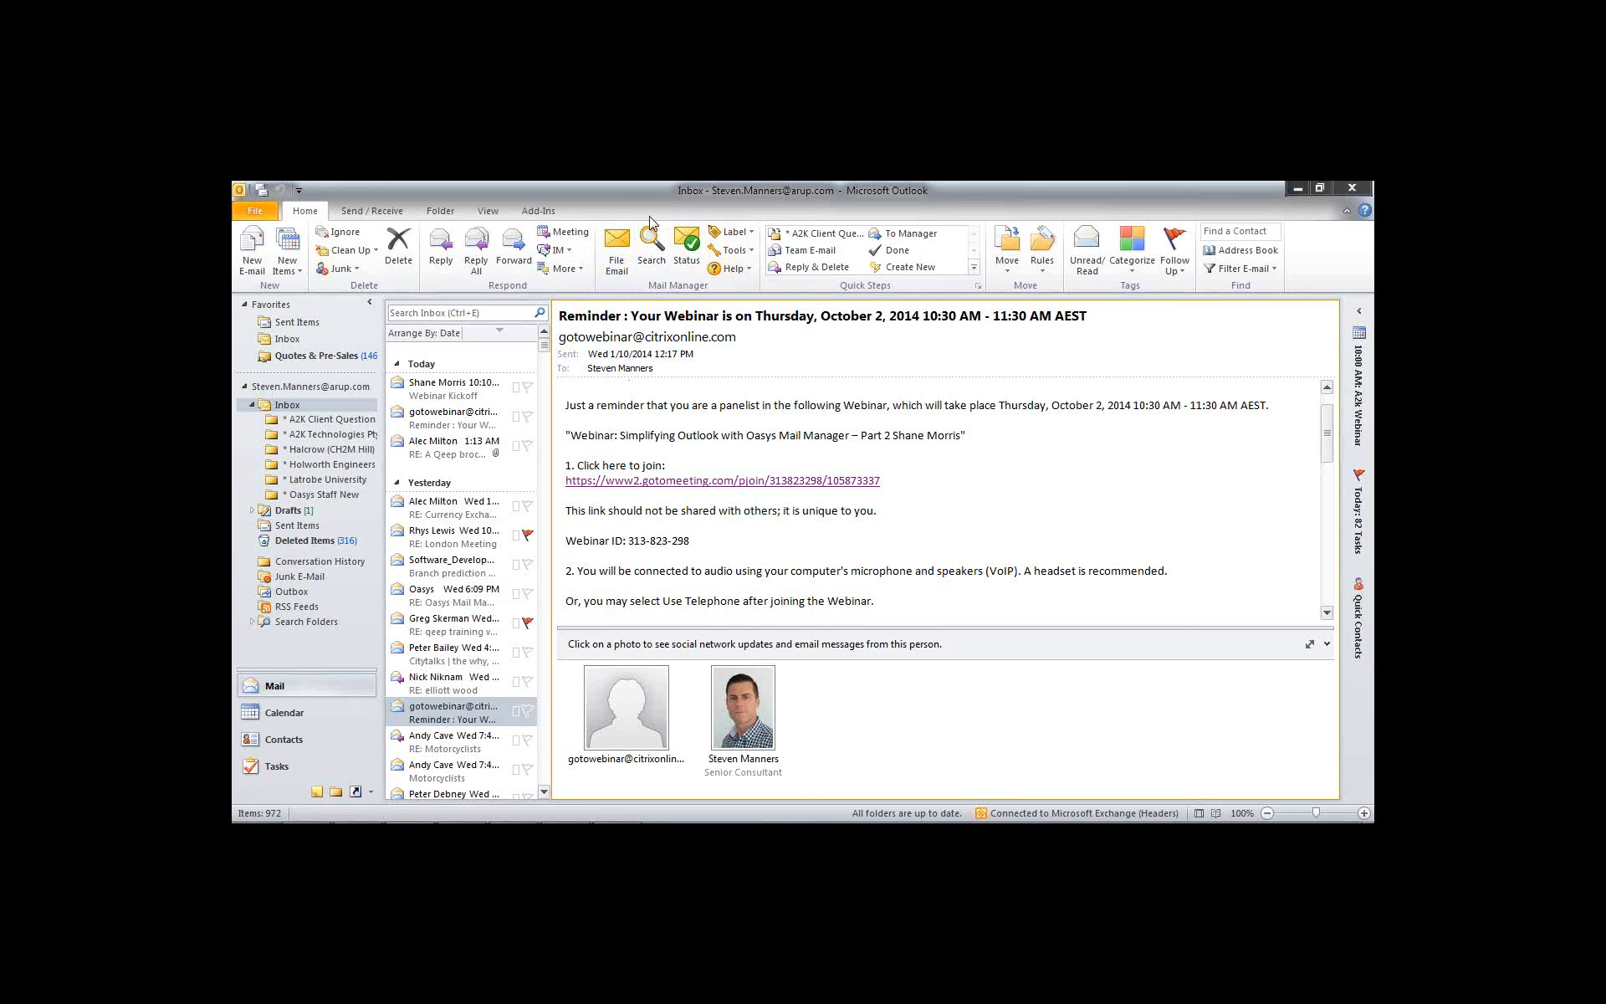
# Search the filed emails by the sender's first name in From and the recipient's first name in To
pyautogui.click(657, 266)
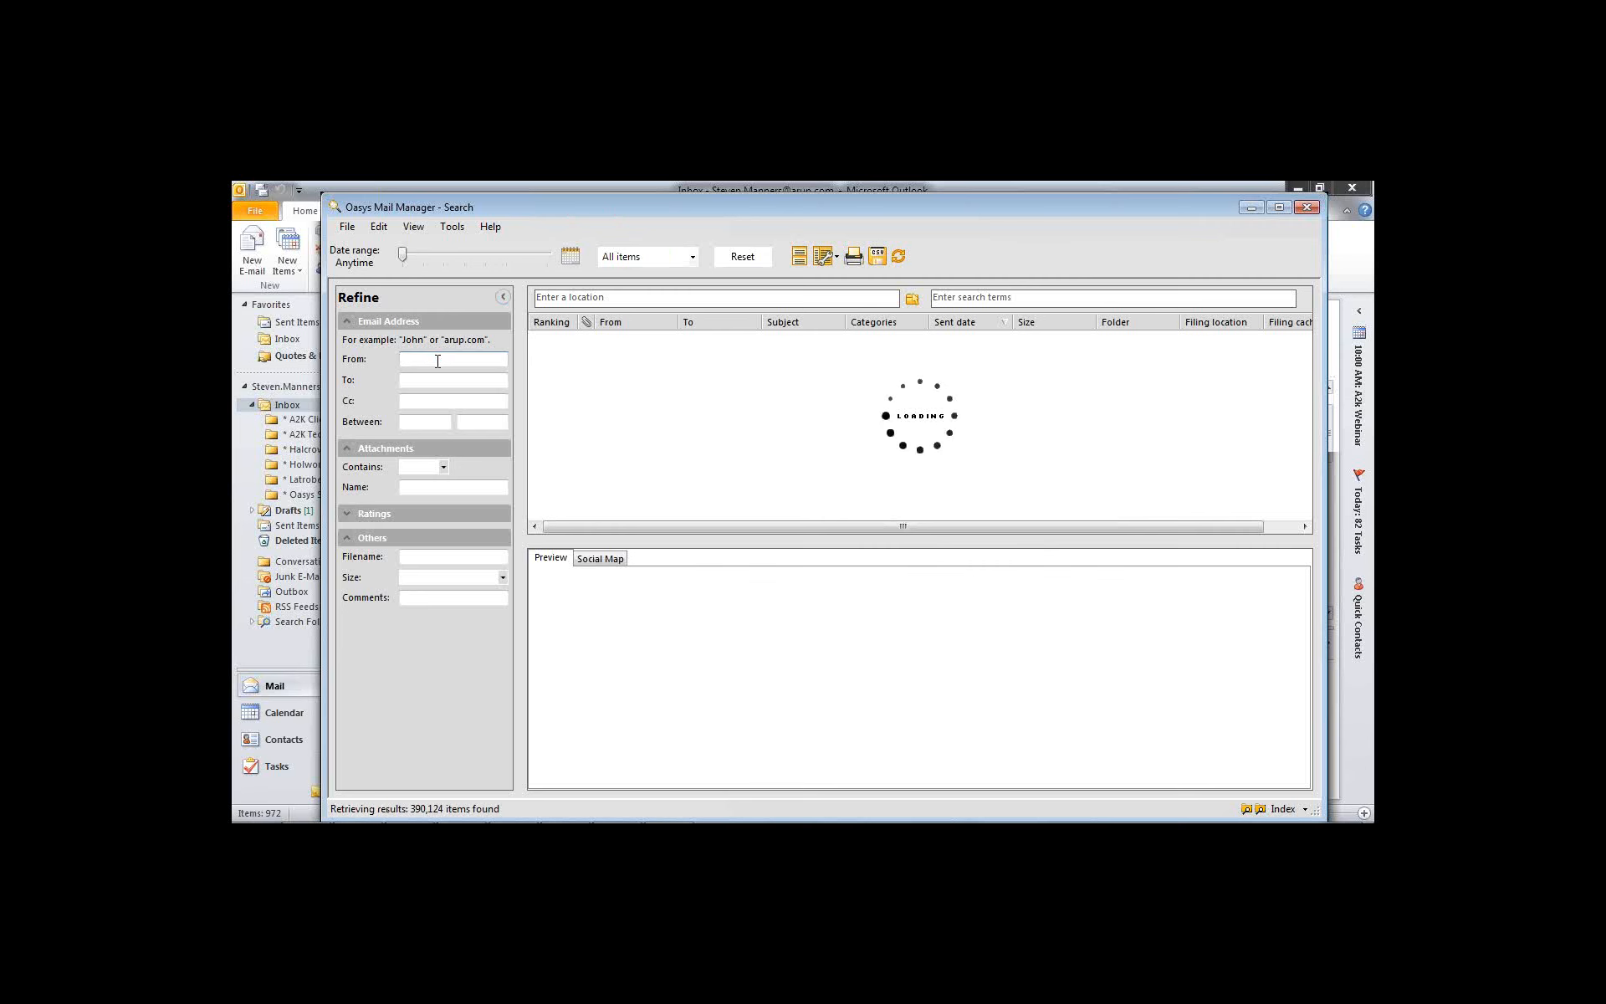
pyautogui.click(438, 360)
pyautogui.write('lou')
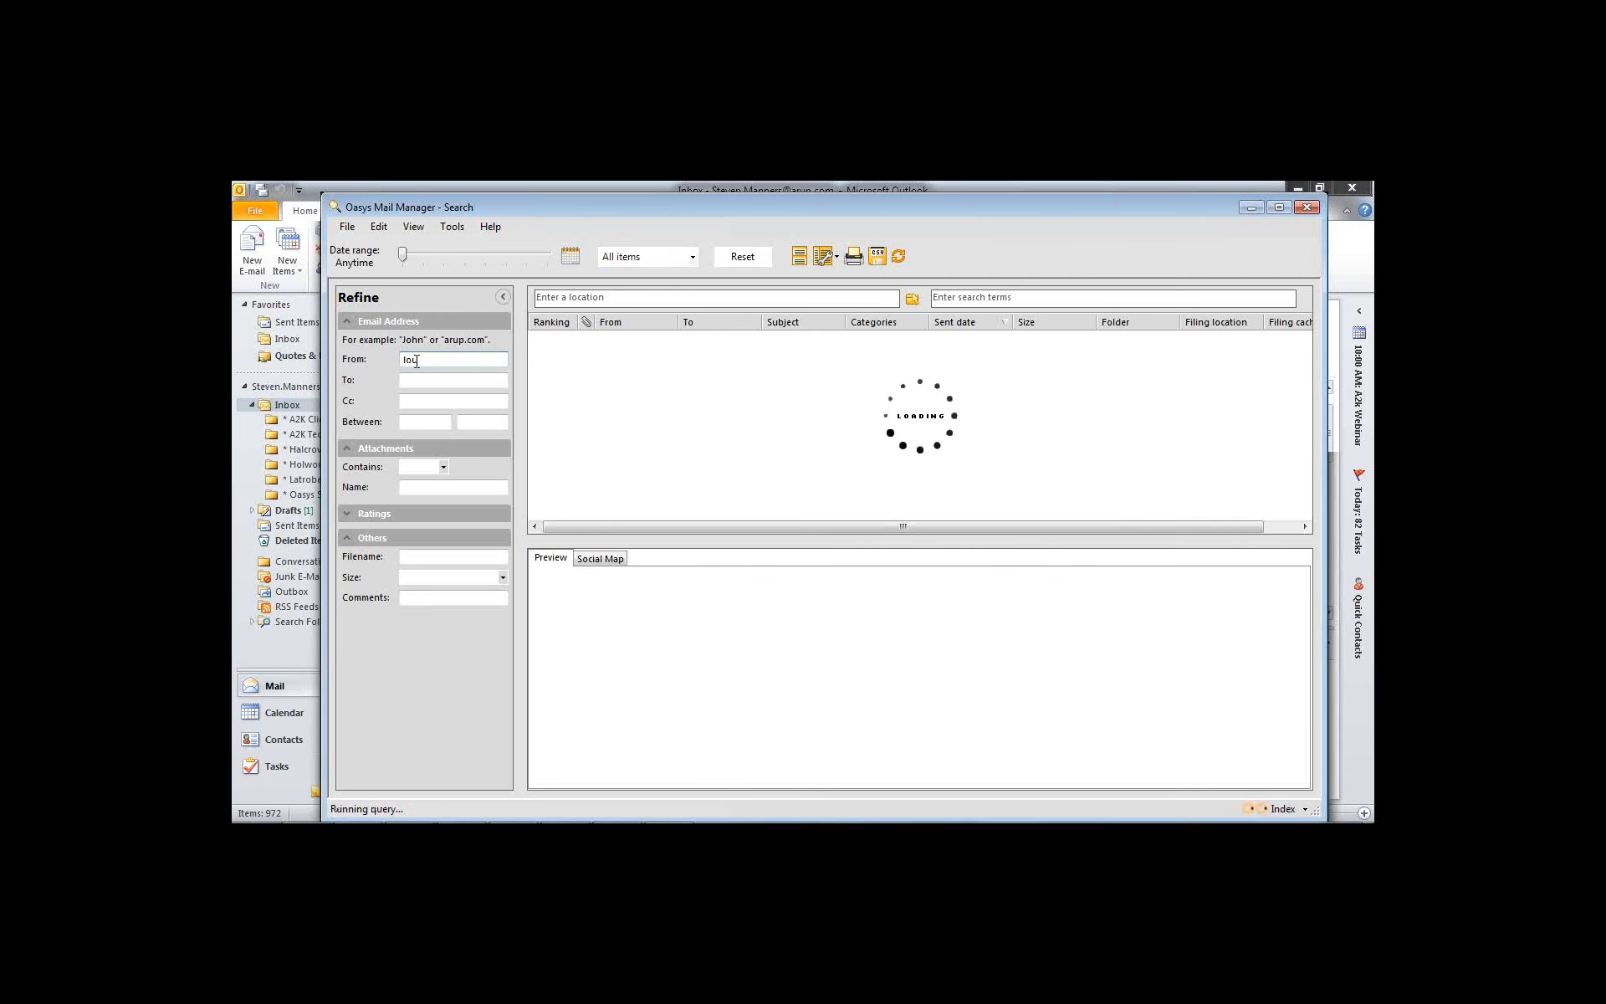
pyautogui.click(410, 382)
pyautogui.write('n')
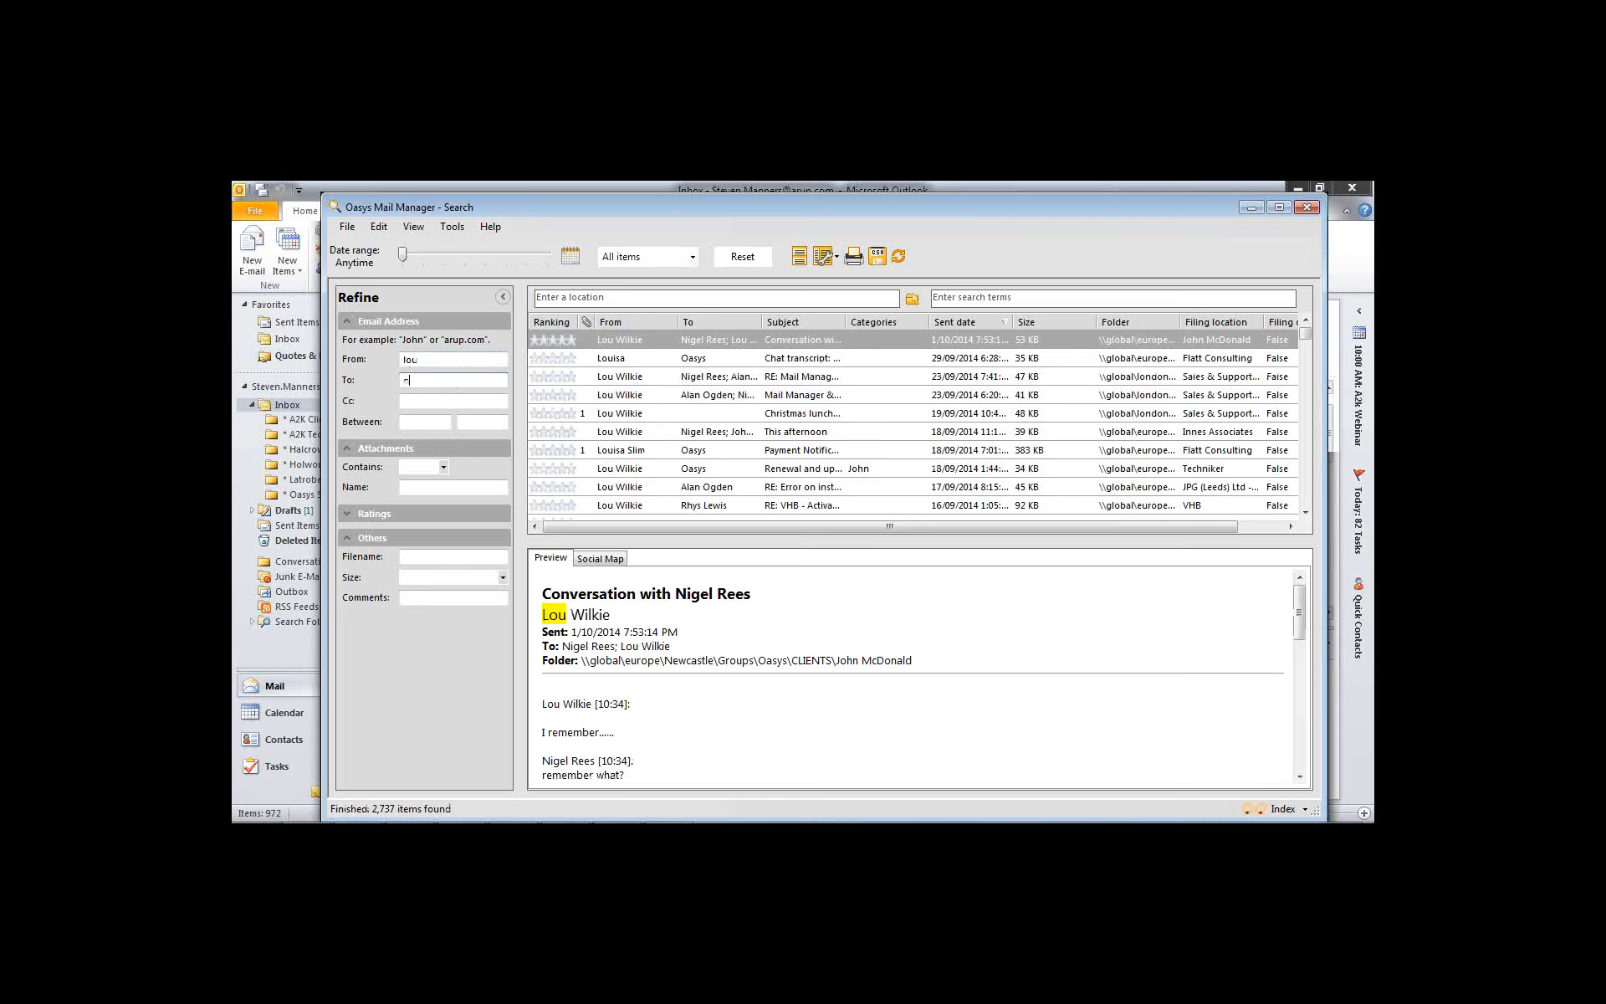
pyautogui.write('igel')
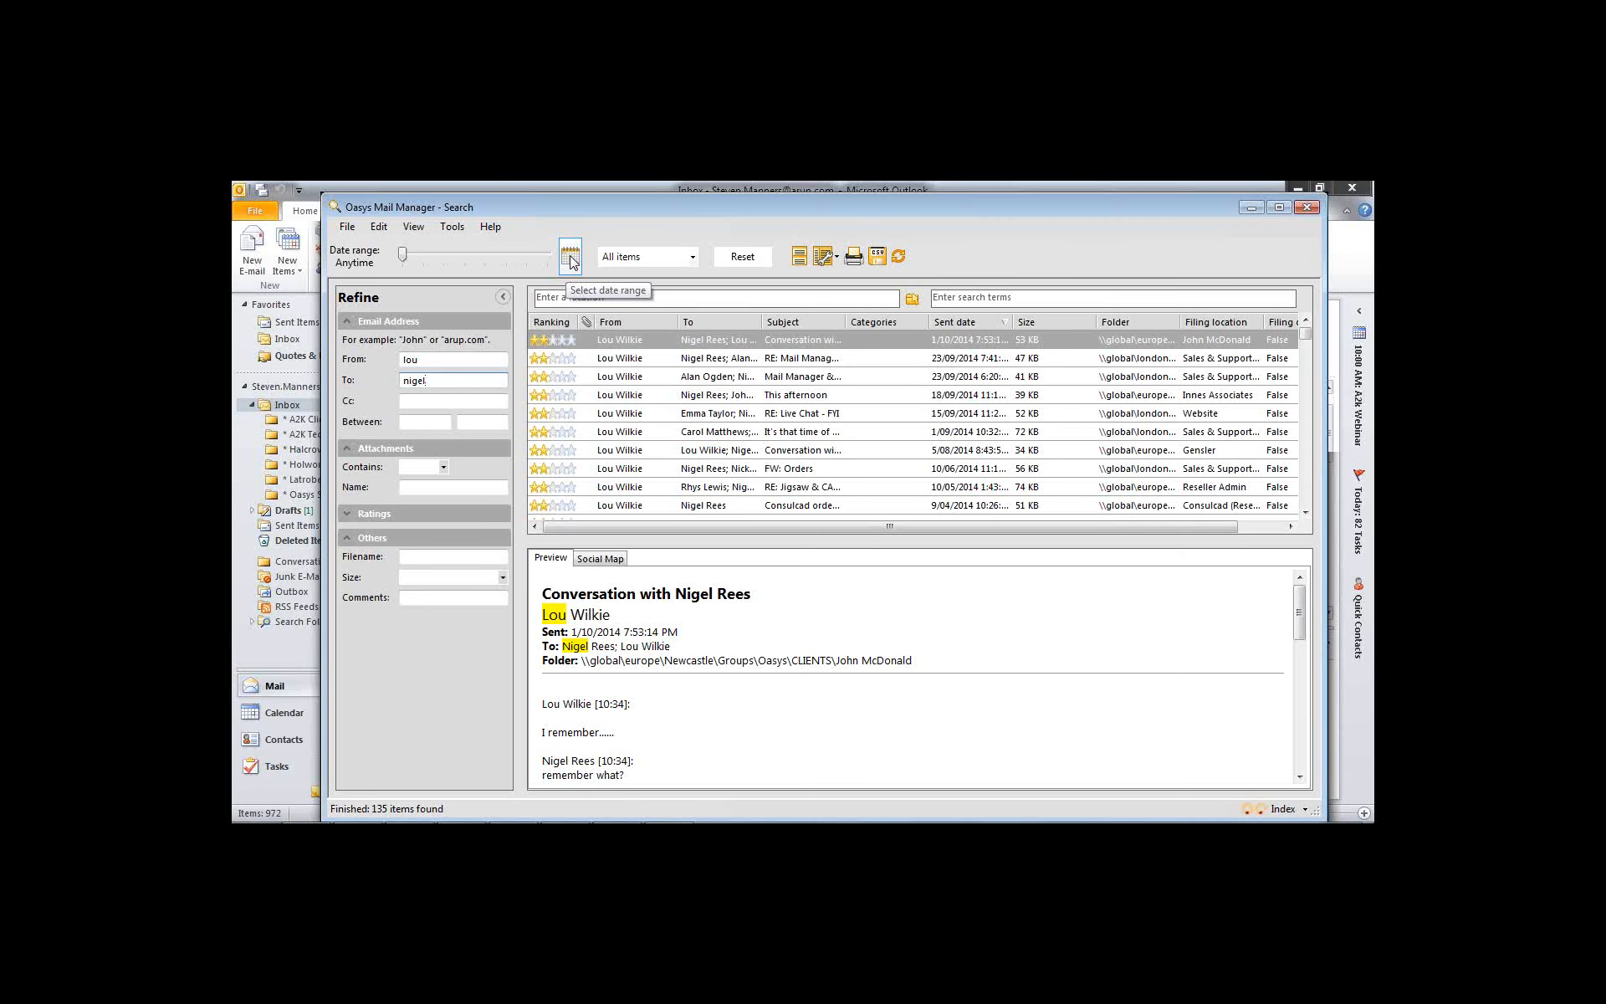
# Restrict the email search to a custom date range starting on 1/03/2013
pyautogui.click(570, 260)
pyautogui.moveTo(449, 208); pyautogui.dragTo(759, 472)
pyautogui.click(573, 525)
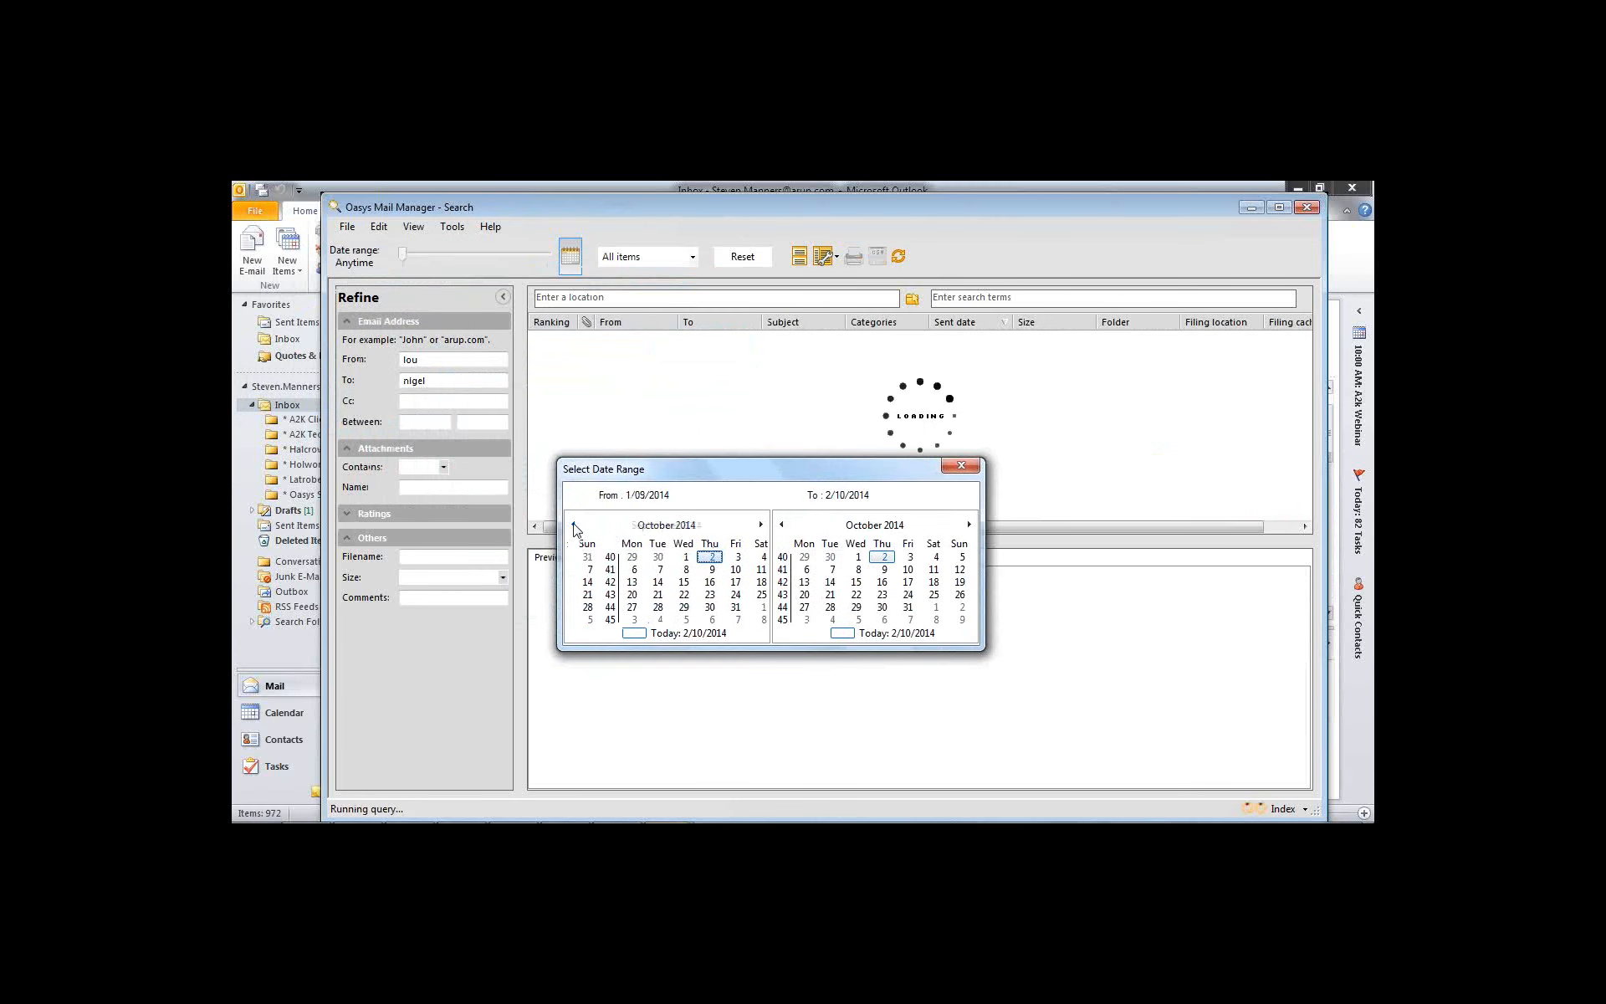
pyautogui.click(574, 525)
pyautogui.click(573, 525)
pyautogui.click(573, 524)
pyautogui.click(573, 524)
pyautogui.click(573, 525)
pyautogui.click(573, 525)
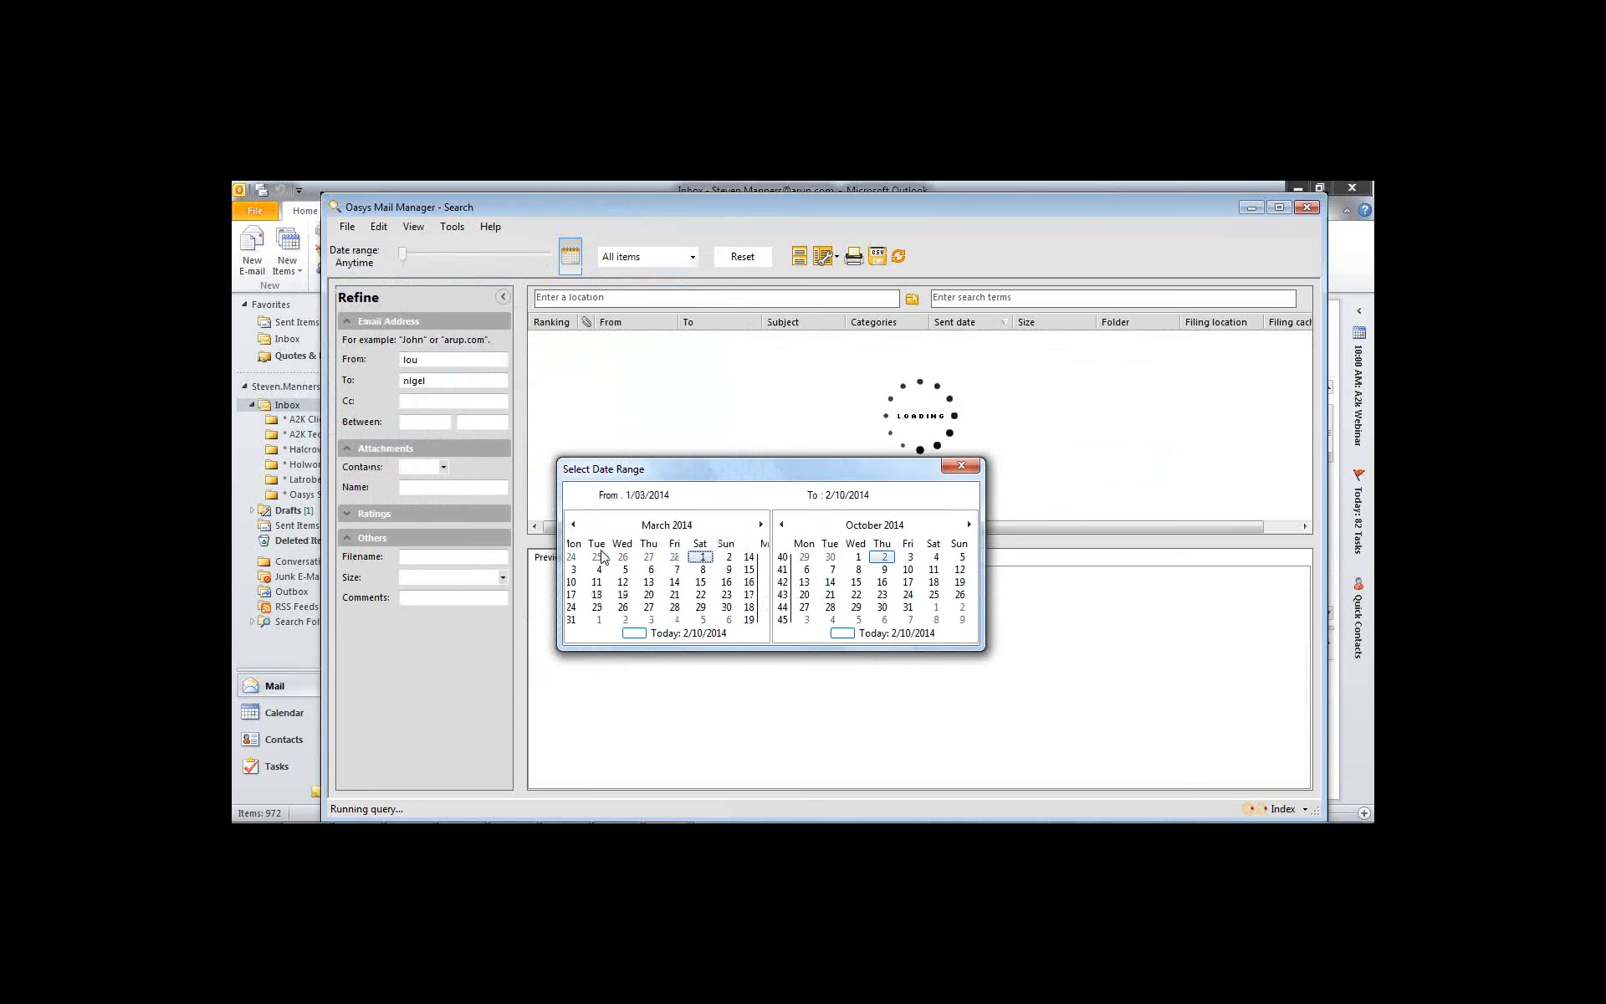
pyautogui.scroll(3, 604, 558)
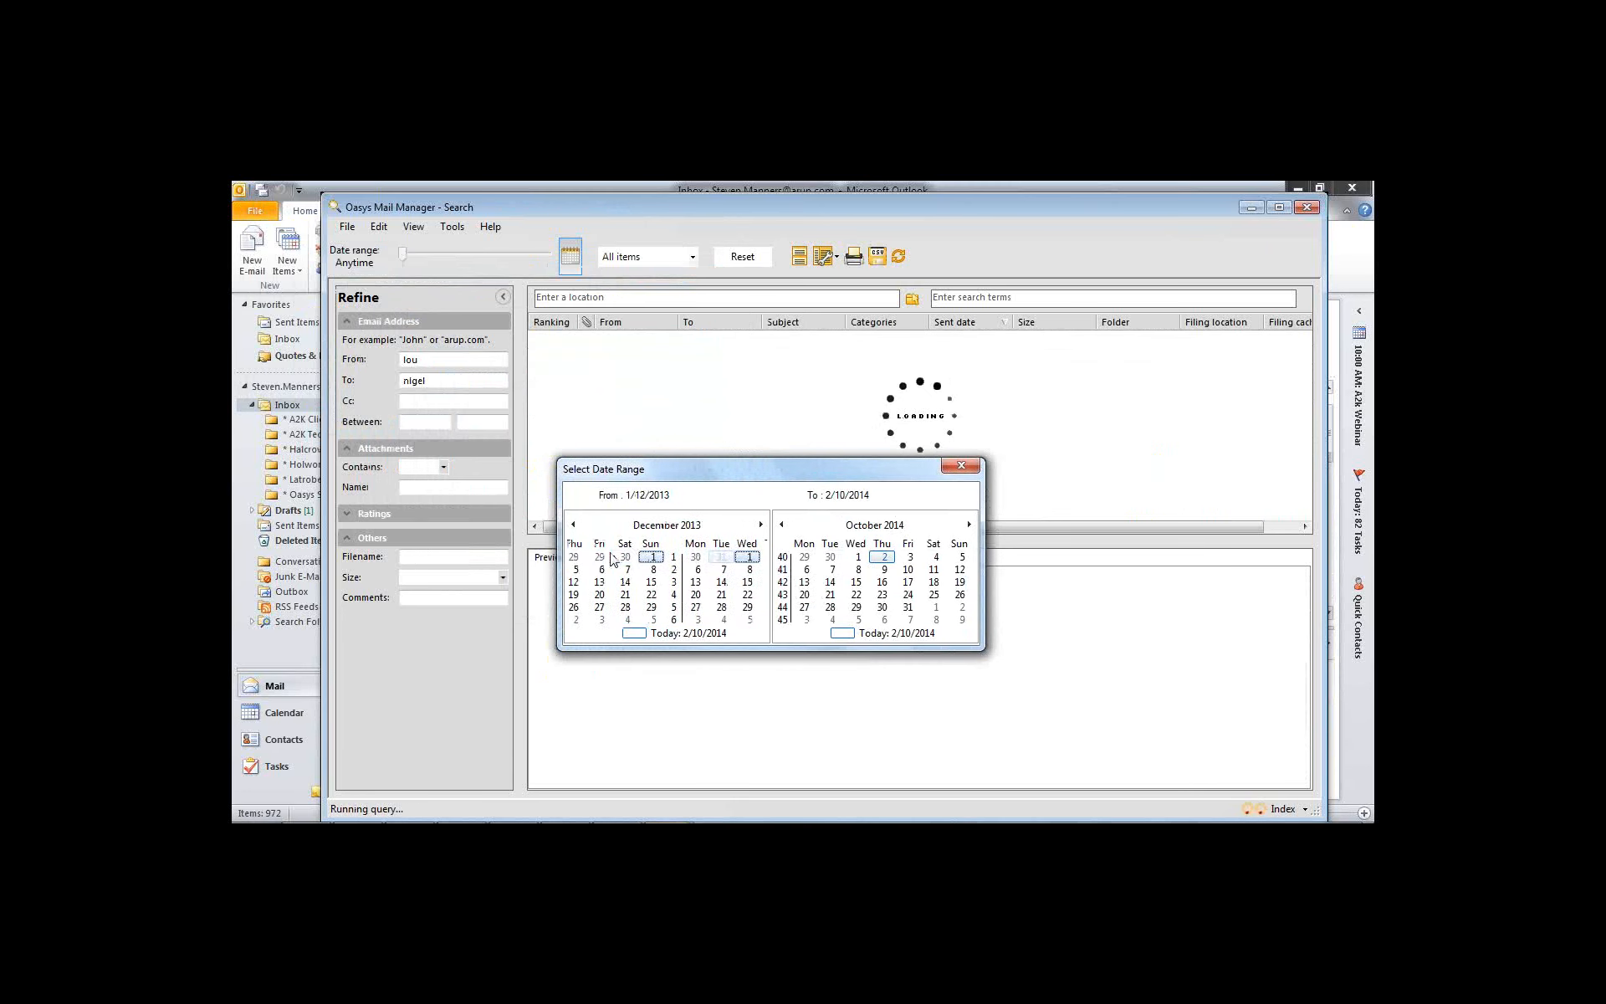
pyautogui.scroll(4, 611, 559)
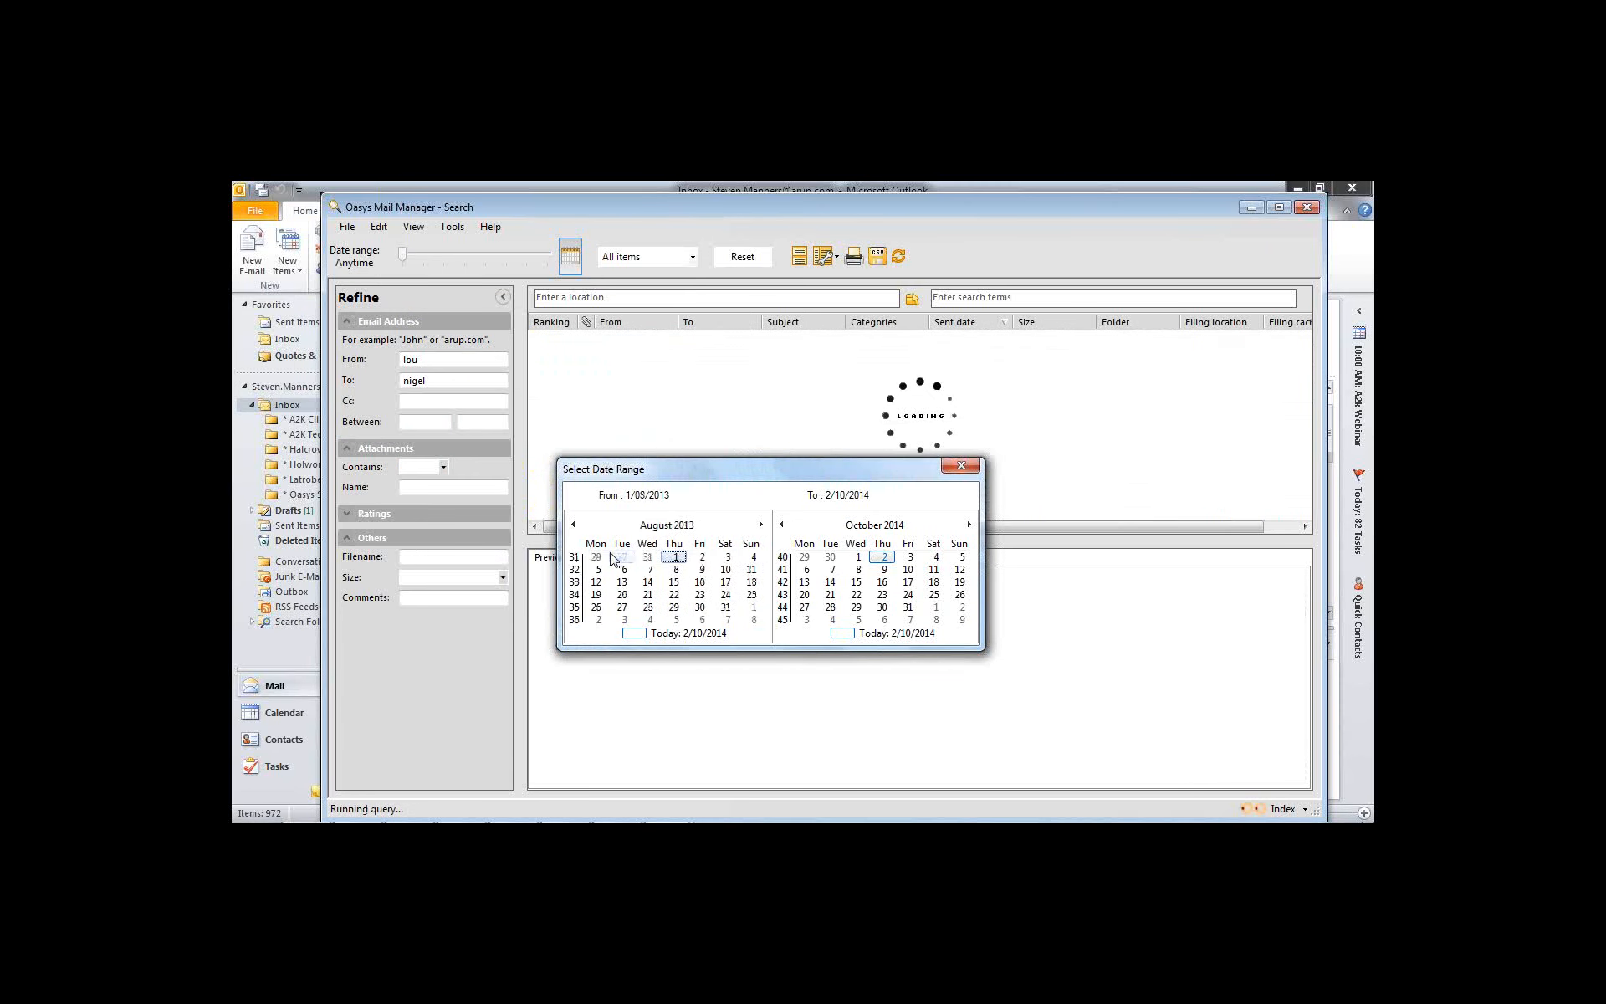
pyautogui.scroll(5, 612, 559)
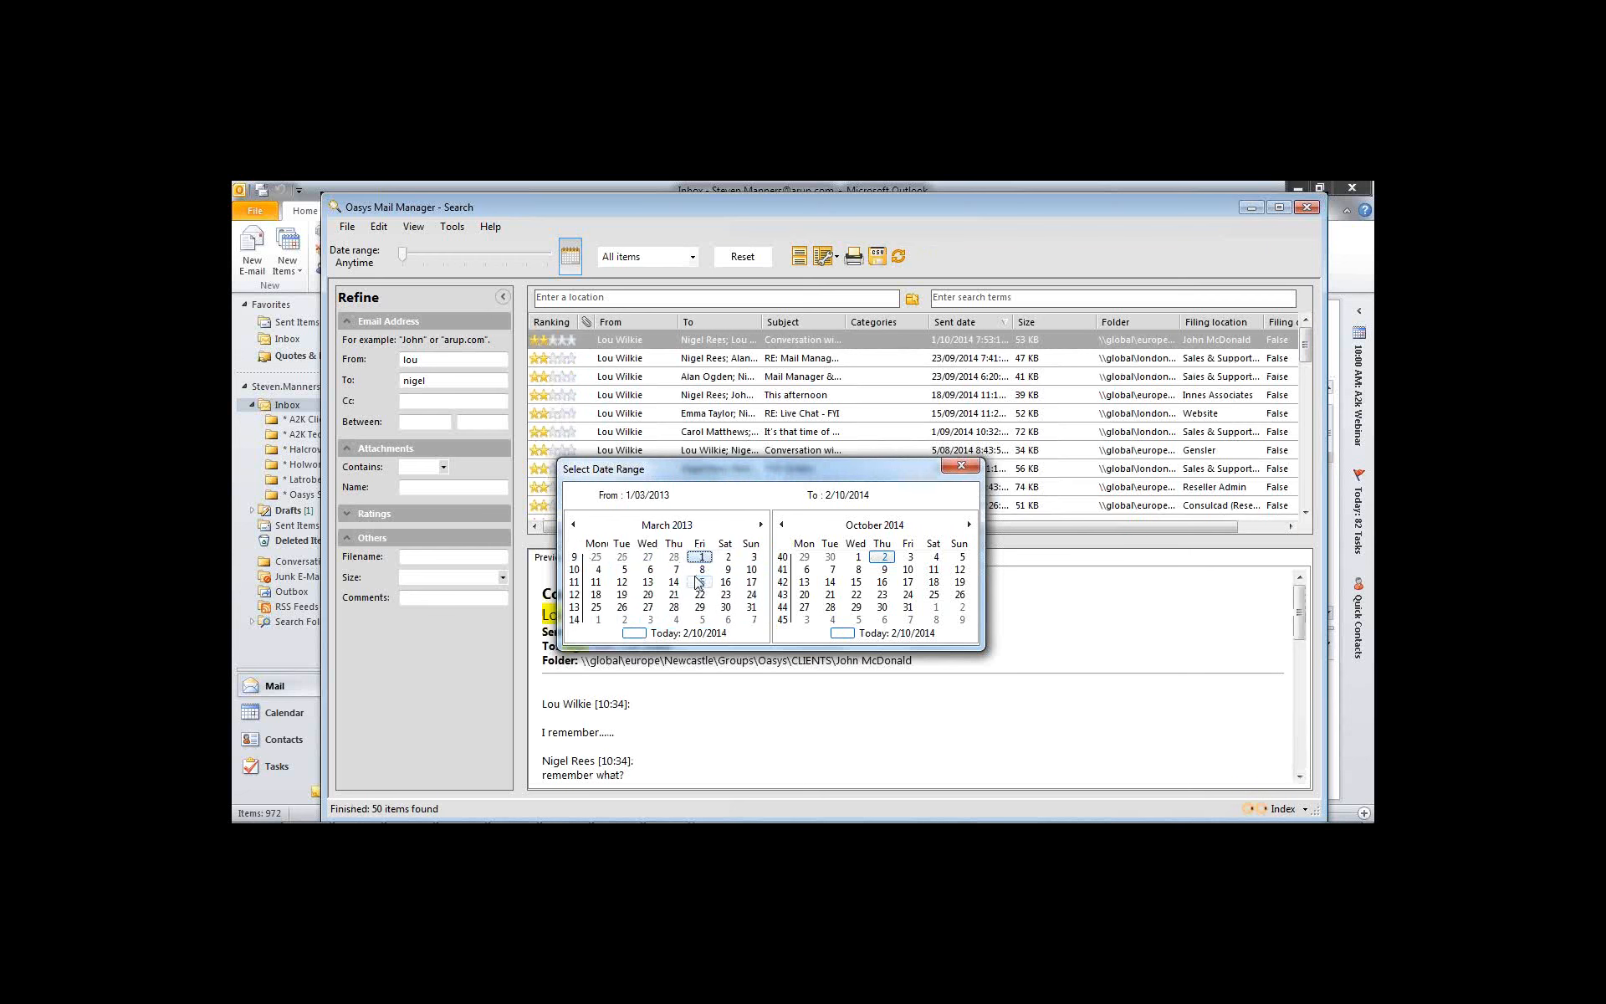
# Set the end of the search date range to 31/12/2019
pyautogui.click(870, 525)
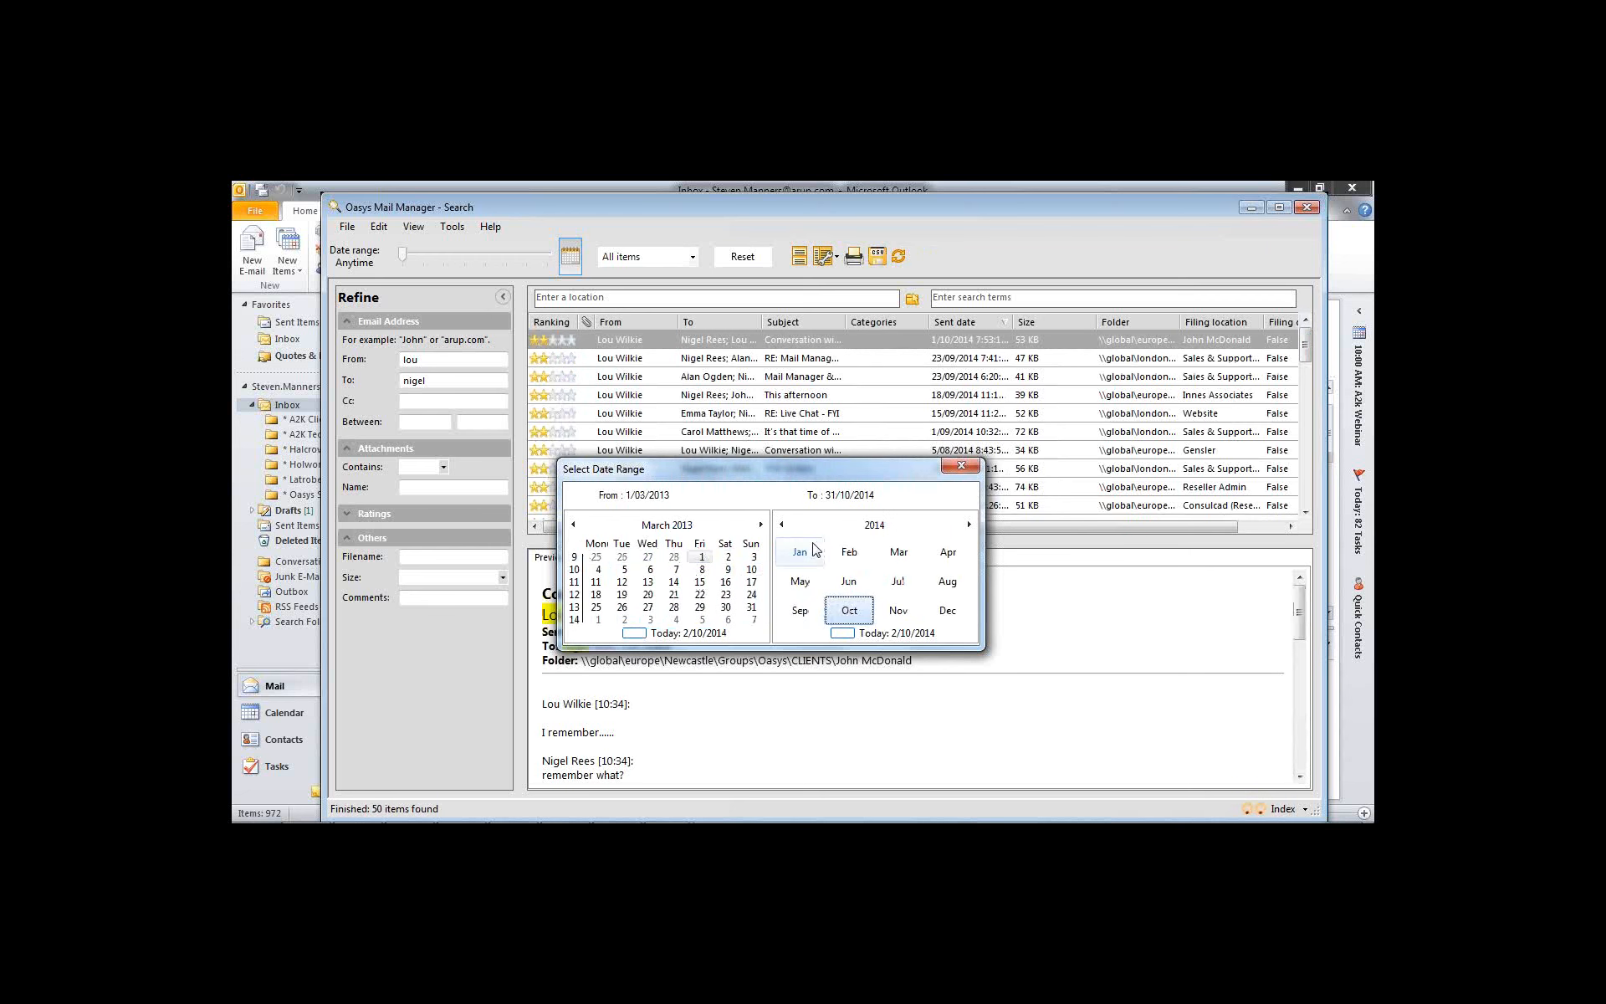
pyautogui.click(803, 531)
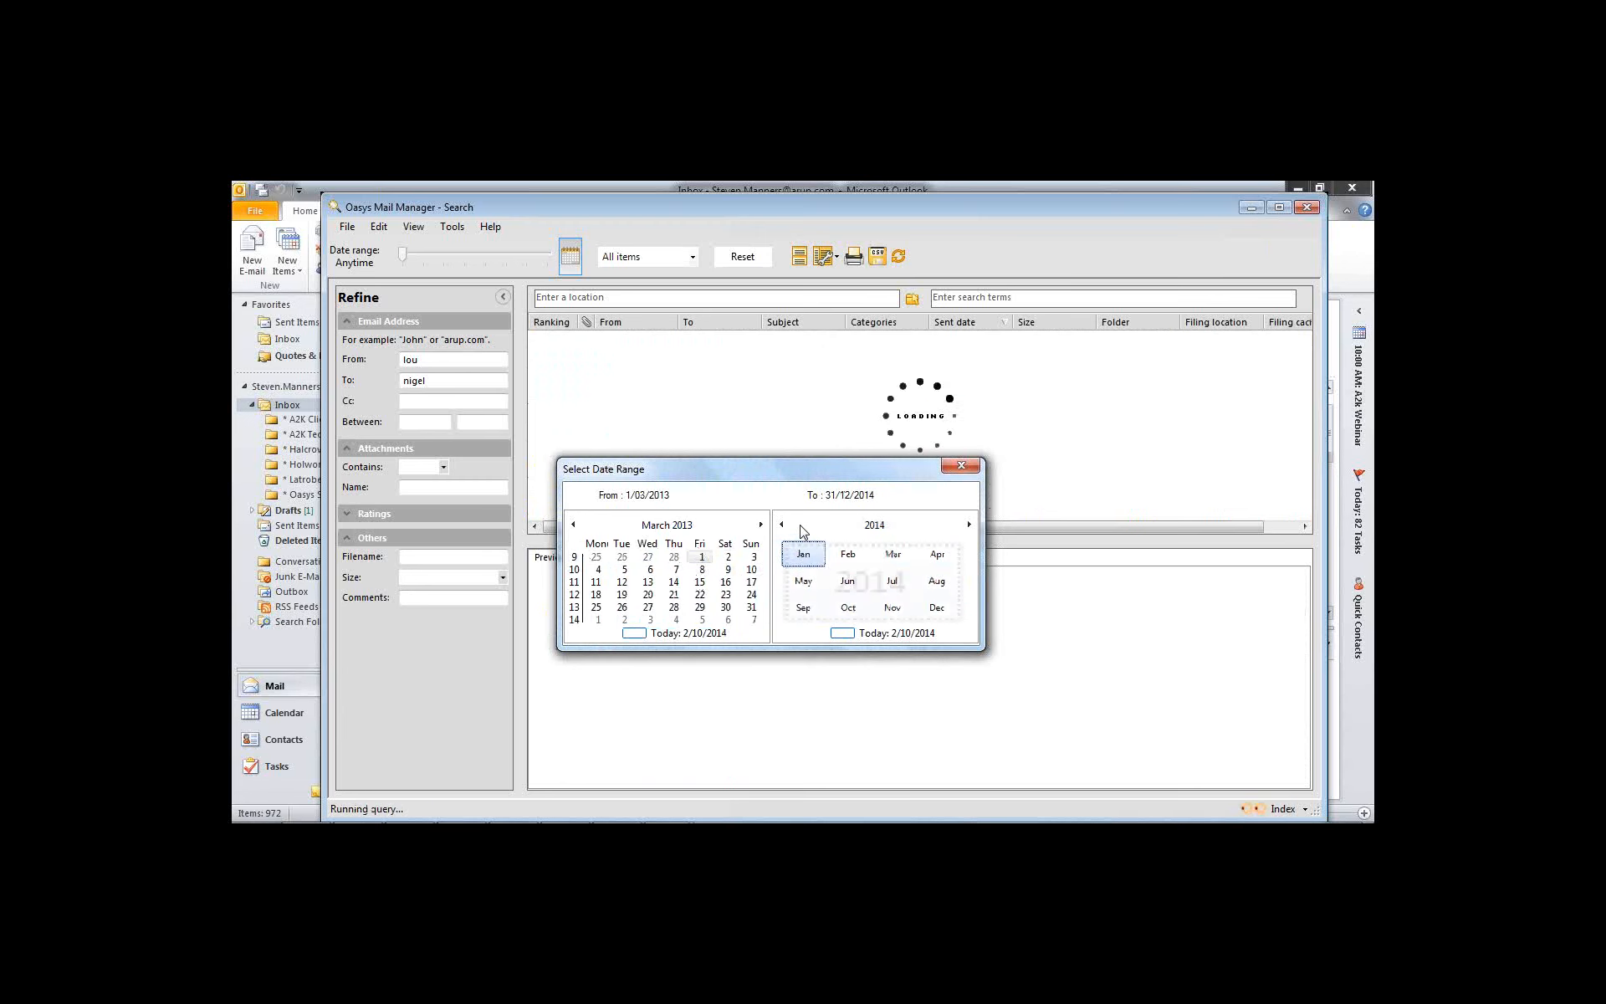
pyautogui.click(812, 531)
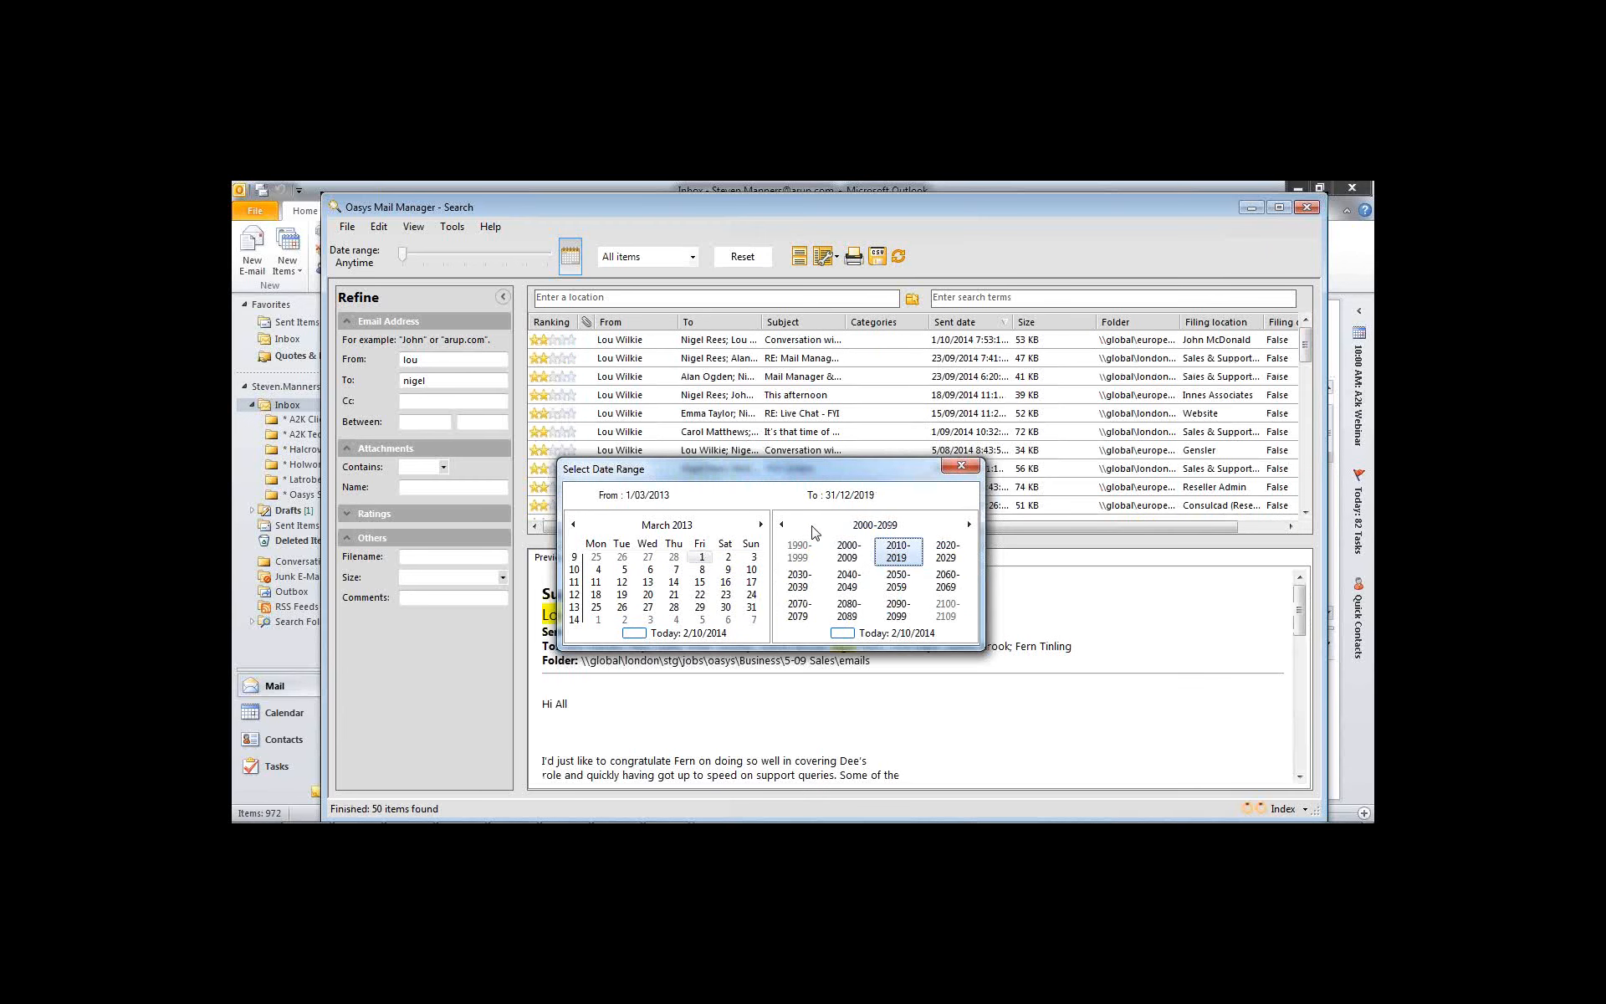
pyautogui.click(968, 525)
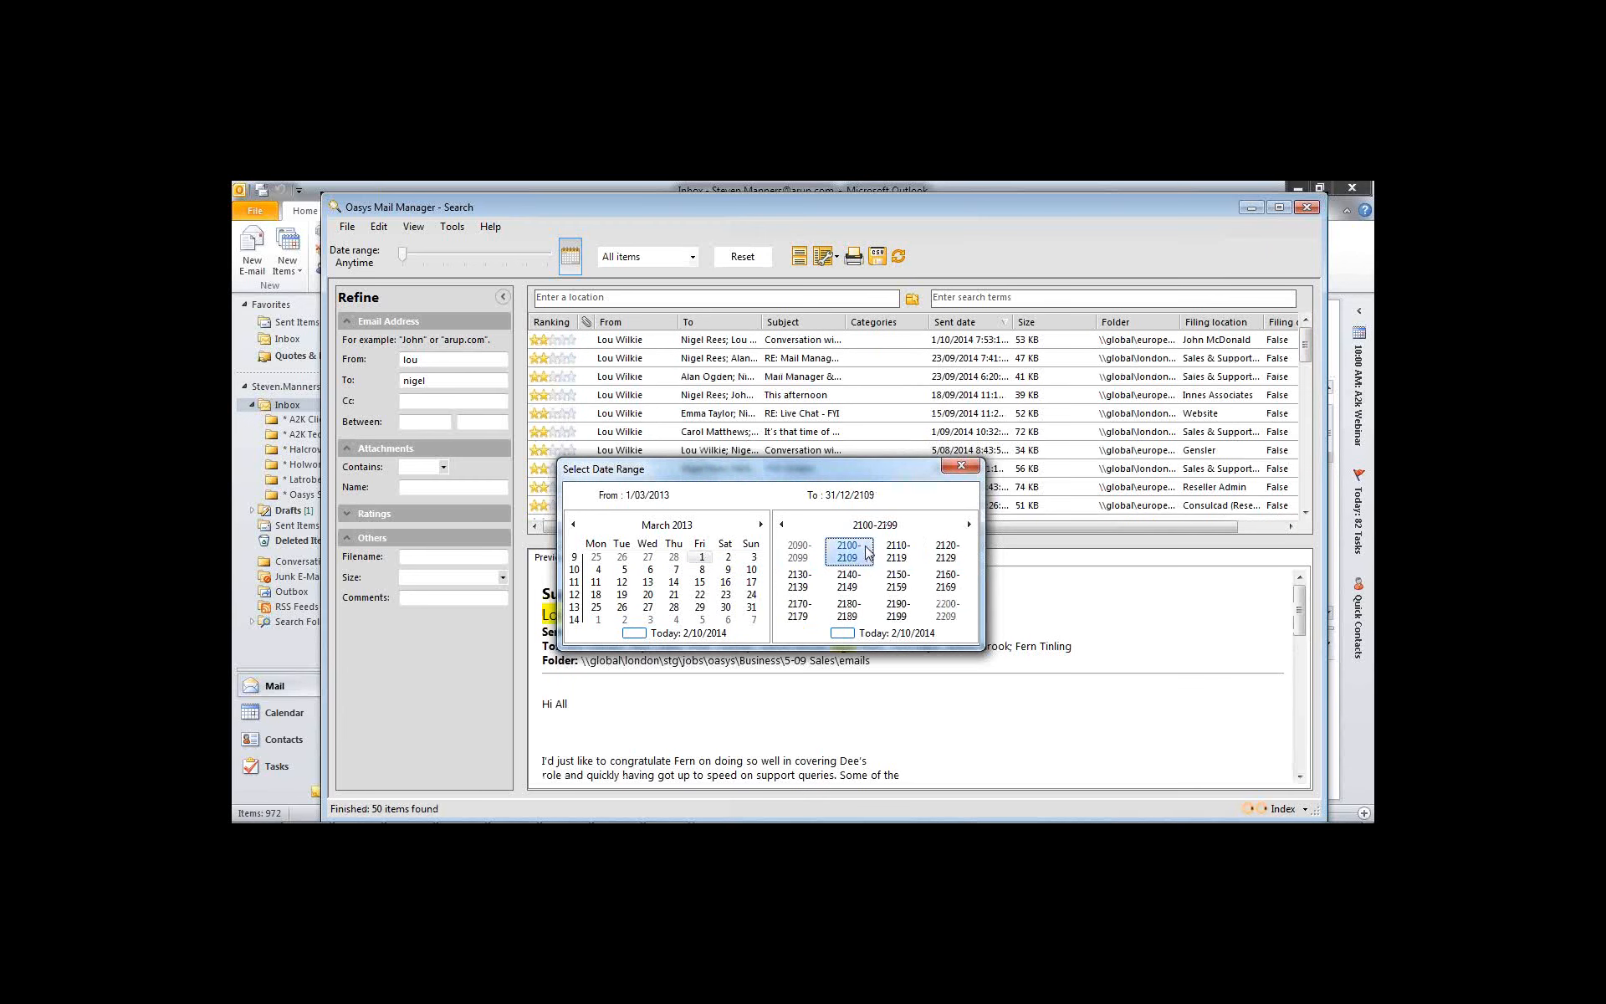
pyautogui.click(851, 635)
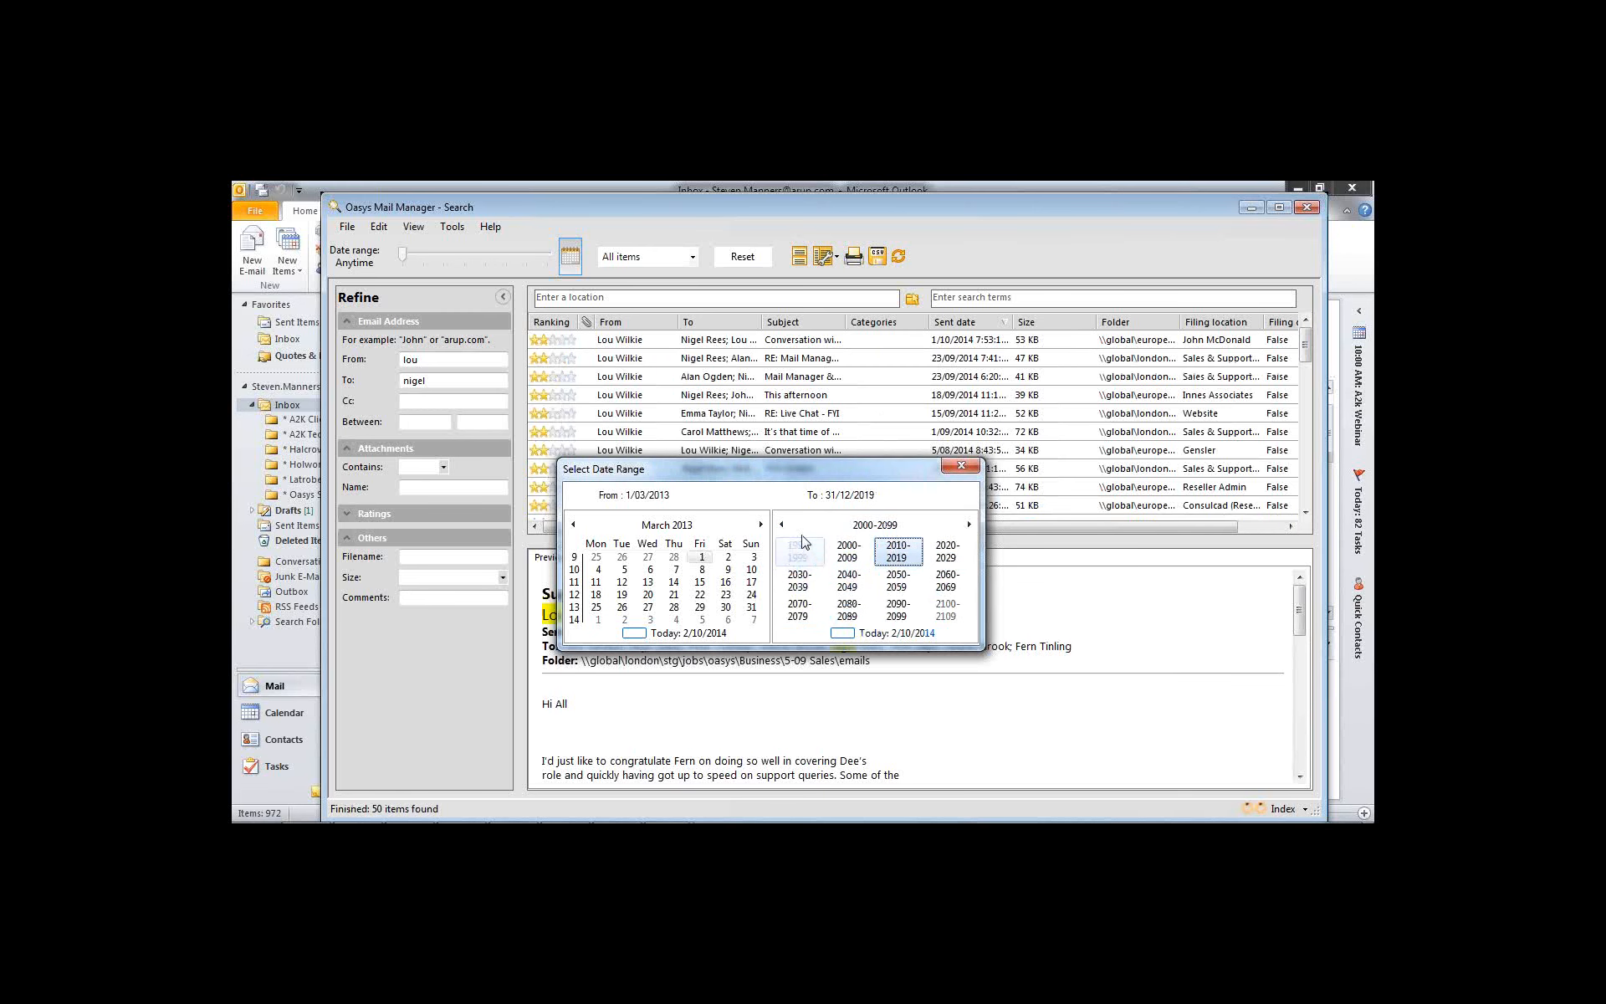
pyautogui.scroll(5, 861, 528)
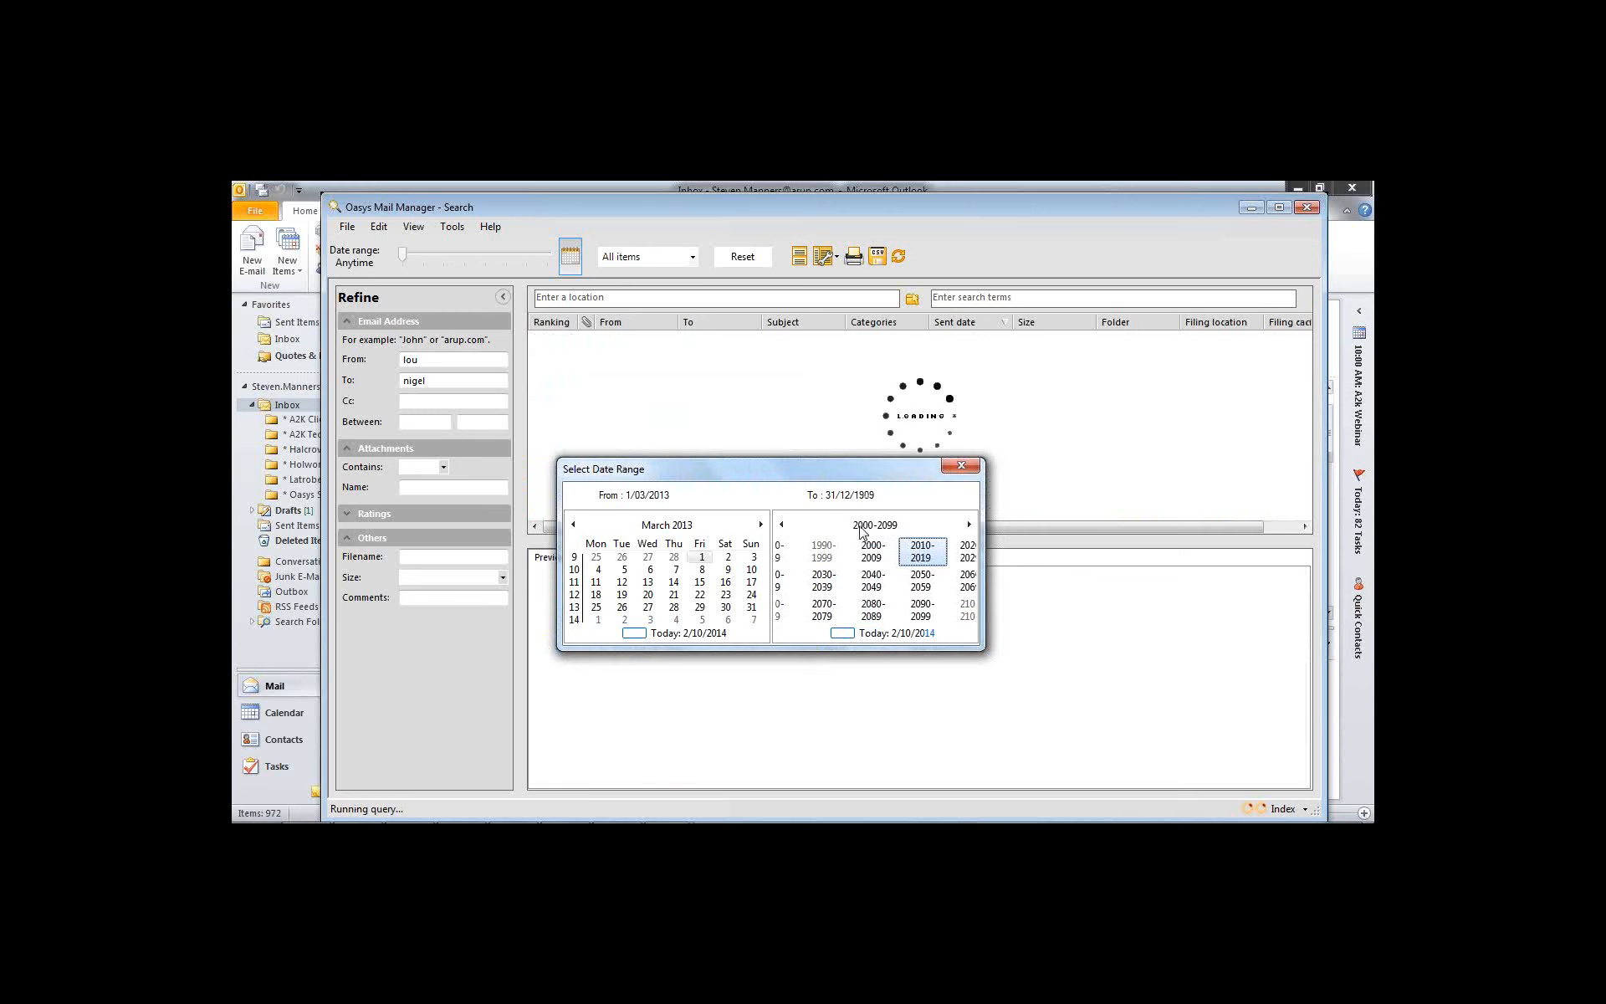
pyautogui.scroll(-4, 860, 527)
pyautogui.scroll(-1, 860, 529)
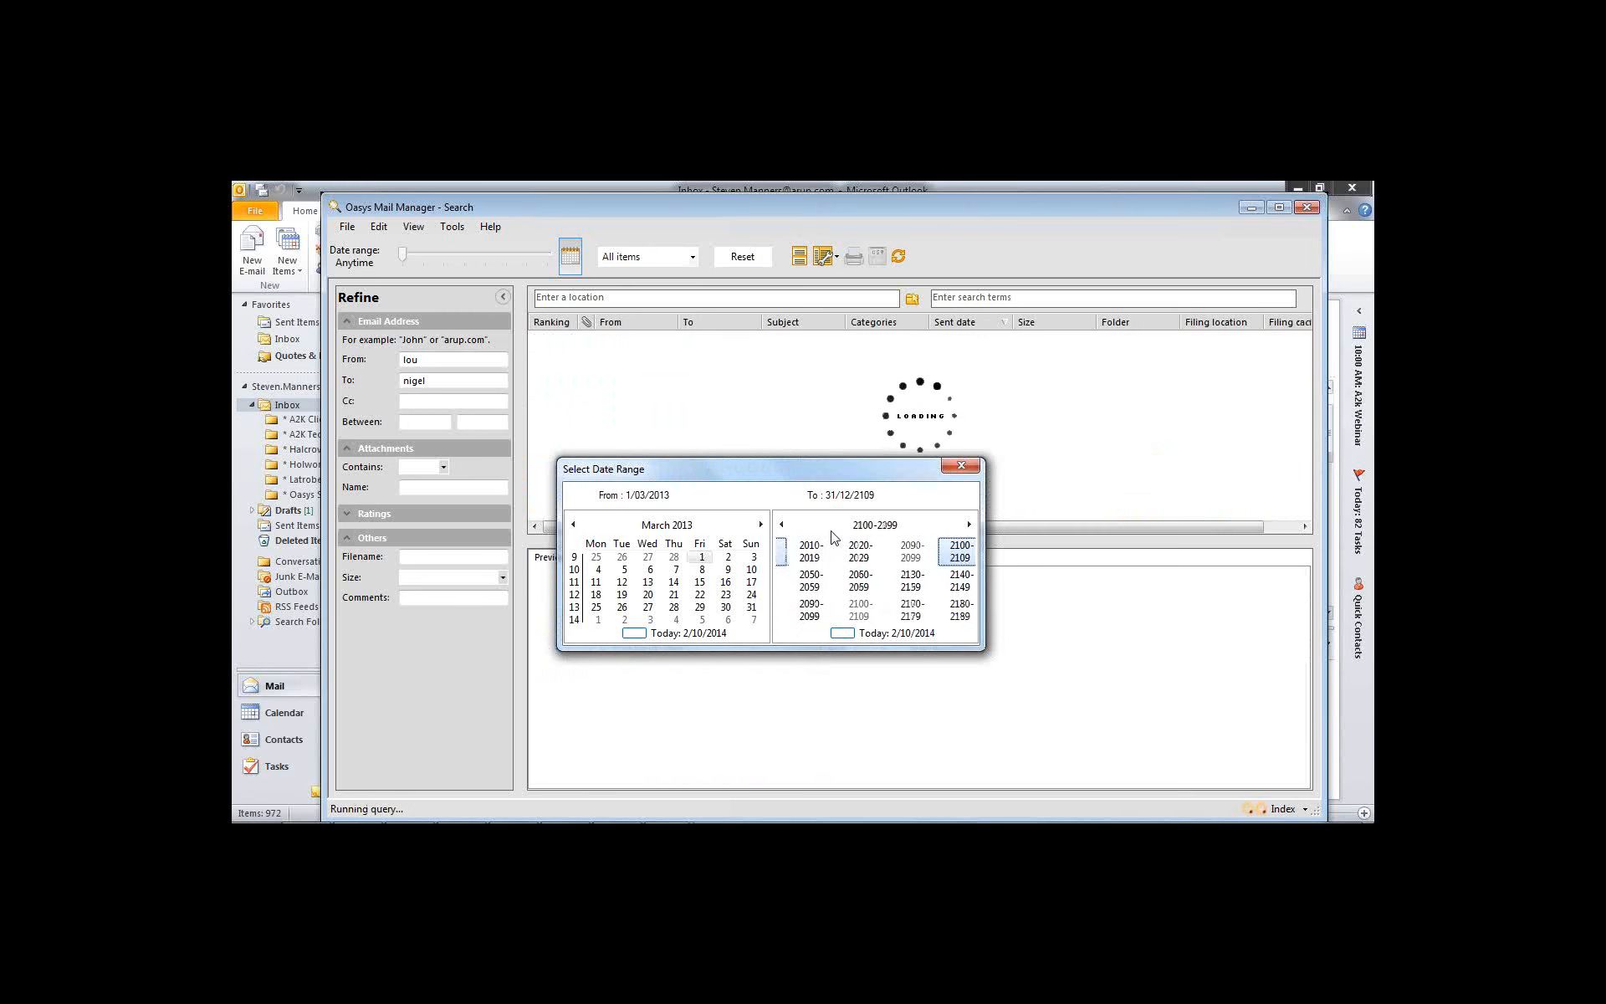
pyautogui.click(860, 637)
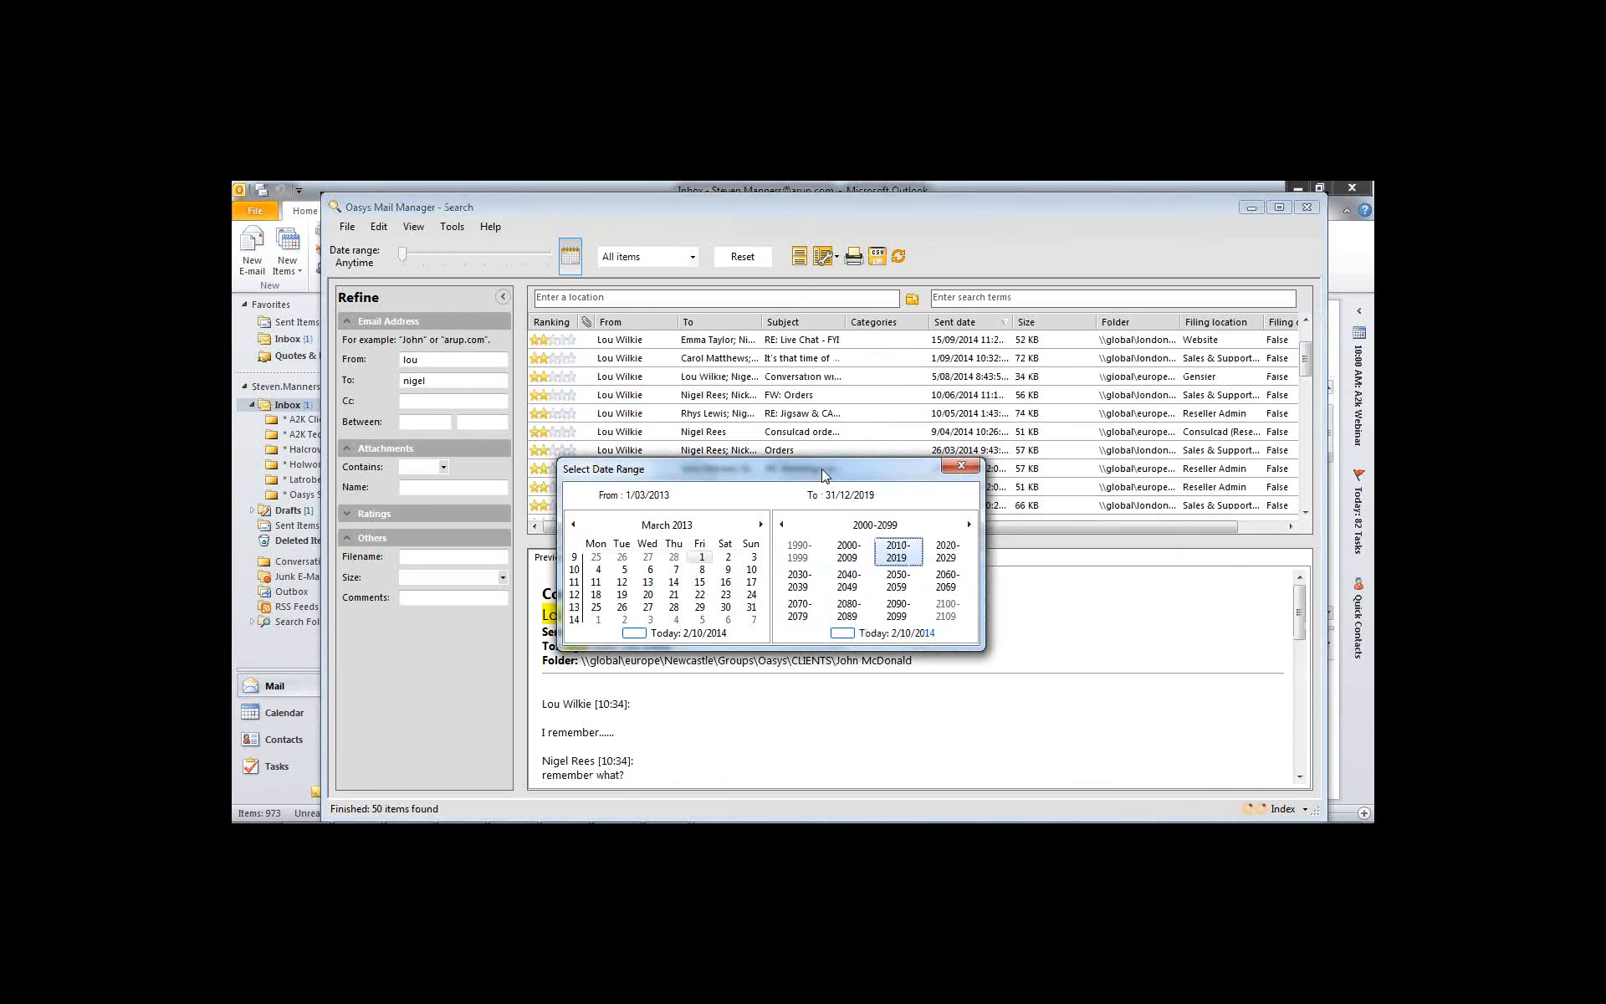
# Limit the search to emails that contain attachments and position the date range dialog clear of the results
pyautogui.moveTo(823, 469); pyautogui.dragTo(842, 484)
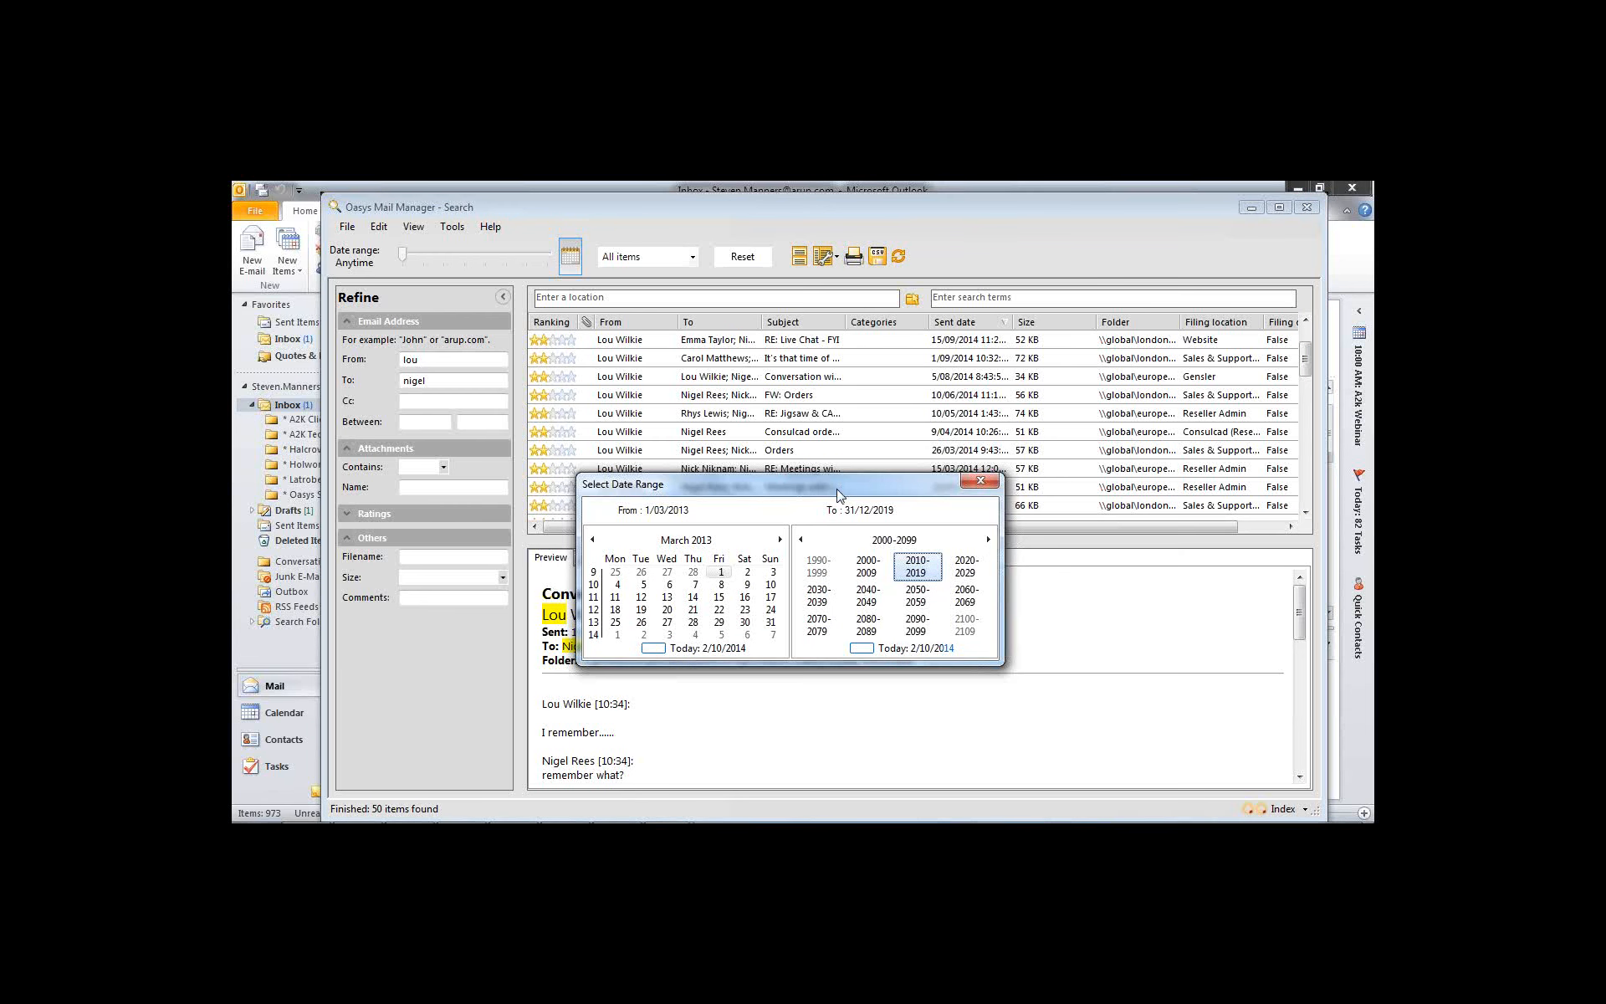
pyautogui.click(443, 468)
pyautogui.click(427, 499)
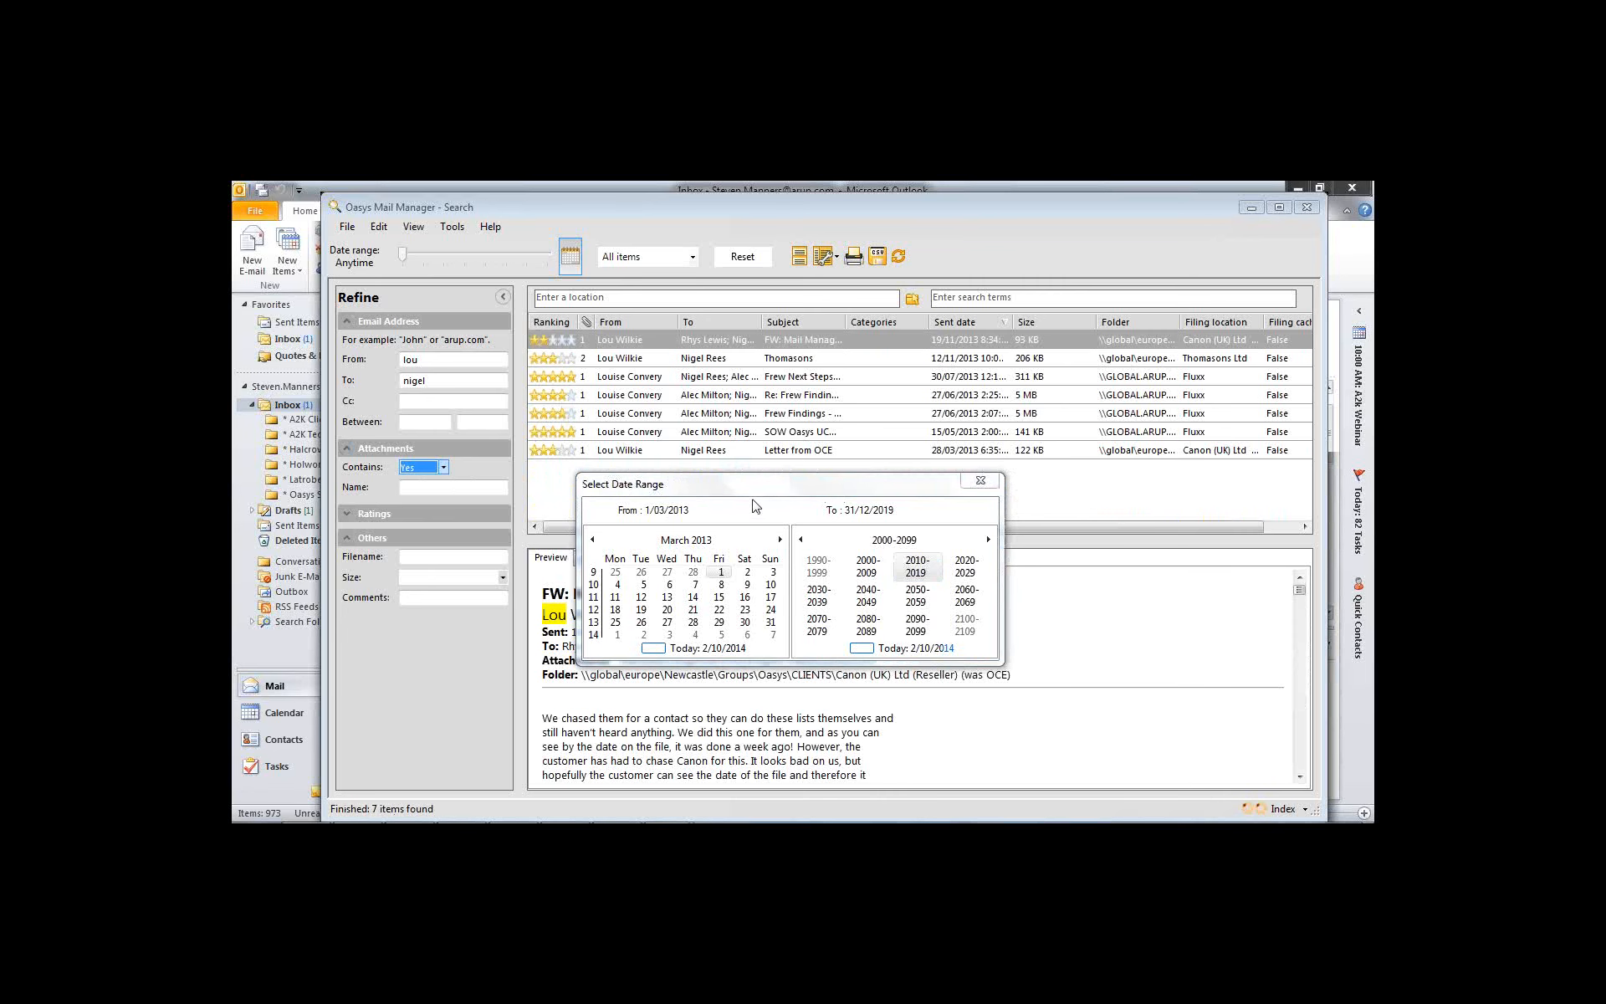
pyautogui.moveTo(756, 489); pyautogui.dragTo(962, 644)
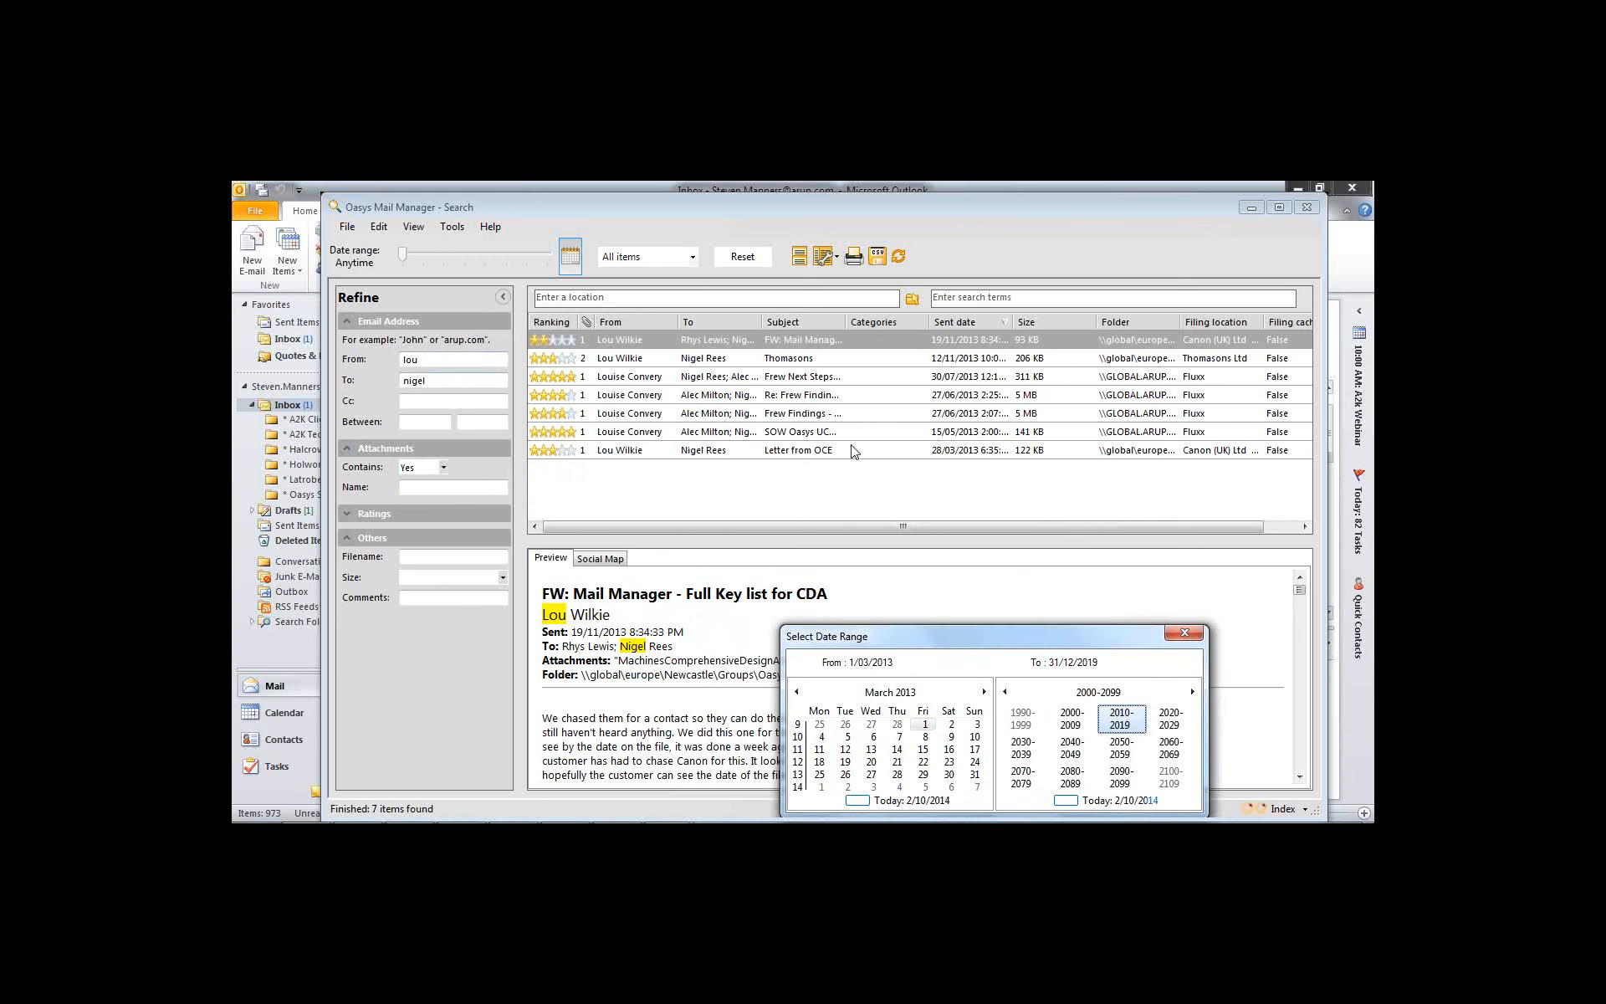
pyautogui.moveTo(889, 644); pyautogui.dragTo(917, 746)
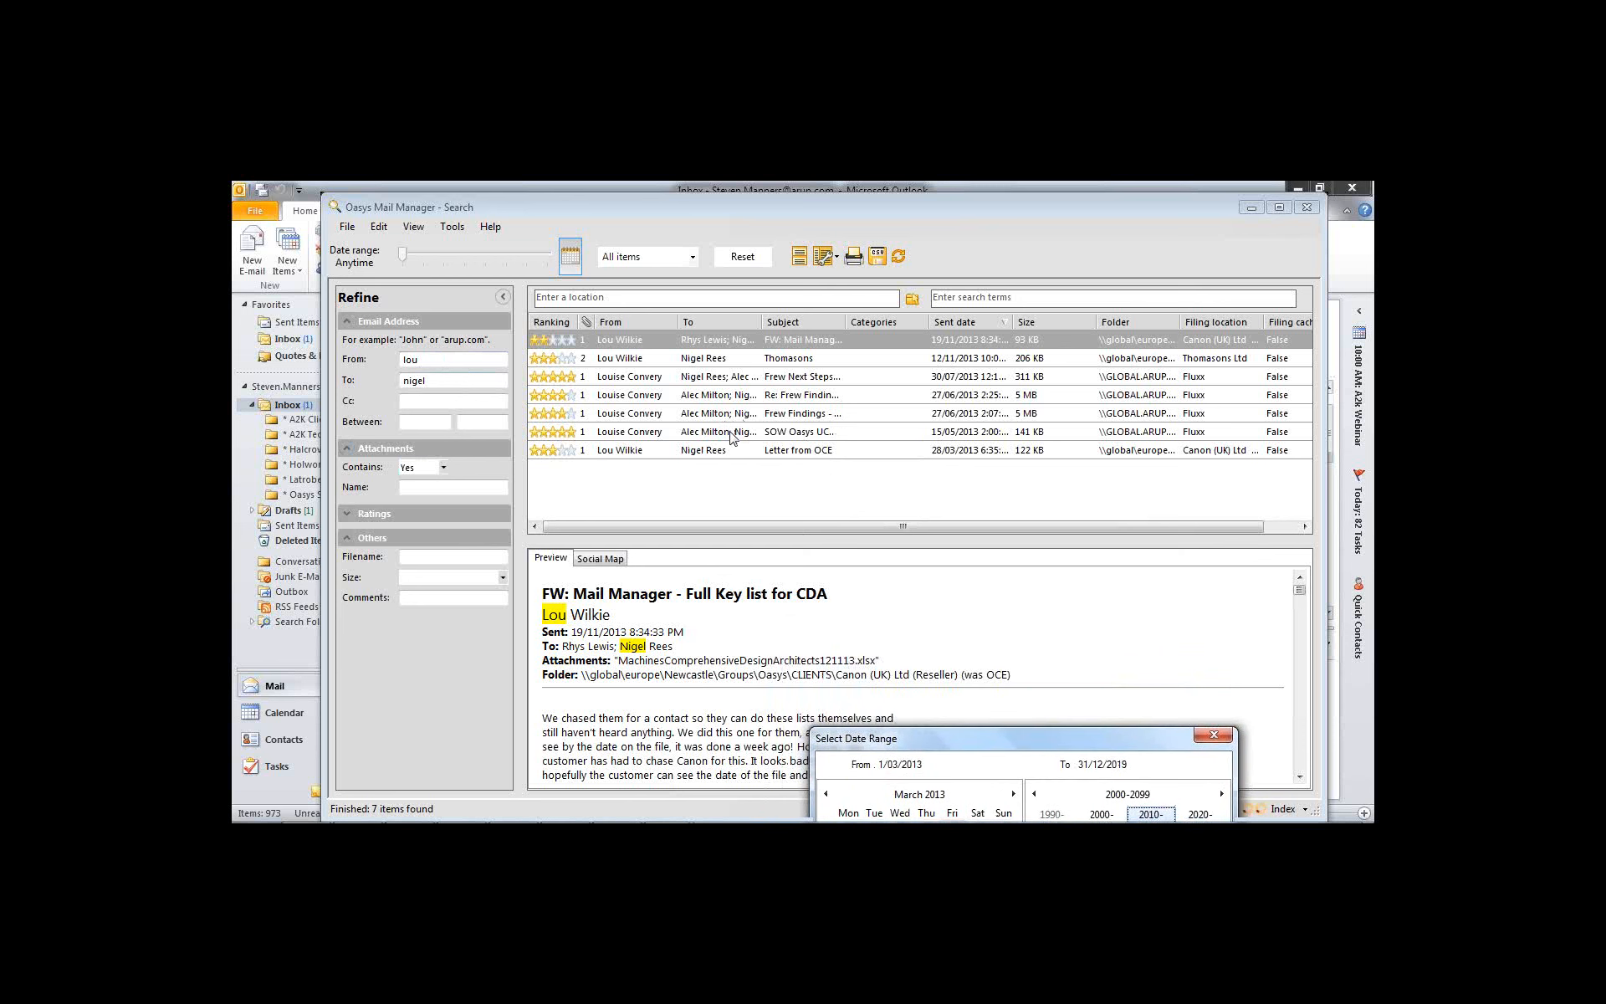
# Open the Thomasons email from the search results, look through its message, and close it
pyautogui.click(669, 377)
pyautogui.click(668, 362)
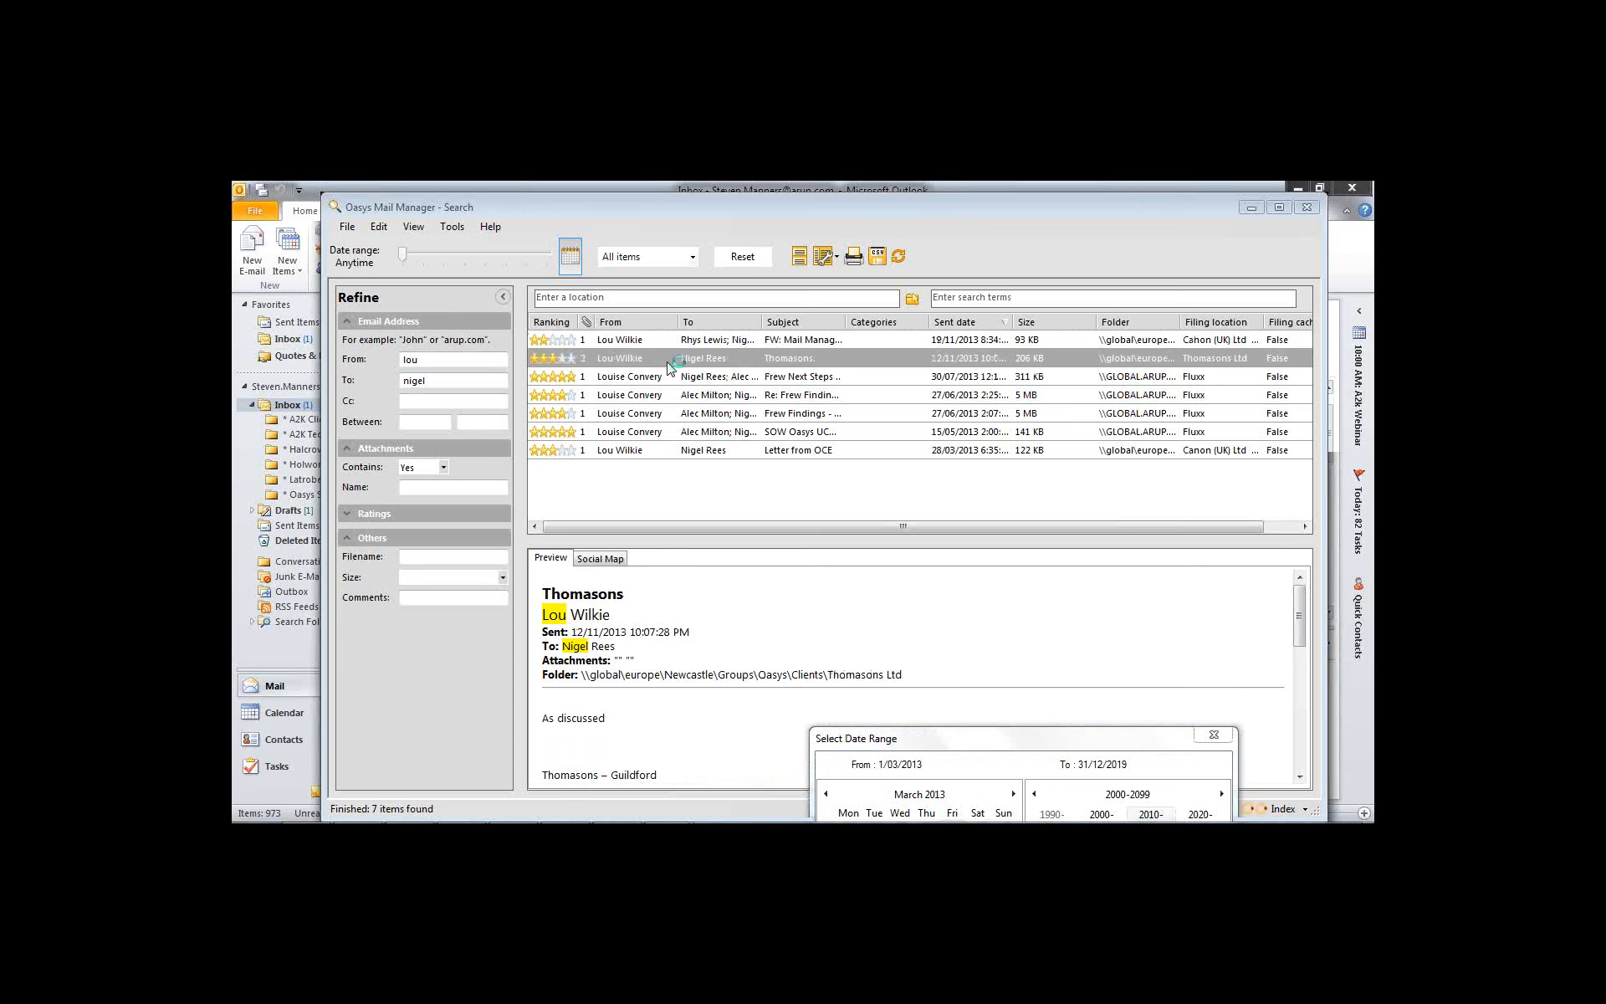
pyautogui.doubleClick(666, 359)
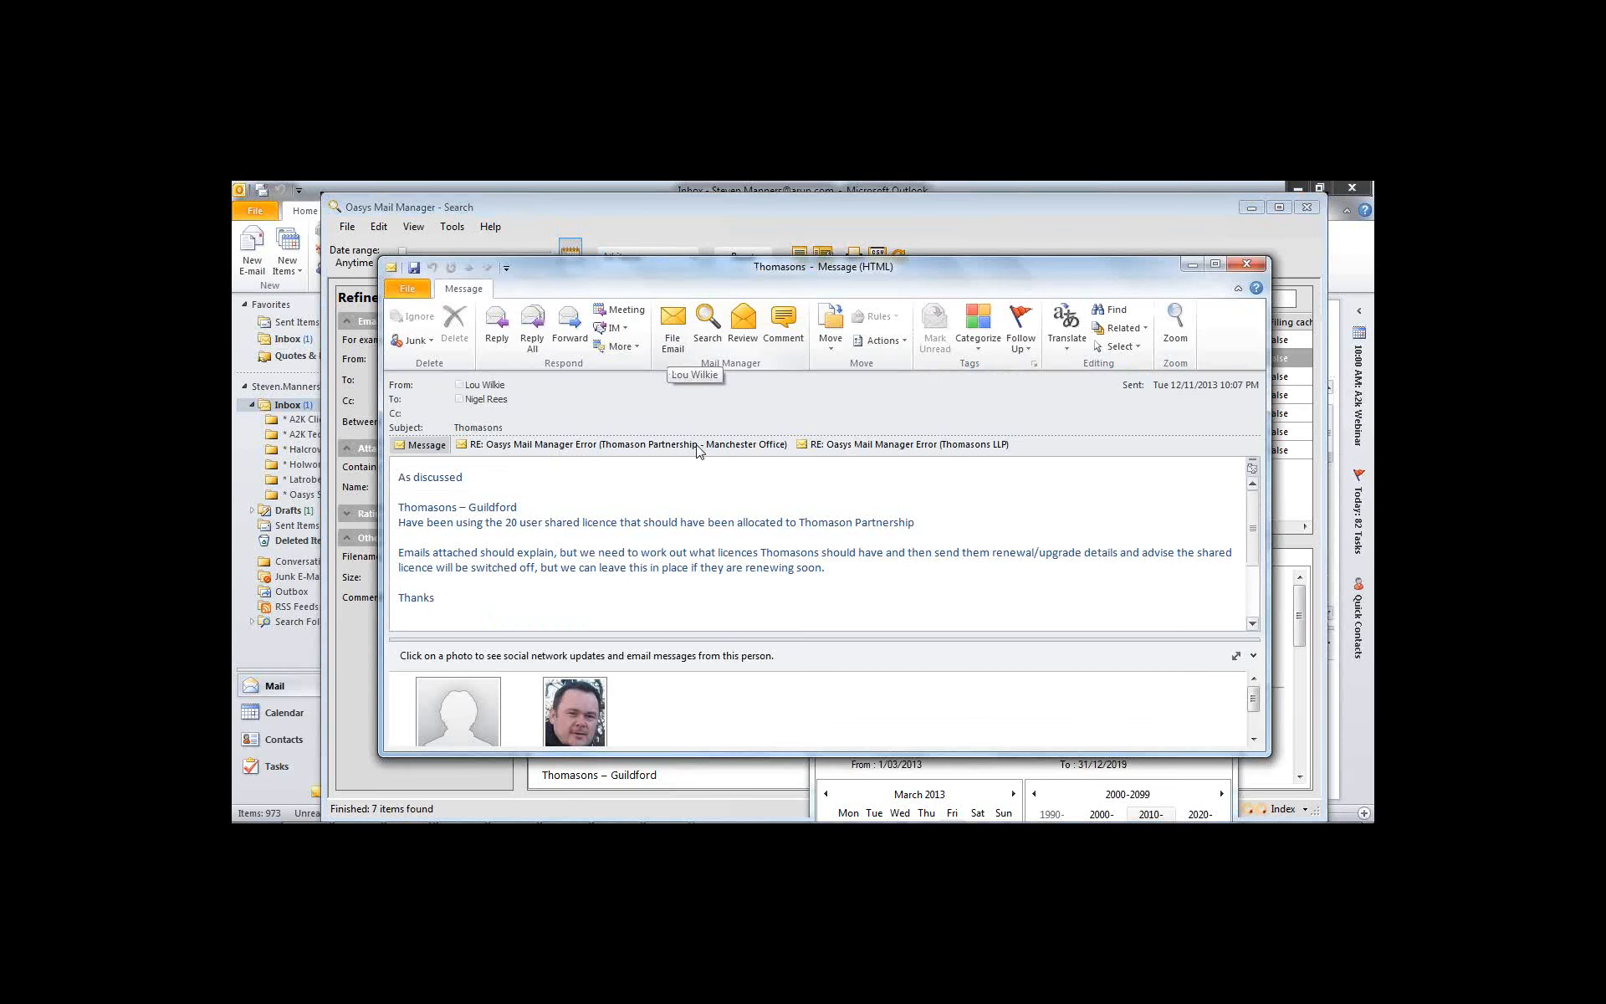
pyautogui.scroll(-3, 649, 534)
pyautogui.scroll(3, 648, 533)
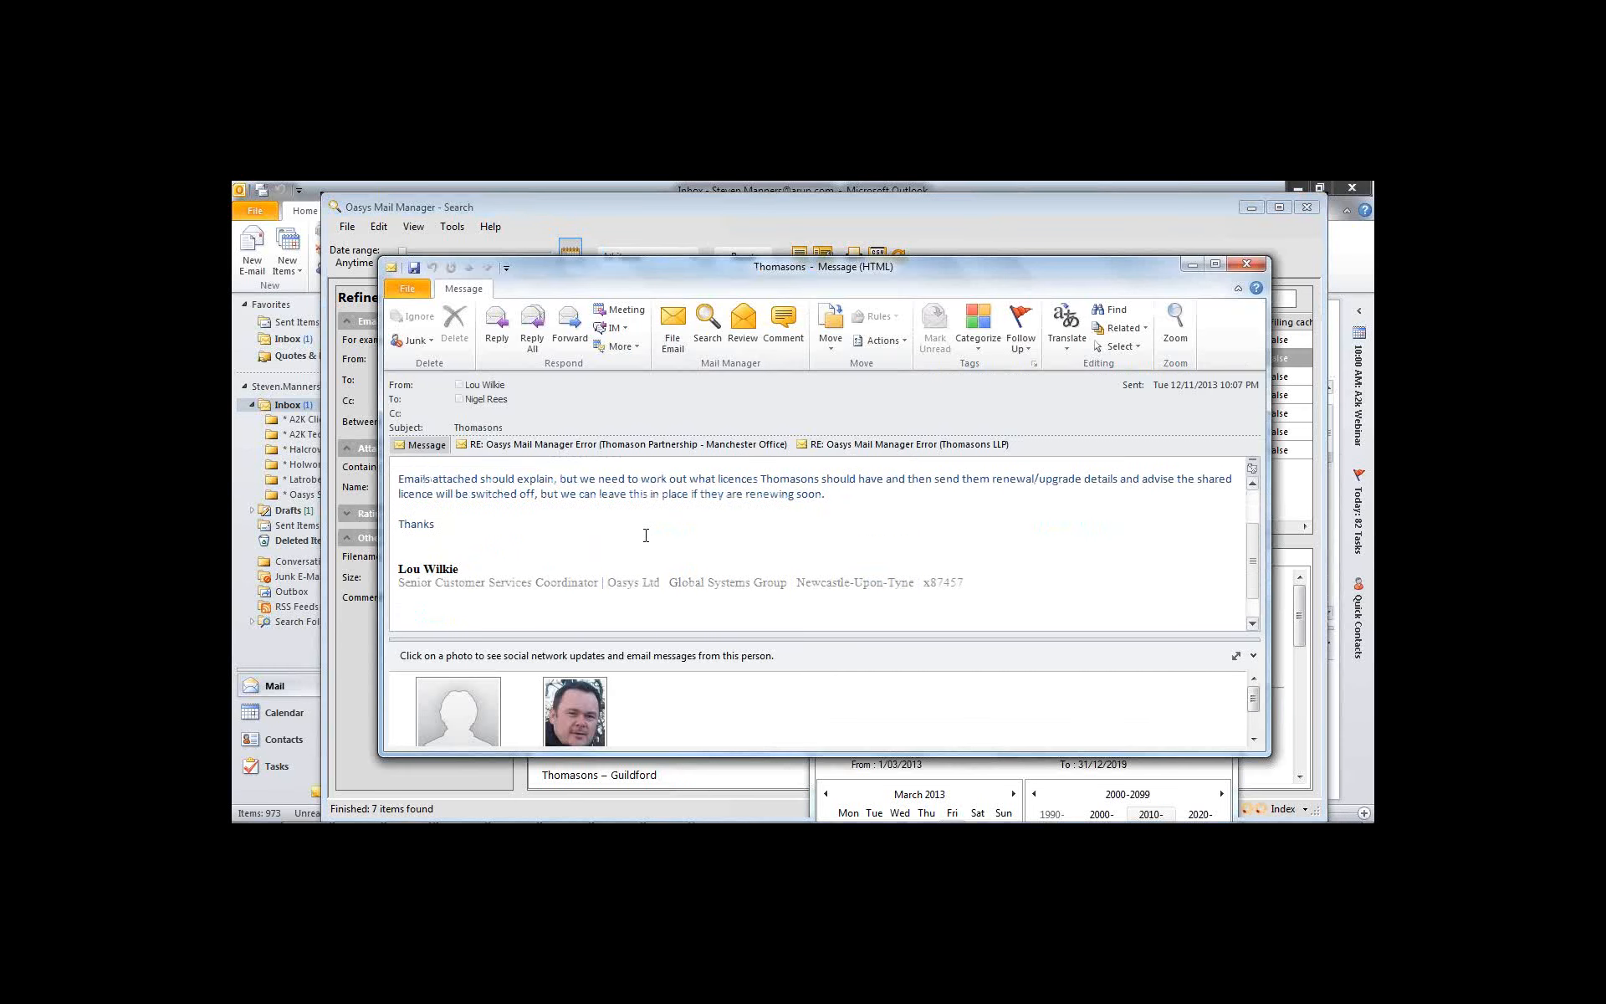
pyautogui.click(1255, 262)
# Replace the custom date range with less than 1 year, restore it to Anytime, and close the search
pyautogui.click(1214, 735)
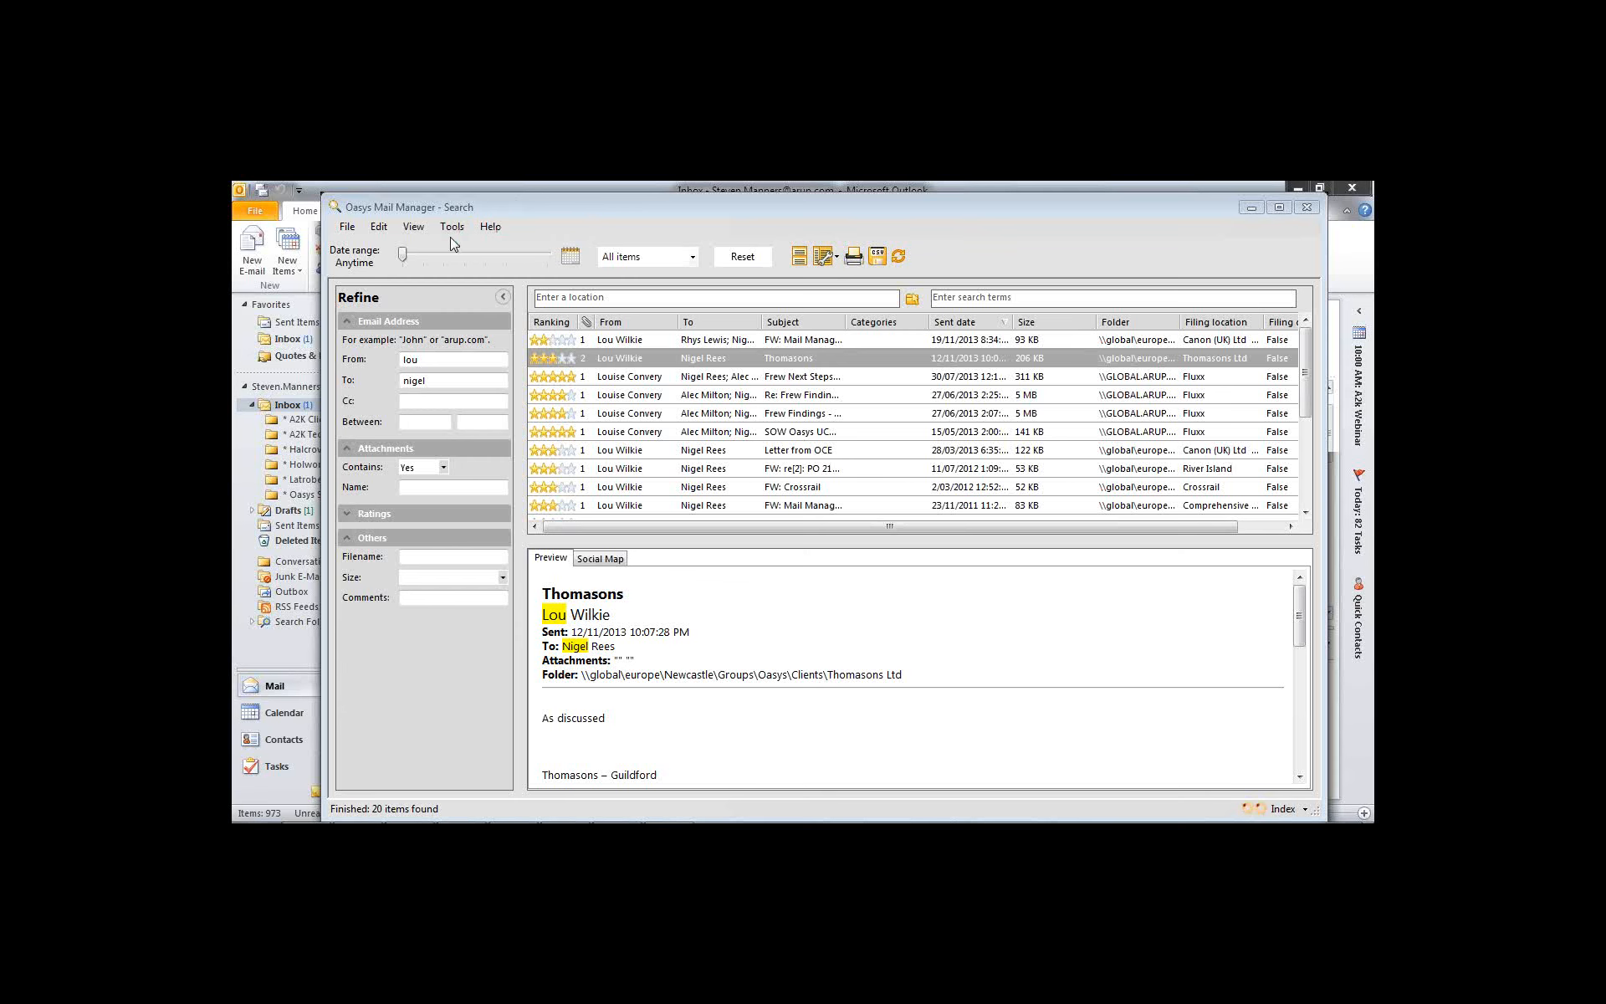
pyautogui.moveTo(404, 260); pyautogui.dragTo(421, 257)
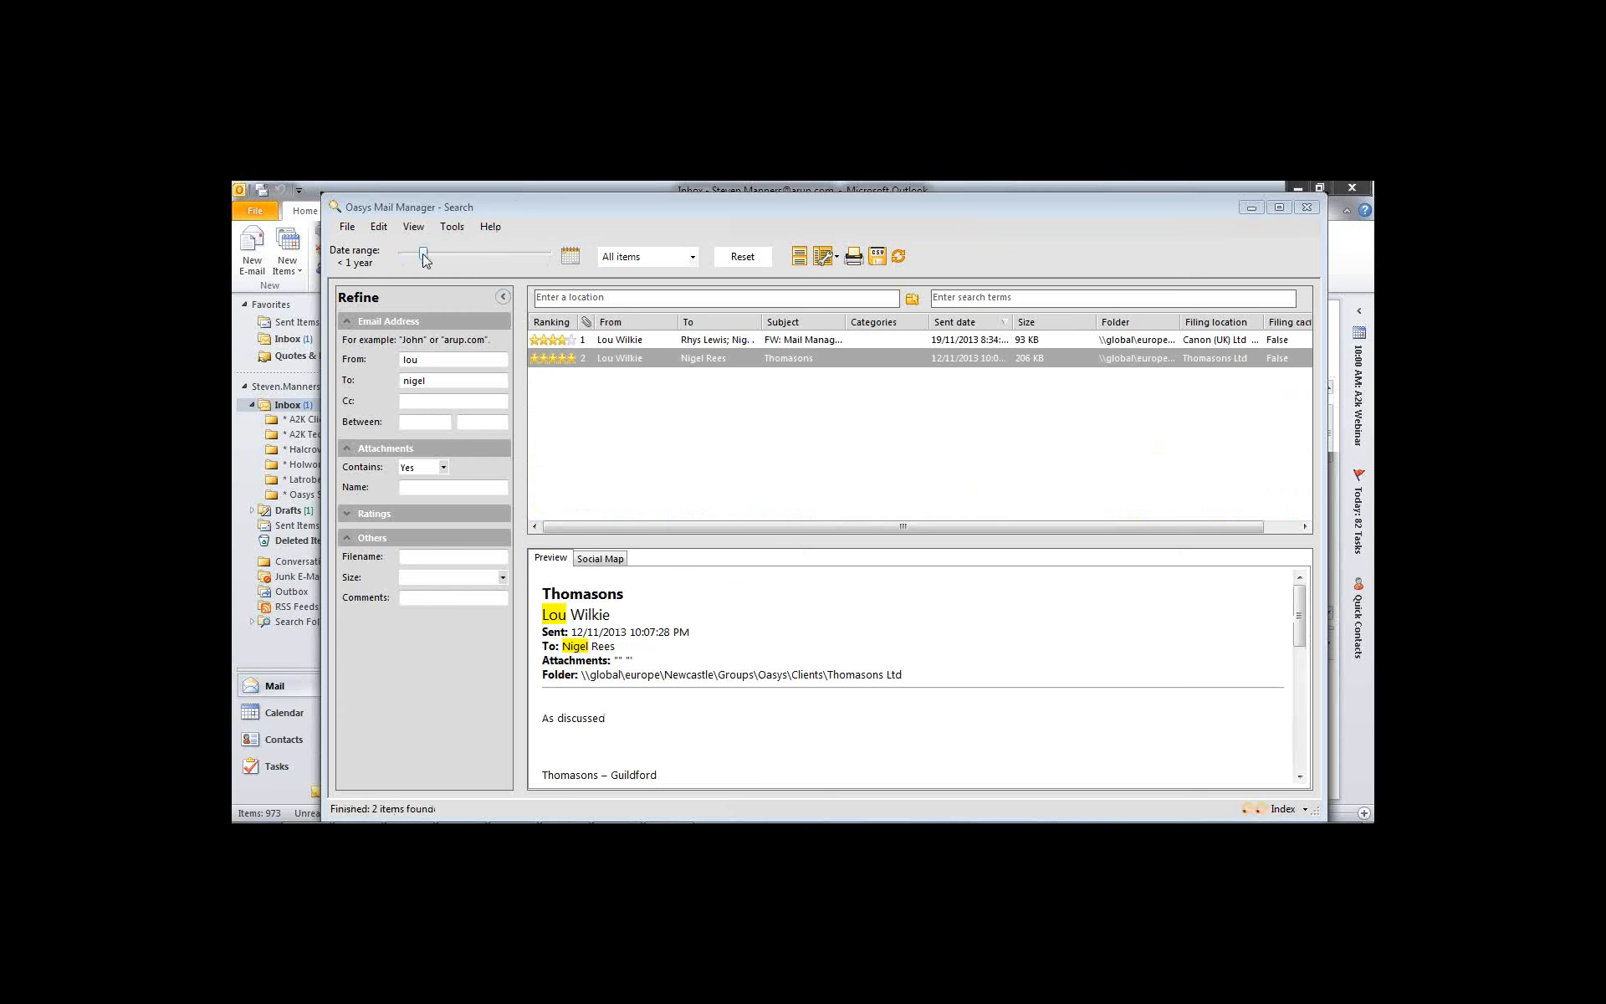
pyautogui.moveTo(422, 258)
pyautogui.mouseDown()
pyautogui.moveTo(531, 255)
pyautogui.moveTo(397, 250)
pyautogui.mouseUp()
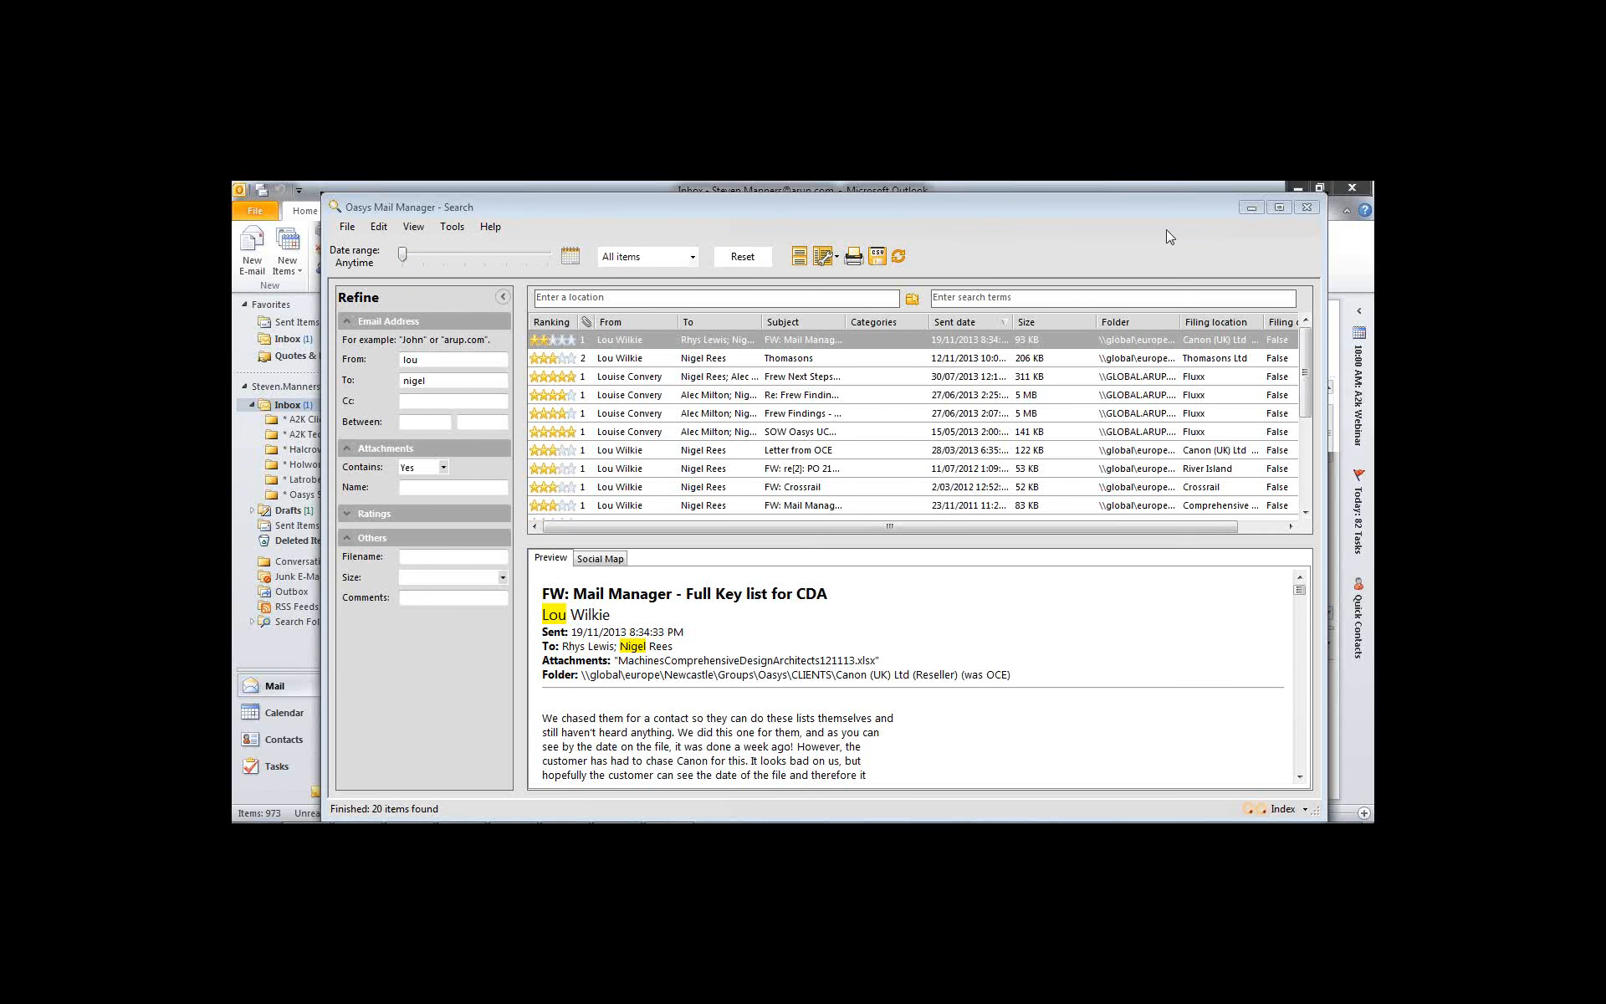
pyautogui.click(1305, 206)
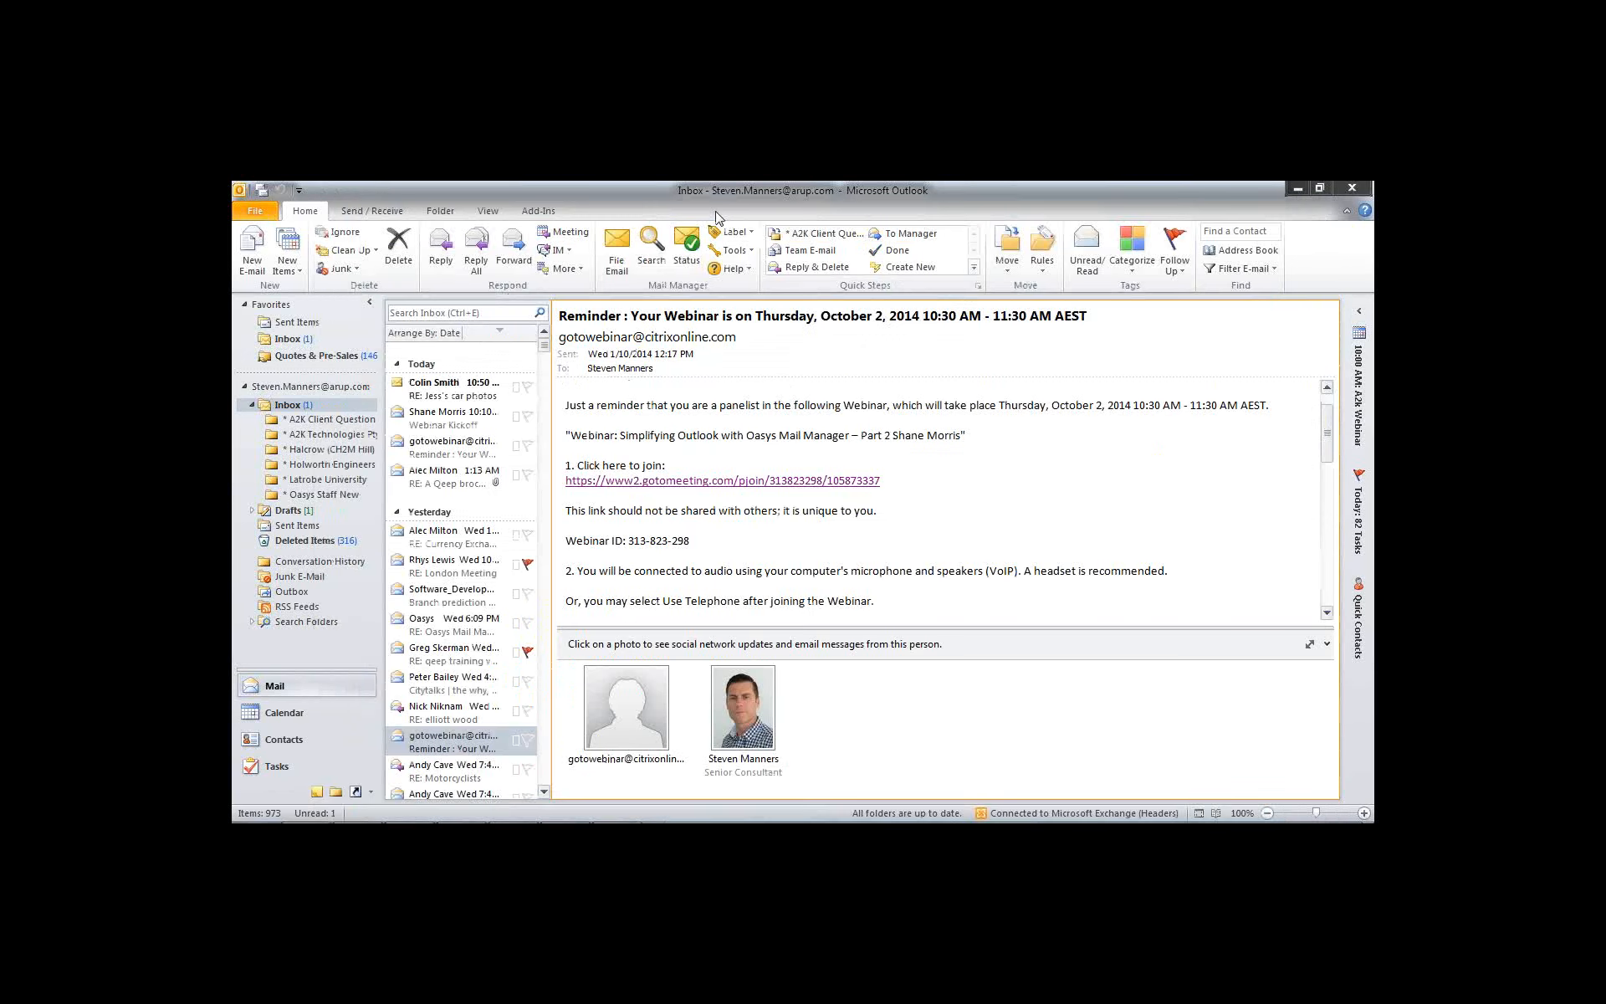
# Open the Webinar Kickoff email and attach the comment "Invited today and confirmed"
pyautogui.click(431, 418)
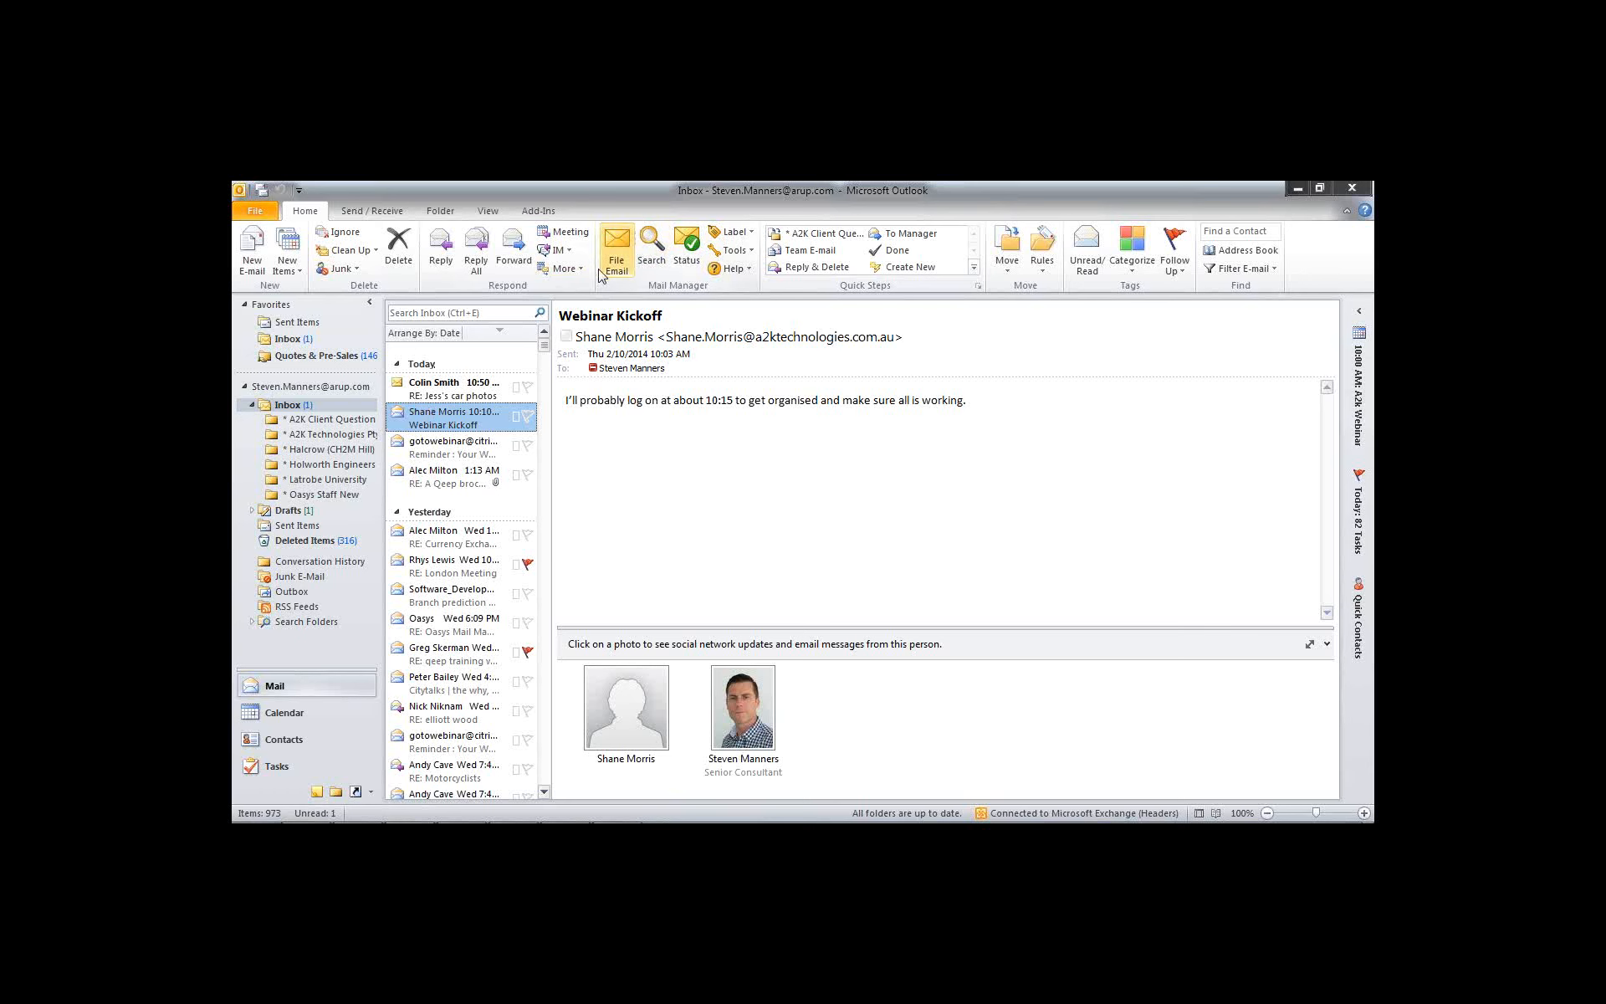
pyautogui.doubleClick(424, 423)
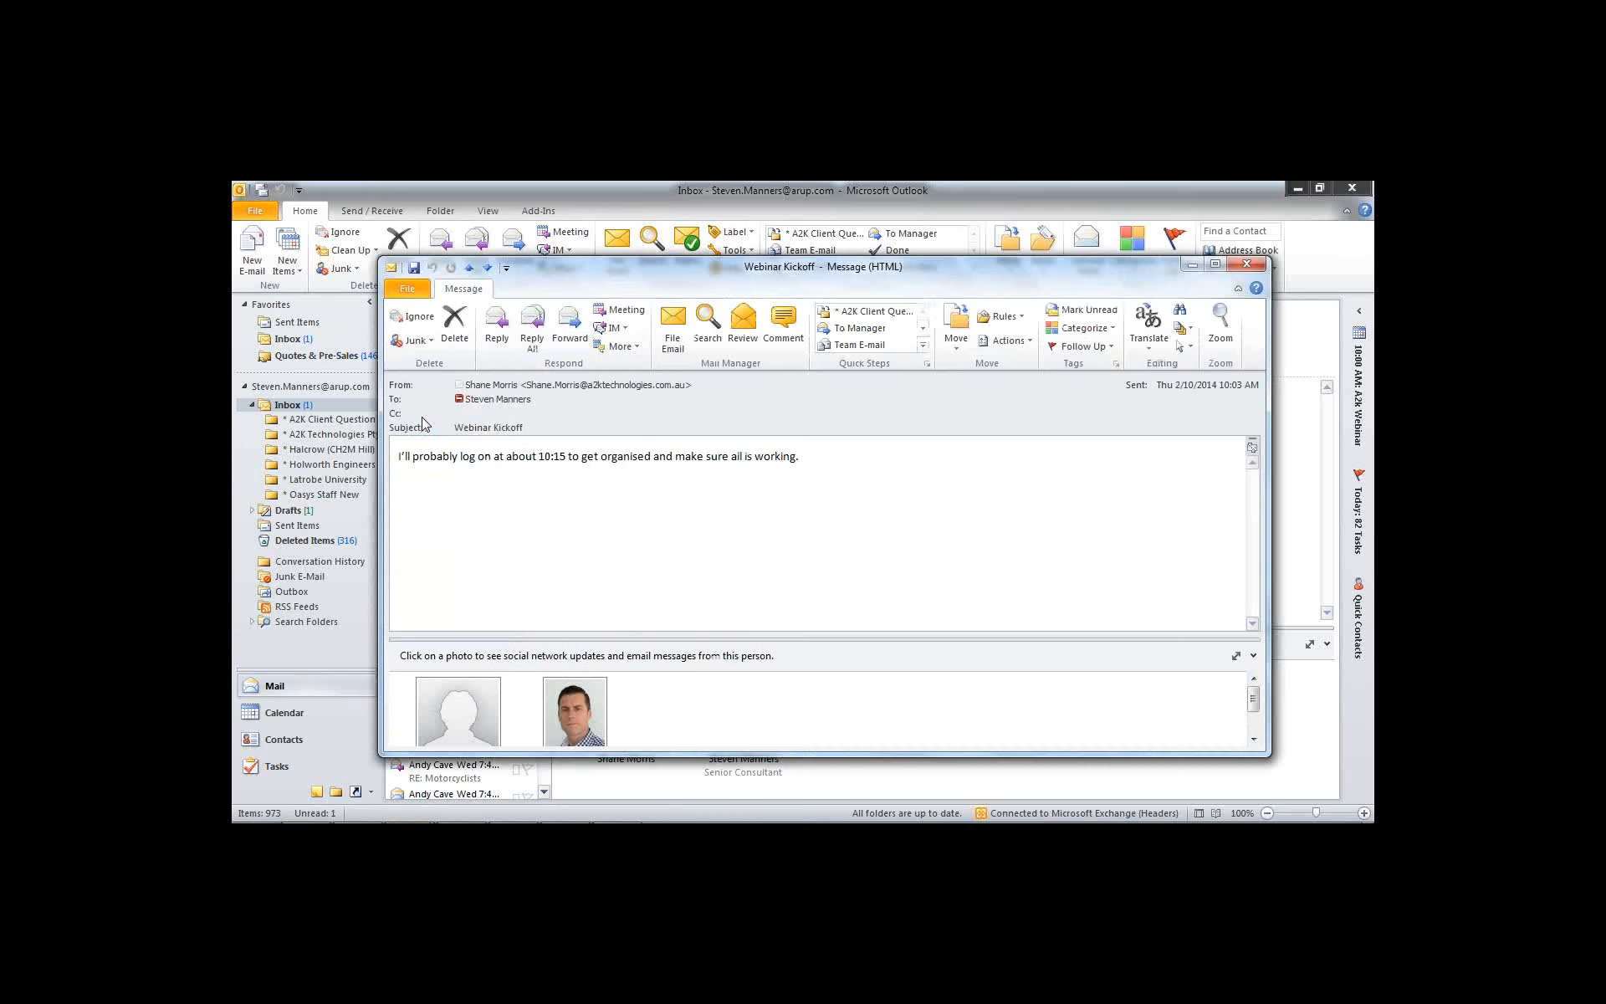
pyautogui.click(785, 329)
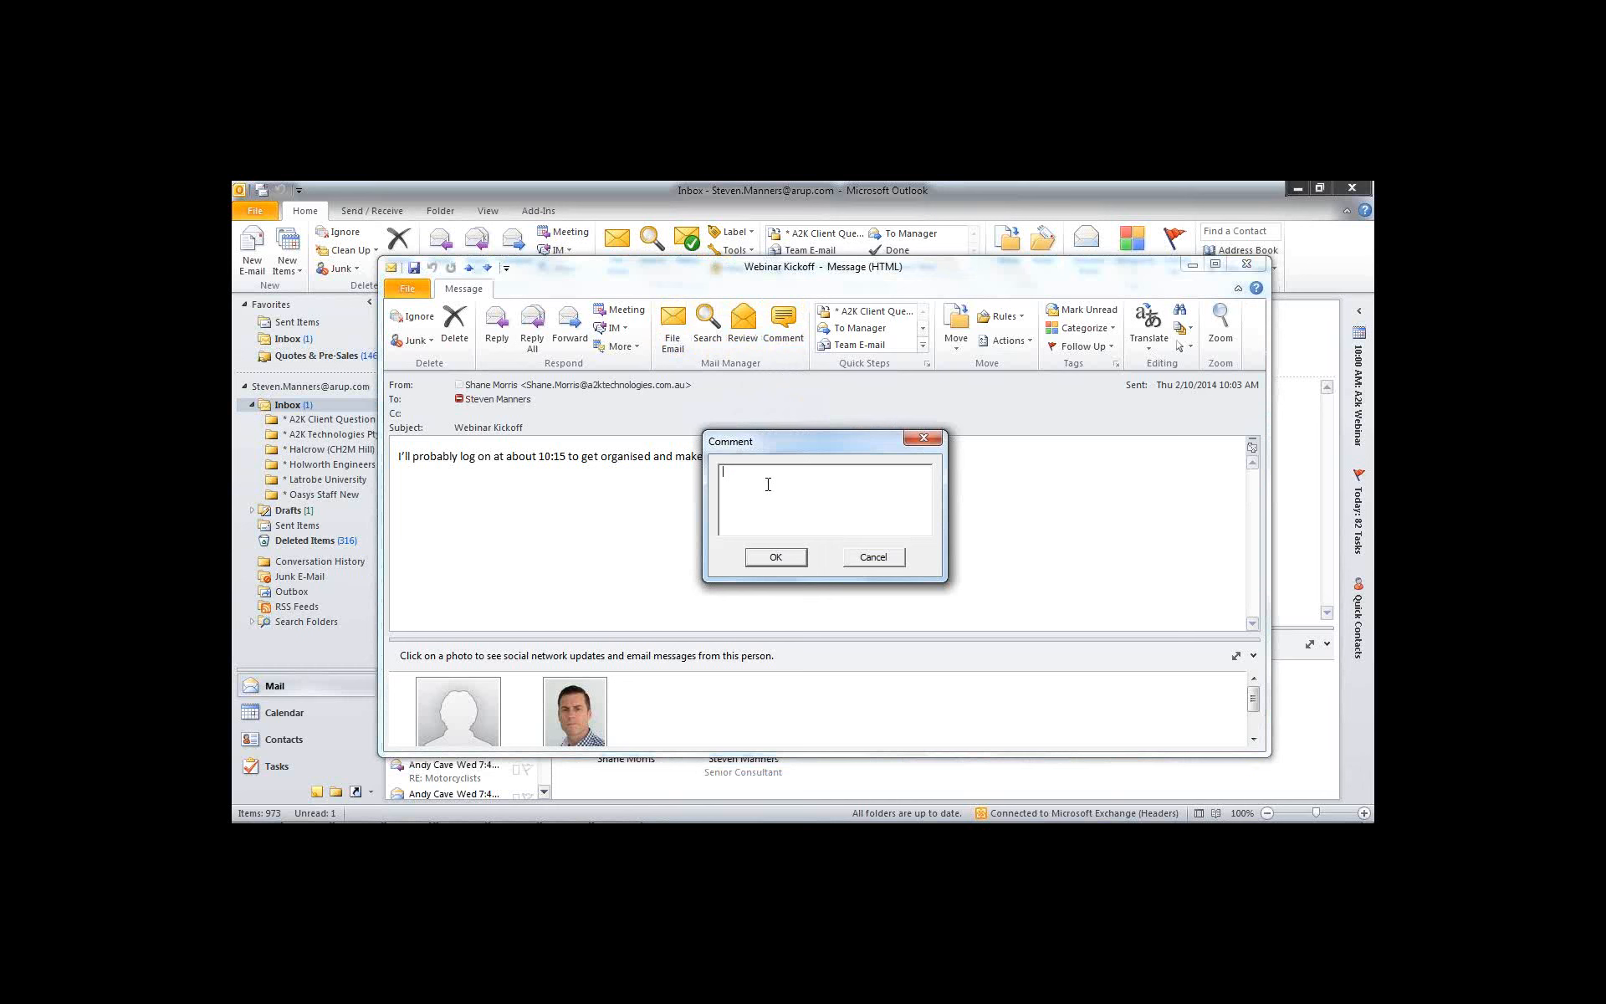
pyautogui.write('Invited today and confirmed')
pyautogui.click(776, 557)
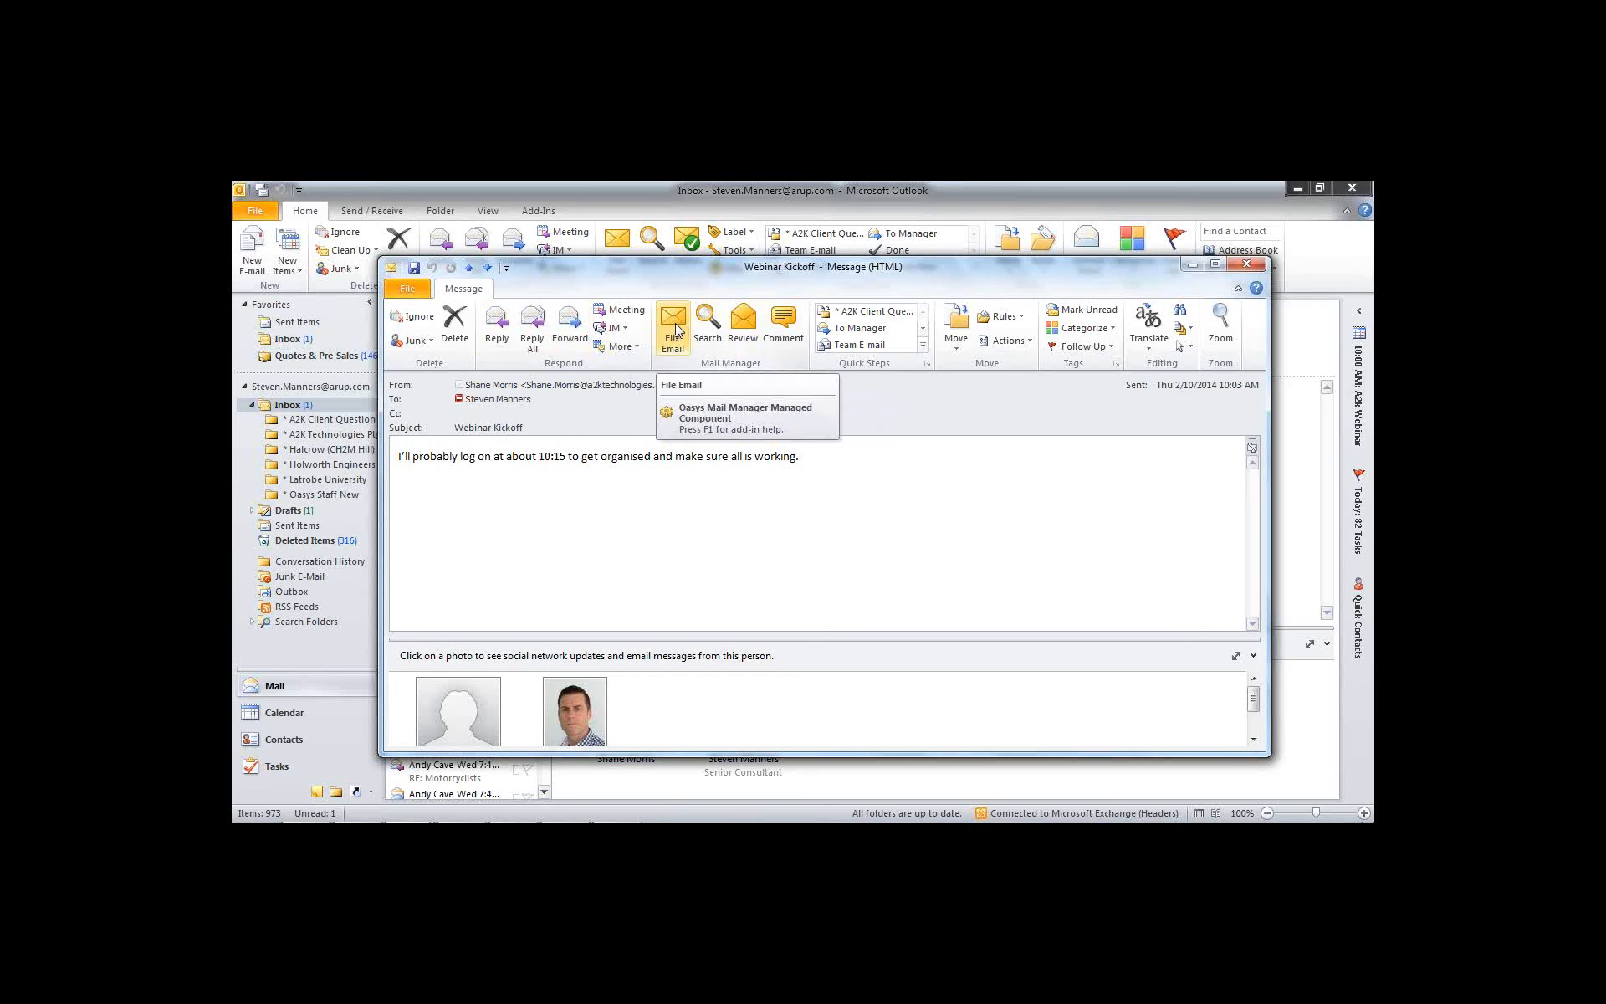
# File the open Webinar Kickoff email to the A2K Technologies Pty Ltd location in the Oasys Customers collection
pyautogui.click(591, 385)
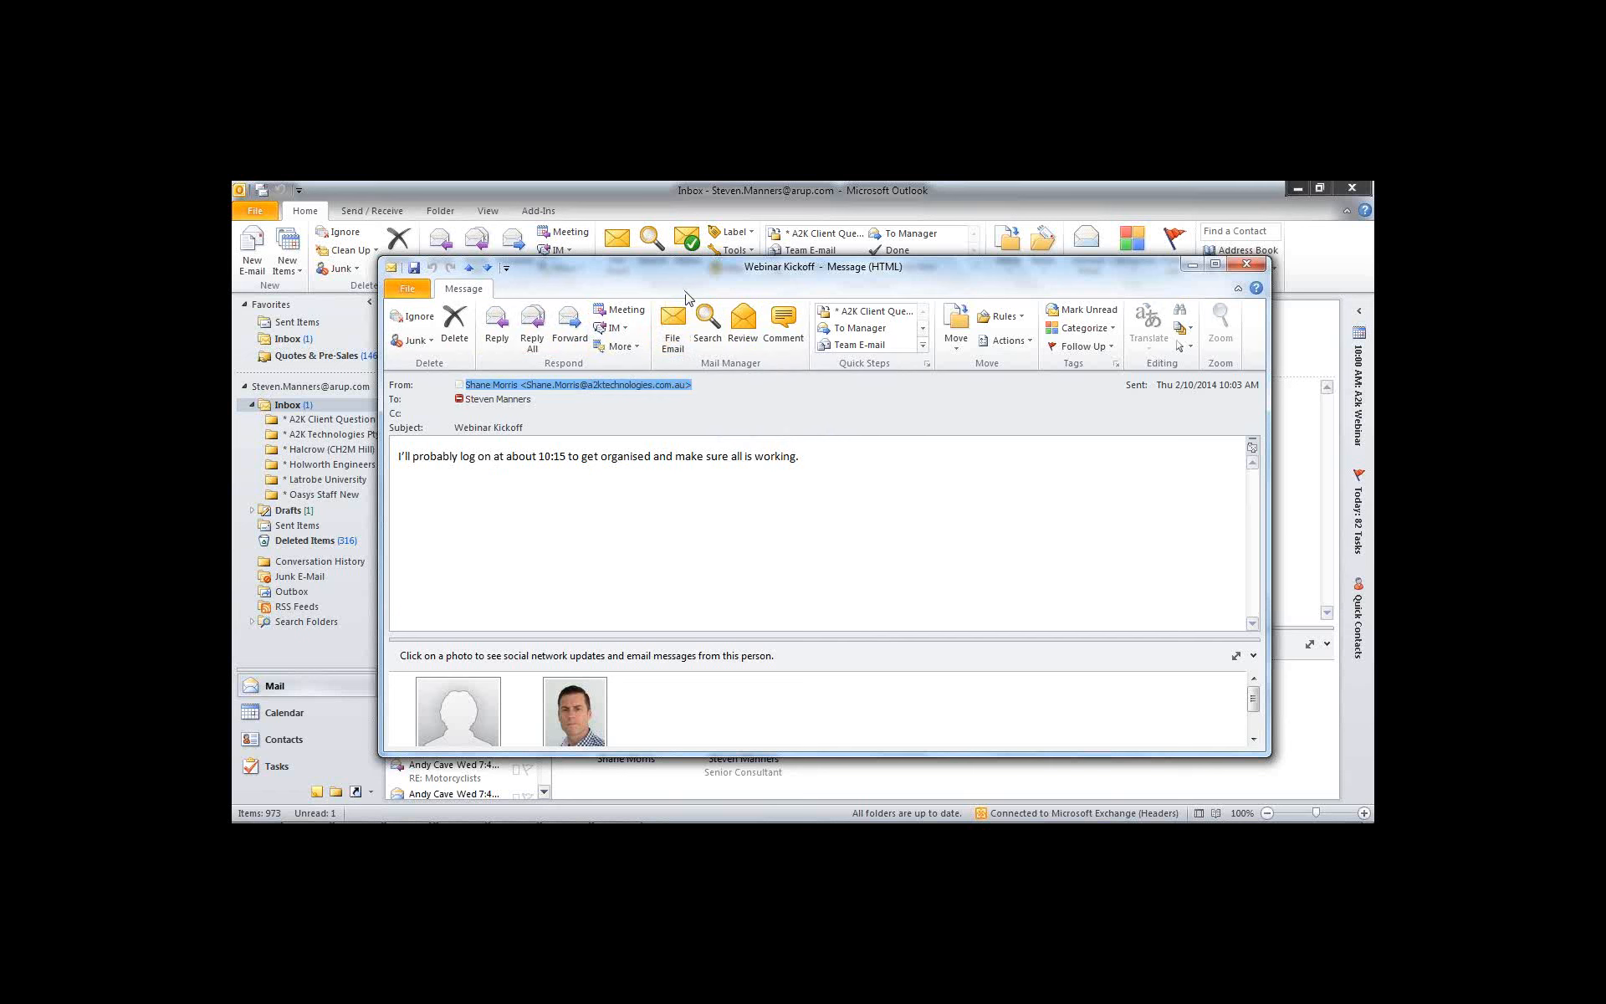
pyautogui.click(680, 348)
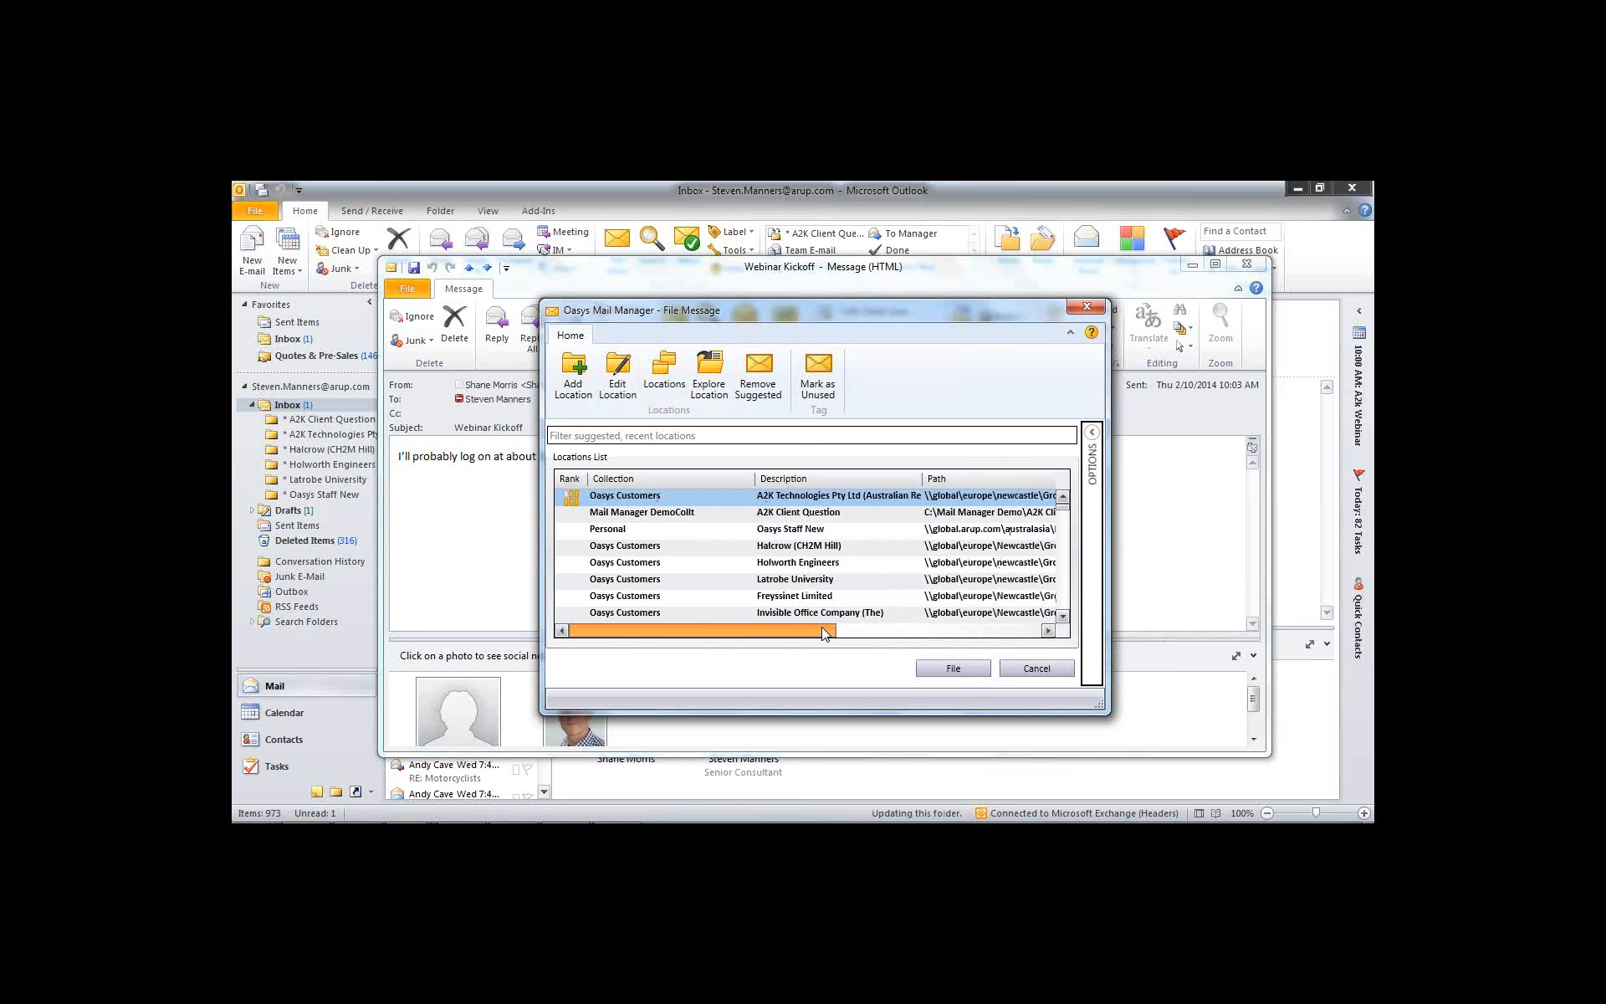
pyautogui.moveTo(823, 633); pyautogui.dragTo(942, 633)
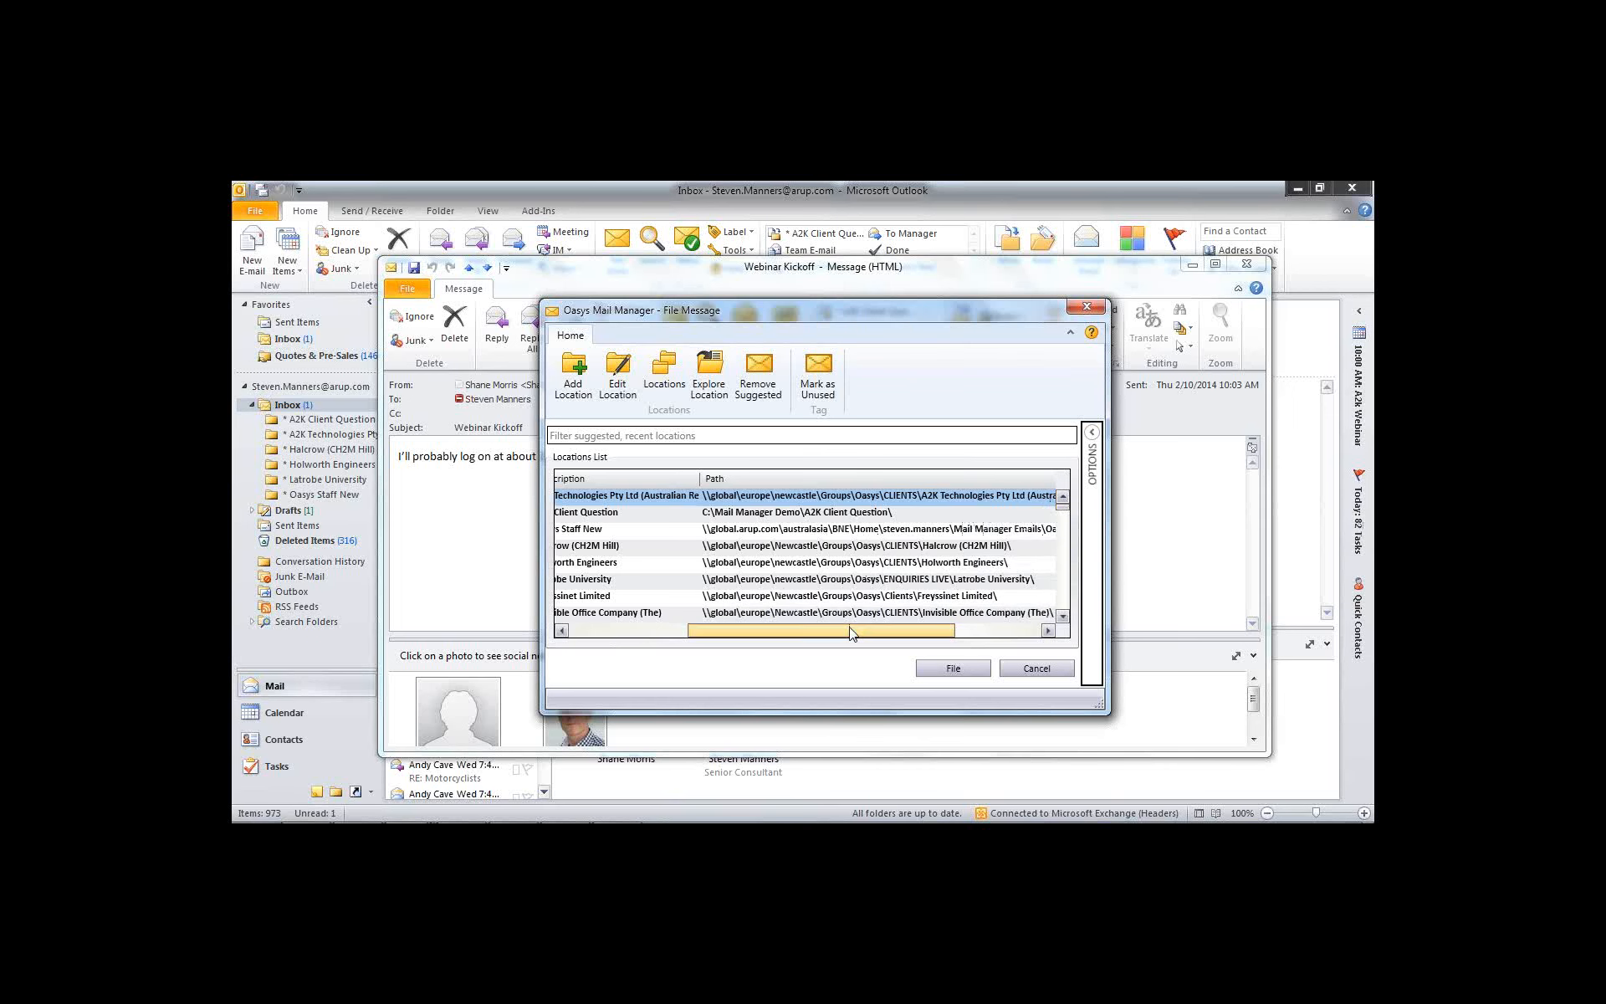
pyautogui.moveTo(851, 633); pyautogui.dragTo(703, 631)
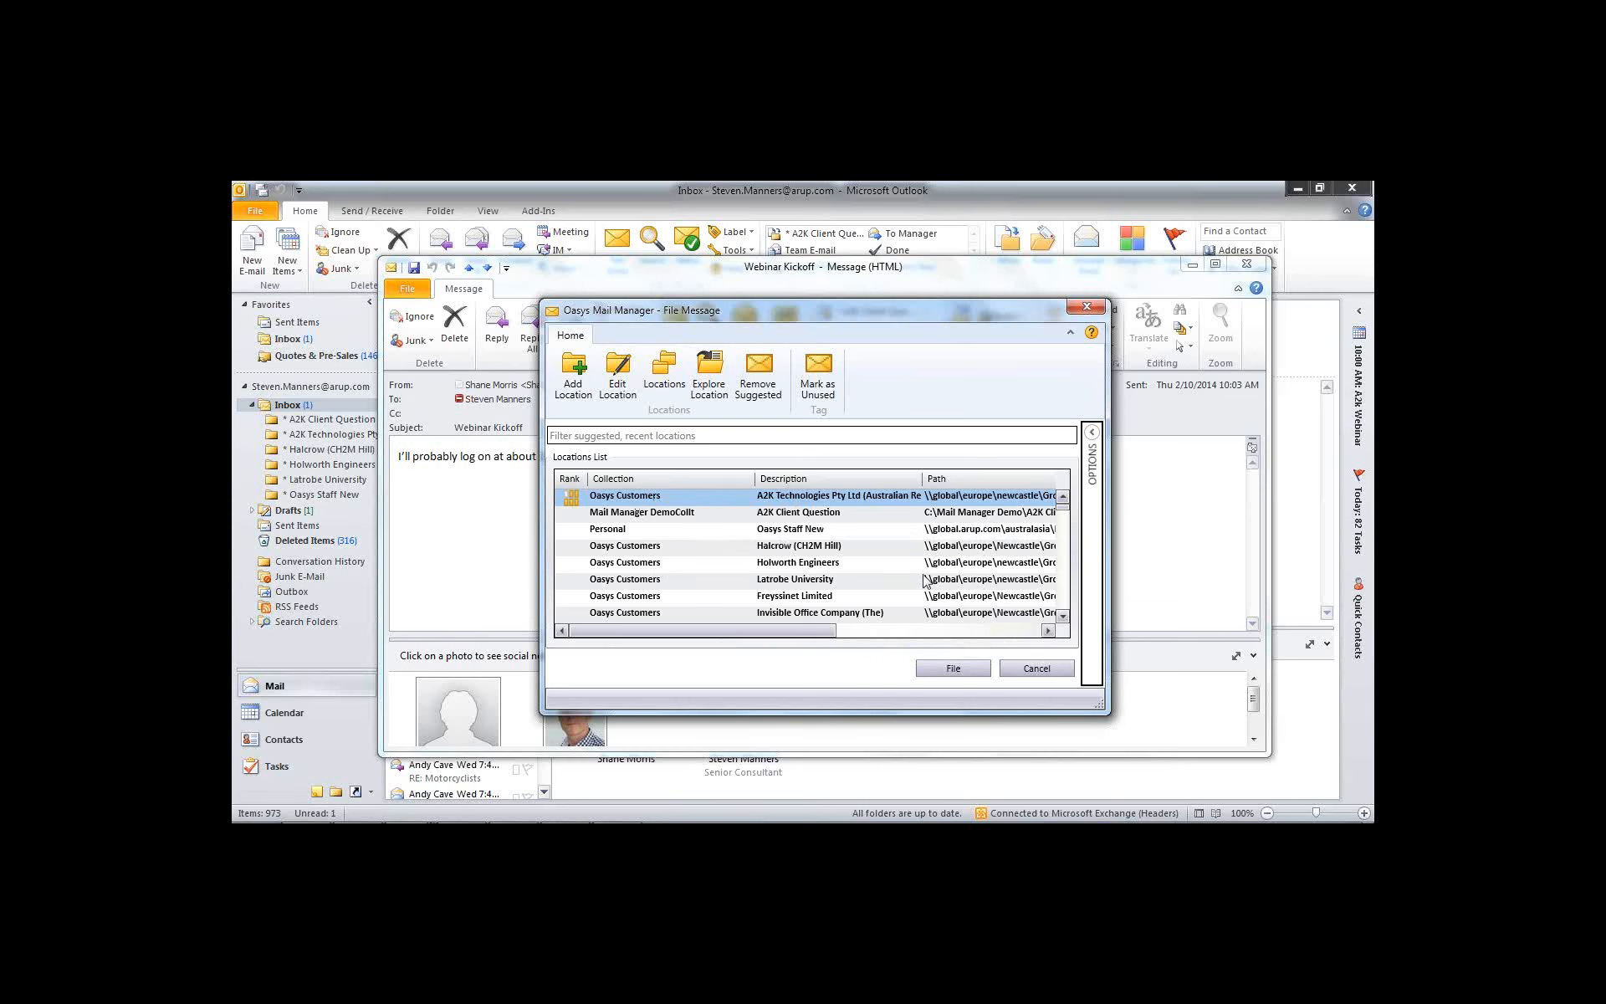
pyautogui.click(954, 669)
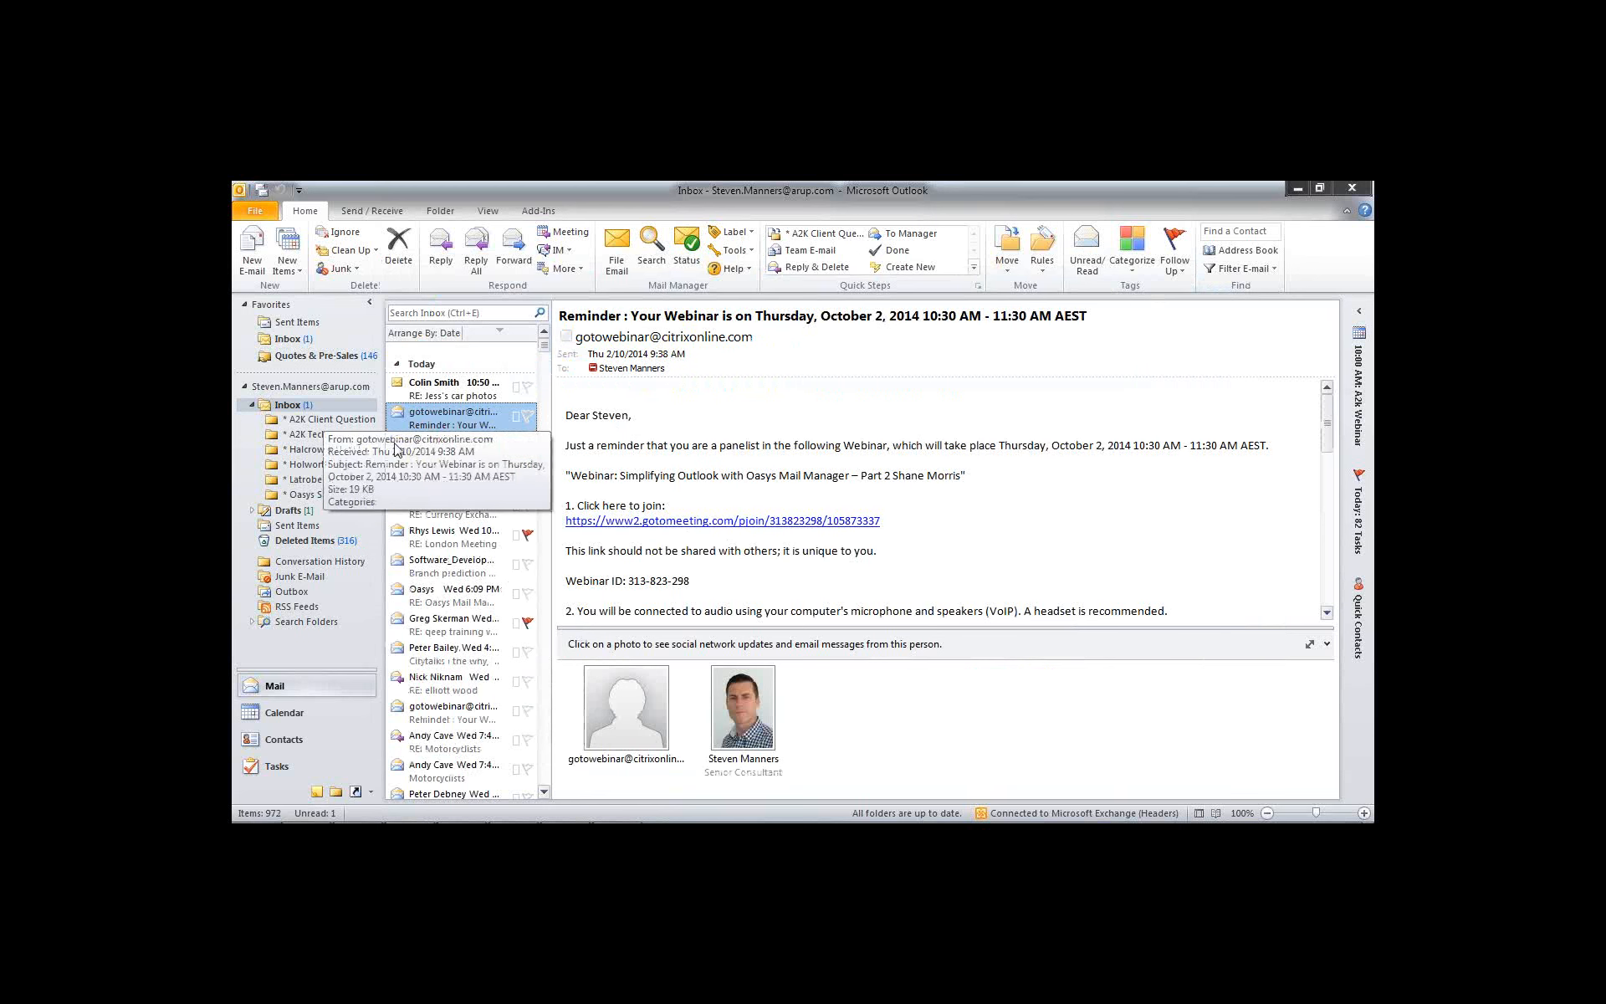
# View the filed Webinar Kickoff email in Deleted Items and review the Filing defaults in the Mail Manager user preferences
pyautogui.click(304, 543)
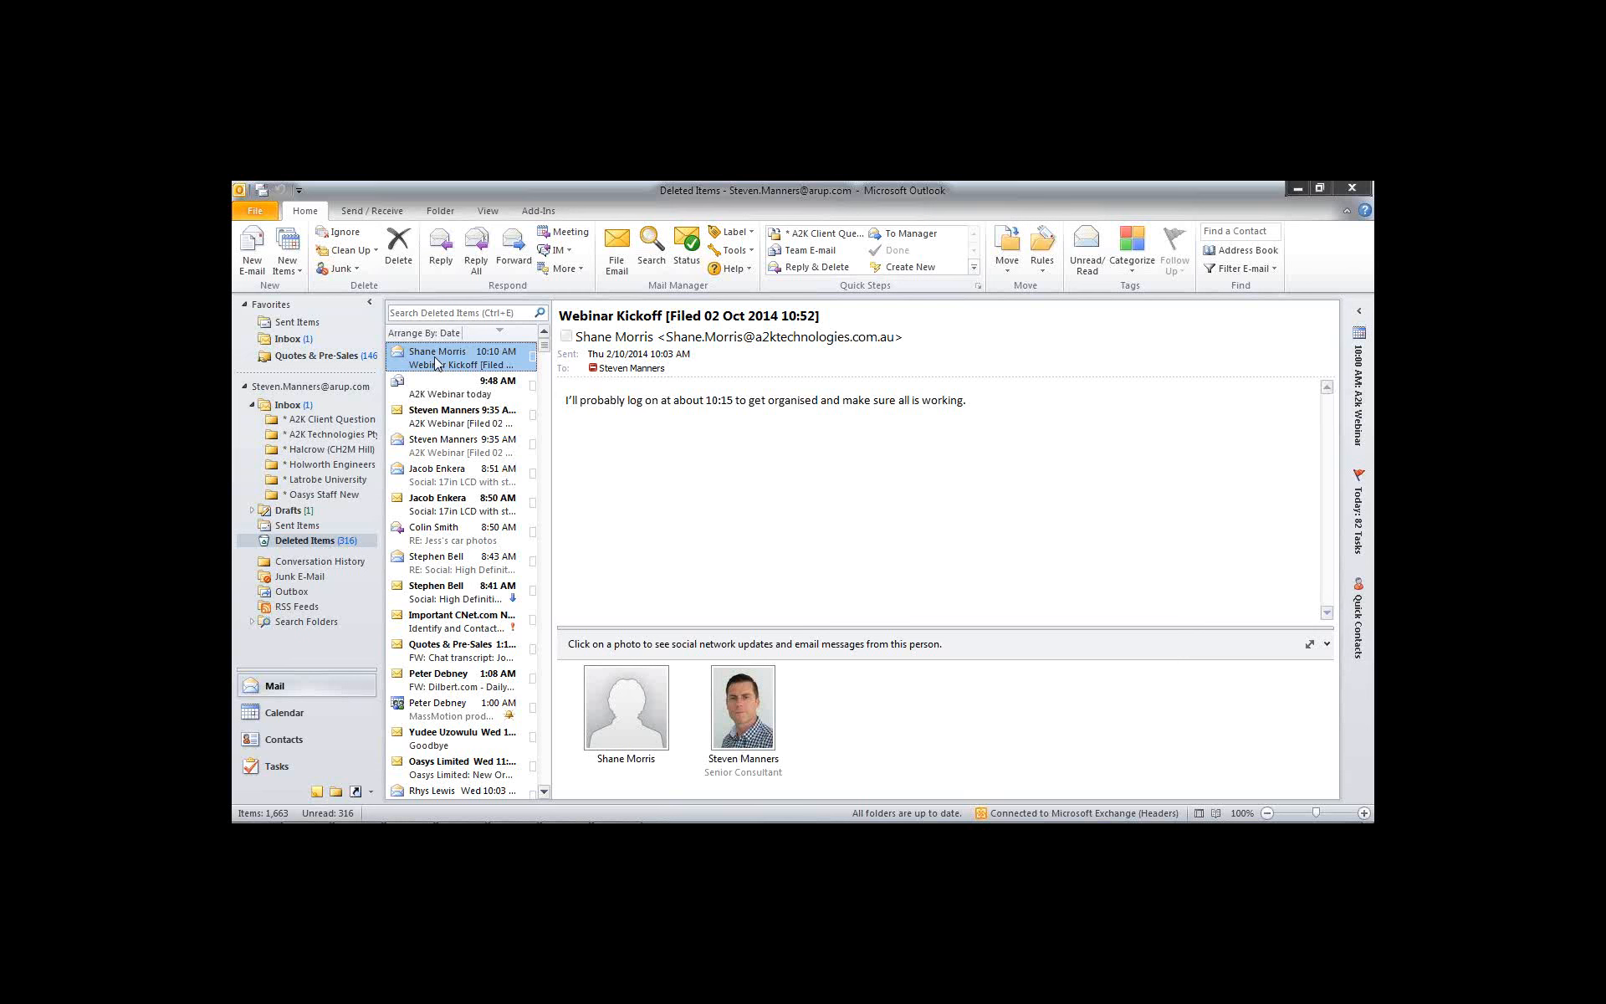
pyautogui.click(735, 250)
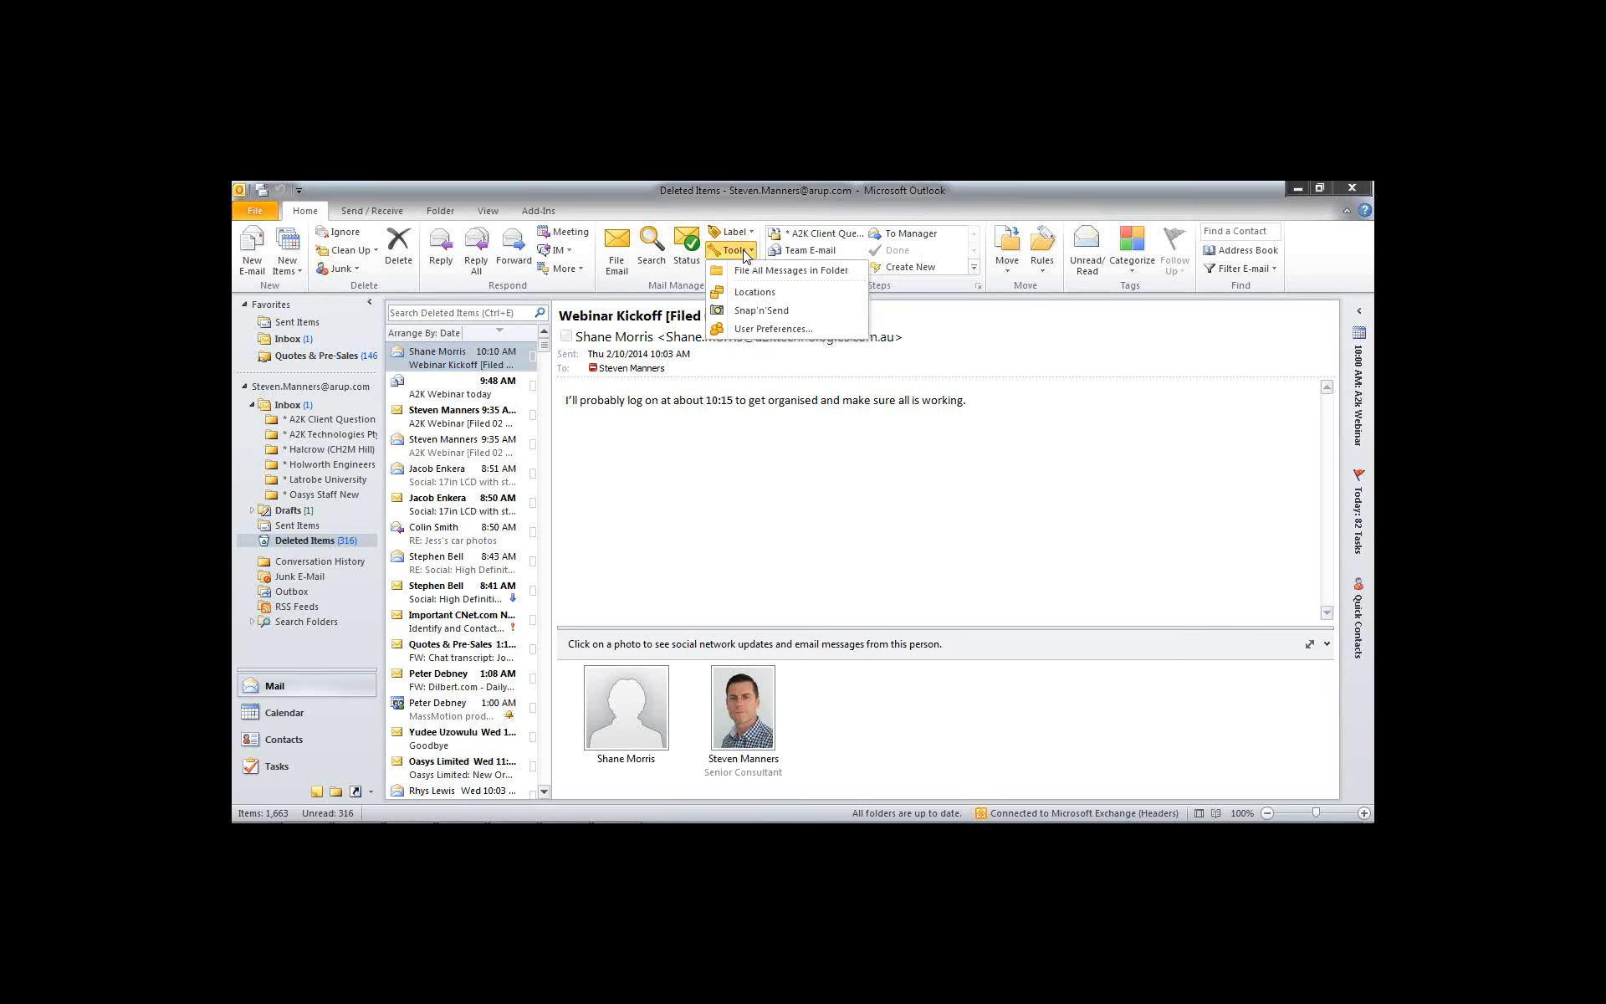
pyautogui.click(750, 332)
pyautogui.moveTo(713, 294); pyautogui.dragTo(691, 296)
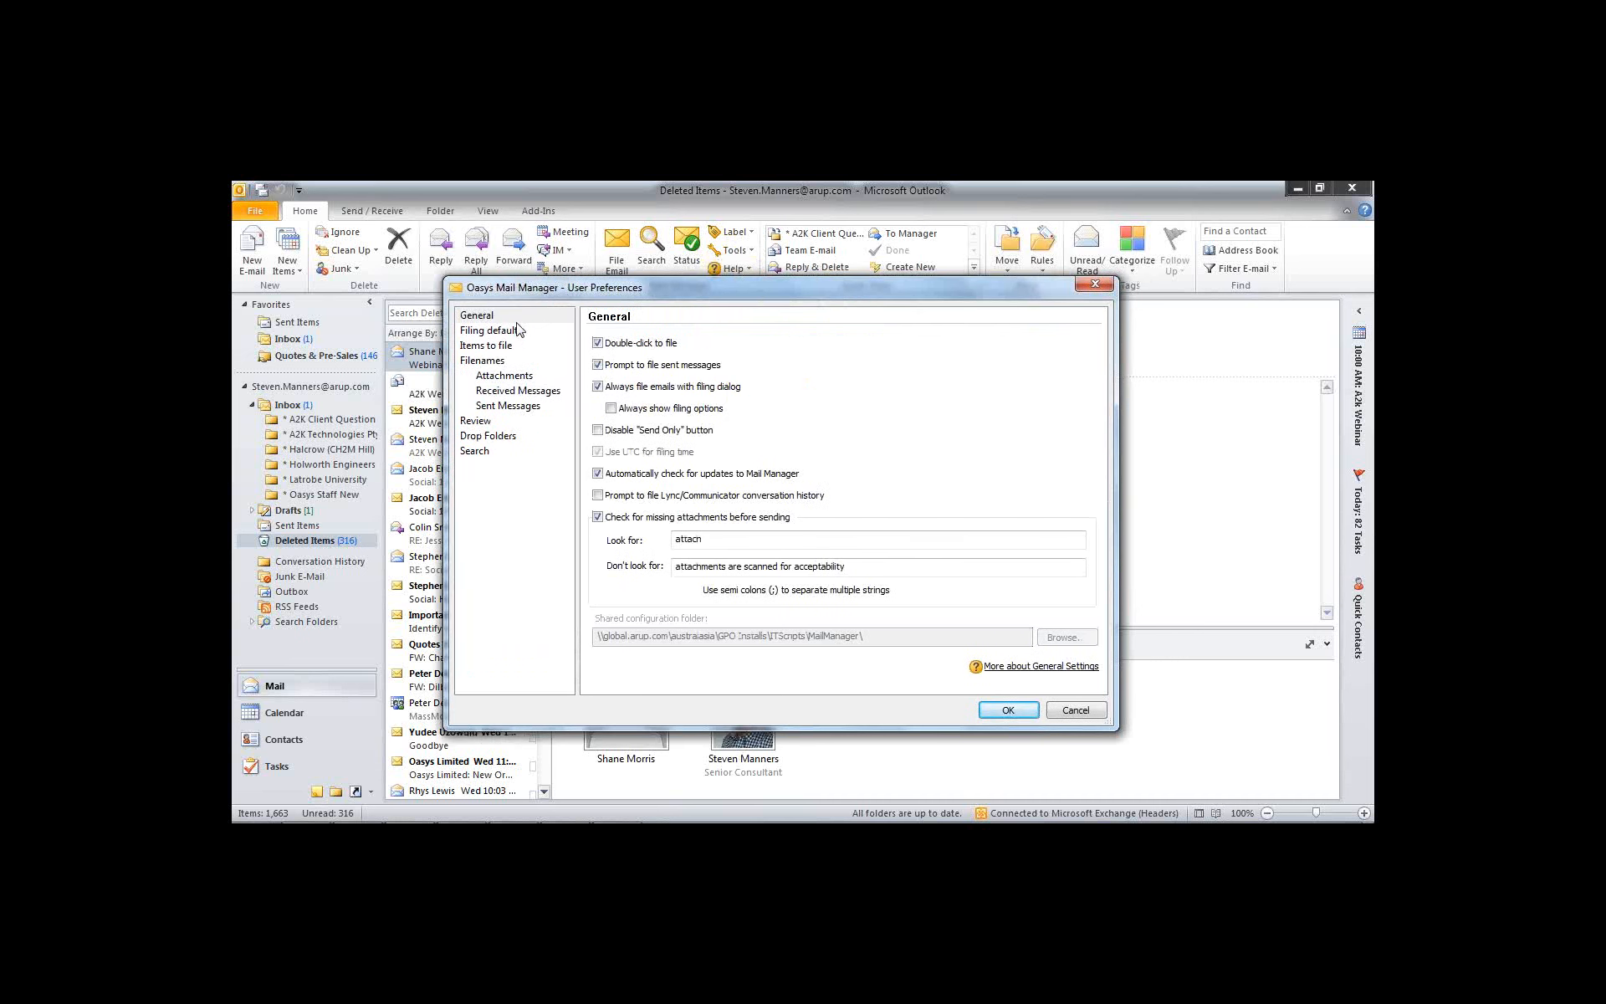
pyautogui.click(512, 331)
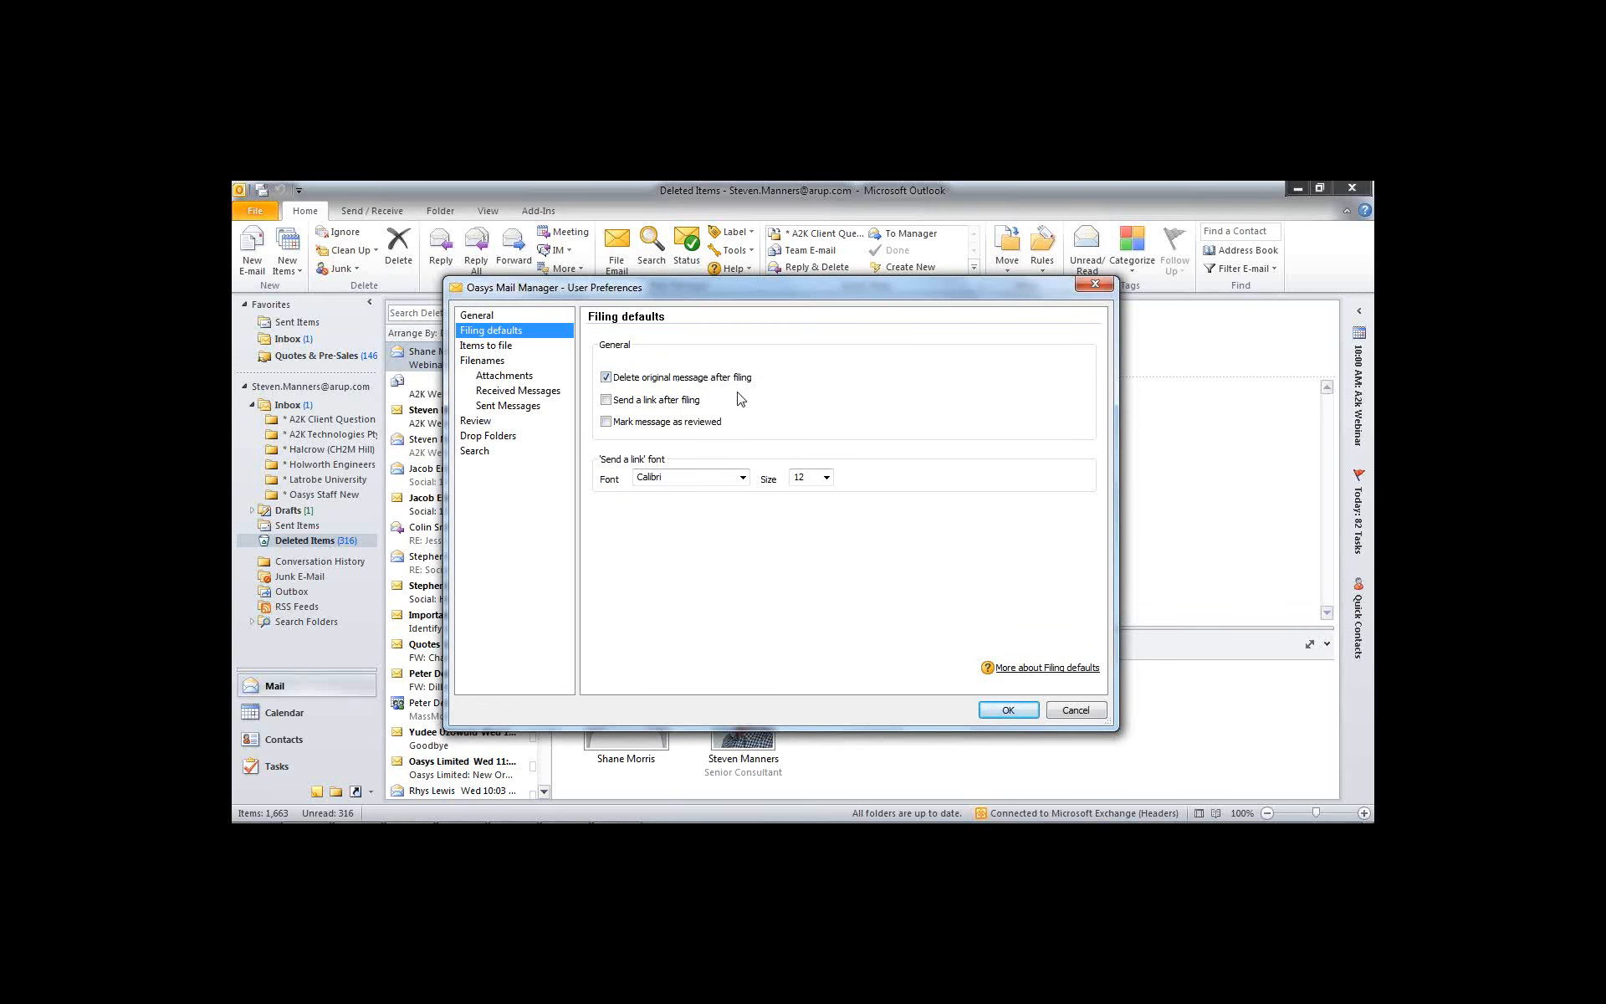
pyautogui.click(1087, 714)
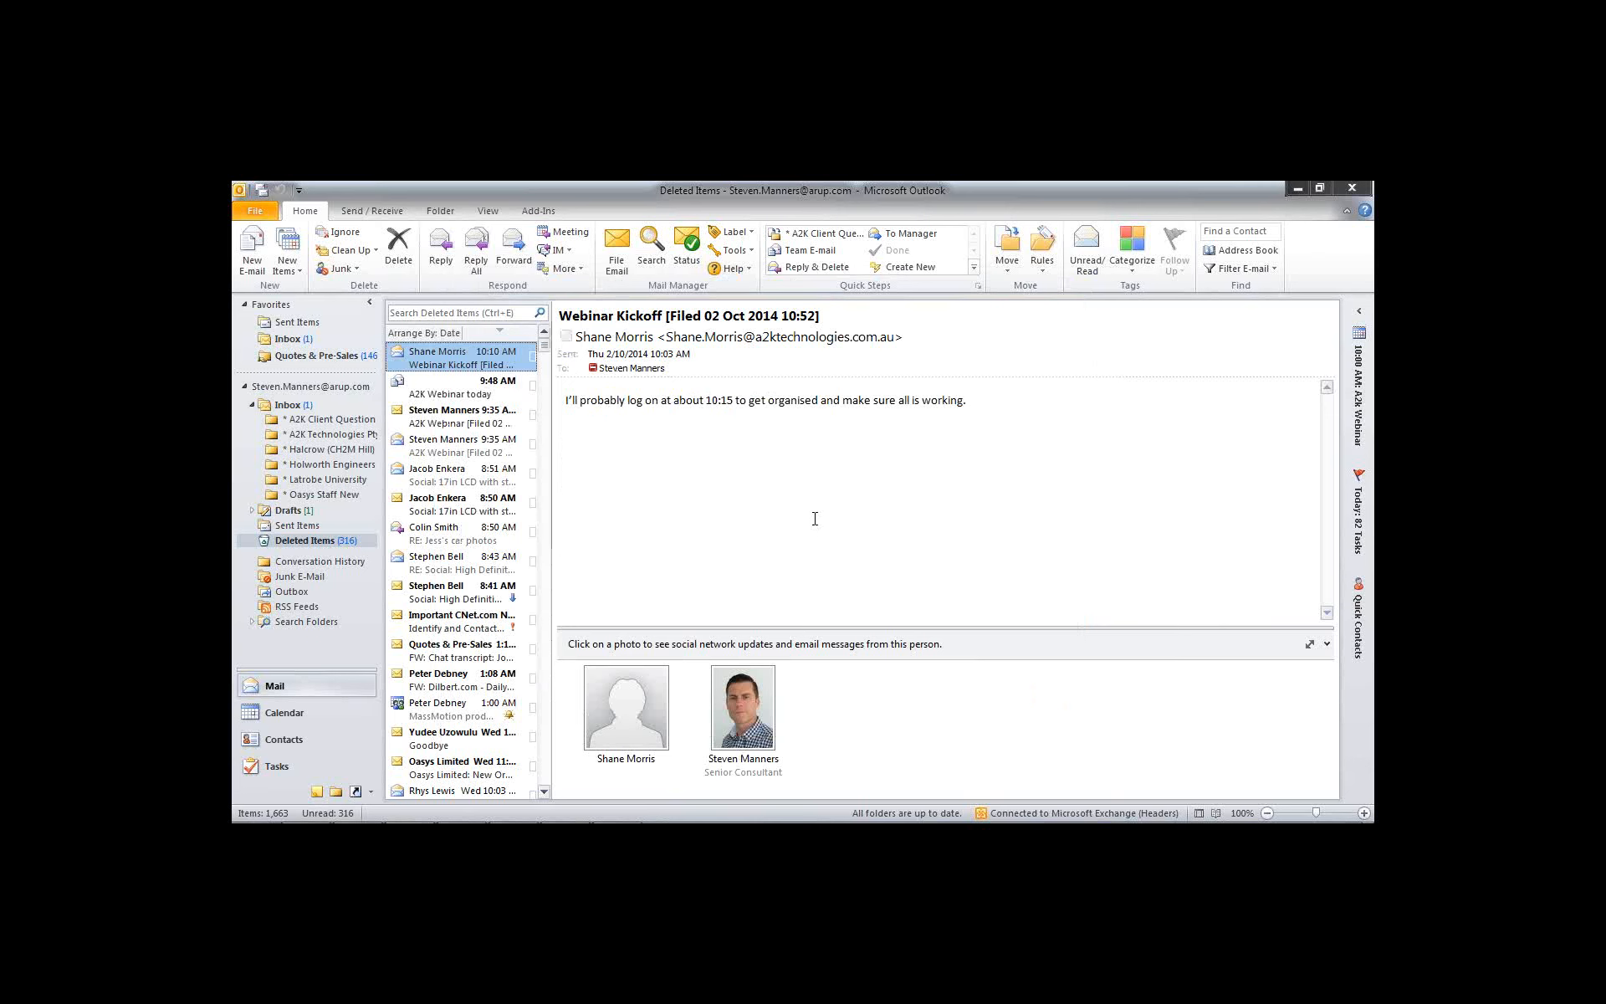
pyautogui.click(616, 463)
# File the inbox email "ATS Tunnelling Conference 2014 - Presentations & Photos" to the Tunnelling 2014 location in the Personal collection
pyautogui.click(349, 404)
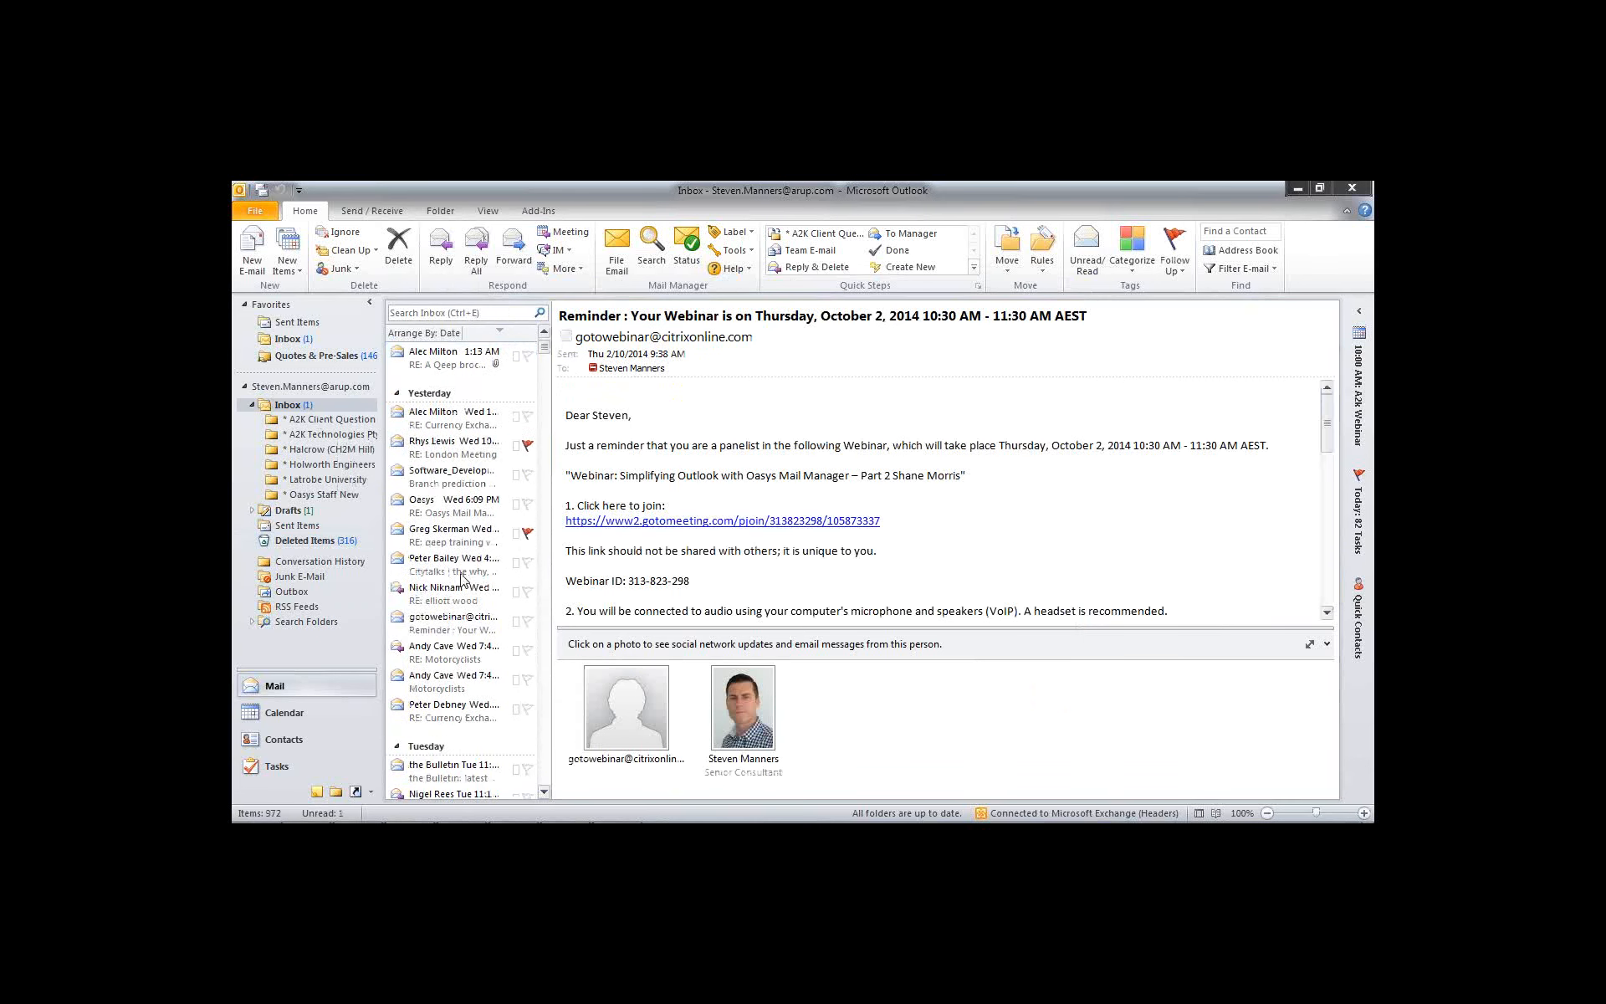
pyautogui.scroll(-10, 461, 565)
pyautogui.scroll(-1, 458, 581)
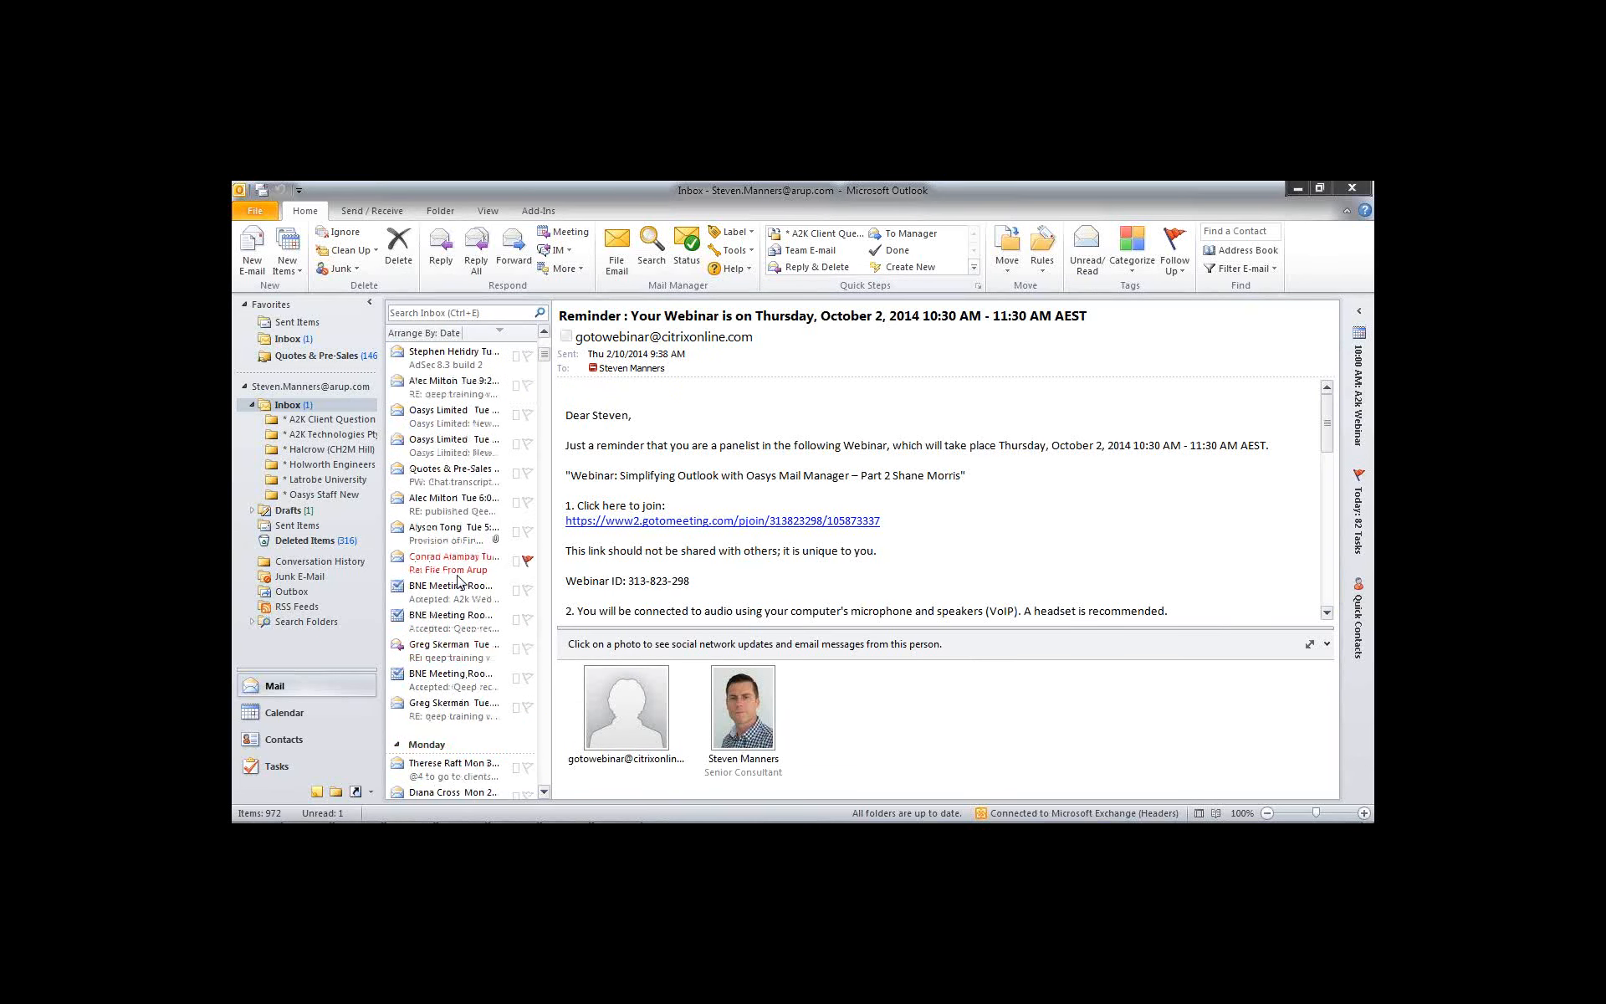
pyautogui.scroll(-4, 458, 581)
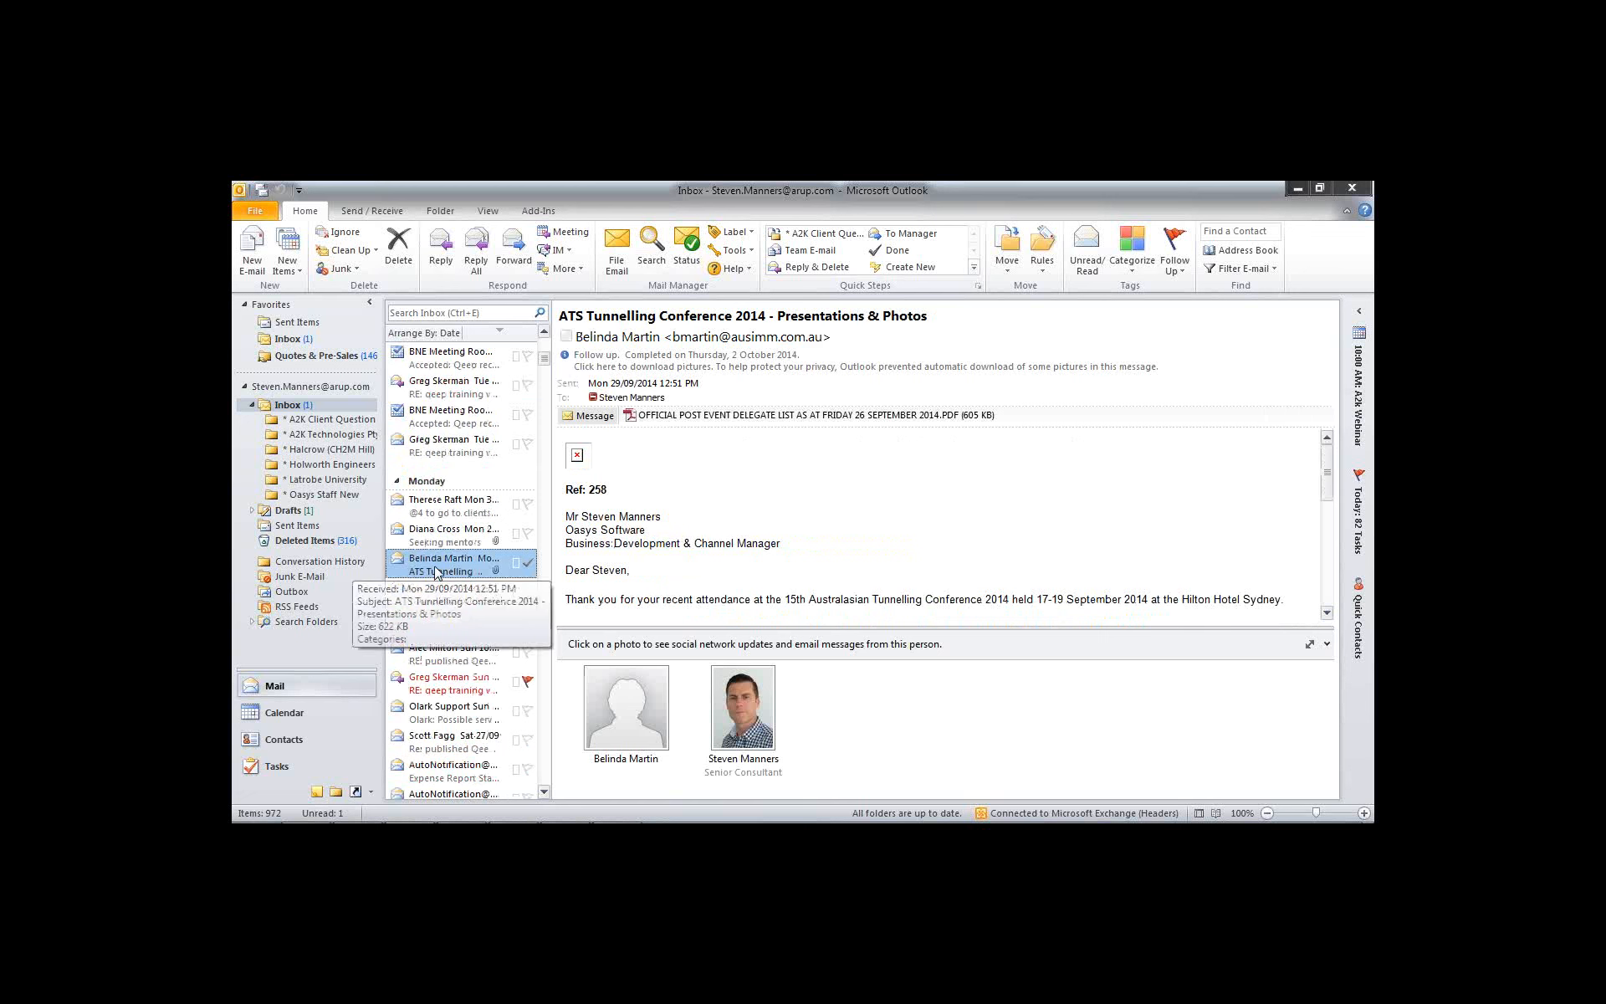
pyautogui.rightClick(451, 572)
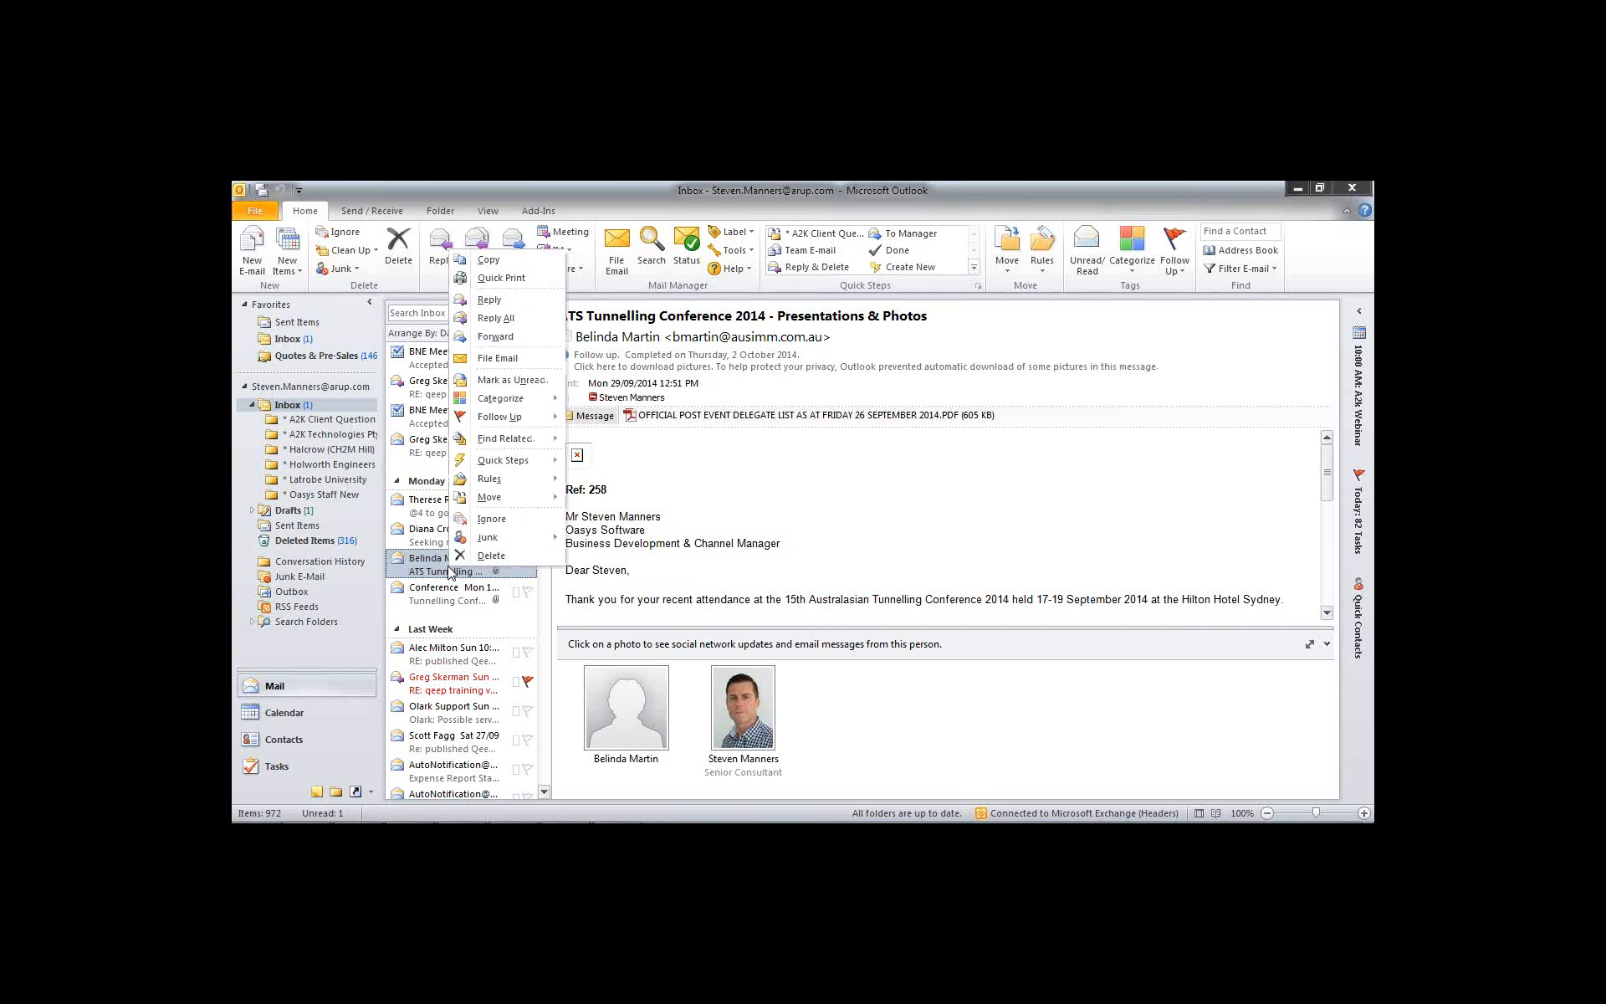
pyautogui.click(498, 360)
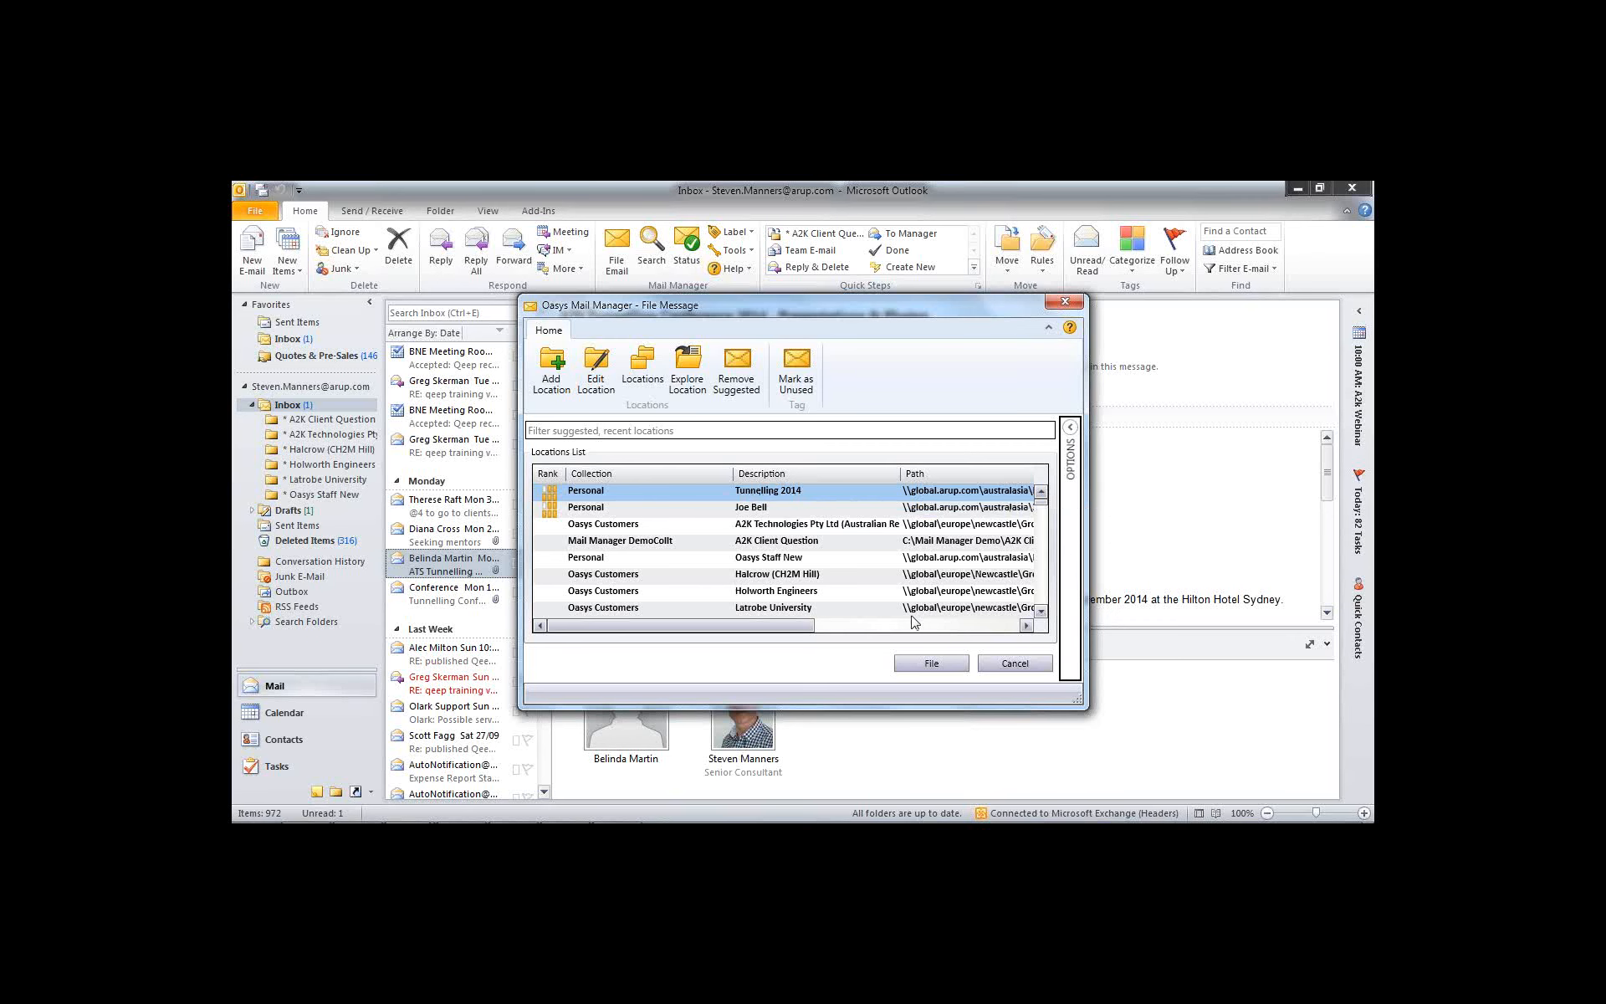
pyautogui.click(935, 664)
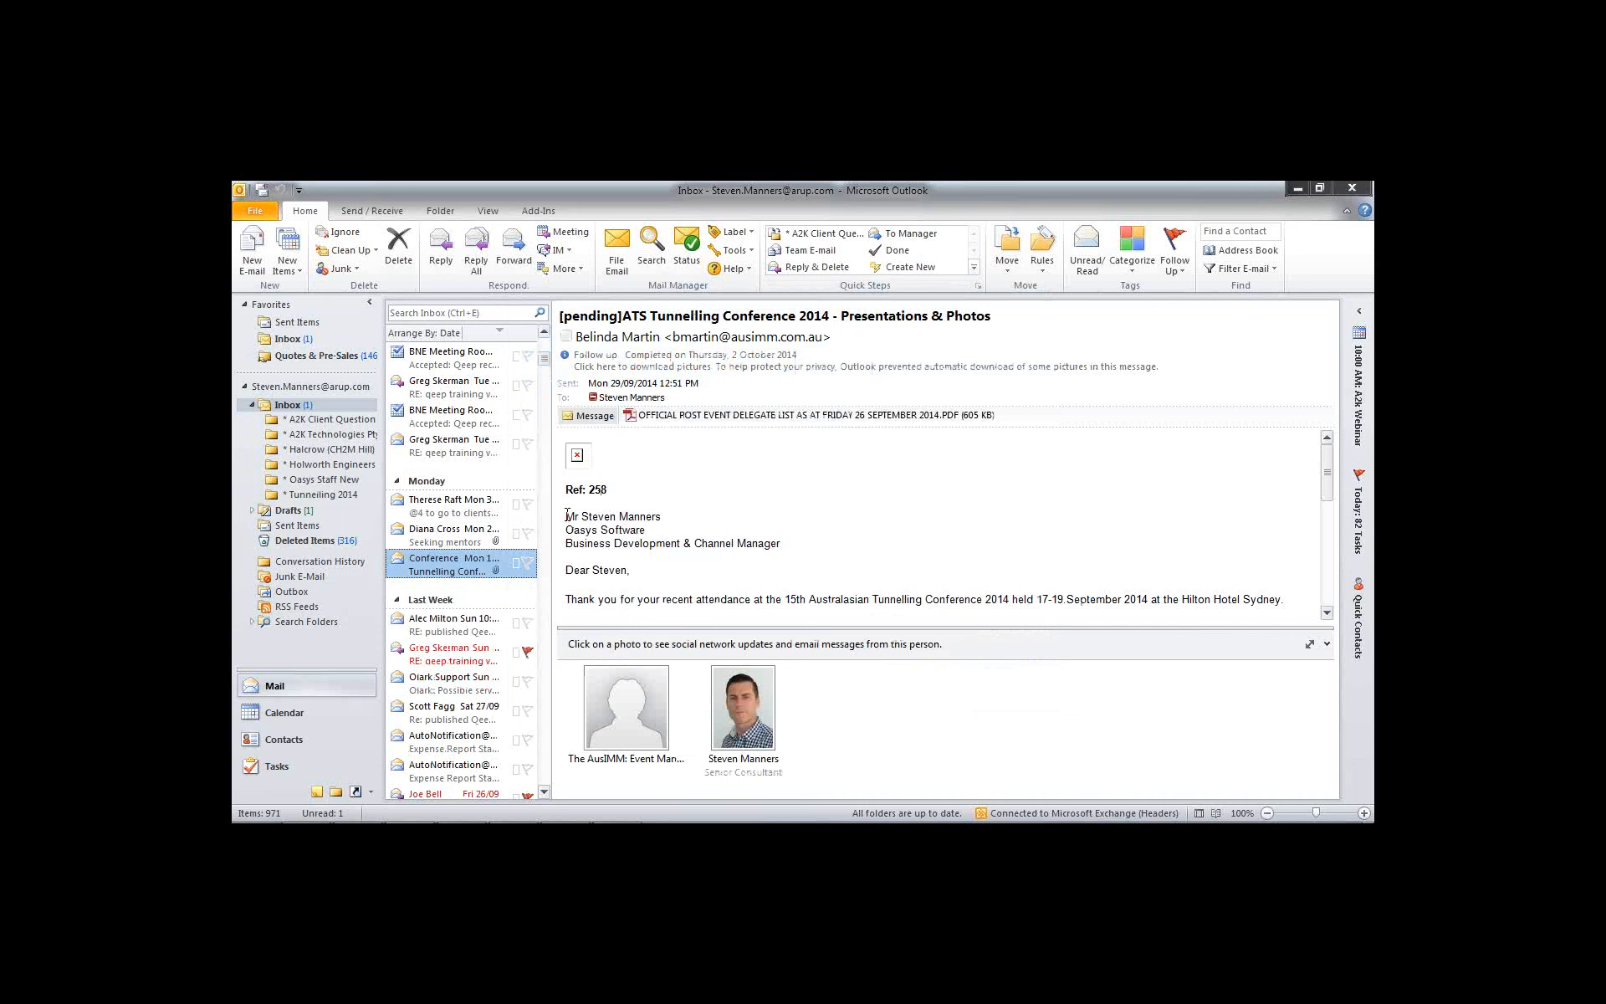
# Look through the list of Mail Manager location collections and close it
pyautogui.click(737, 251)
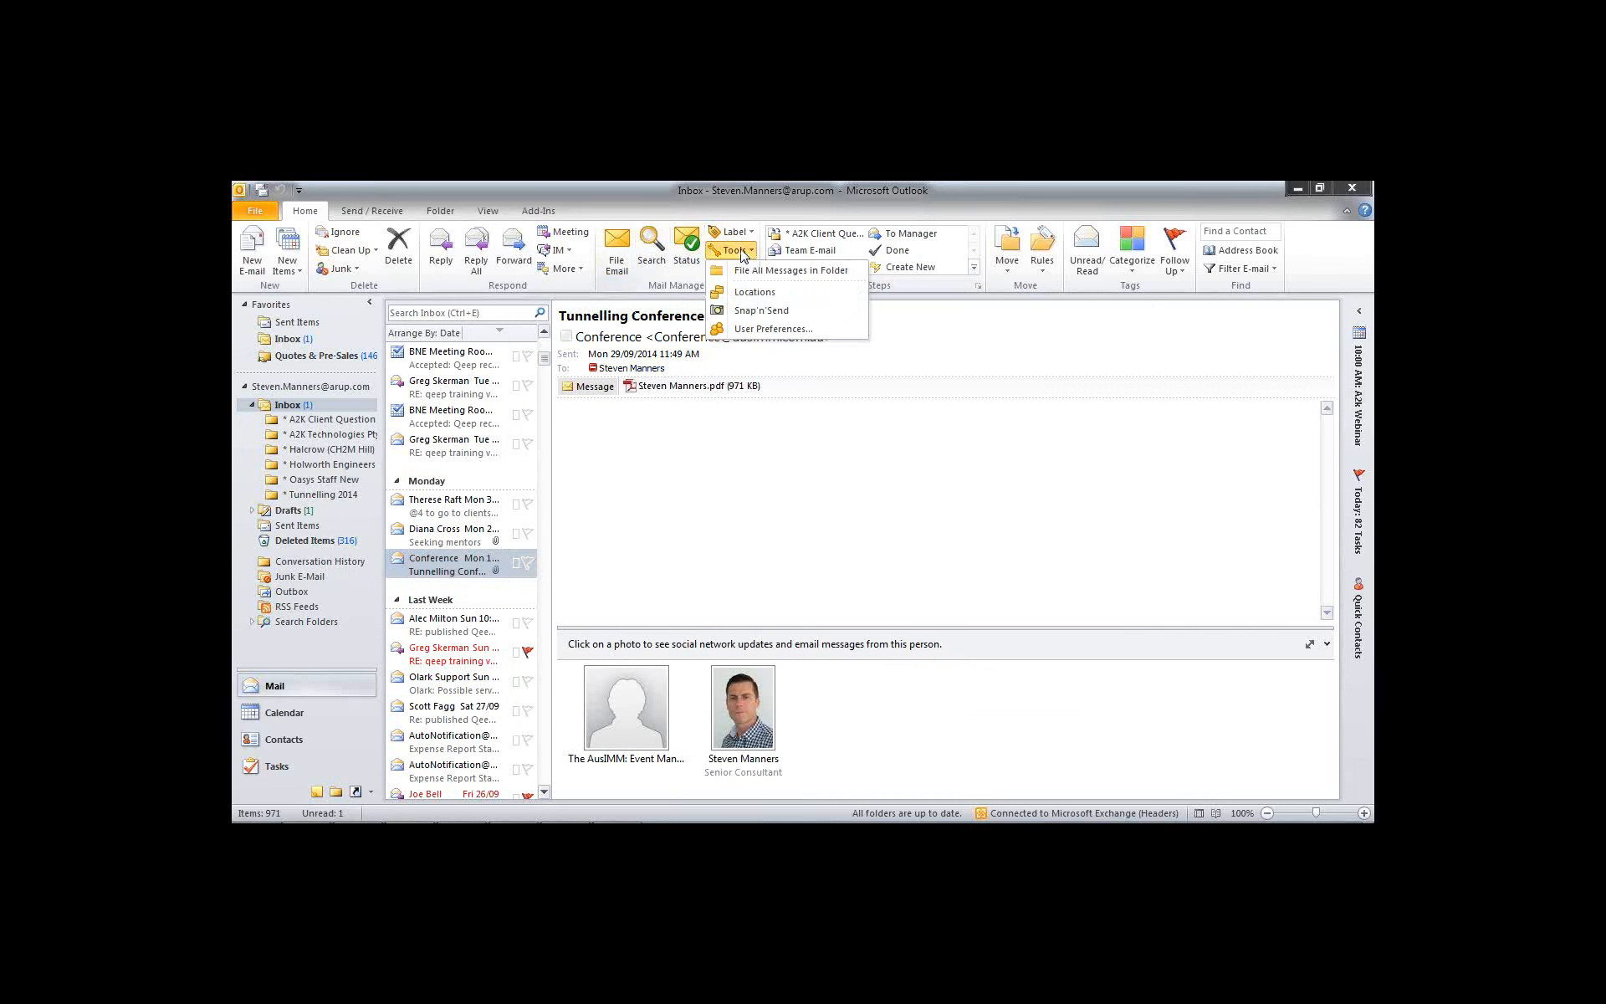
pyautogui.click(753, 292)
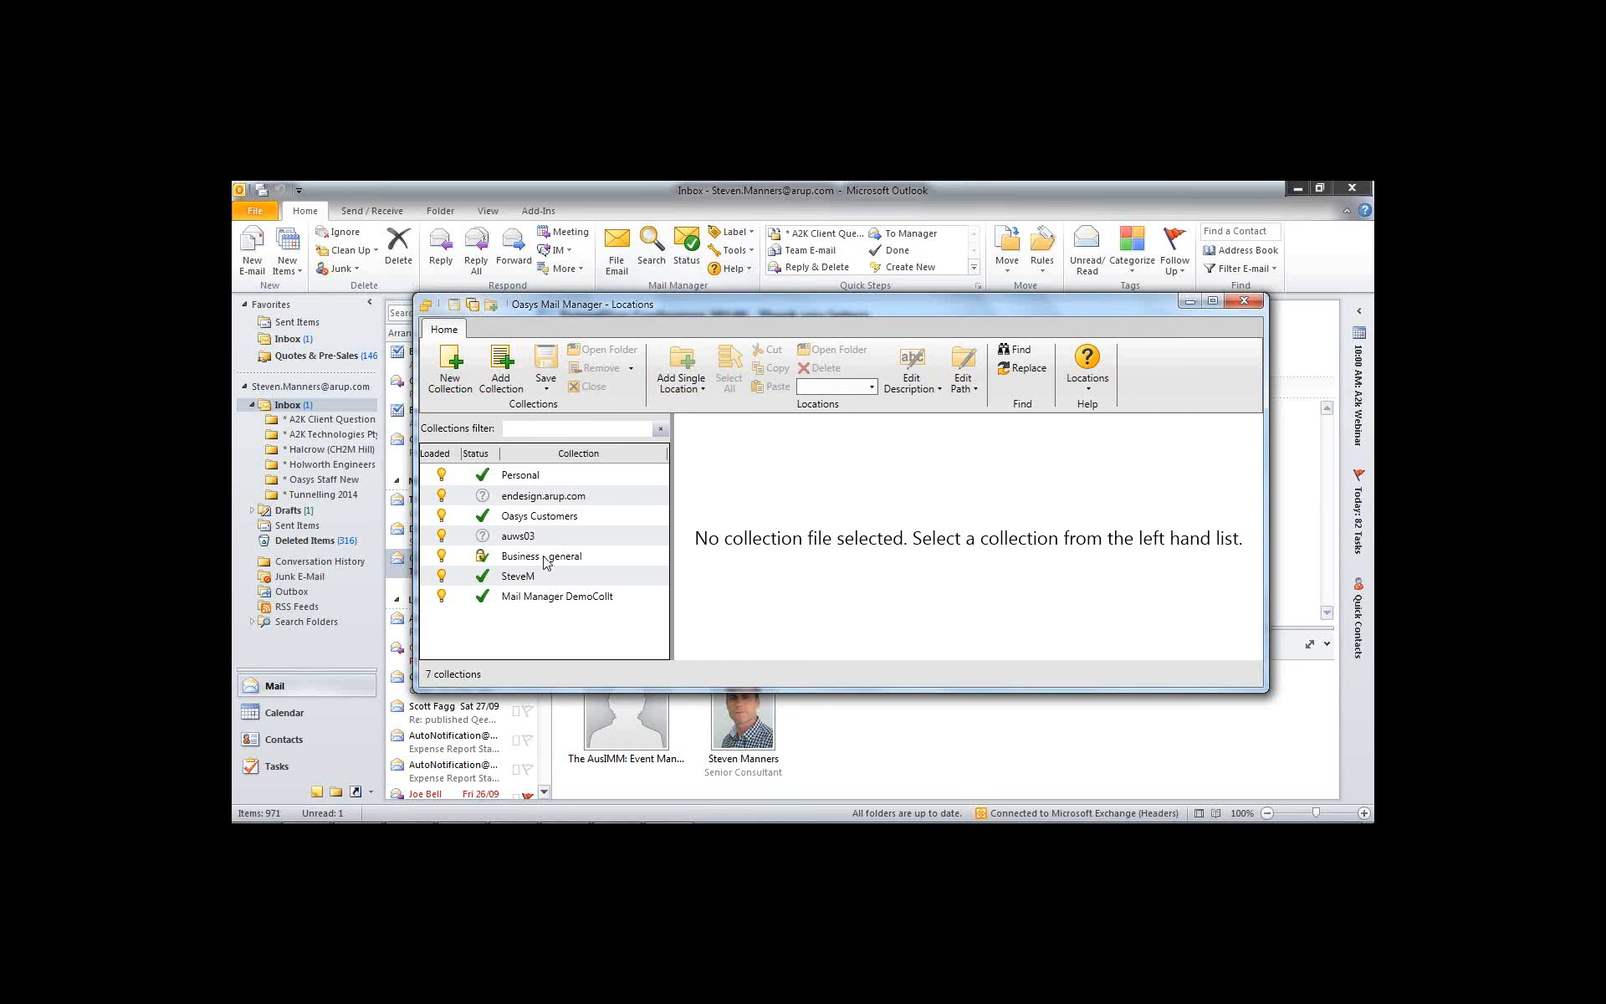
pyautogui.moveTo(506, 567)
pyautogui.moveTo(521, 604)
pyautogui.click(1243, 303)
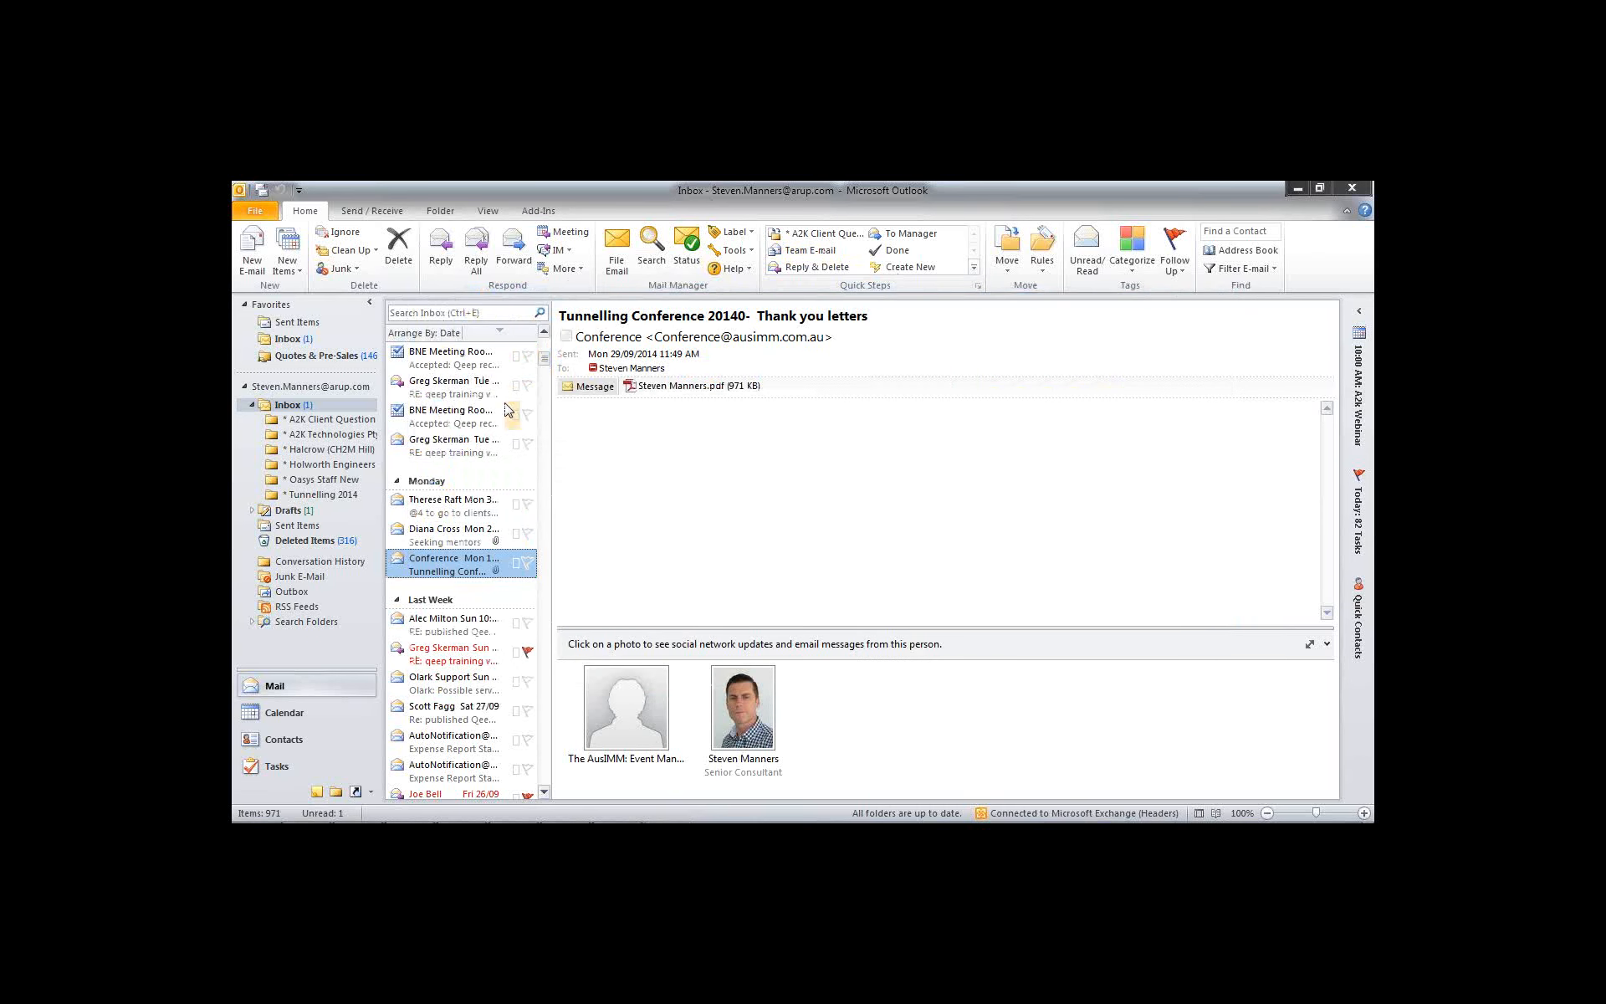
# File the Canalathon email from the inbox to the Oasys Staff New location in the Personal collection
pyautogui.scroll(-4, 446, 588)
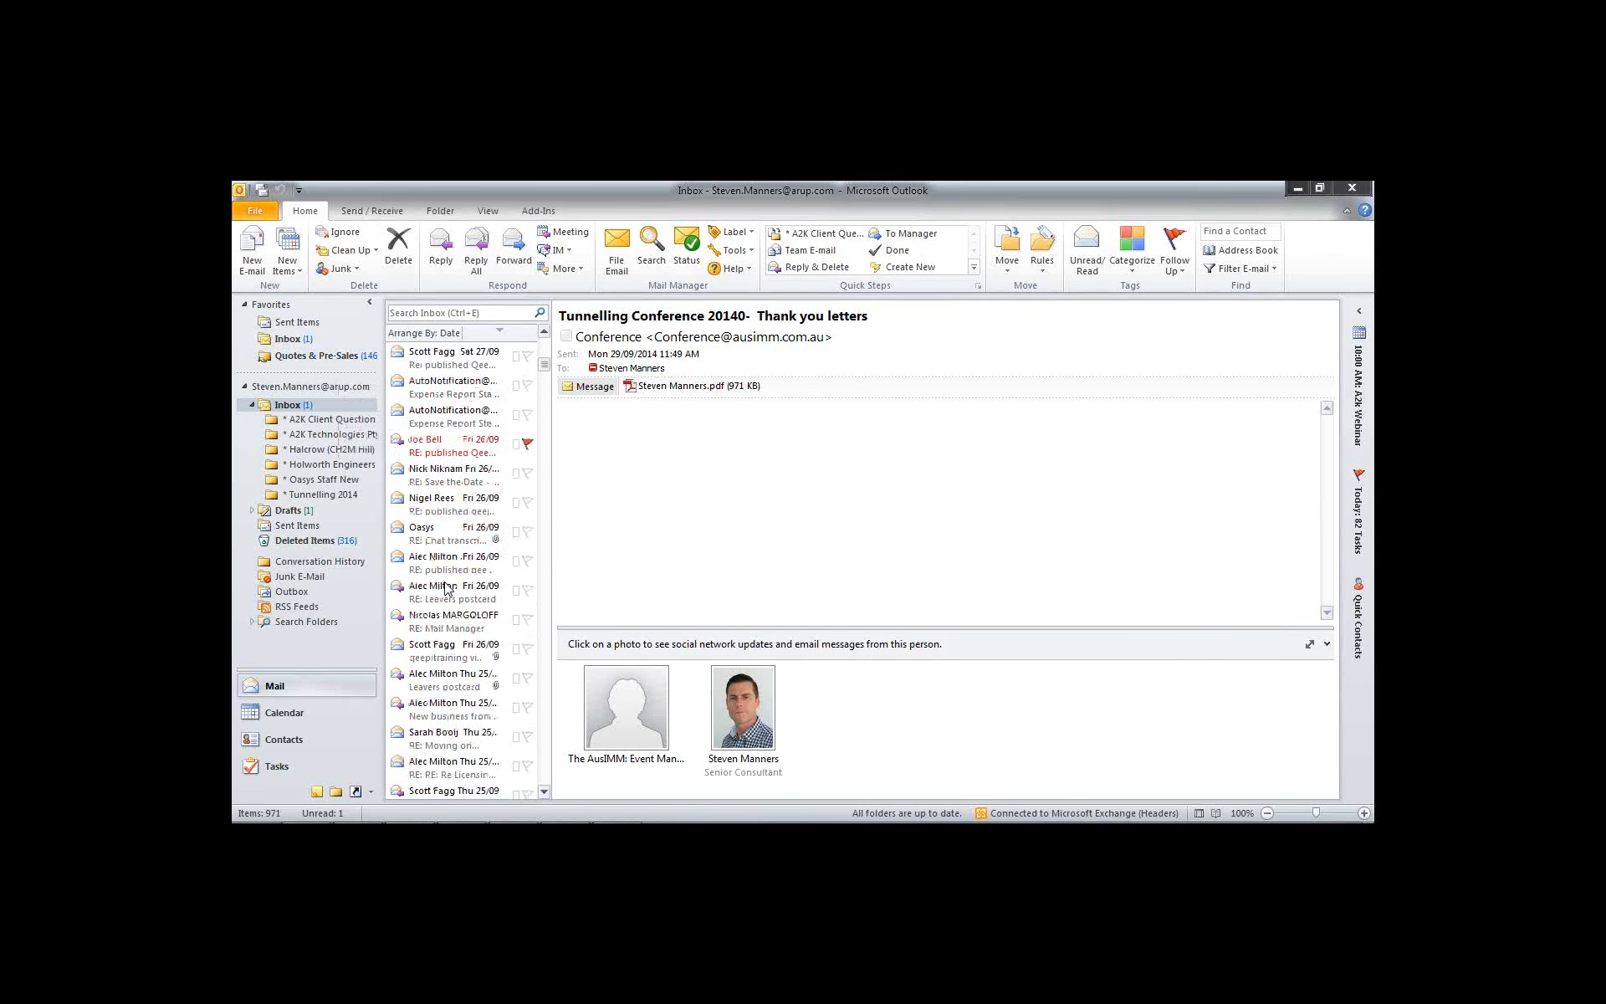
pyautogui.scroll(-6, 446, 588)
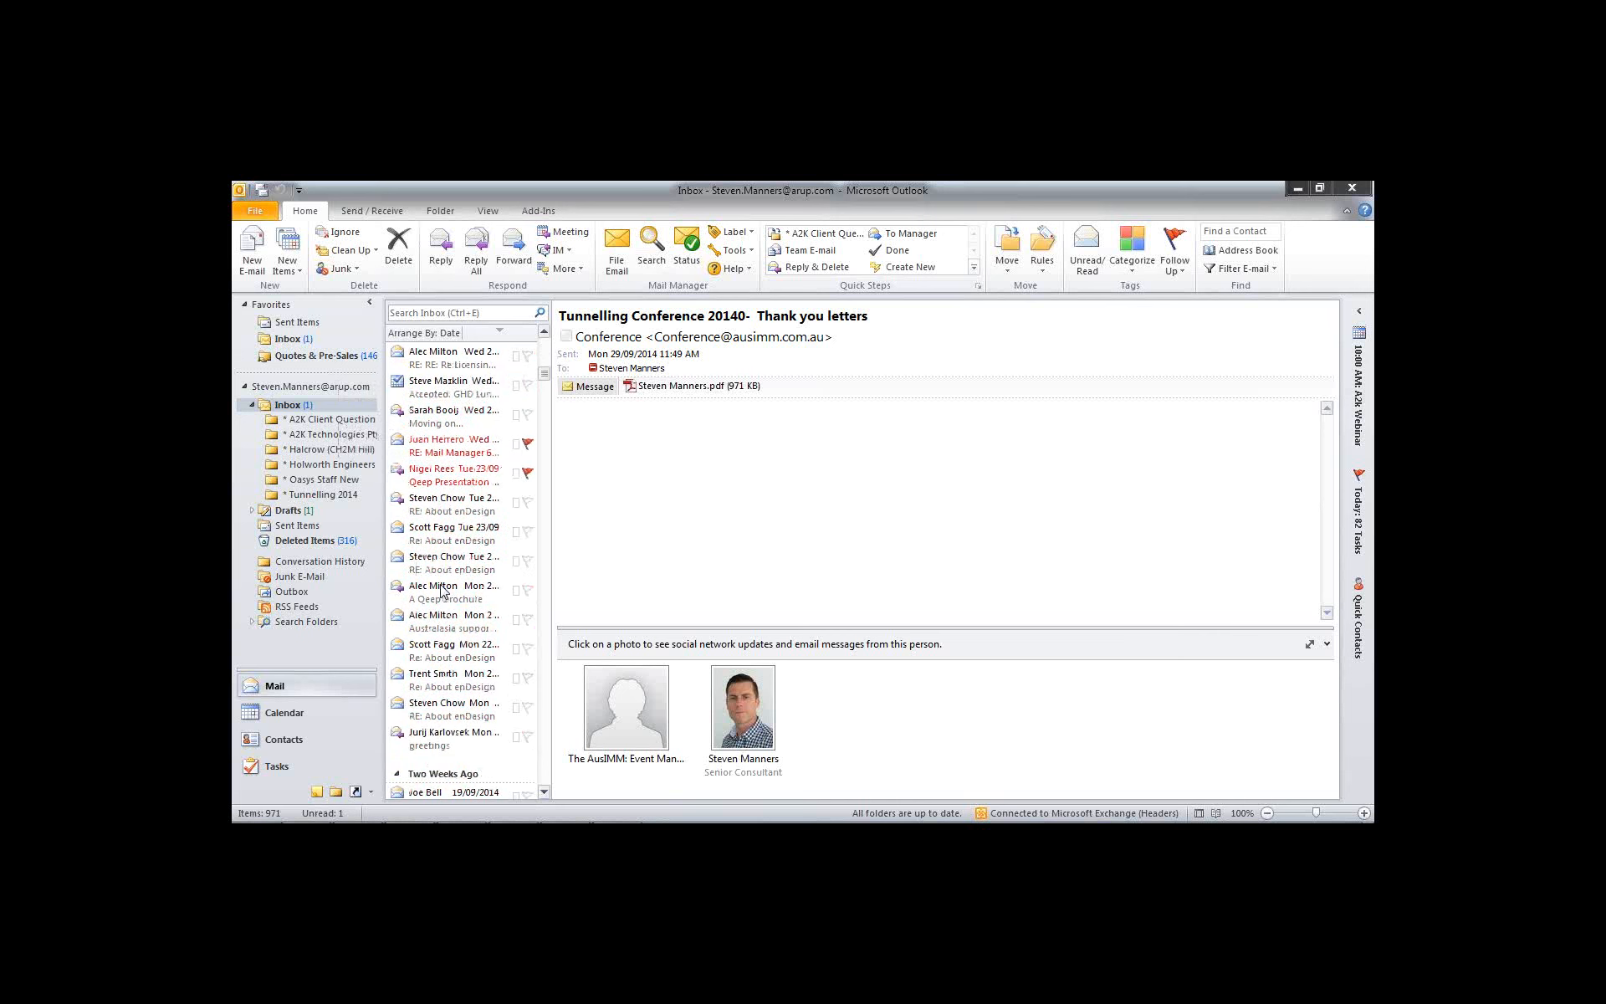
pyautogui.scroll(-2, 452, 585)
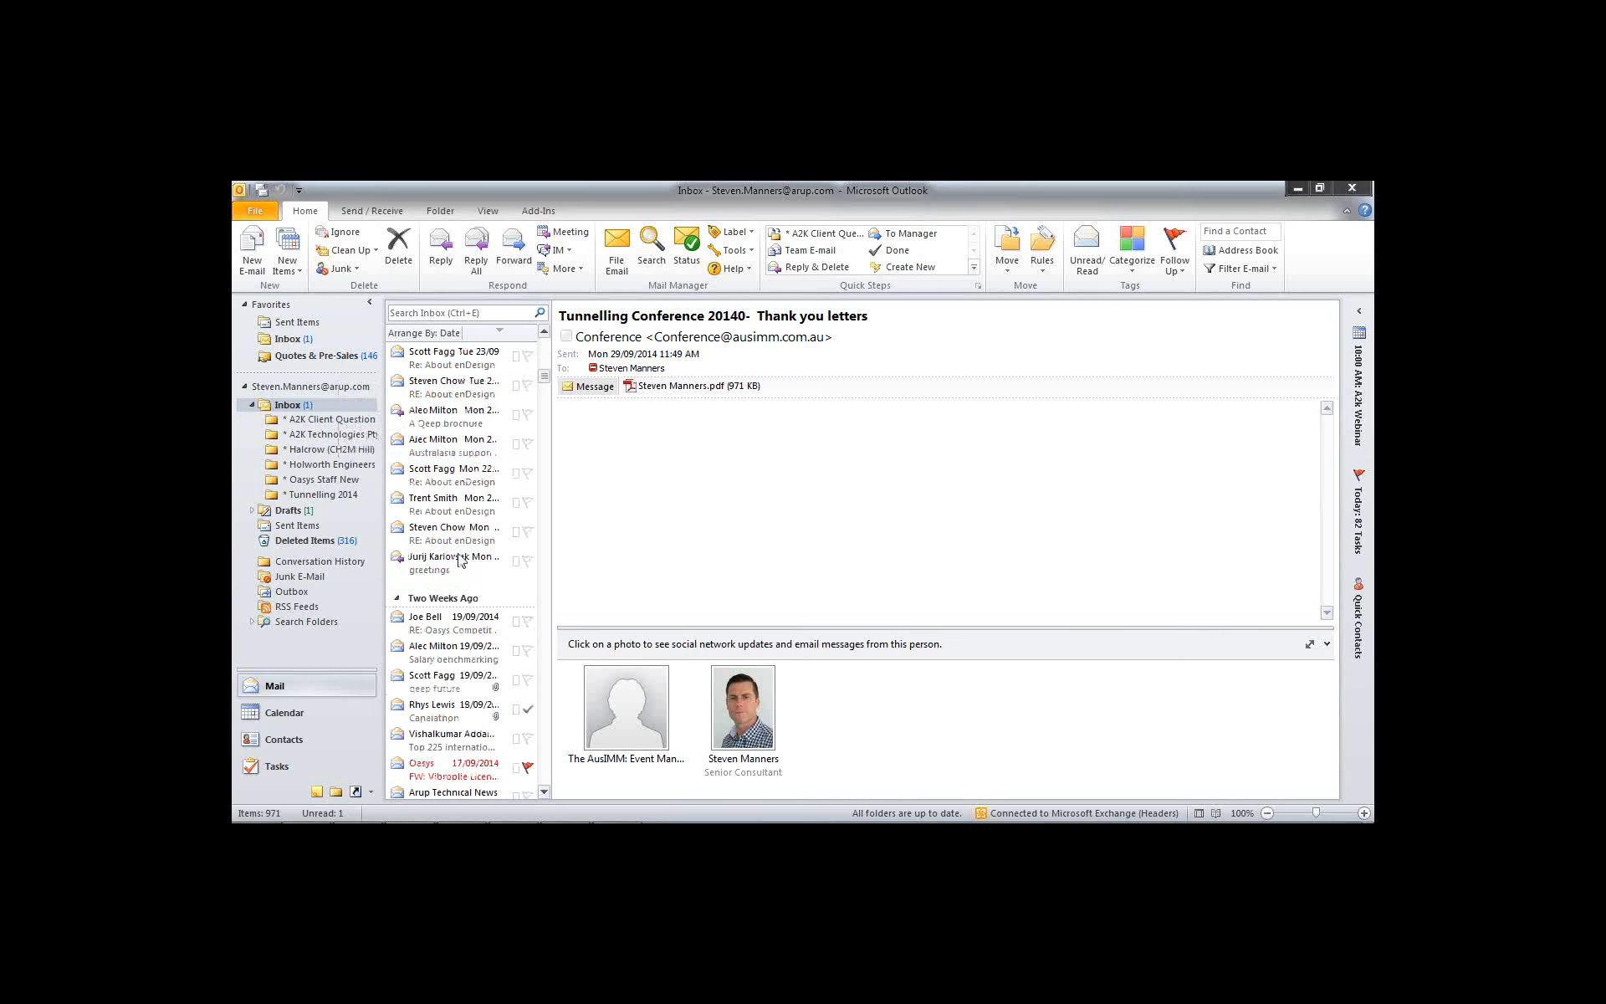
pyautogui.scroll(-1, 461, 561)
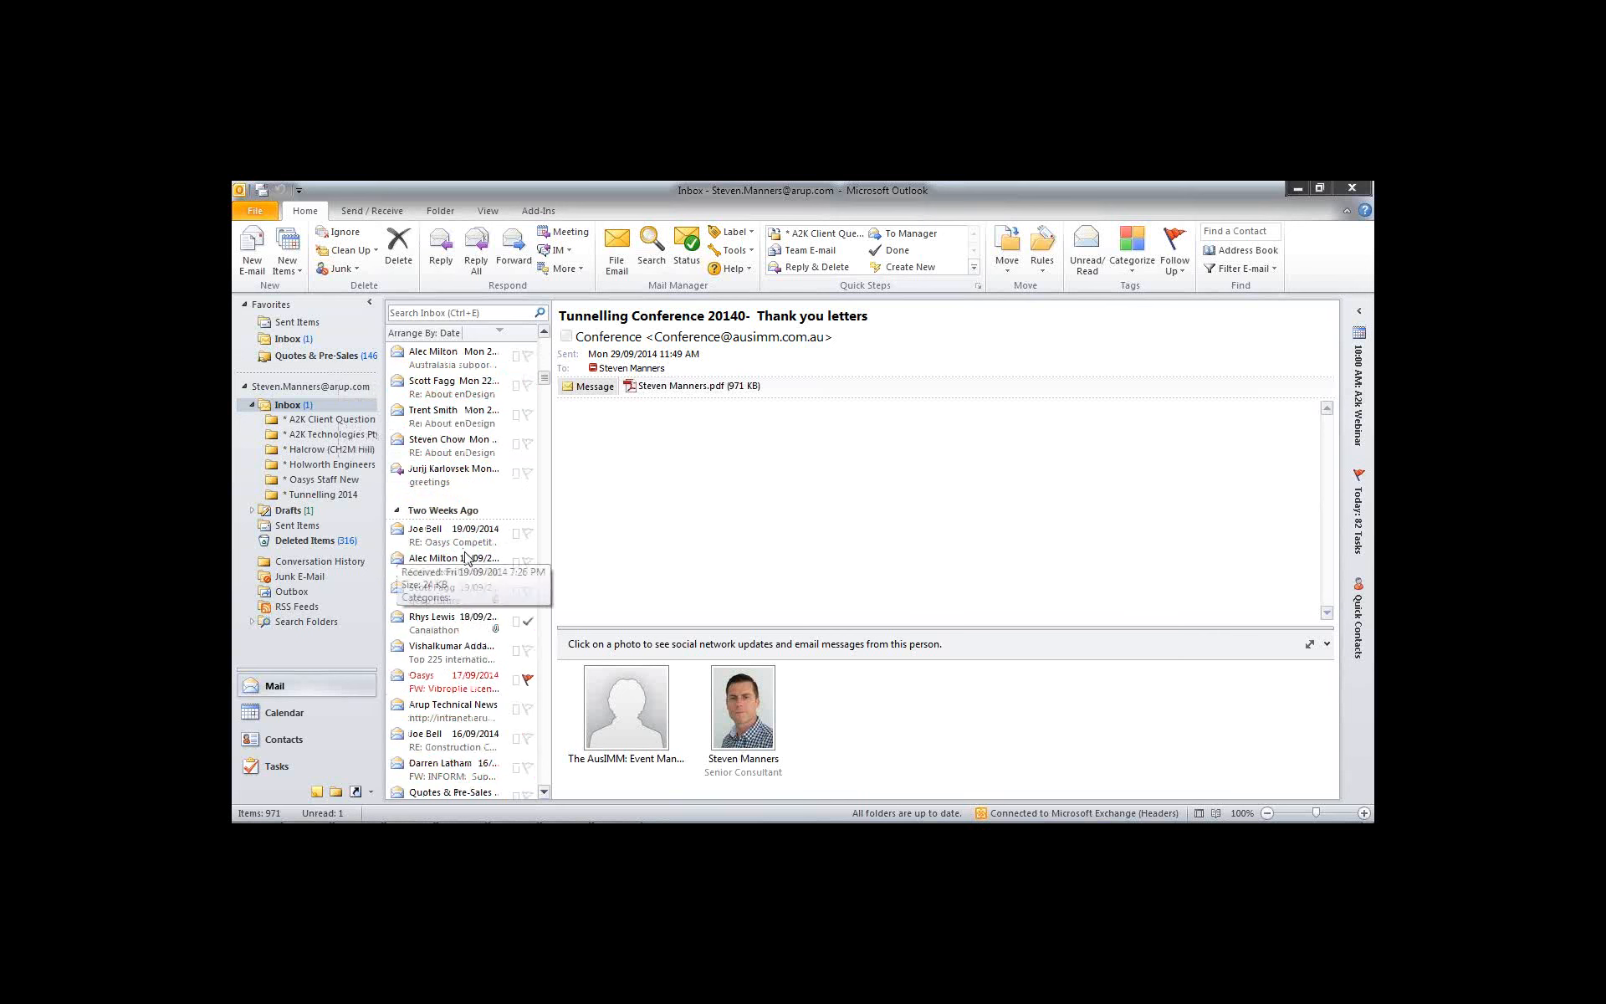
pyautogui.click(465, 625)
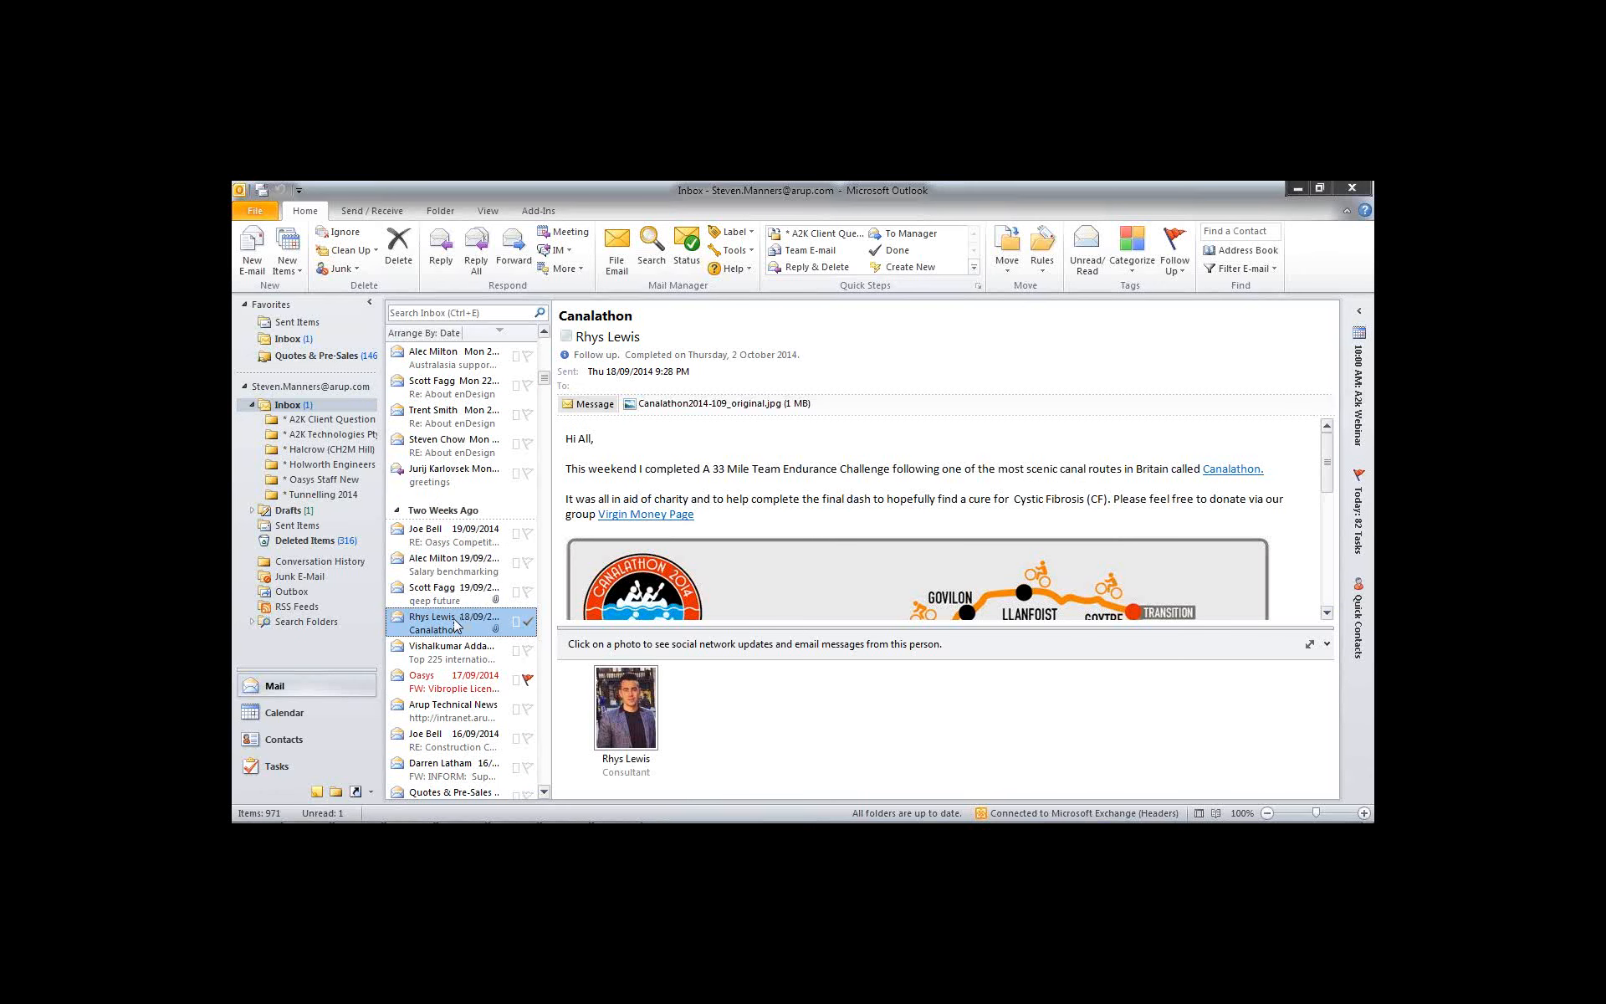
pyautogui.rightClick(454, 619)
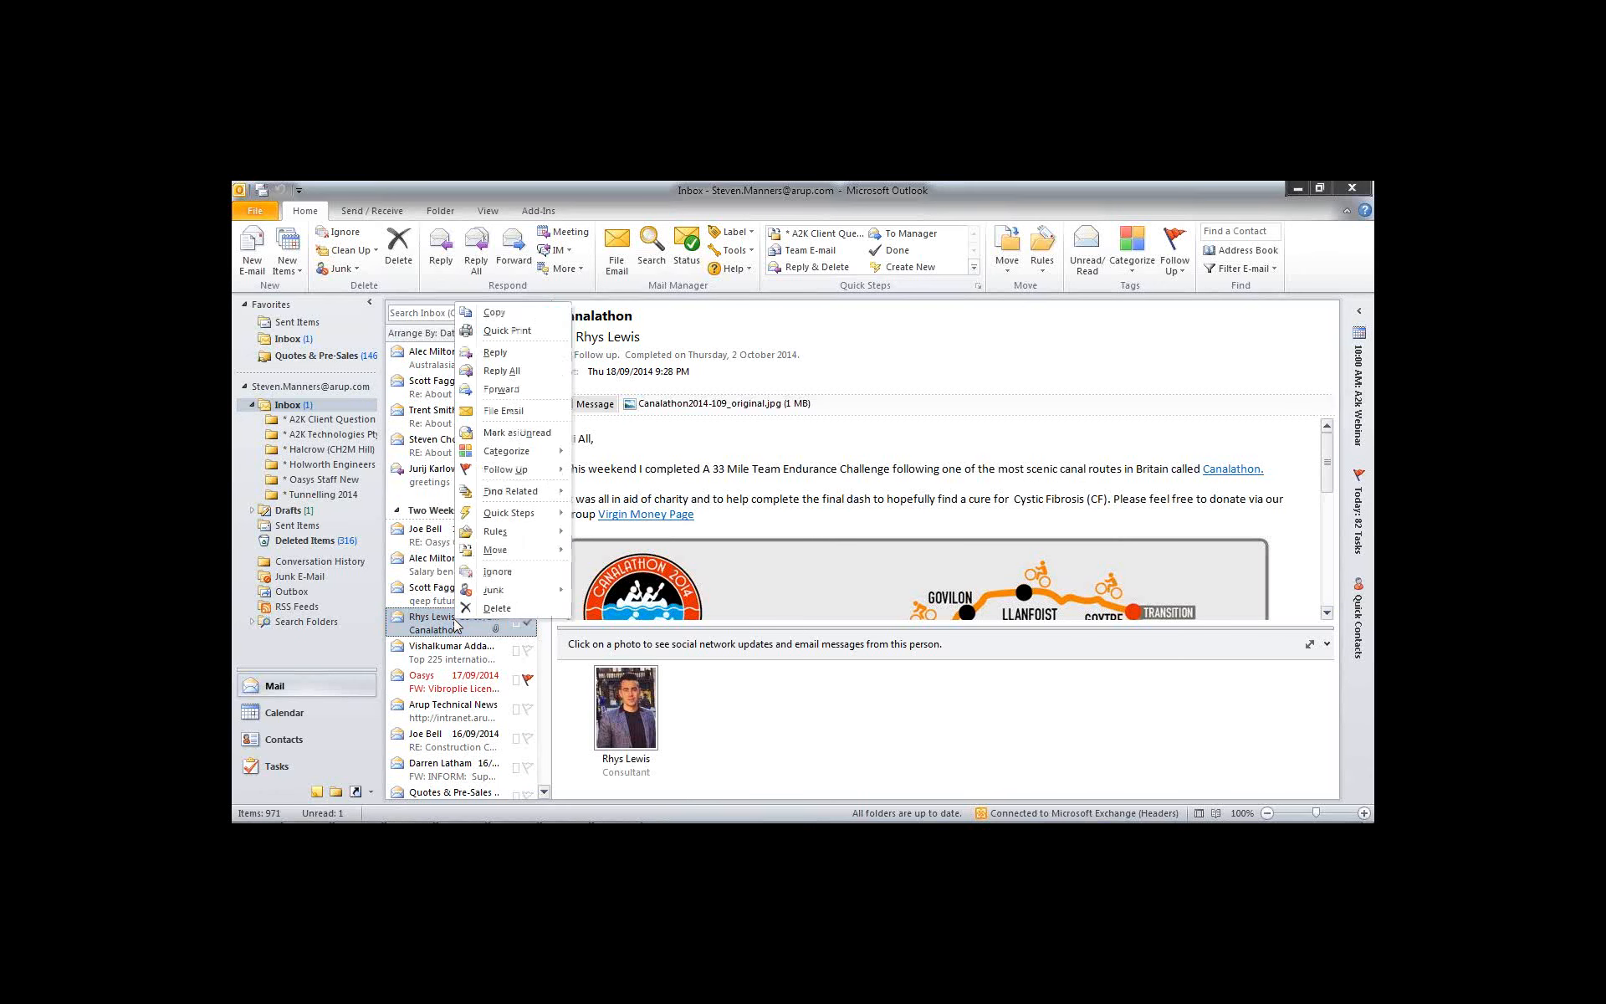
pyautogui.click(504, 411)
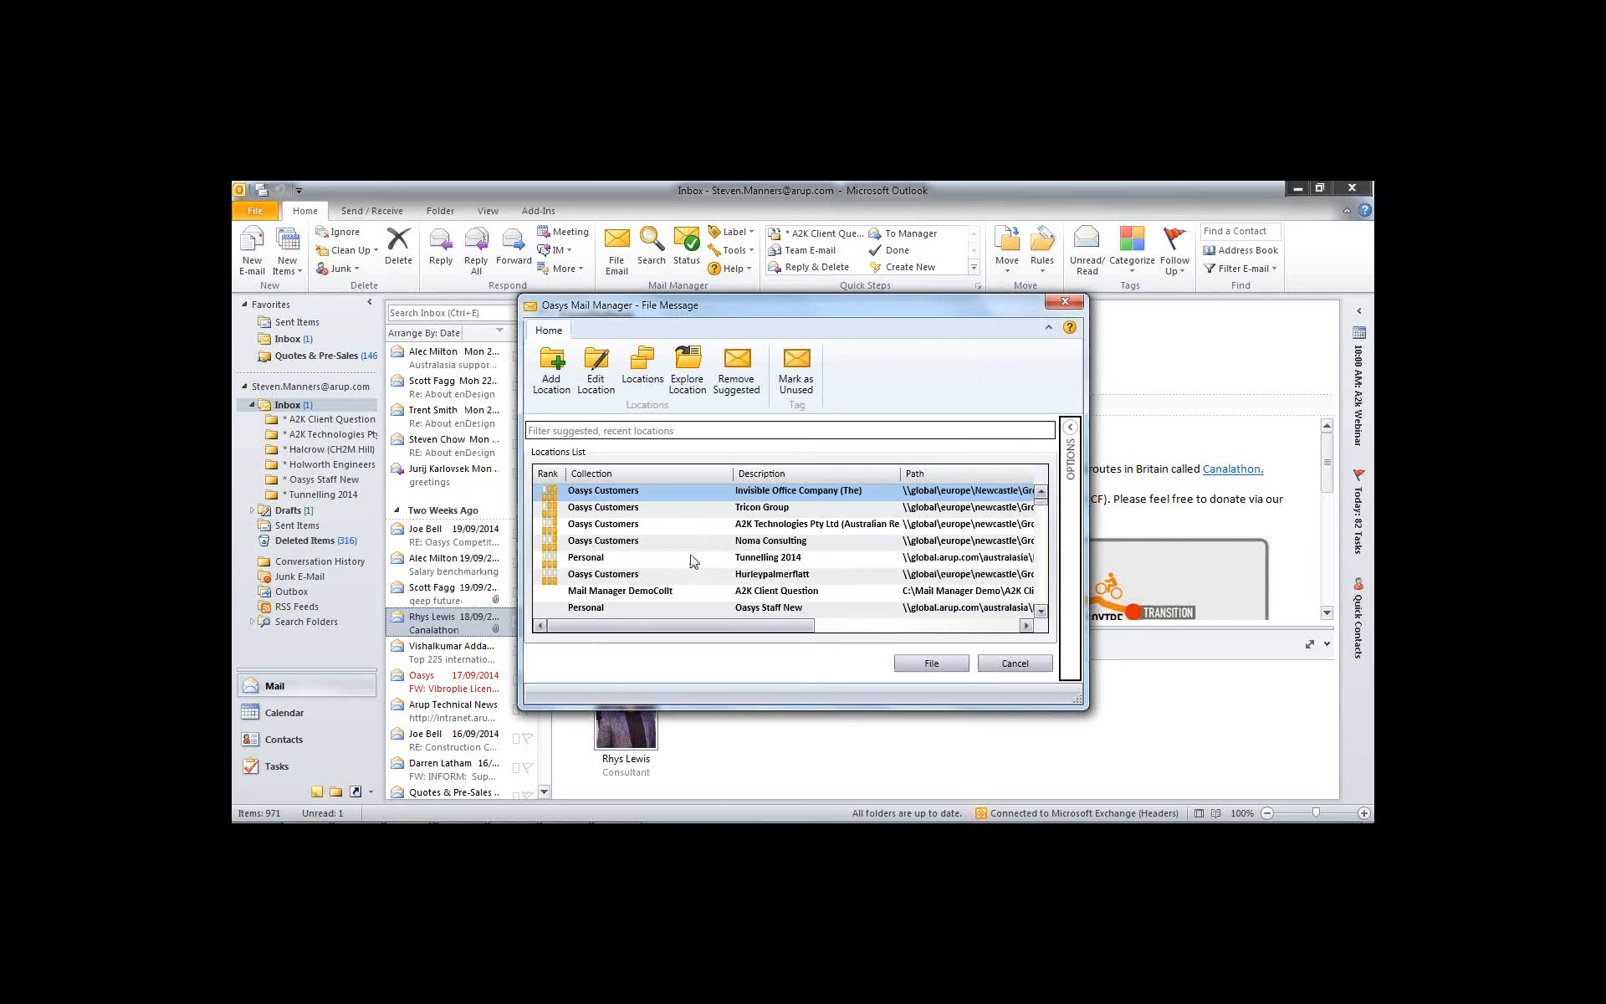
pyautogui.scroll(-1, 690, 555)
pyautogui.scroll(1, 676, 538)
pyautogui.scroll(-2, 679, 556)
pyautogui.click(679, 508)
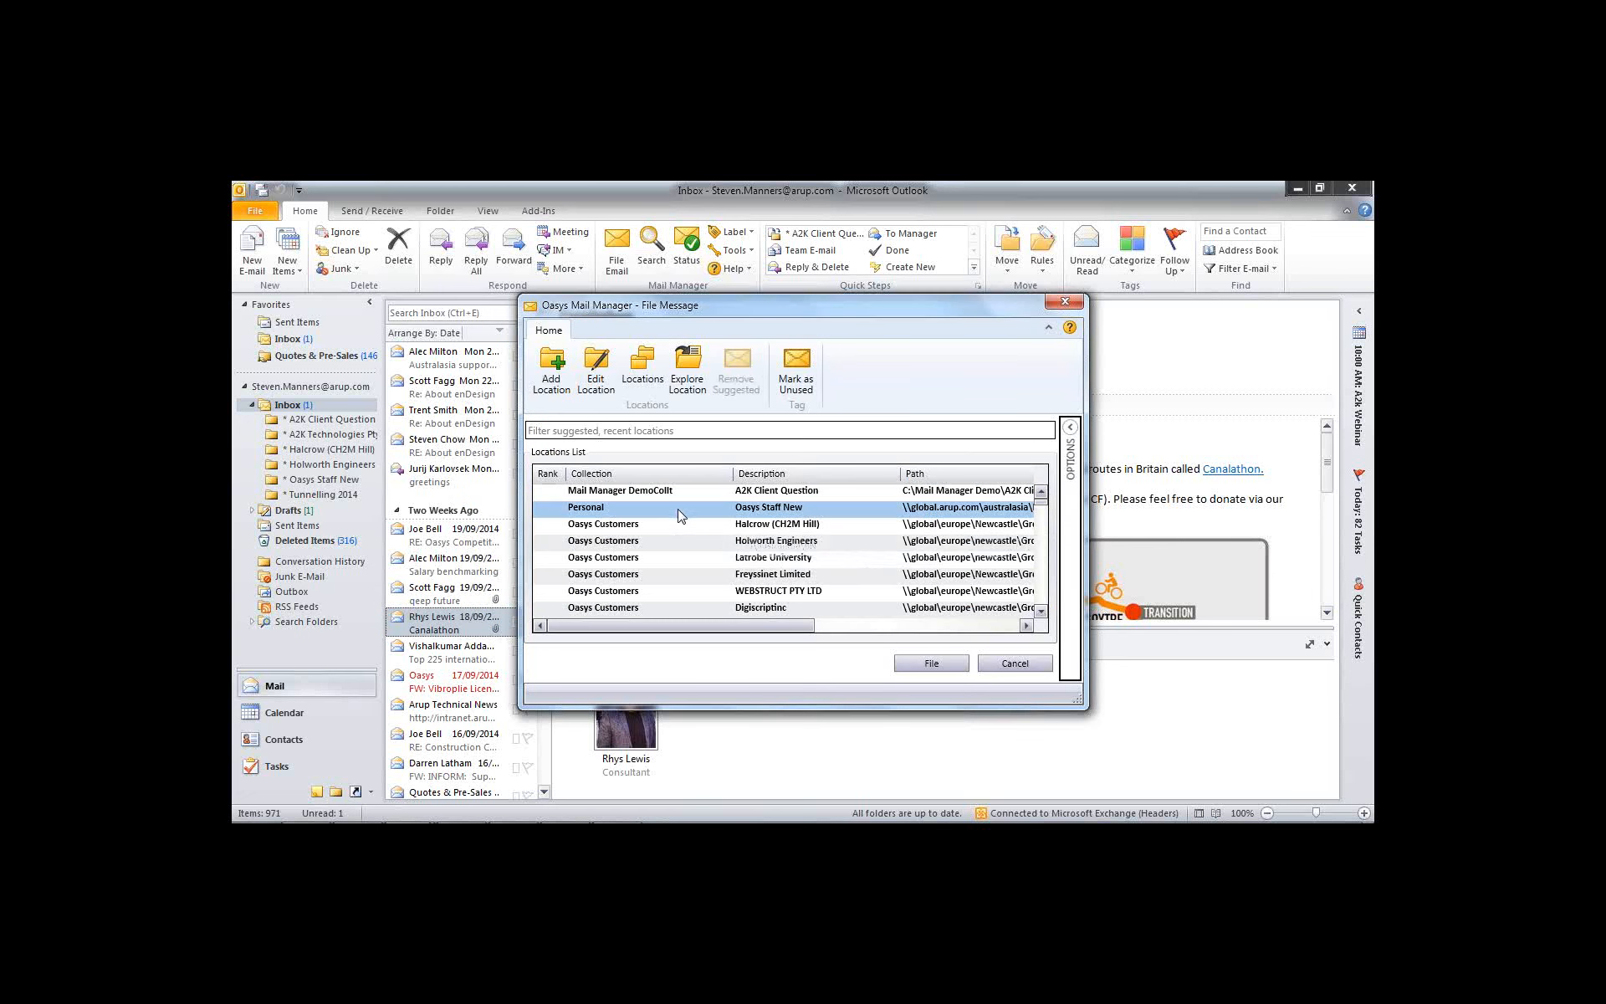
pyautogui.click(936, 666)
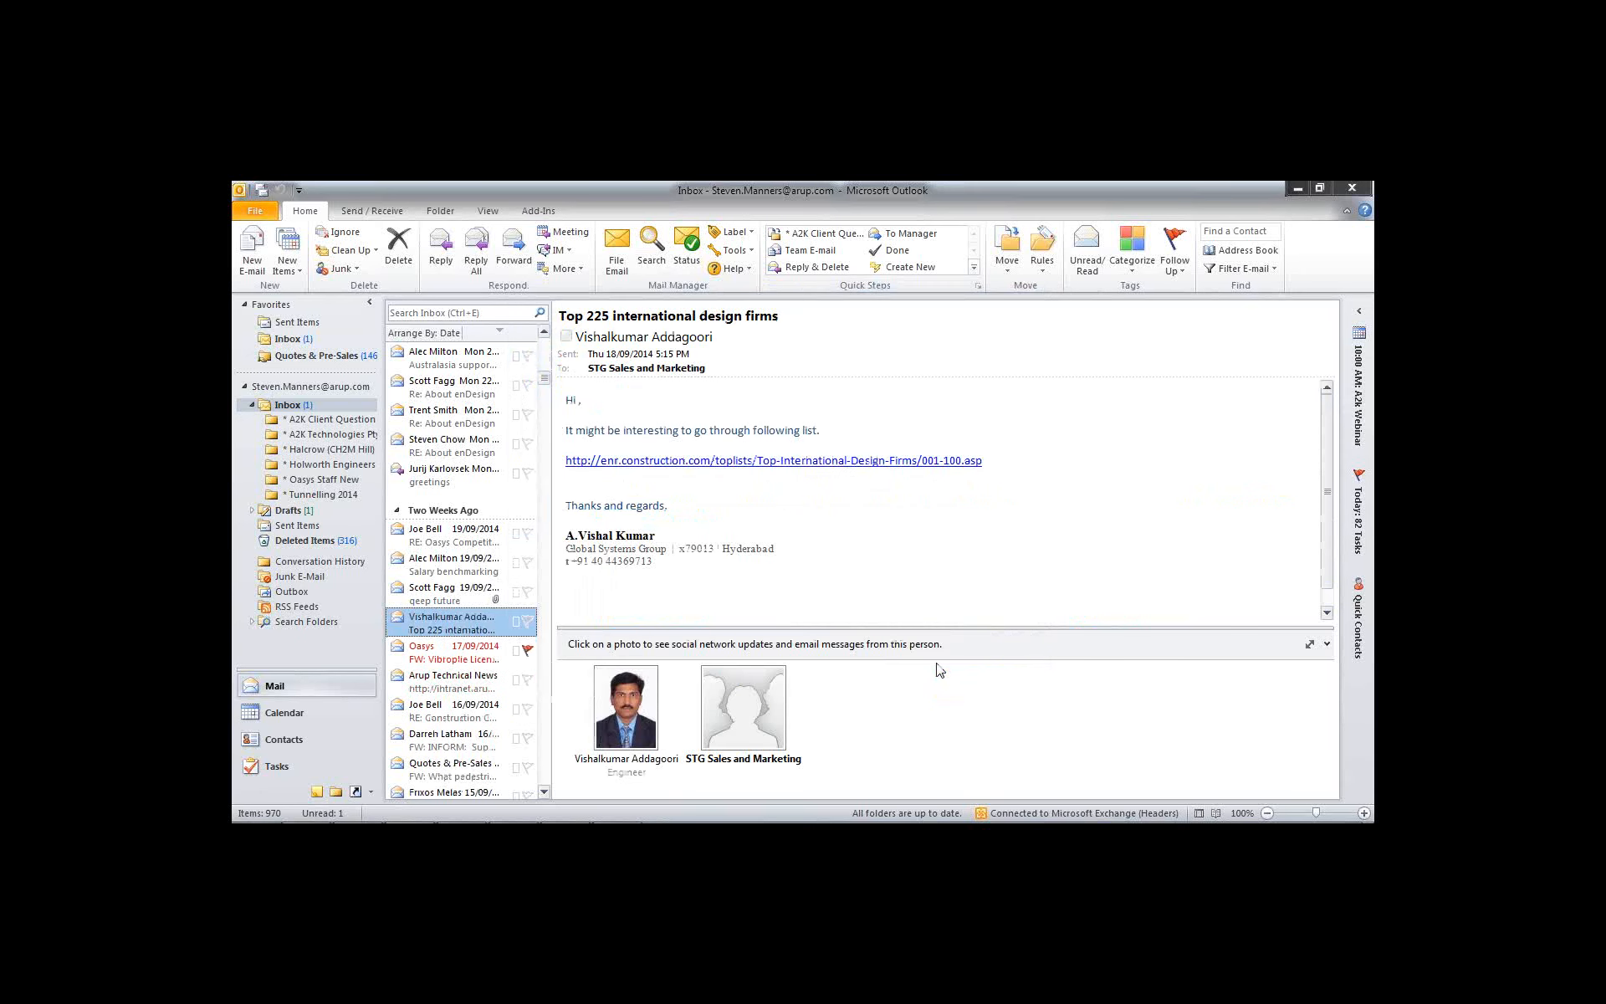
# Start a new email to the A2K Technologies contact with the subject "Demo of MManager" and place the cursor in the message body
pyautogui.scroll(1, 477, 577)
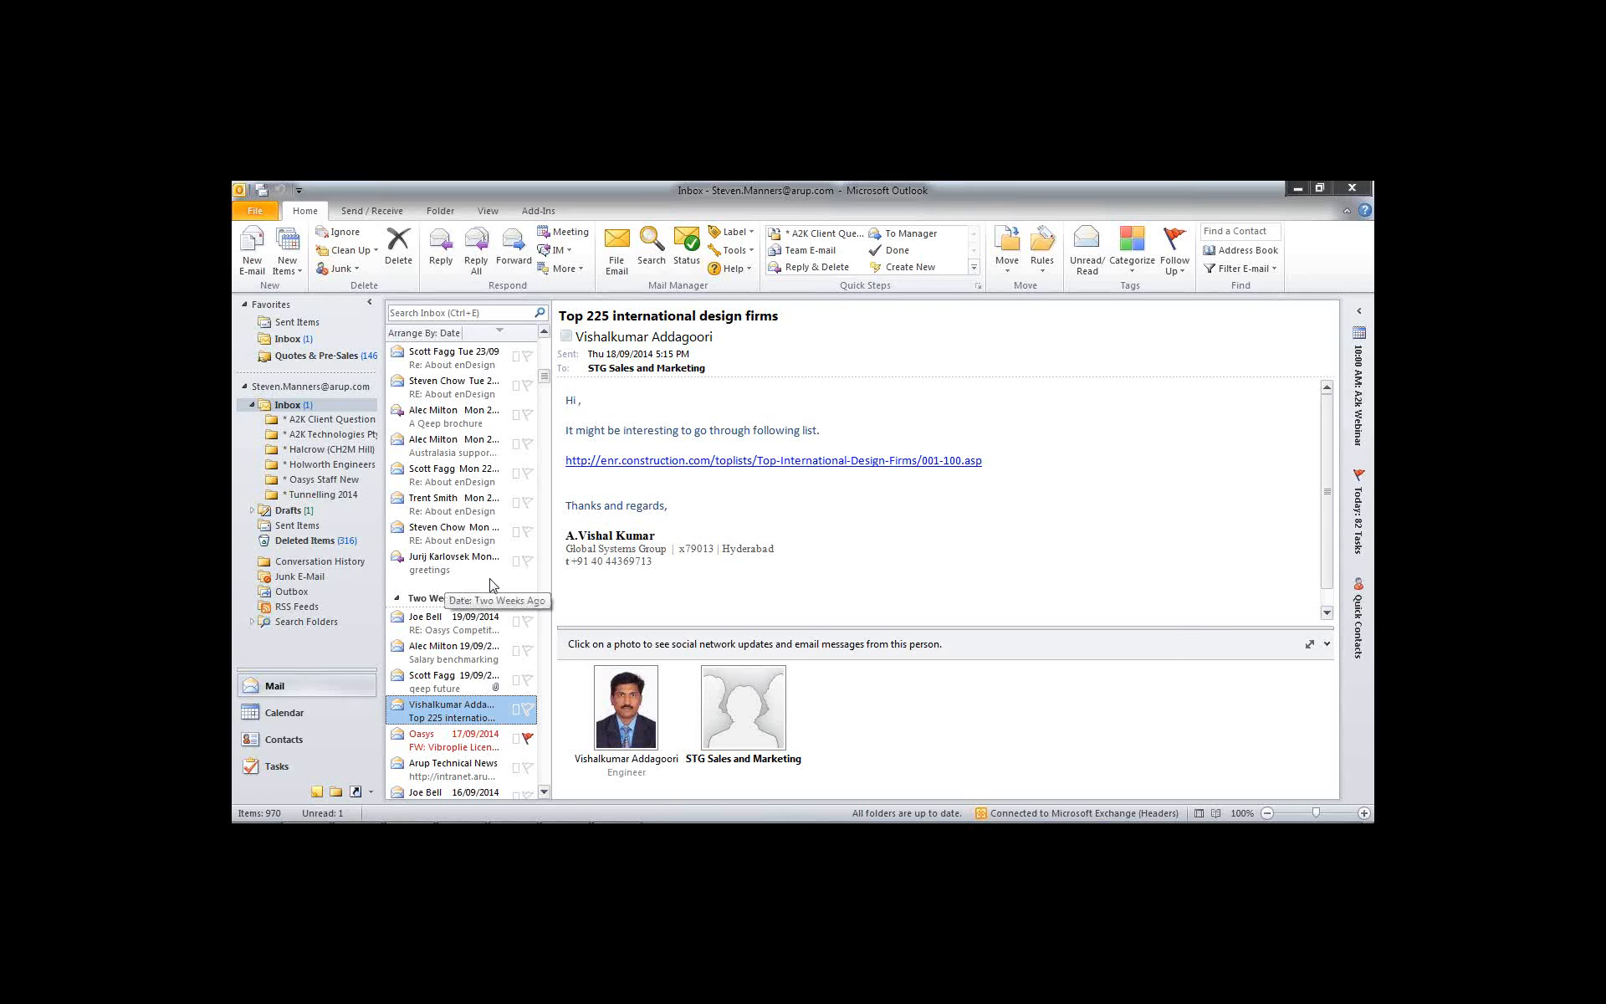
pyautogui.scroll(5, 490, 586)
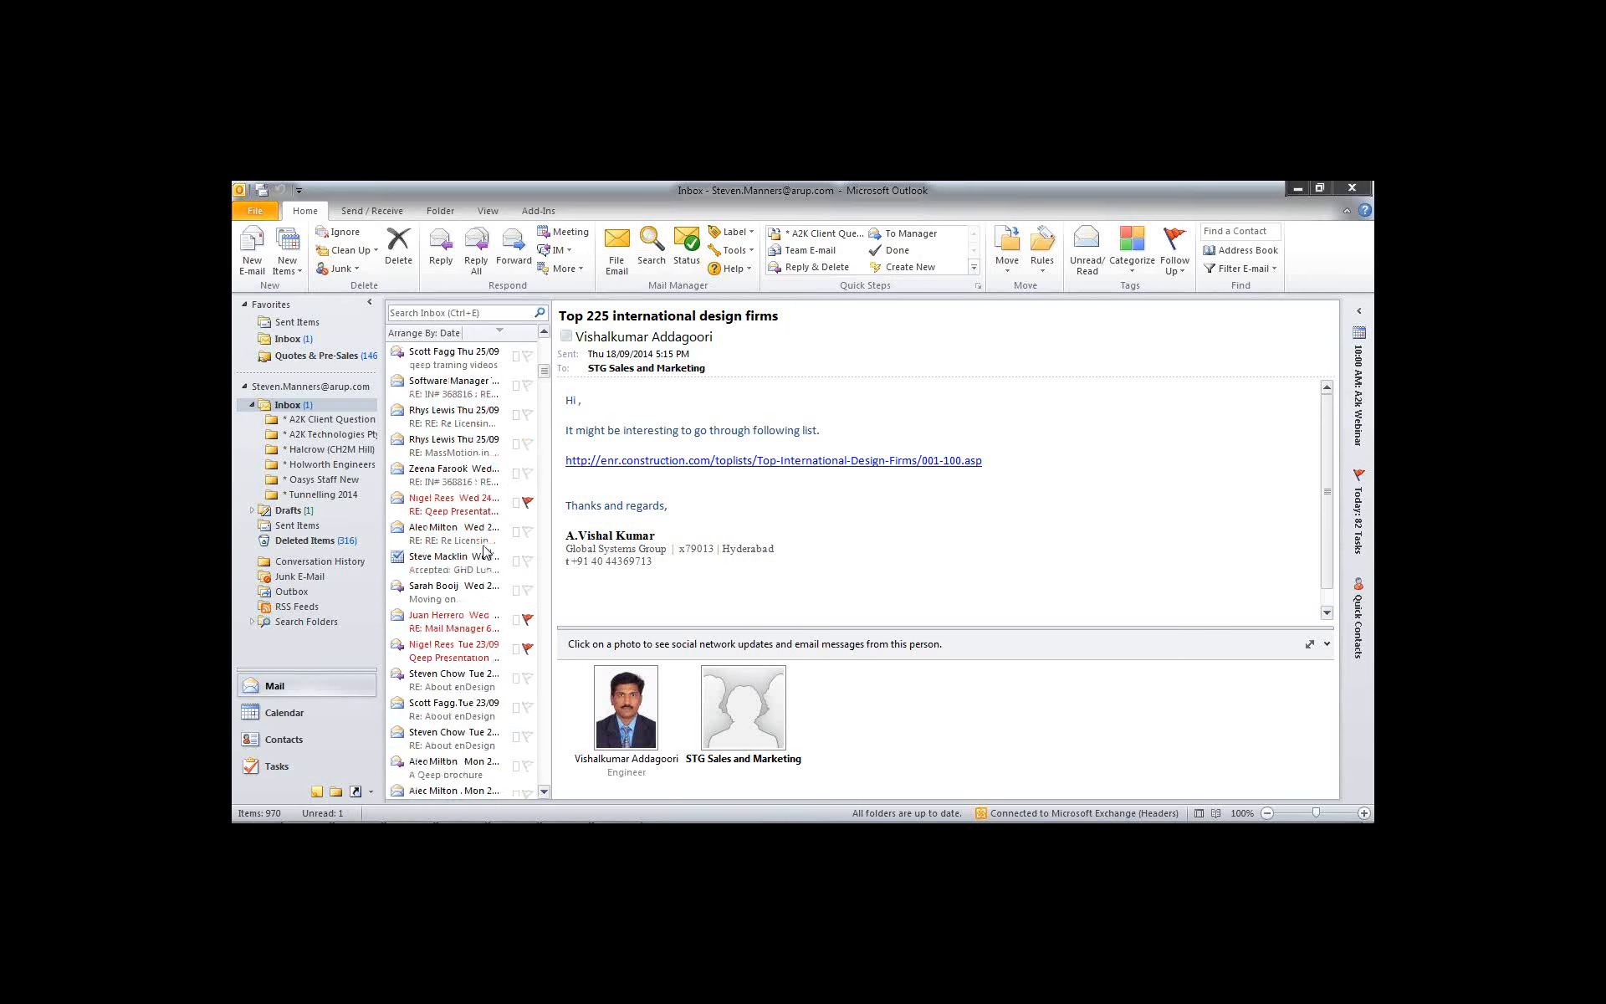
pyautogui.scroll(8, 488, 540)
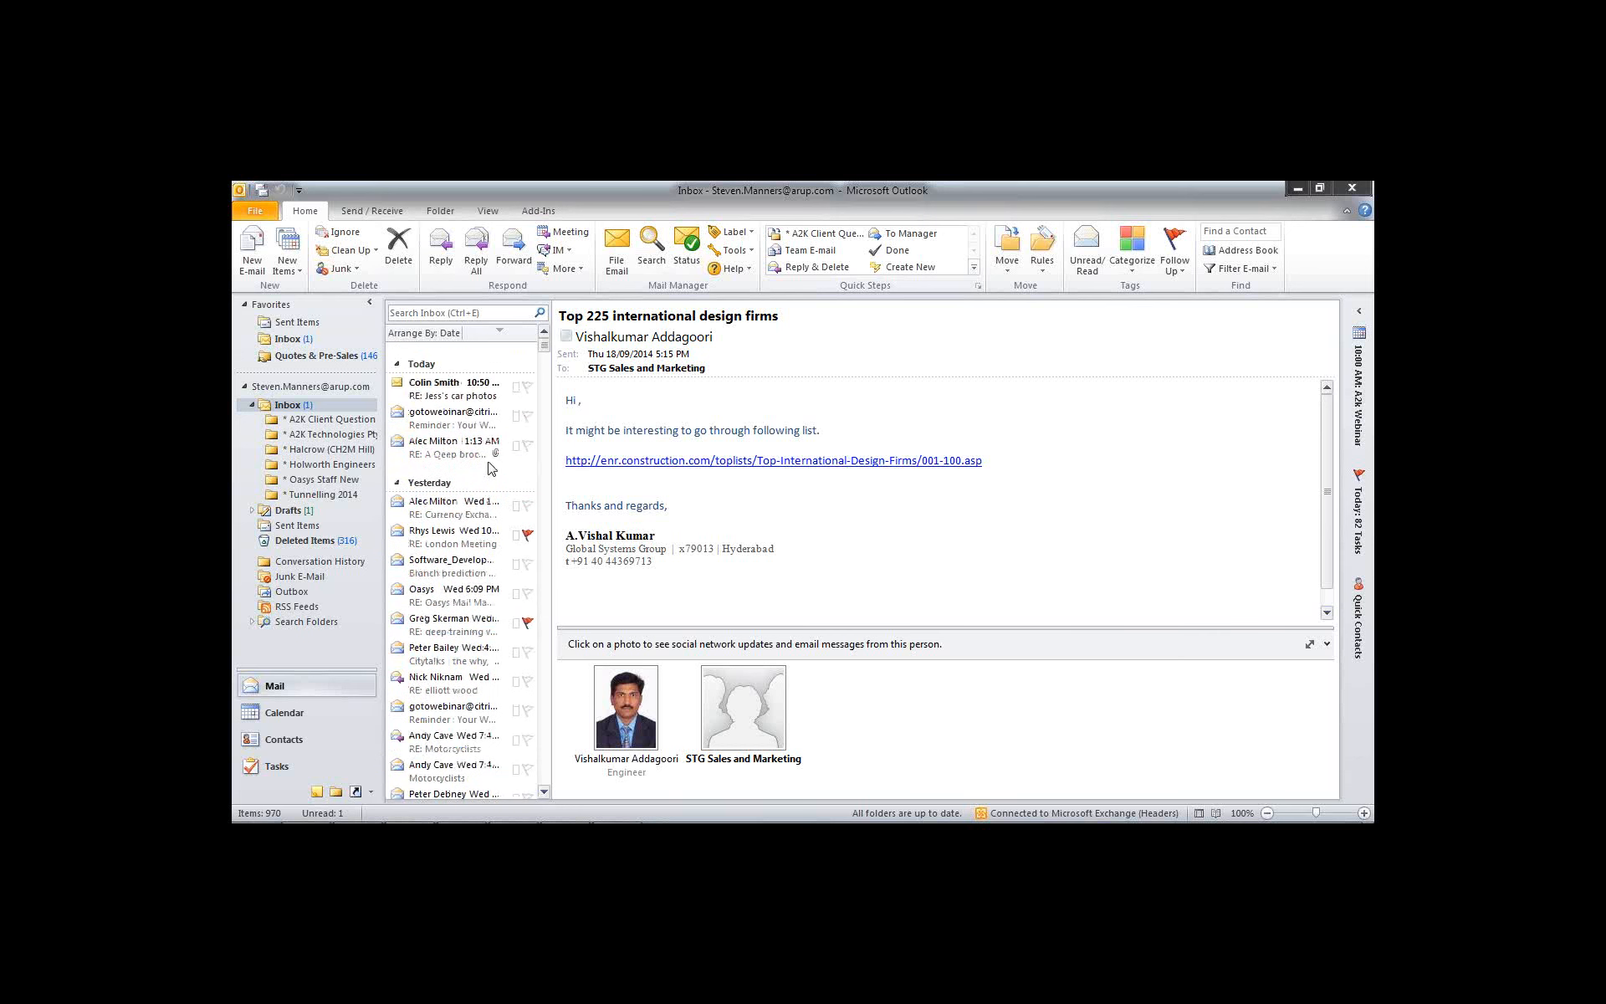
pyautogui.click(258, 251)
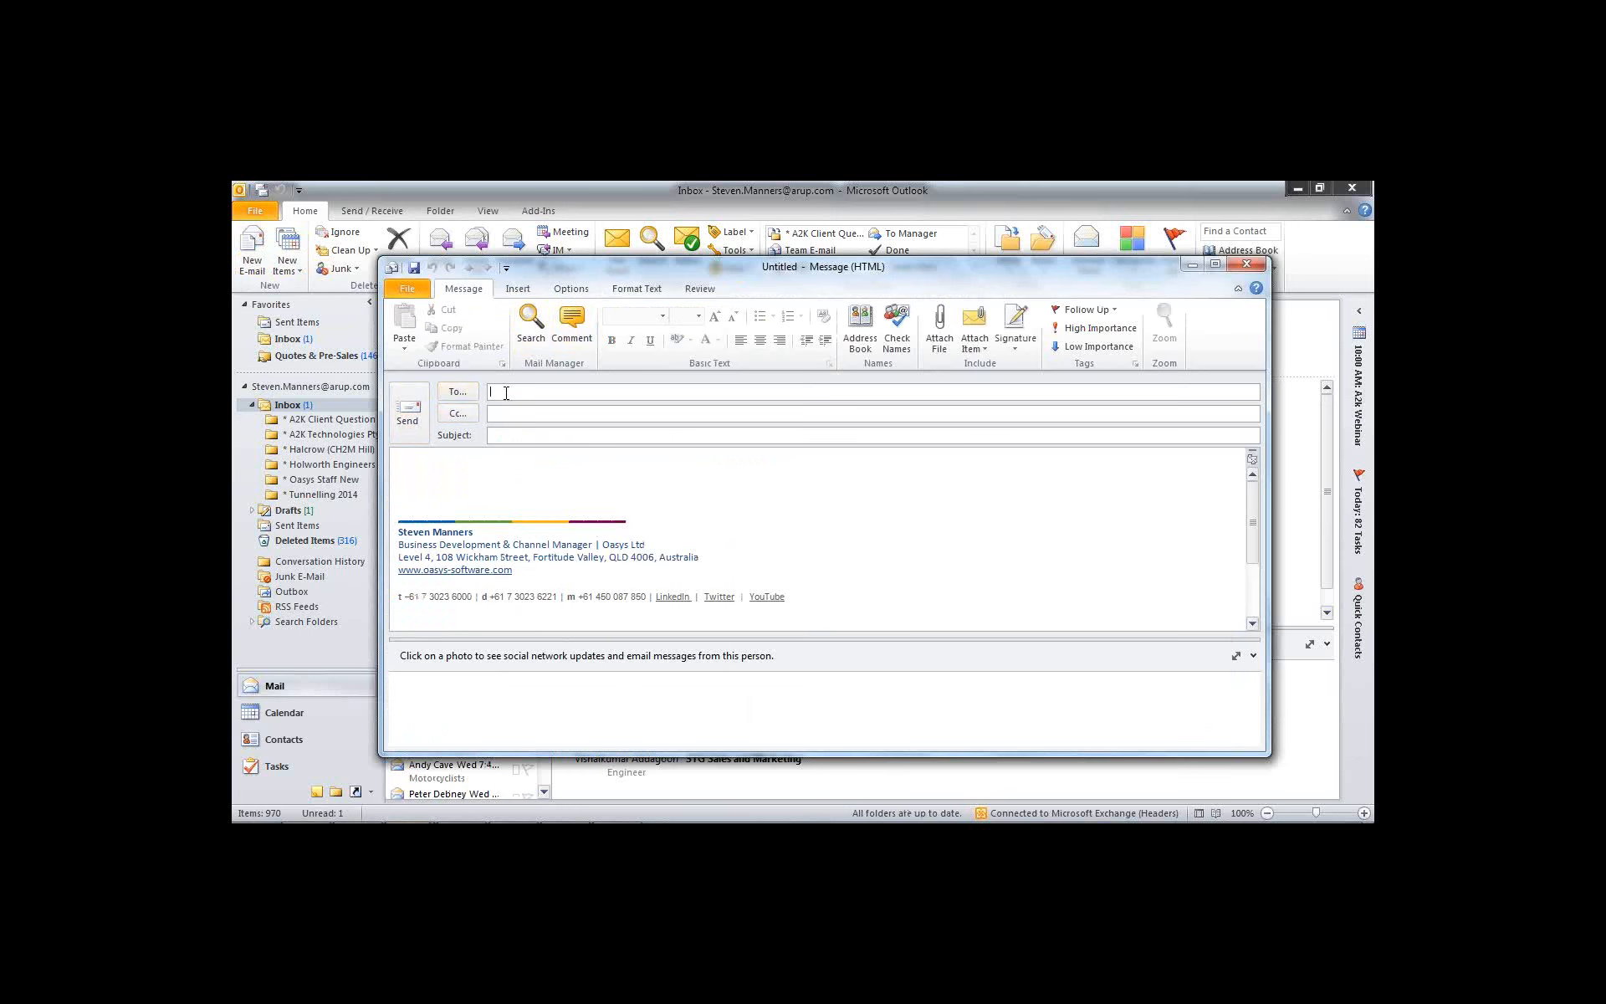
pyautogui.write('shane')
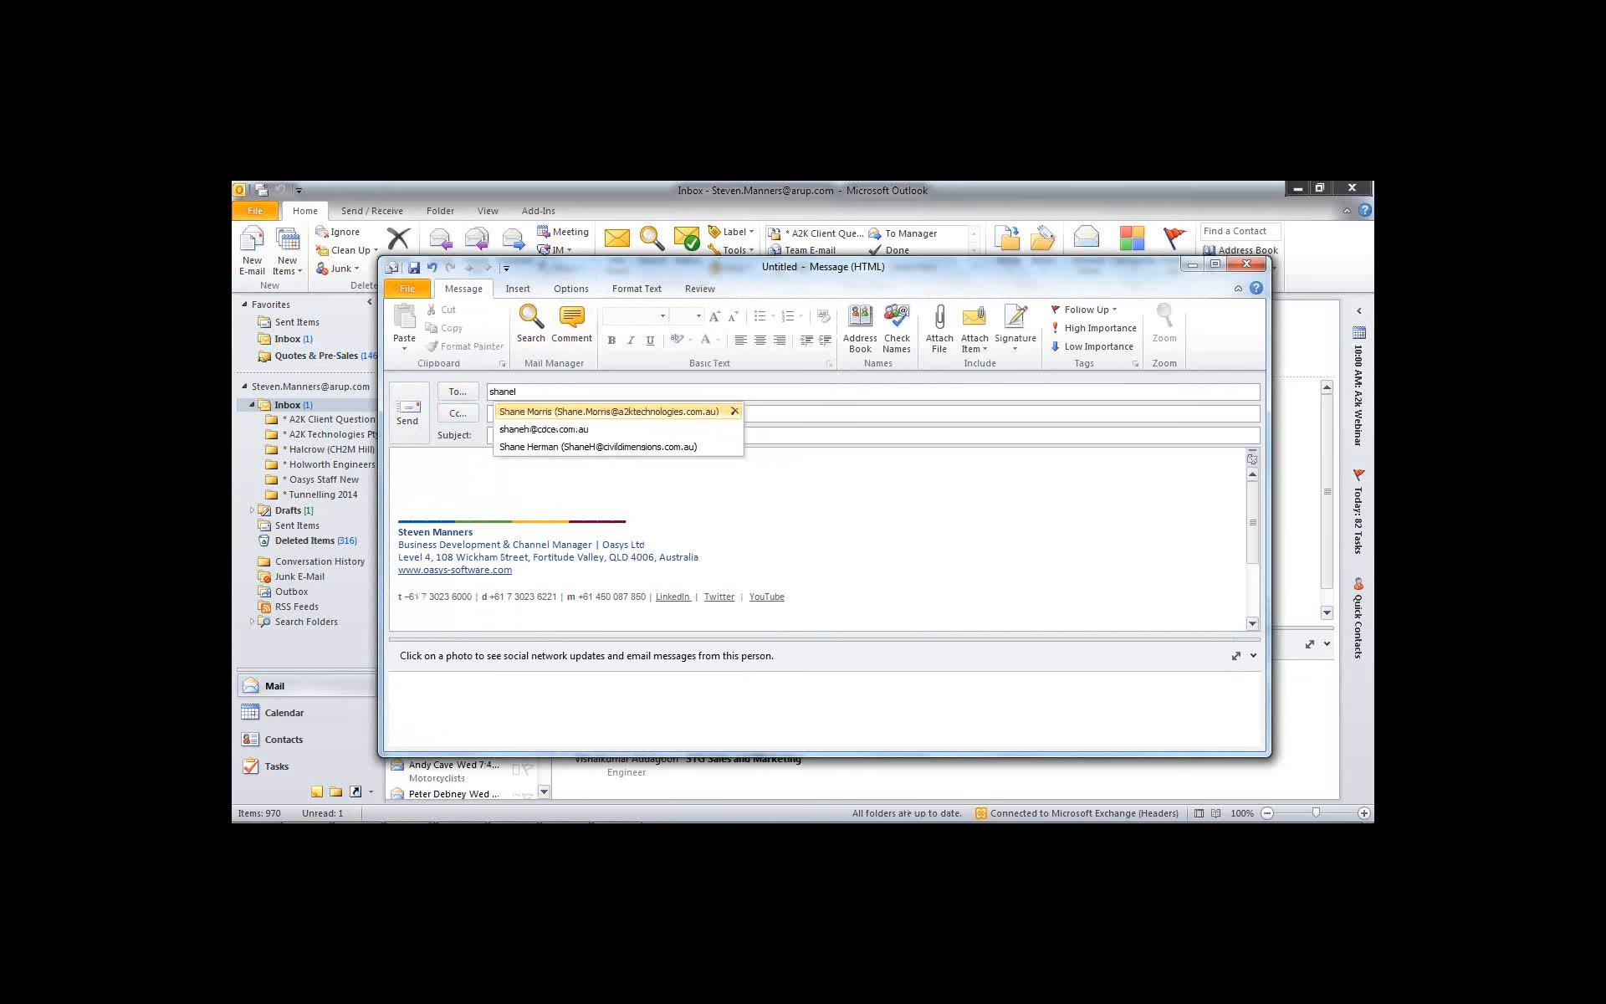
pyautogui.click(598, 412)
pyautogui.click(558, 436)
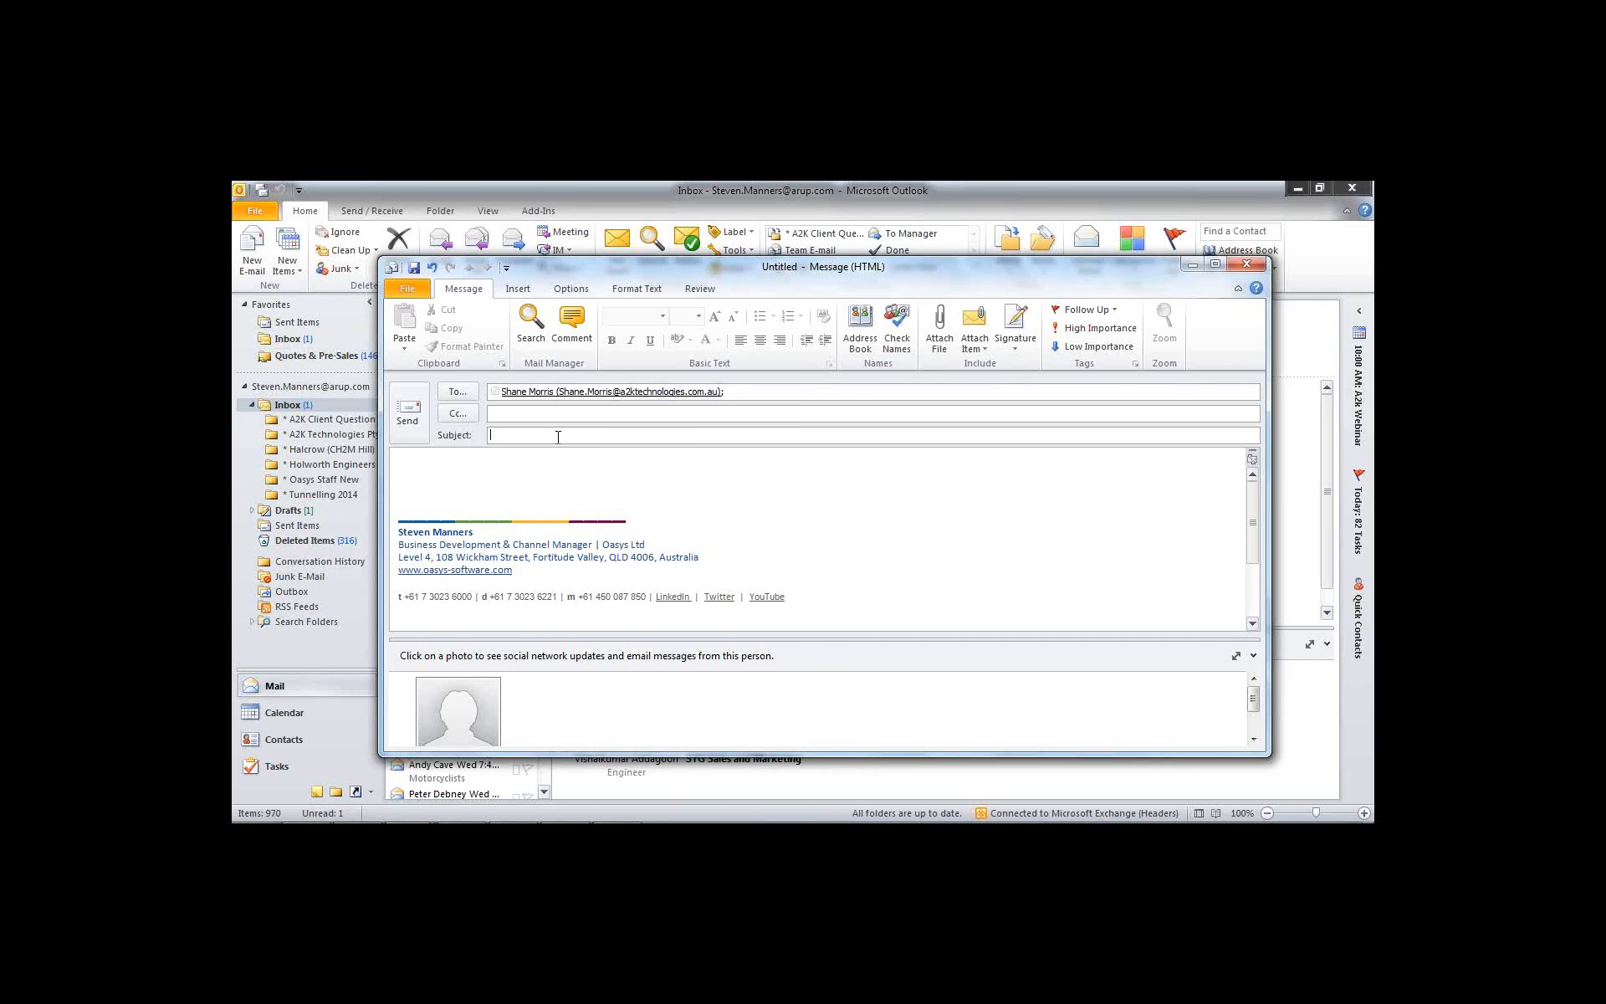
pyautogui.write('Demo of MManagar')
pyautogui.click(512, 463)
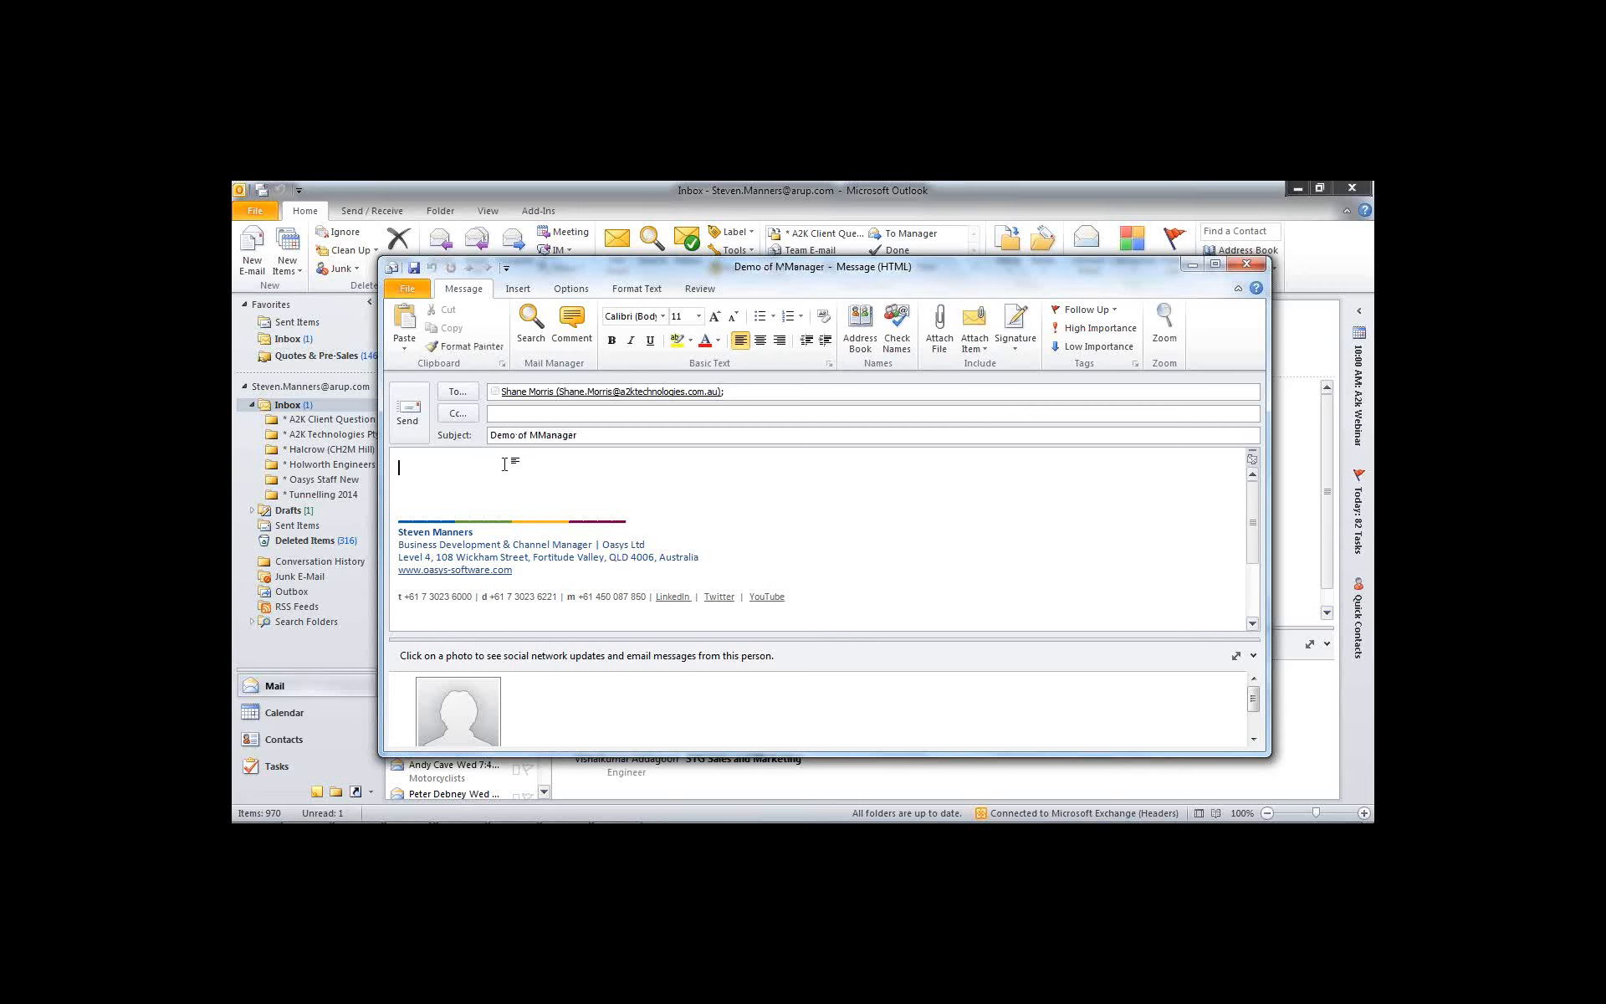
# Enter "Live demo" in the message body, then send the email and file it to the A2K Technologies Pty Ltd location in Oasys Customers
pyautogui.write('Live demo')
pyautogui.scroll(-2, 517, 494)
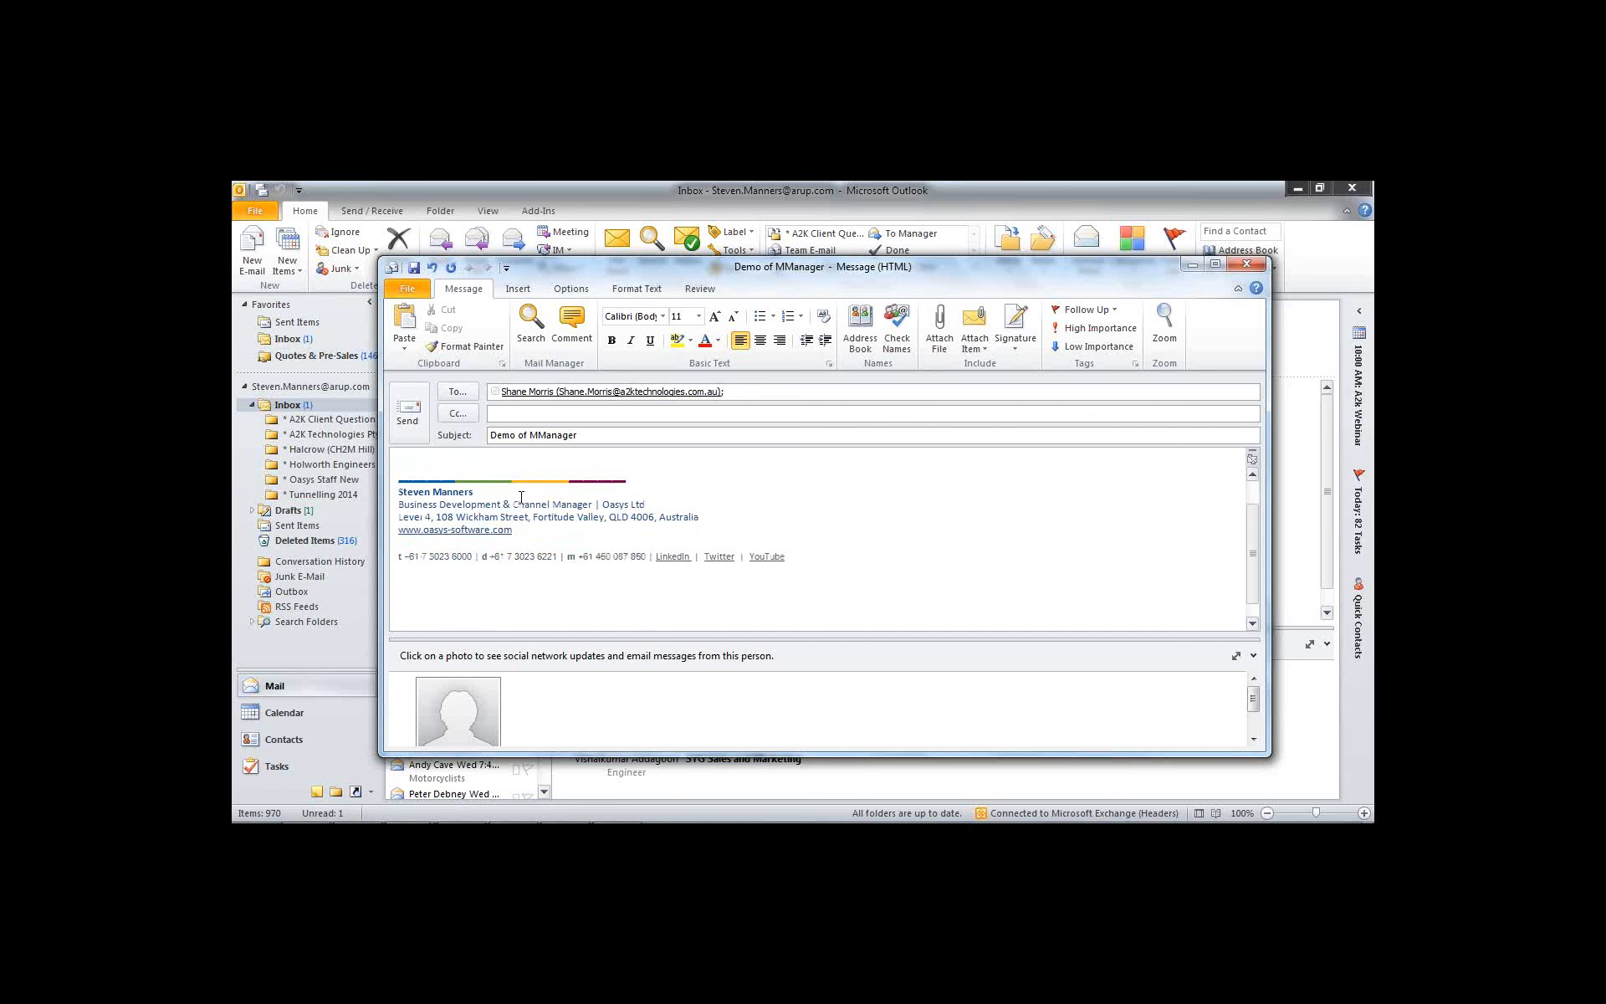
pyautogui.scroll(2, 519, 498)
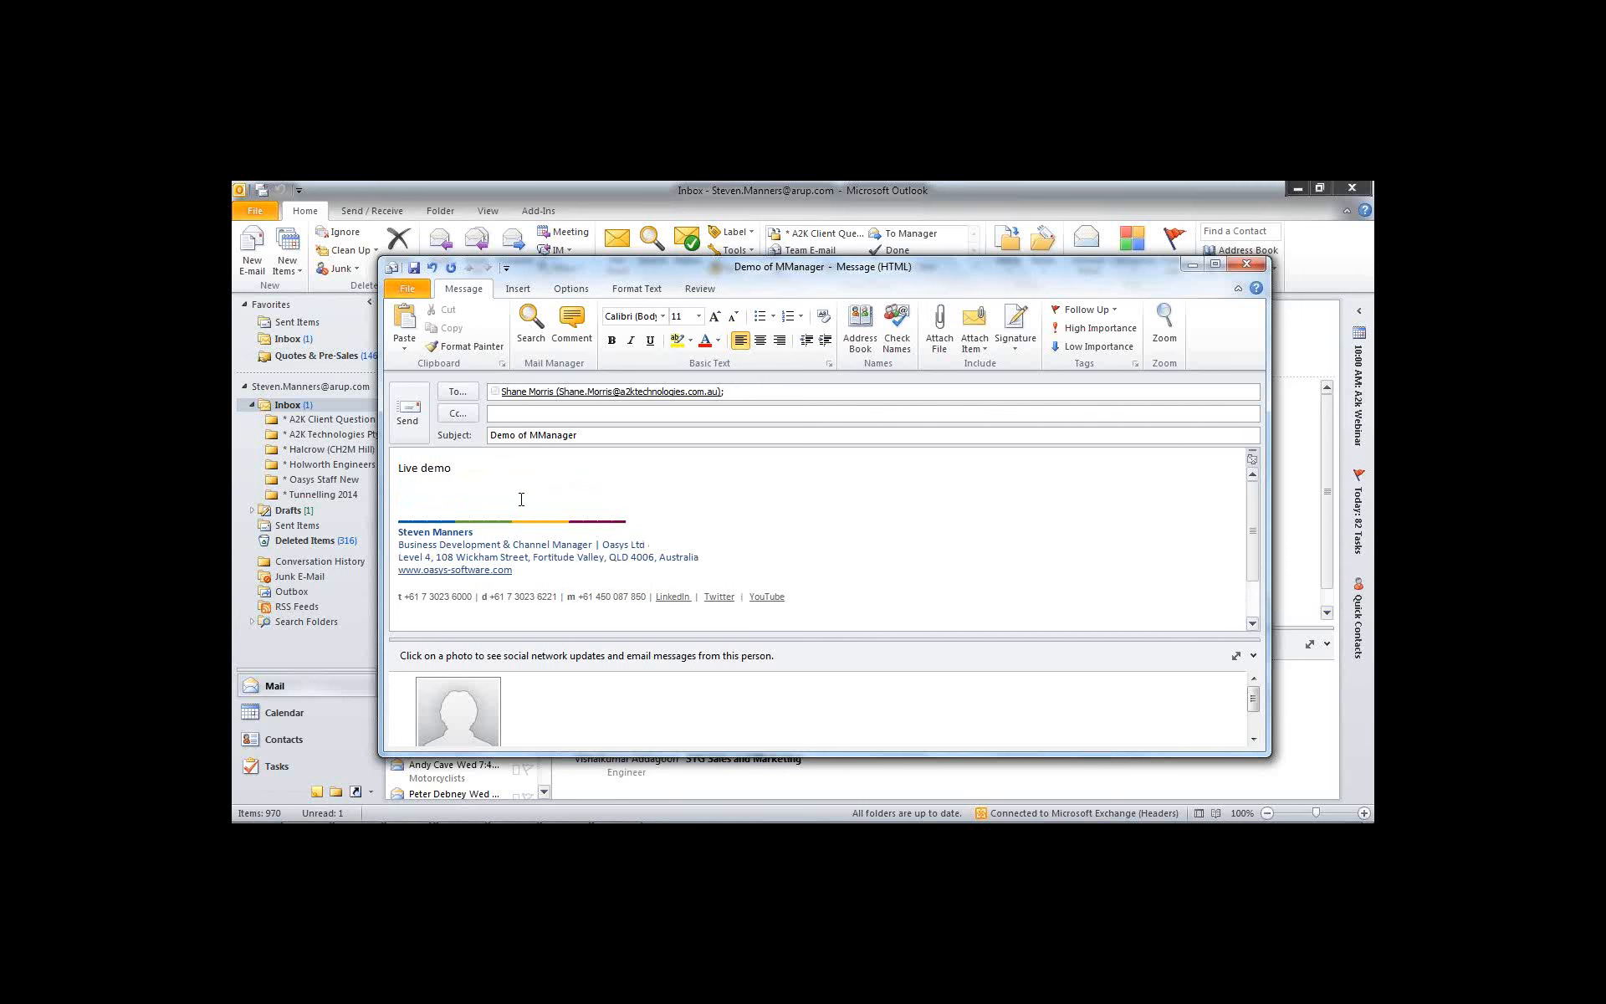
pyautogui.click(407, 421)
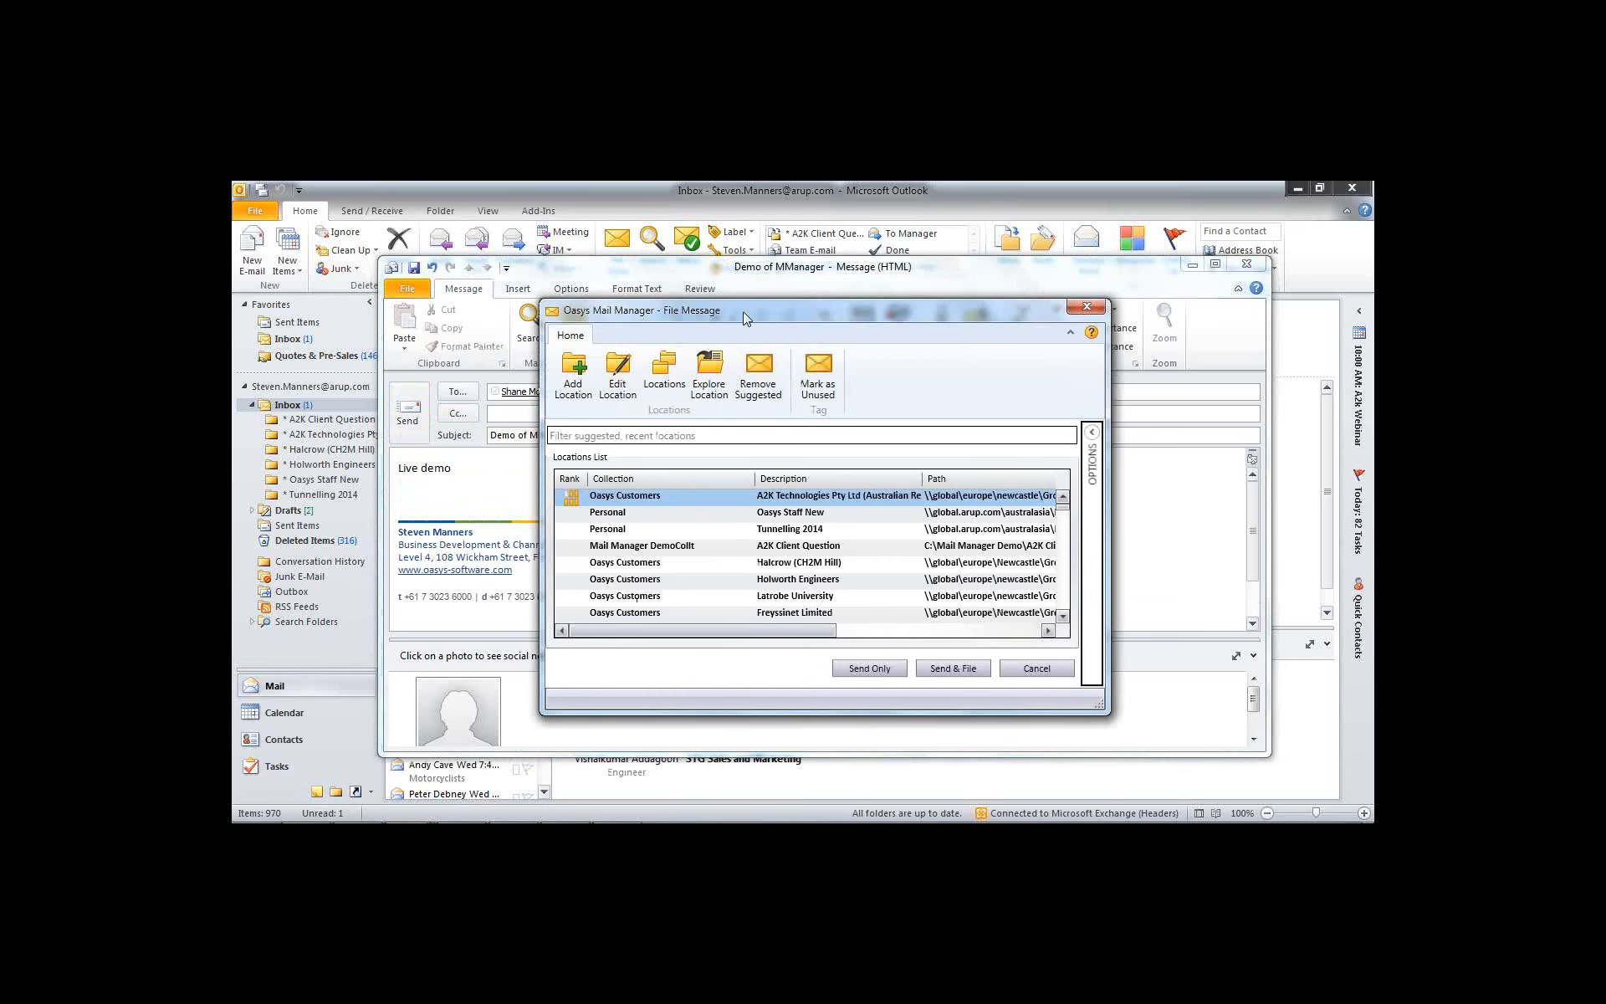
pyautogui.moveTo(736, 307)
pyautogui.mouseDown()
pyautogui.moveTo(714, 274)
pyautogui.moveTo(730, 288)
pyautogui.mouseUp()
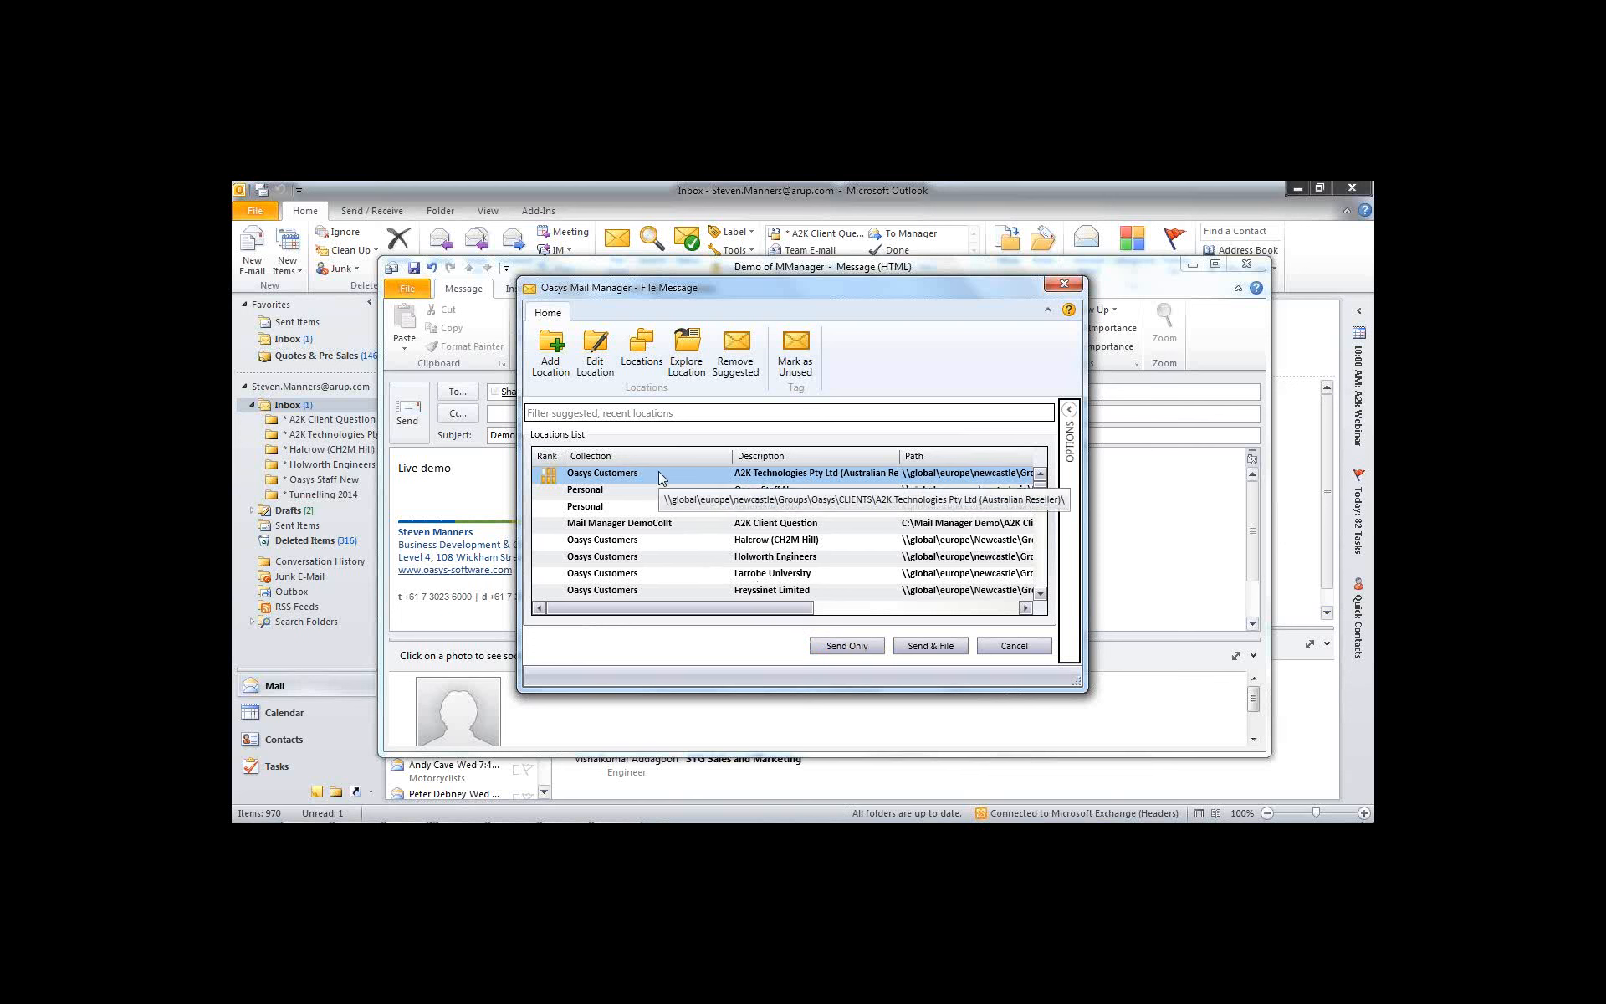
pyautogui.click(933, 646)
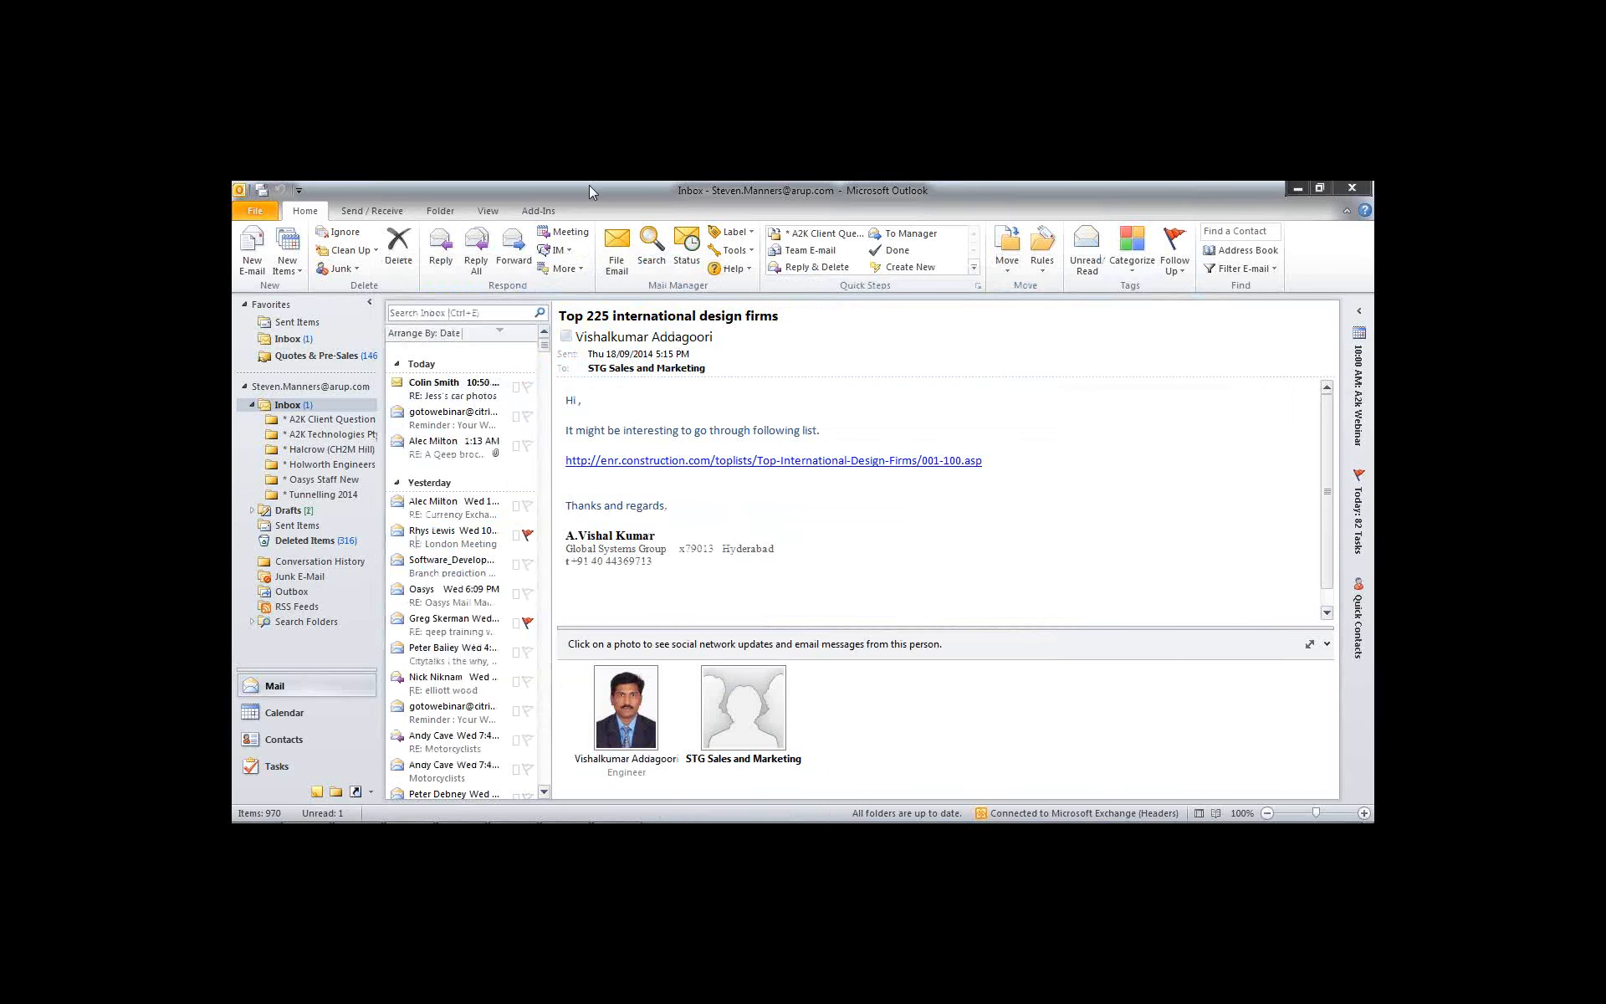
# View the Deleted Items folder and return to the inbox
pyautogui.click(326, 544)
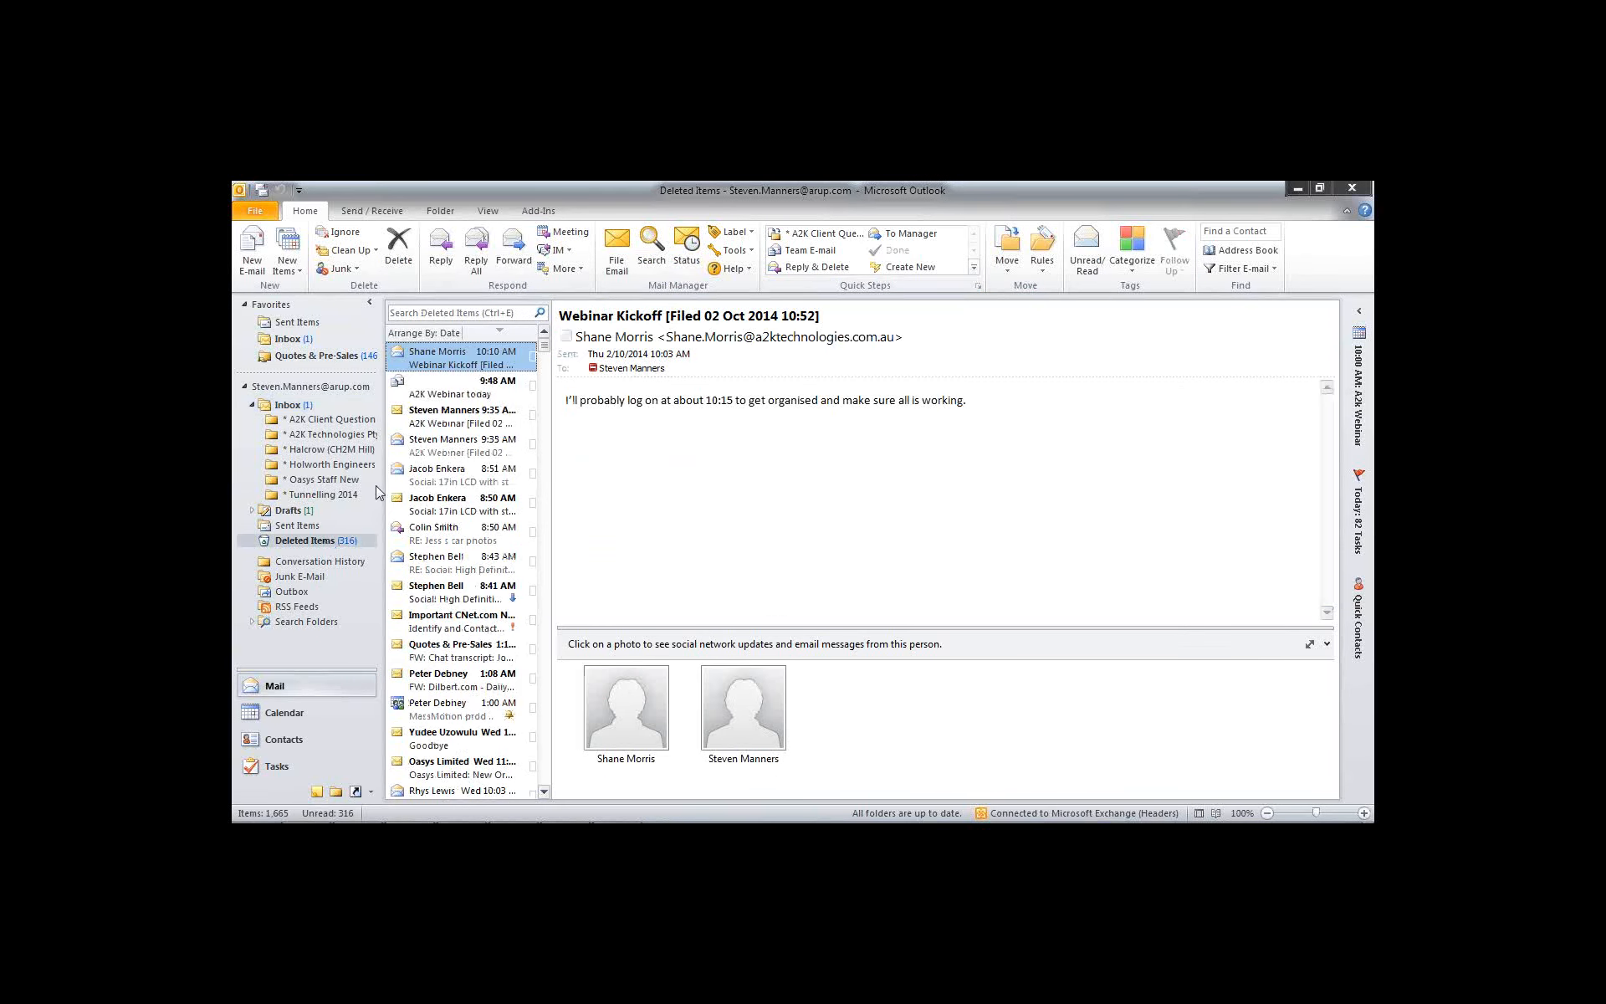
pyautogui.click(305, 410)
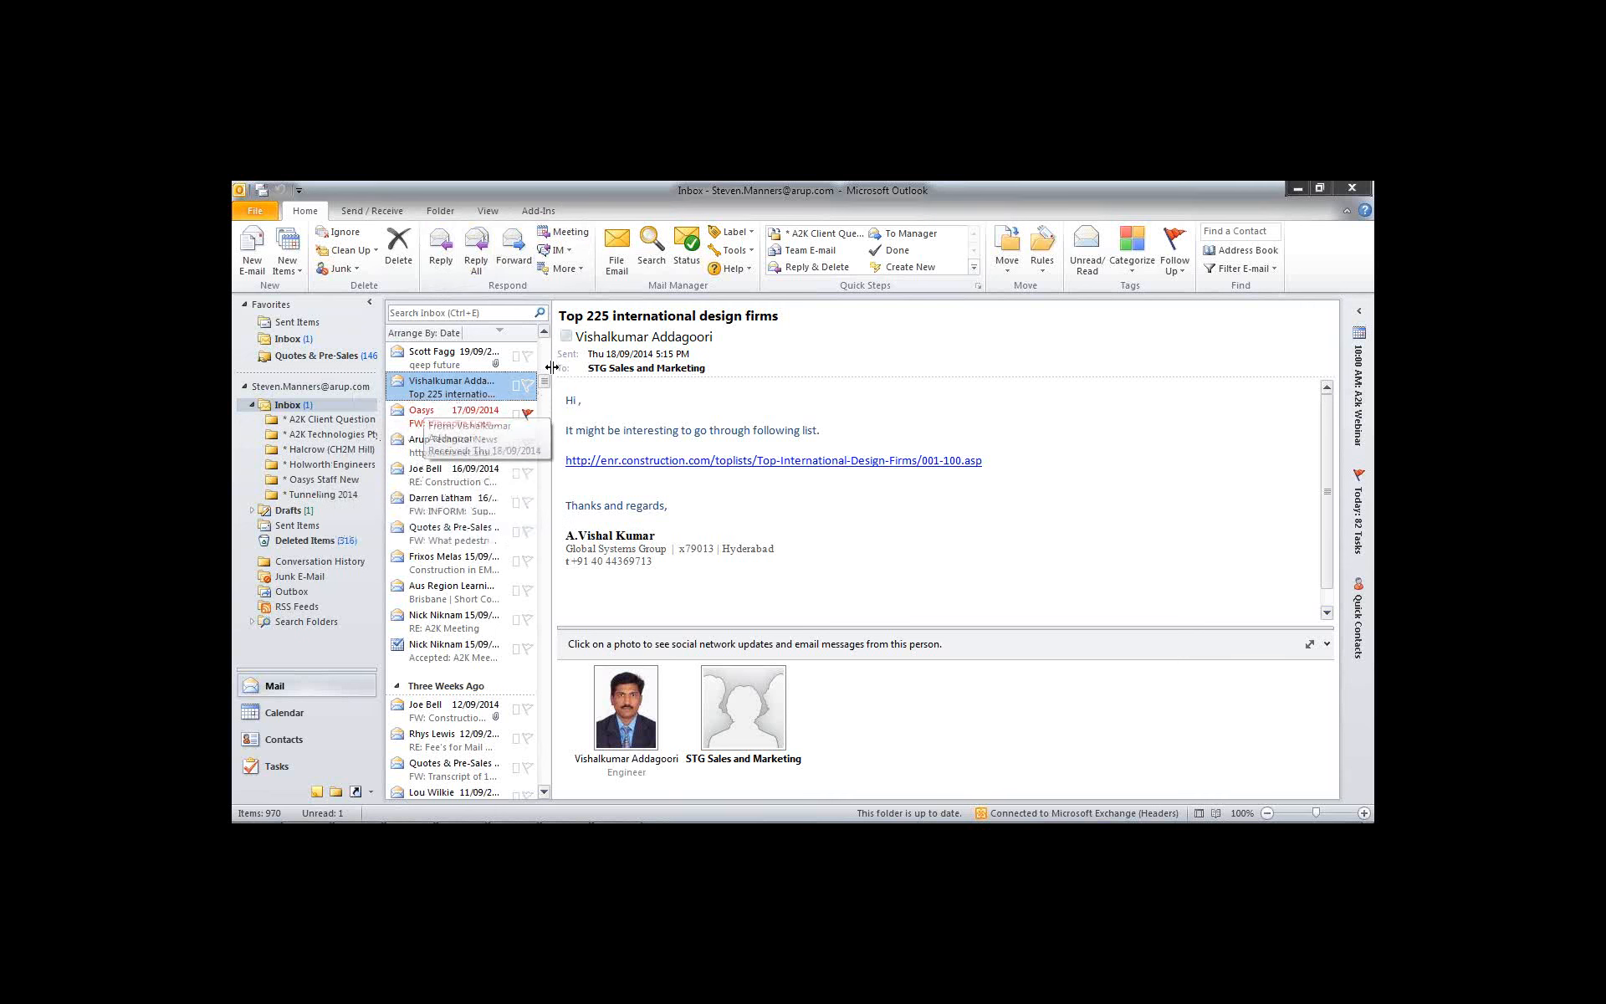
# Open Mail Manager's Snap'n'Send tool and move its window over the reading pane
pyautogui.click(744, 253)
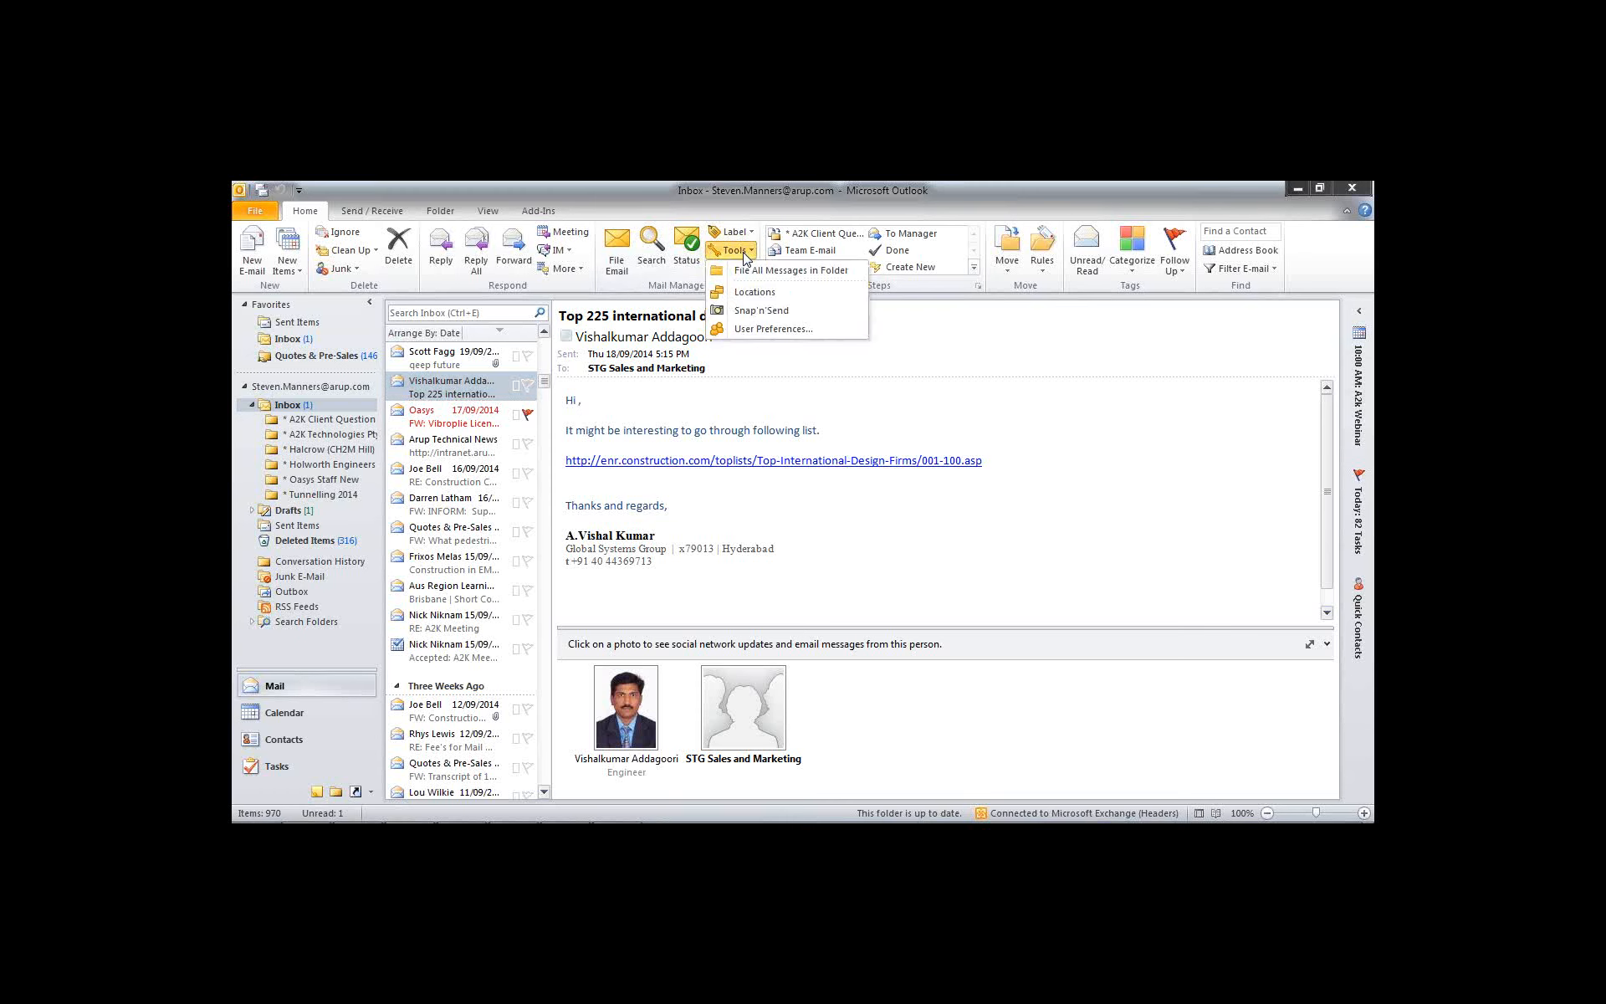
pyautogui.click(748, 314)
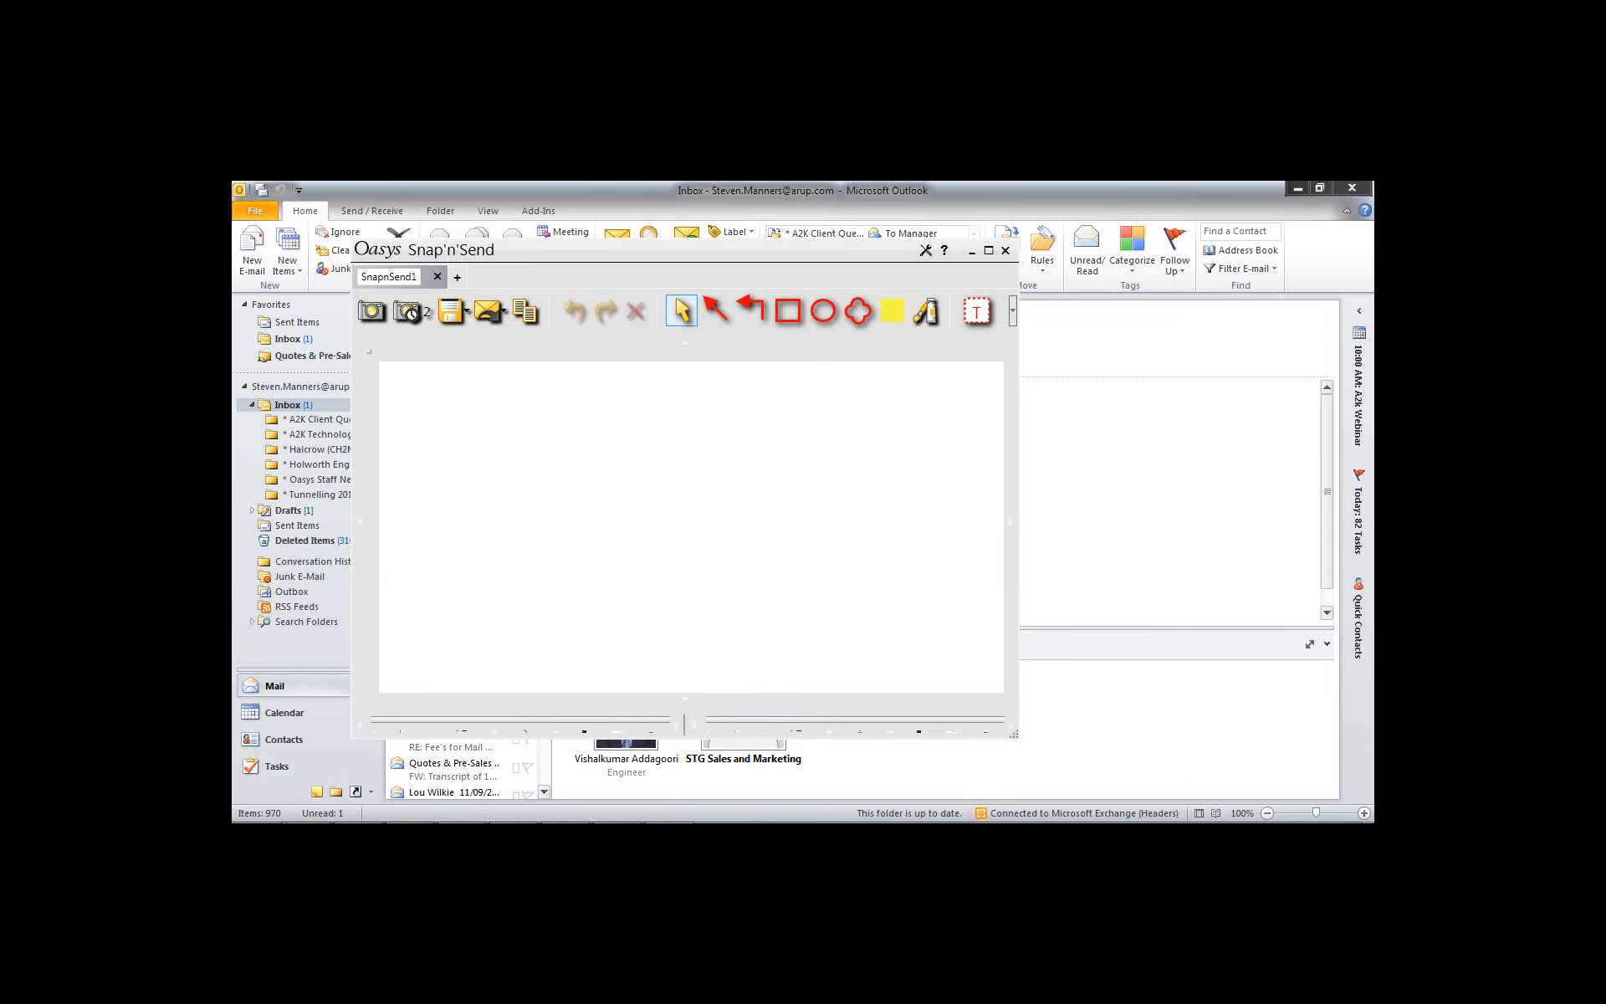
pyautogui.click(253, 807)
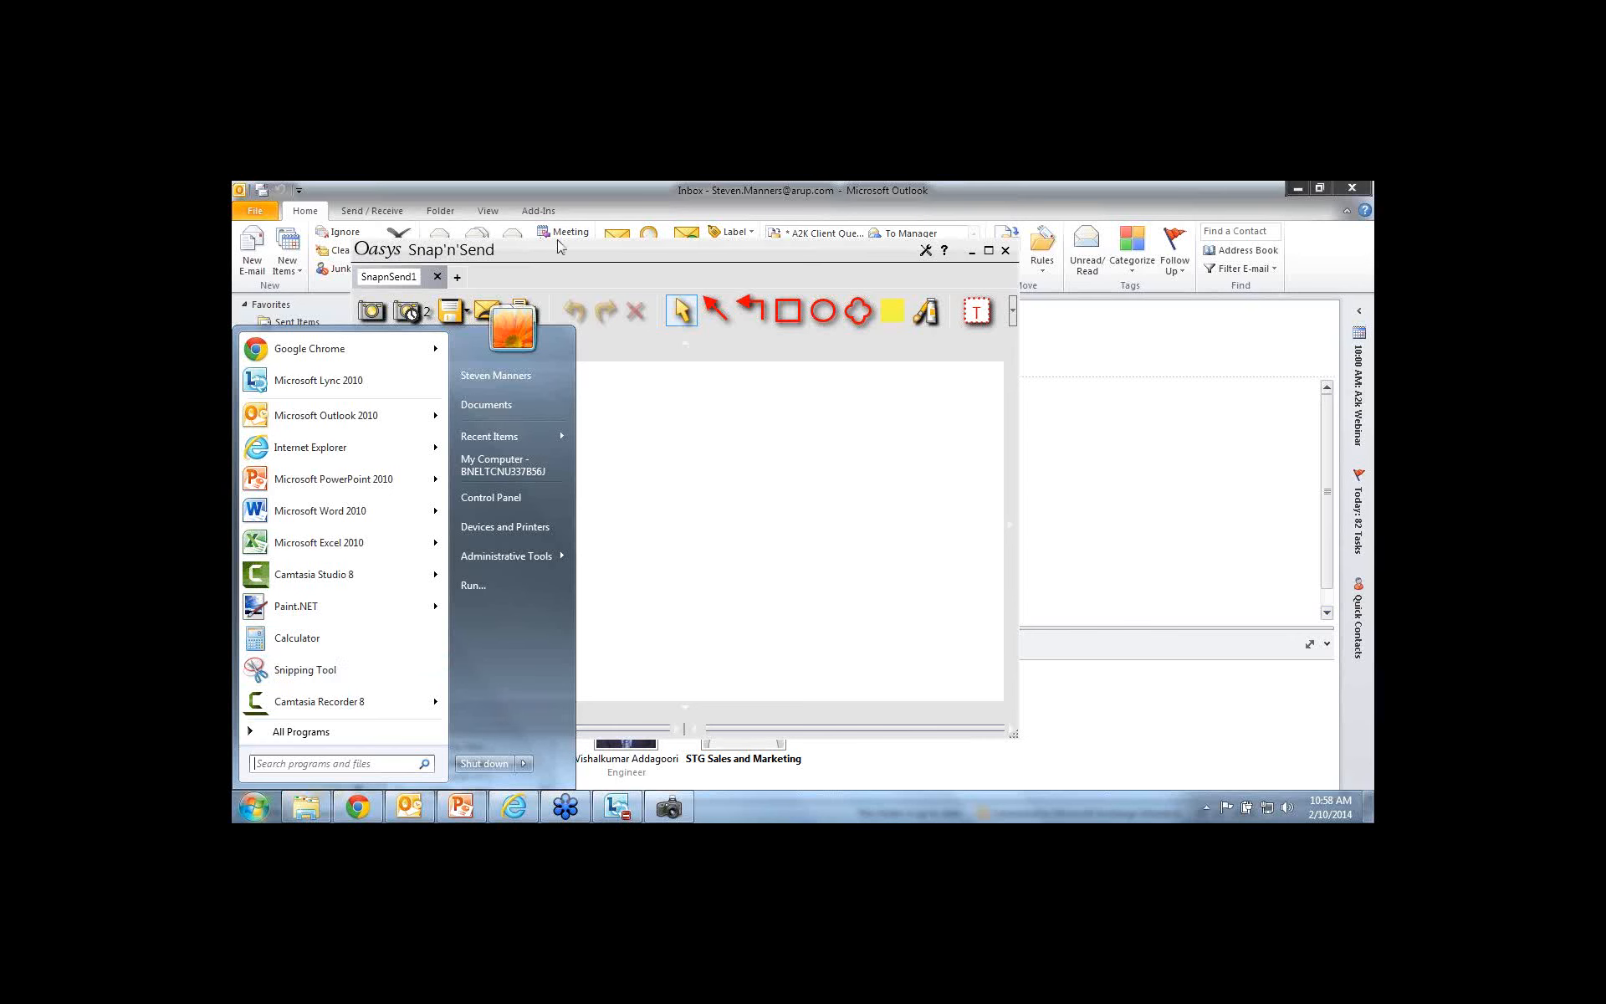
pyautogui.moveTo(576, 258); pyautogui.dragTo(787, 308)
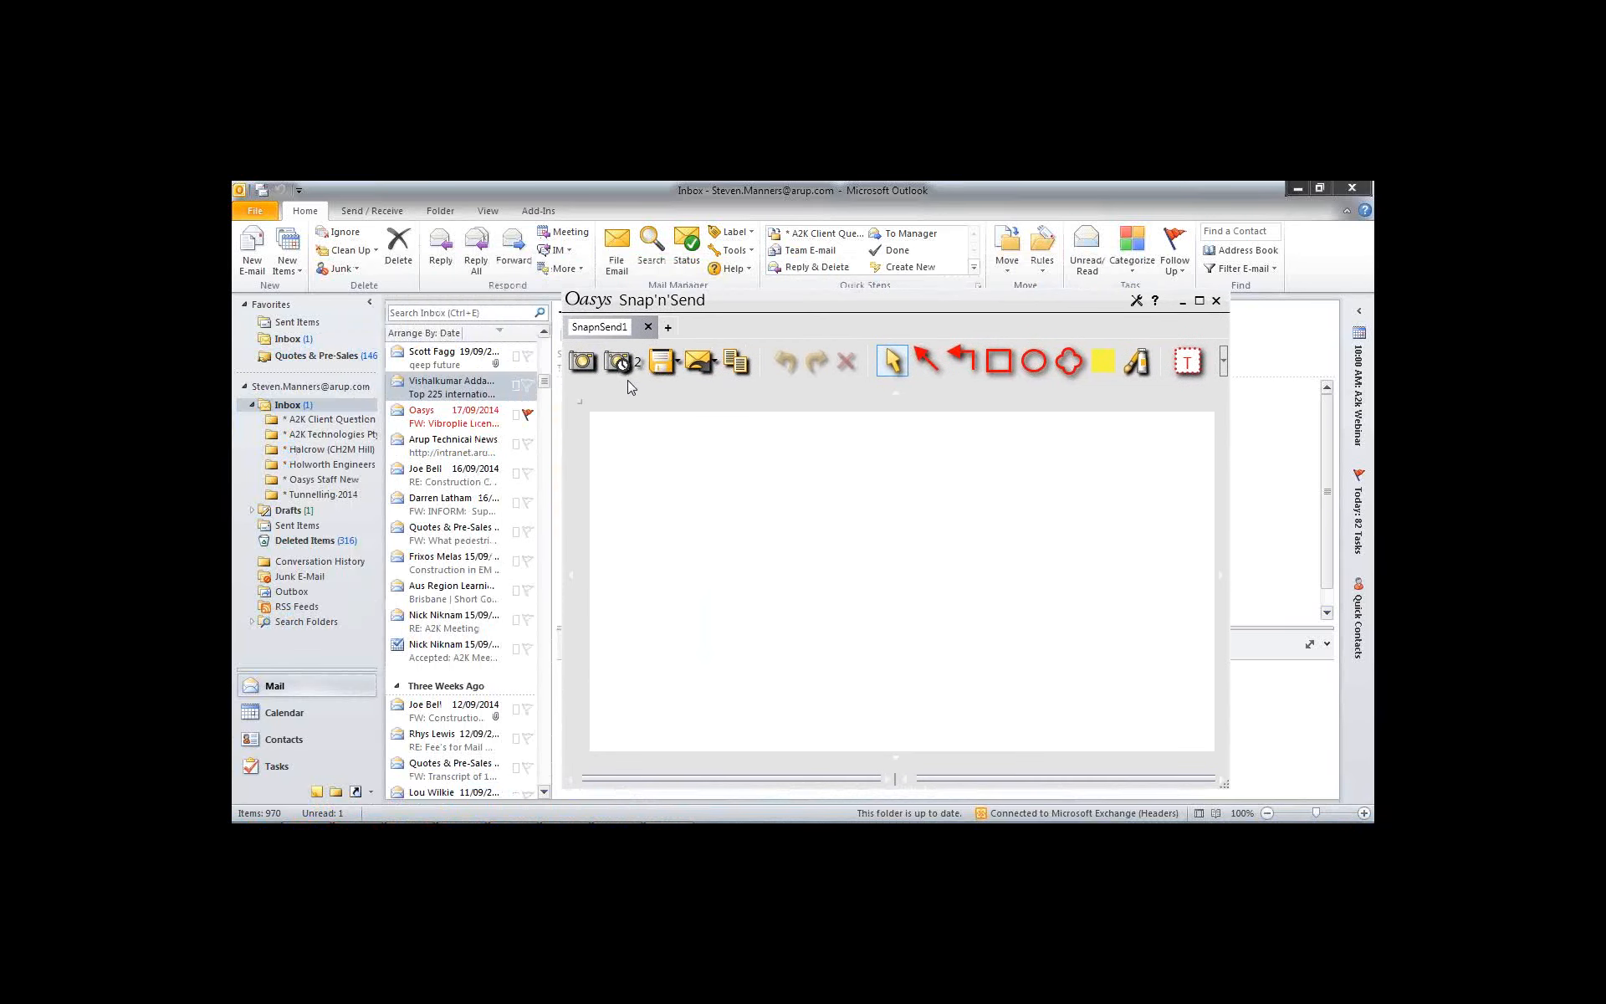
pyautogui.moveTo(737, 305); pyautogui.dragTo(733, 287)
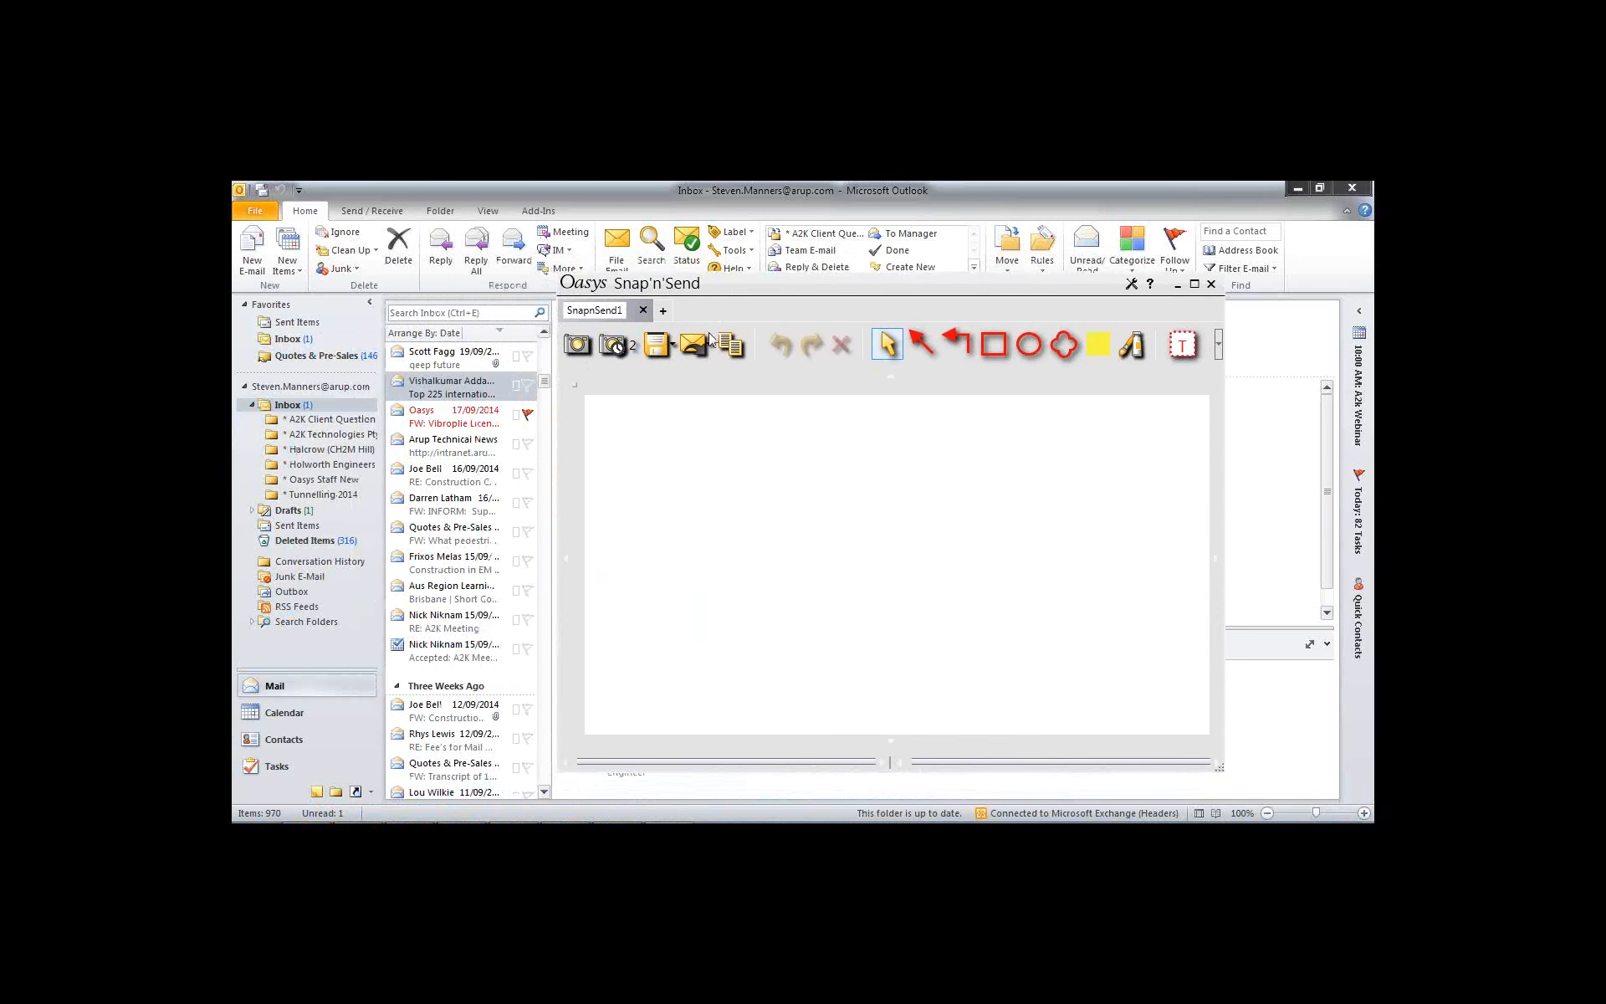
pyautogui.click(577, 347)
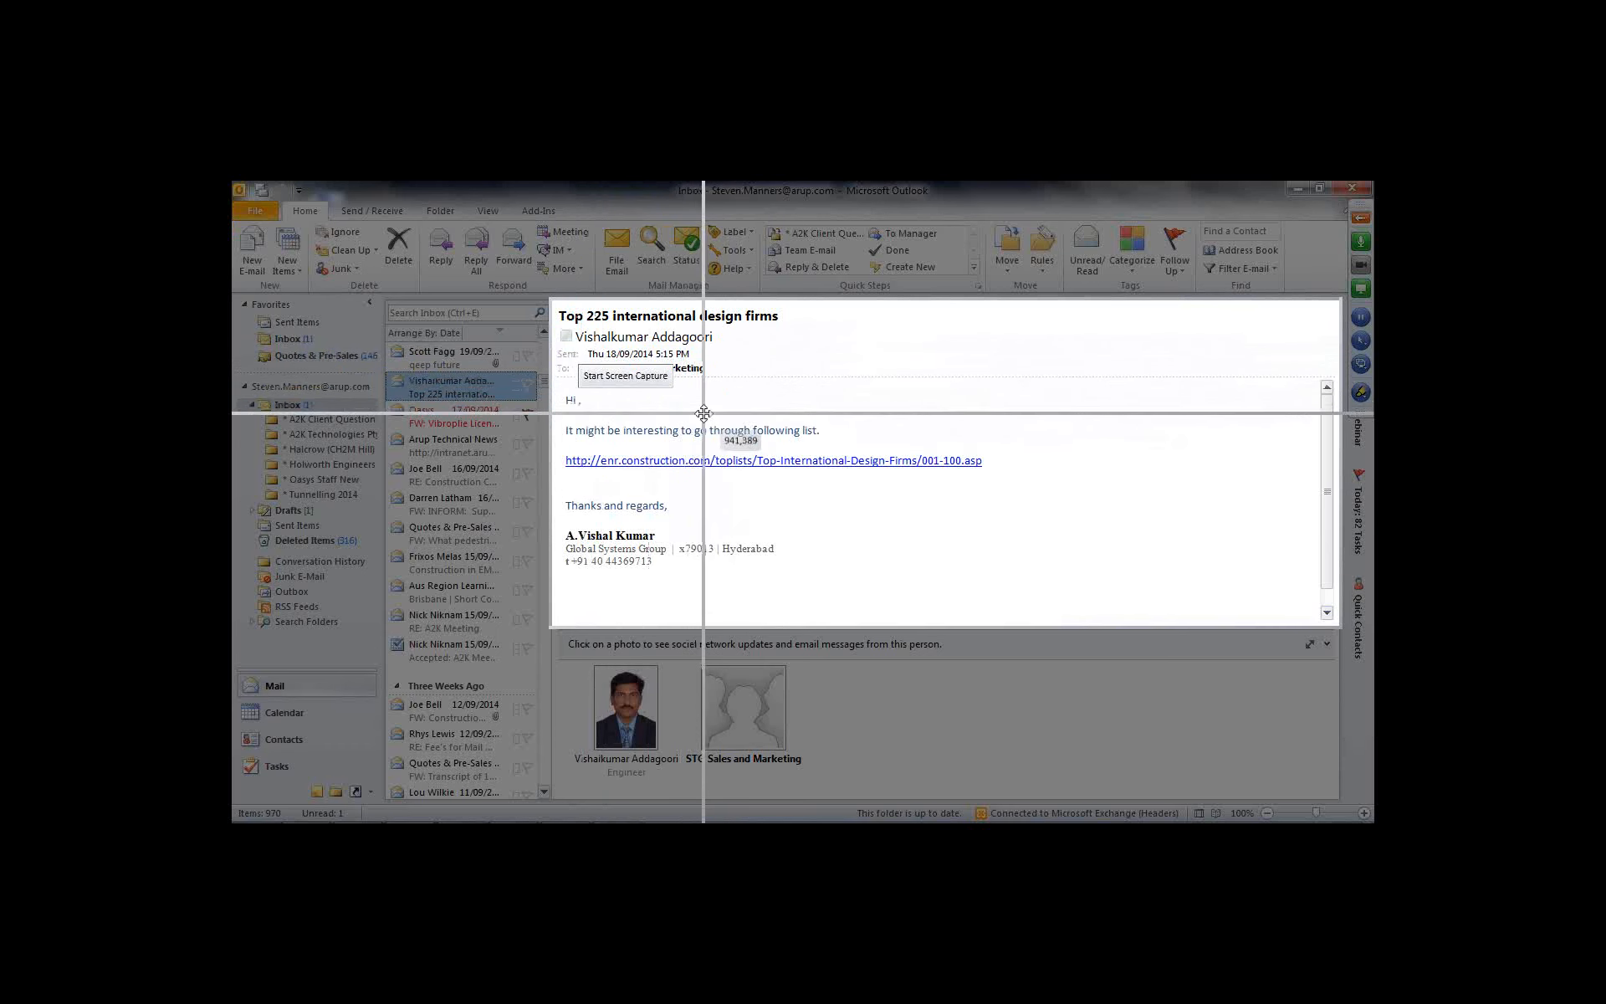
pyautogui.click(702, 412)
pyautogui.click(815, 439)
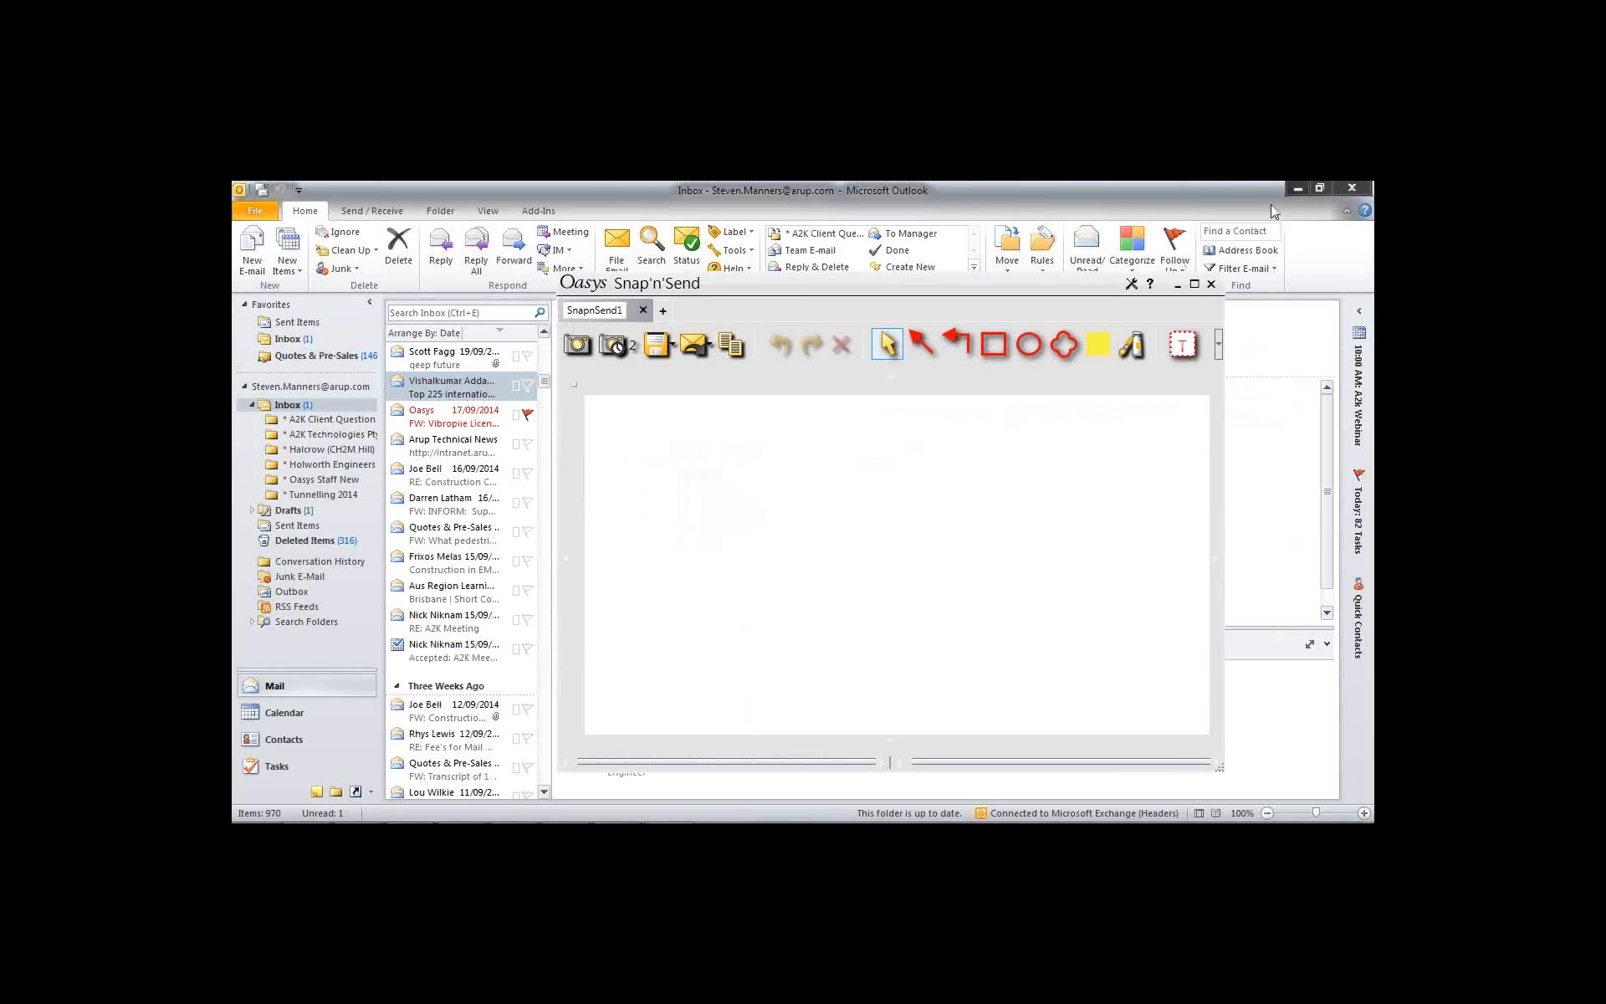
# Minimise Outlook, switch to the A2K Technologies website in Chrome, and place Snap'n'Send beside the Architecture, Engineering, Construction section
pyautogui.click(1296, 187)
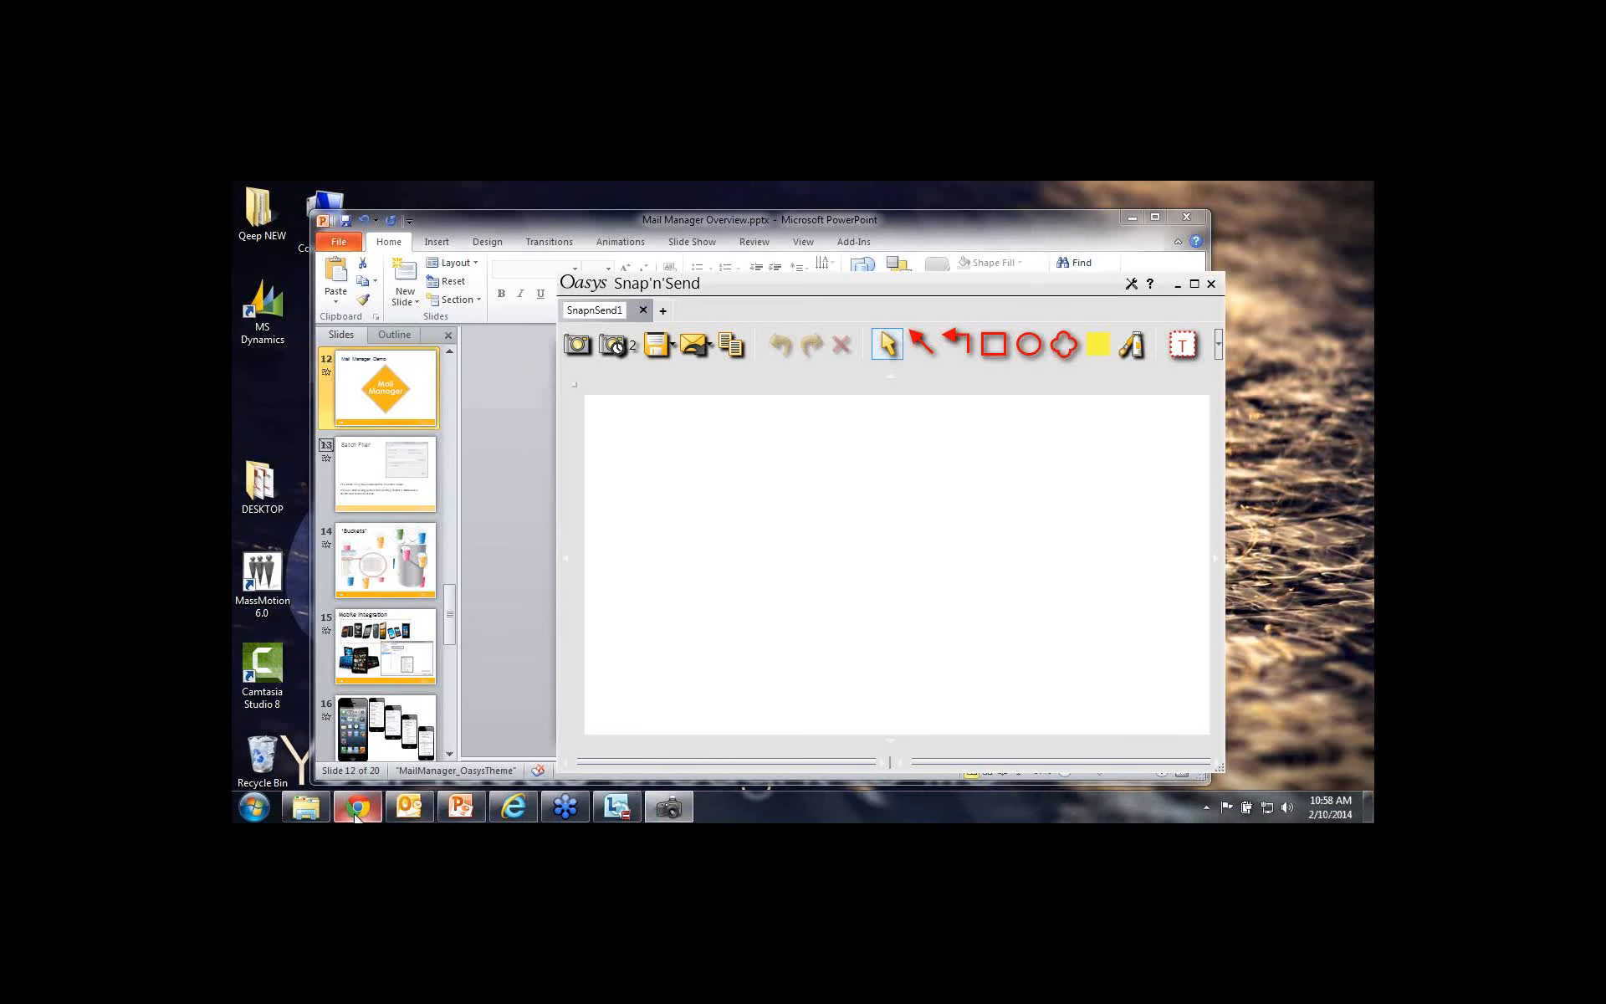
pyautogui.click(358, 807)
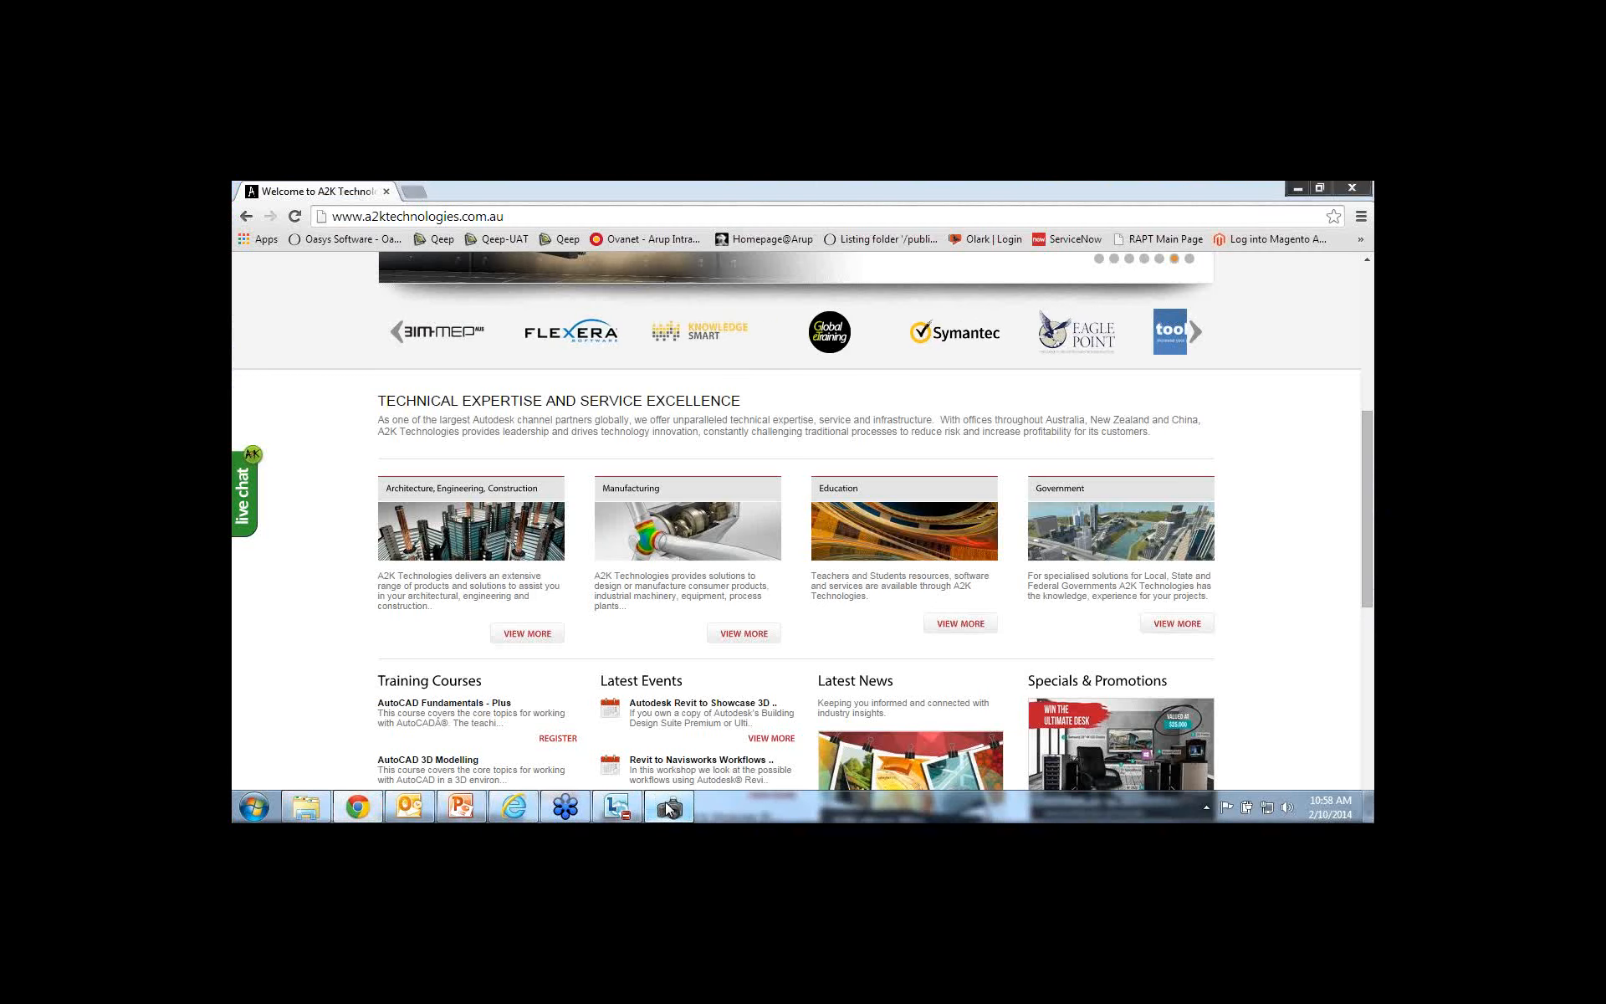
pyautogui.click(665, 808)
pyautogui.moveTo(841, 285); pyautogui.dragTo(994, 295)
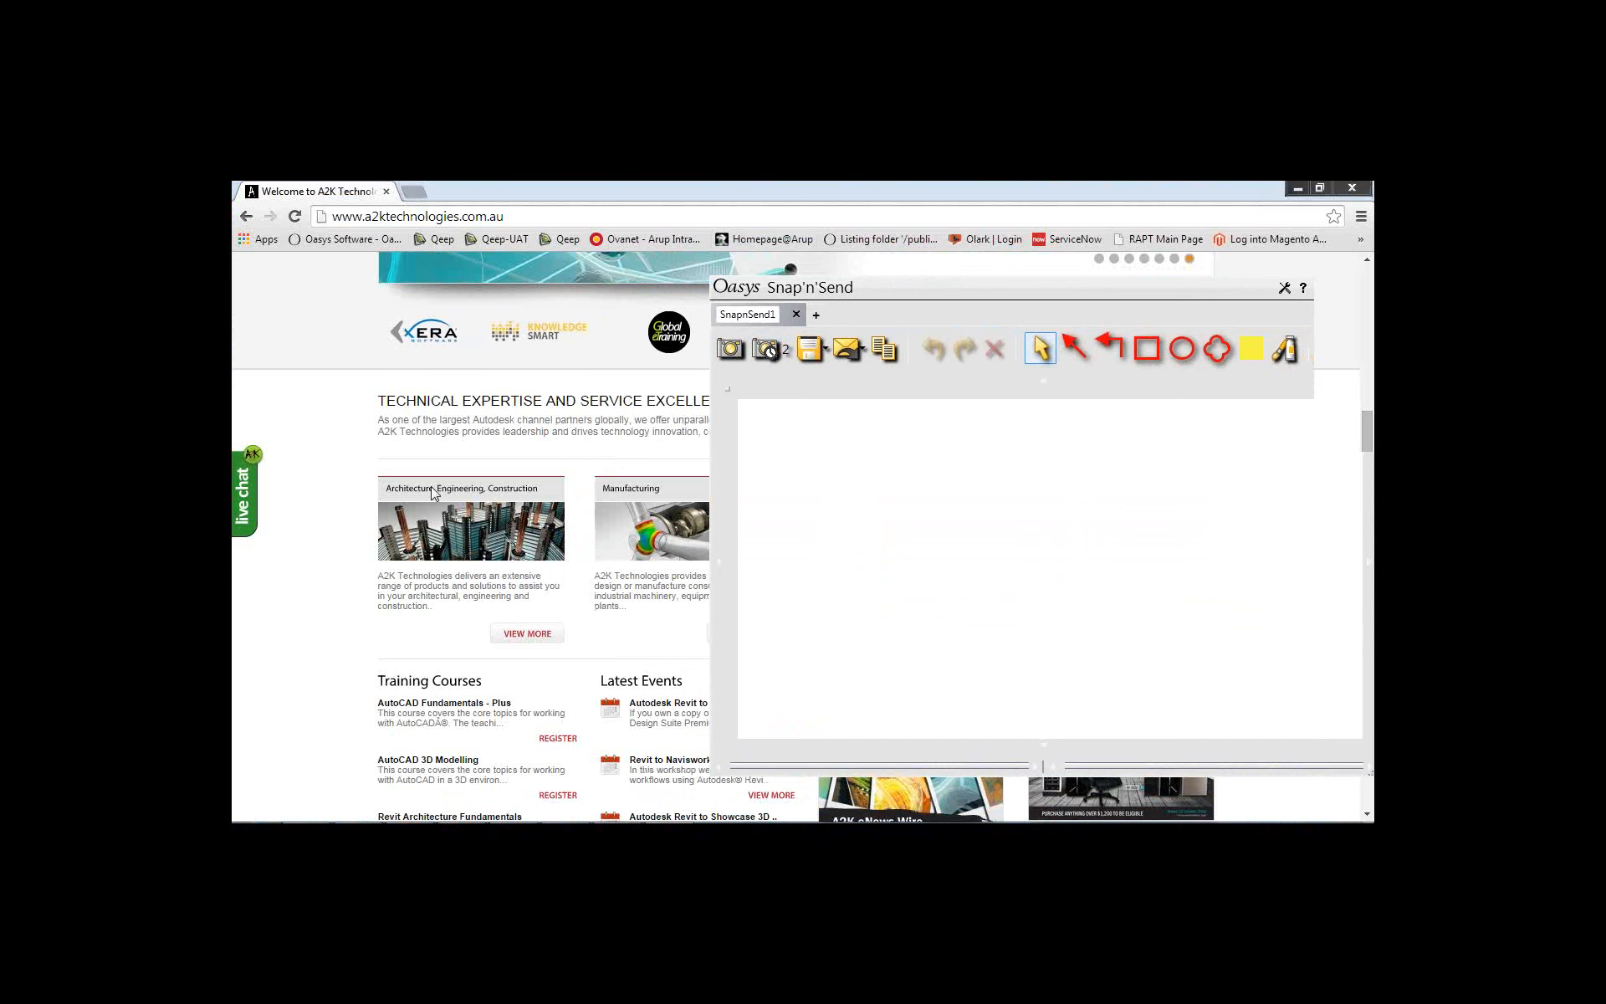
pyautogui.moveTo(894, 290); pyautogui.dragTo(847, 287)
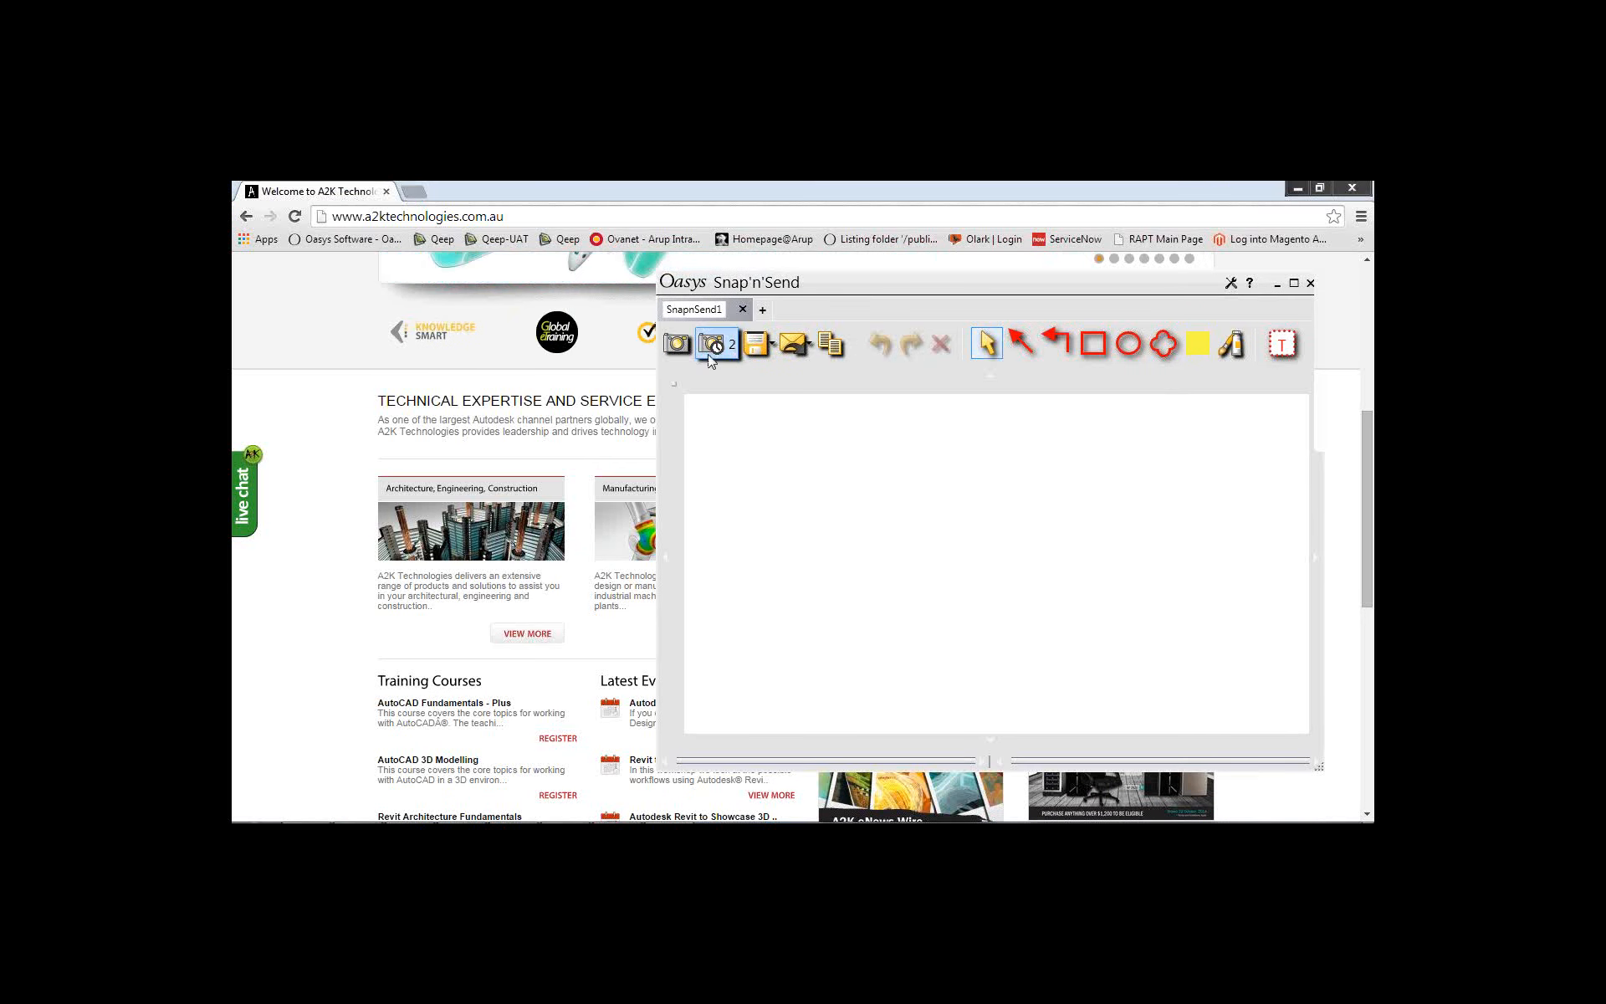
# Capture the Architecture, Engineering, Construction section of the web page as a Snap'n'Send screenshot
pyautogui.click(679, 345)
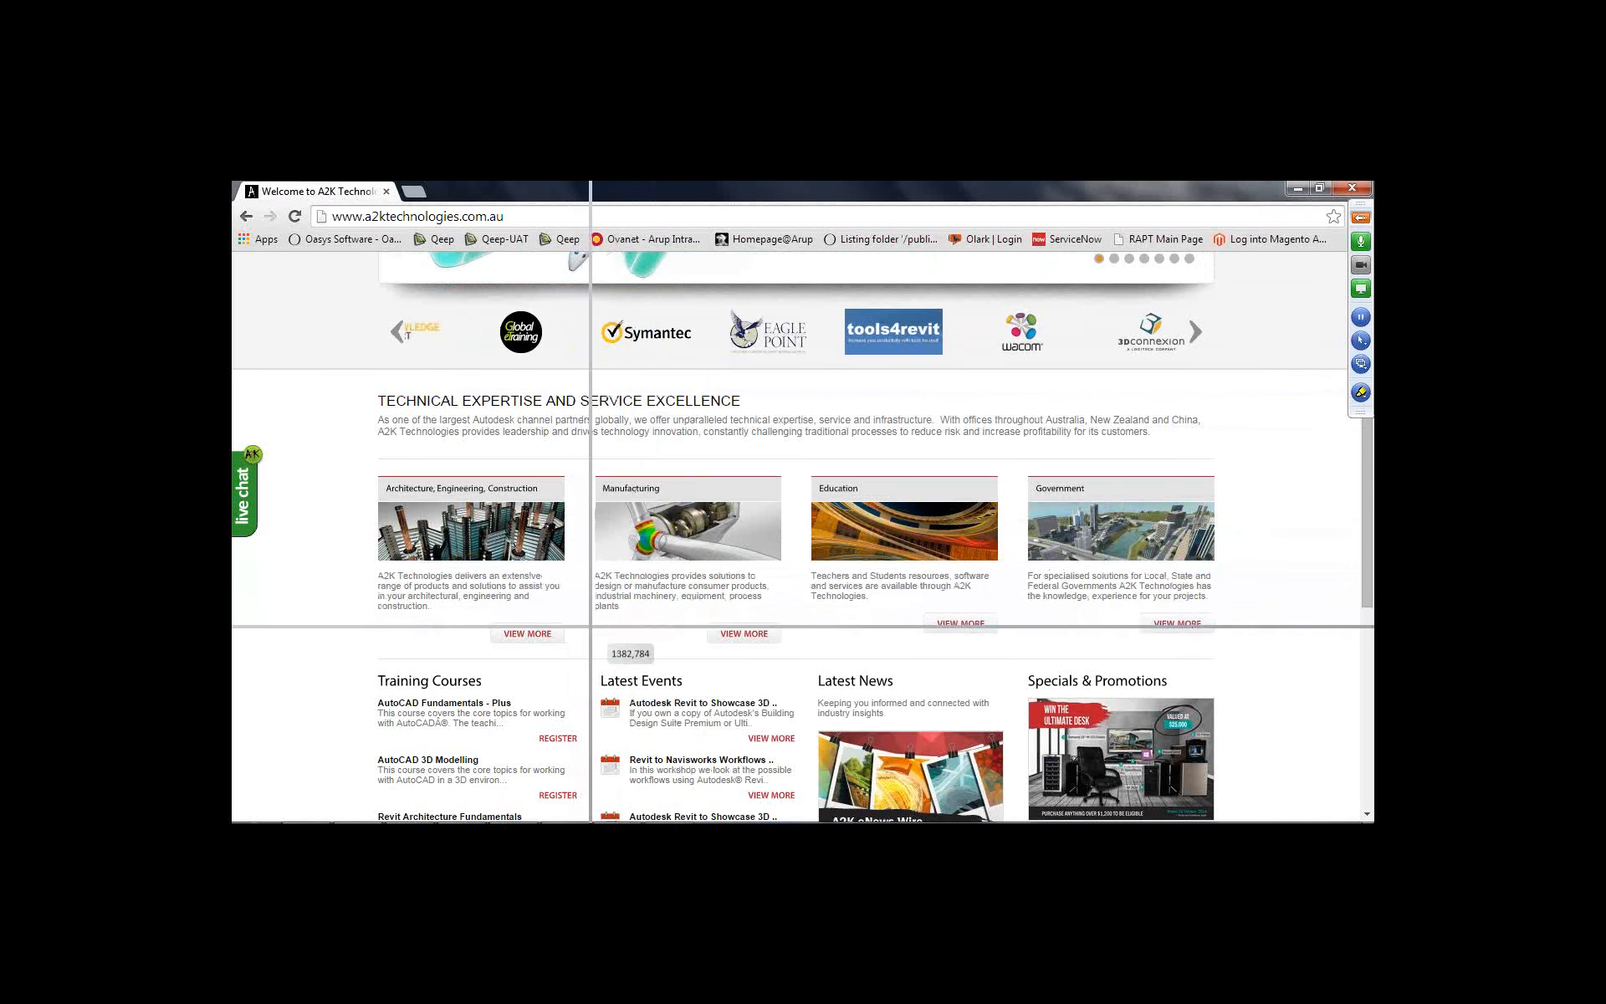
pyautogui.moveTo(590, 650); pyautogui.dragTo(343, 435)
pyautogui.click(373, 459)
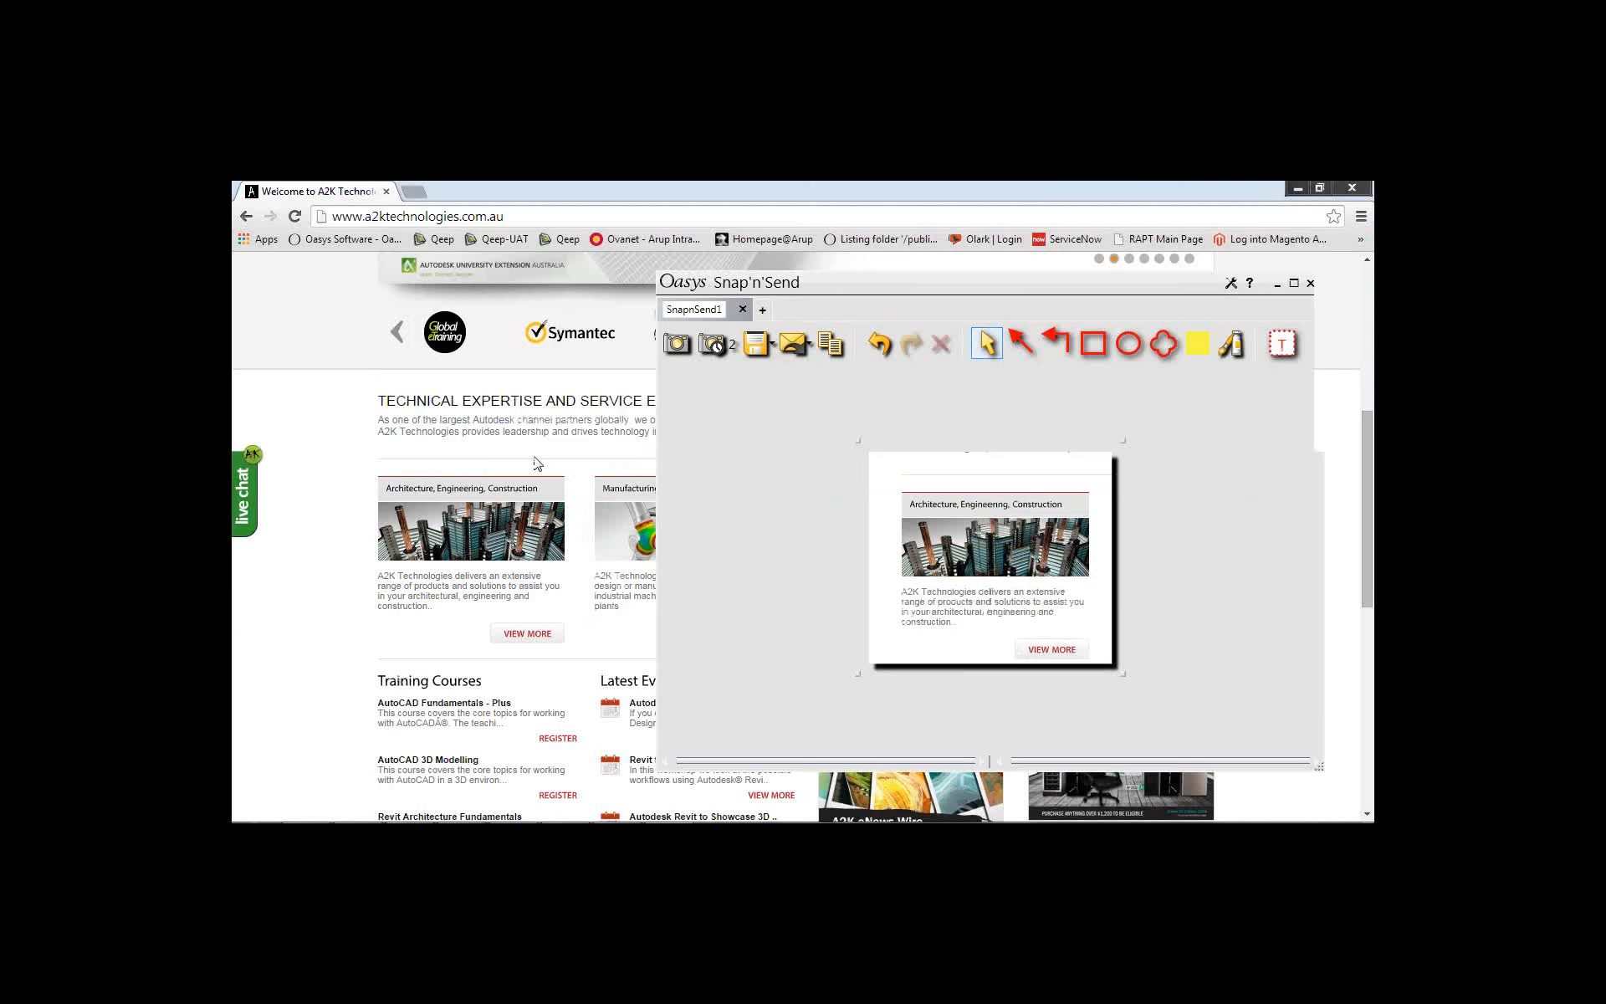
# Maximise Snap'n'Send and enlarge the canvas upward and to the right of the captured image for annotations
pyautogui.moveTo(911, 278); pyautogui.dragTo(699, 278)
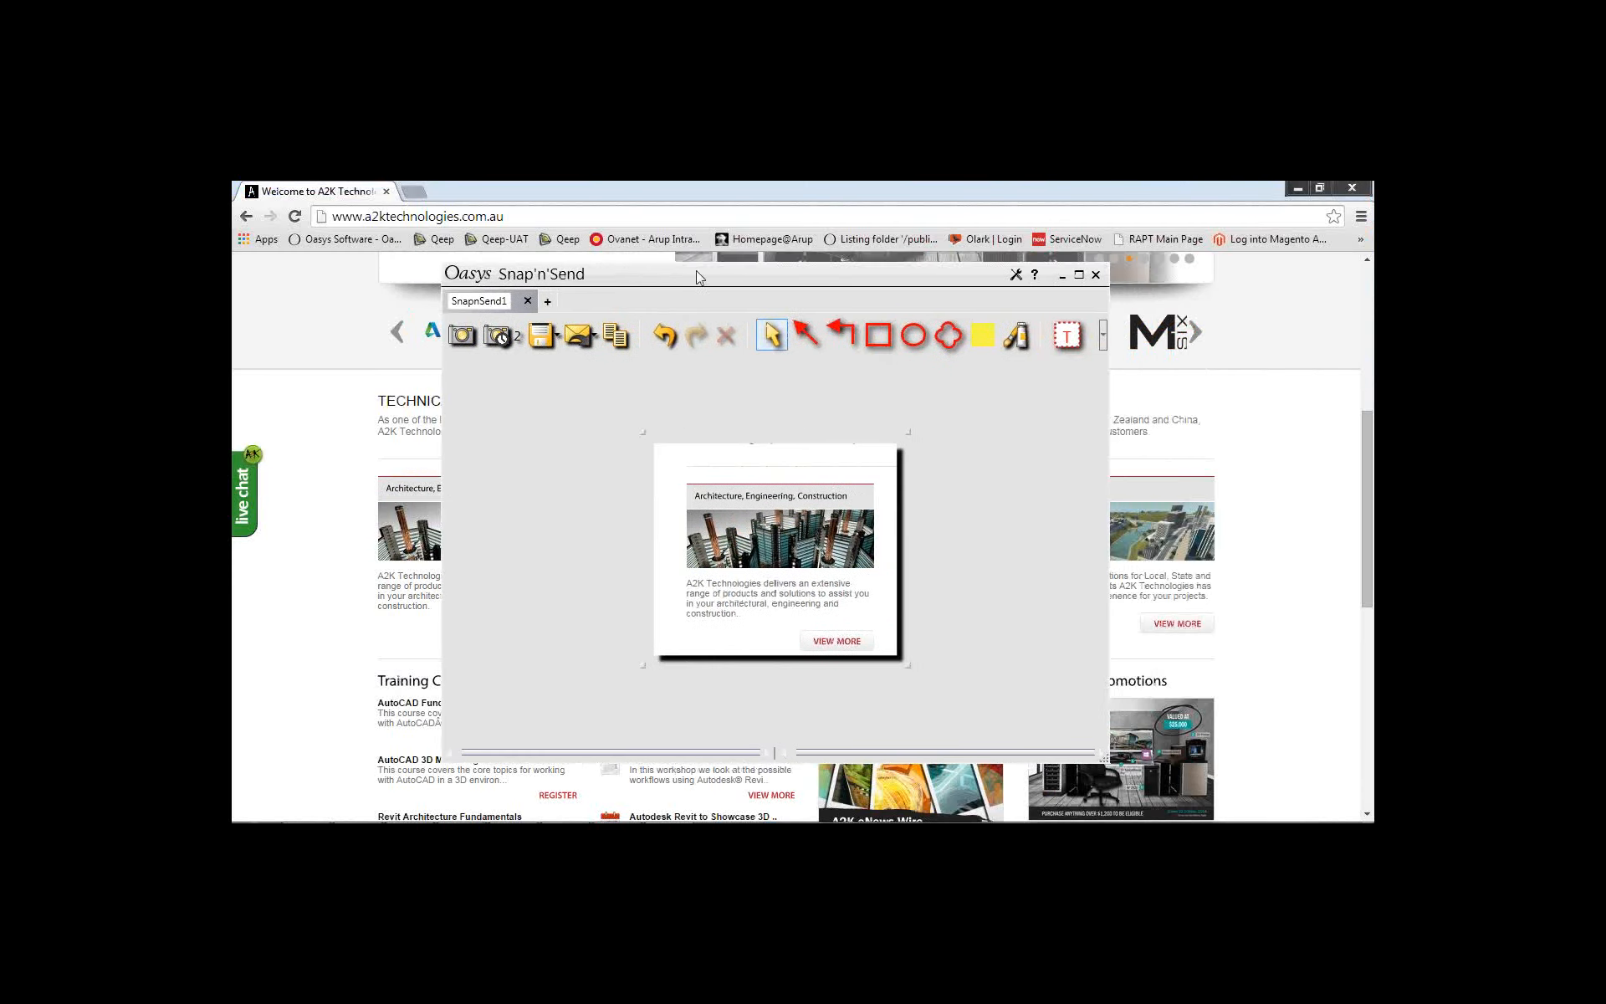
pyautogui.doubleClick(700, 279)
pyautogui.moveTo(934, 421); pyautogui.dragTo(1114, 375)
# Add a "please change image" text box to the right of the captured section and draw a red arrow from it to the section
pyautogui.click(864, 263)
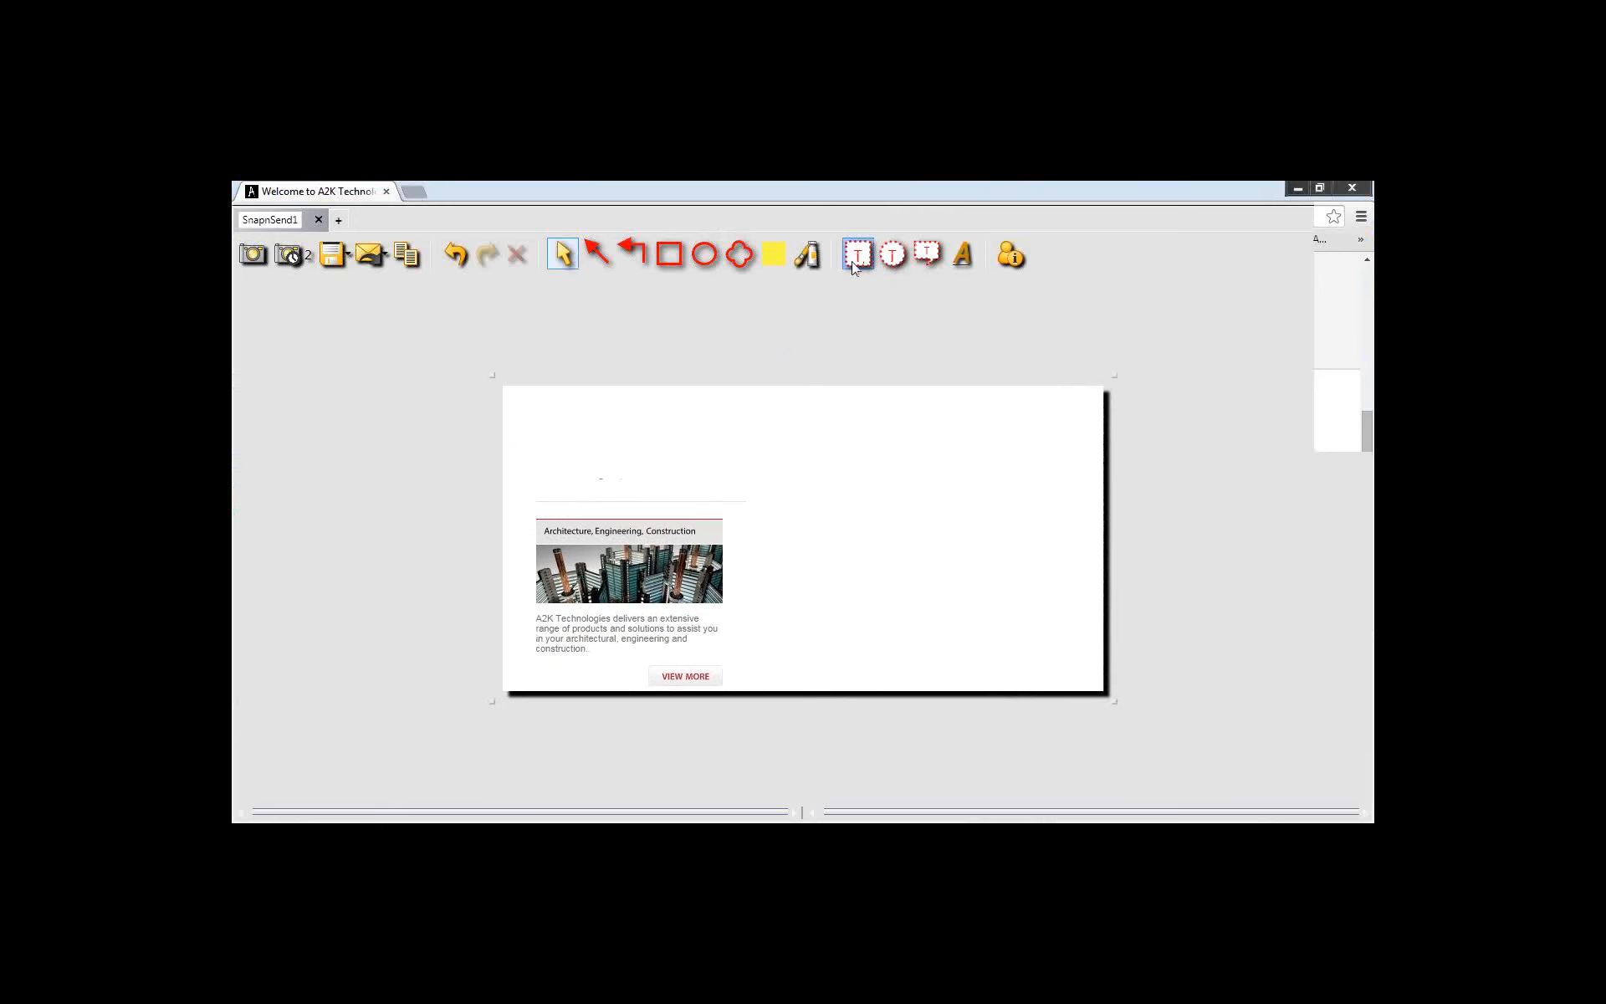
pyautogui.click(674, 502)
pyautogui.write('please cha')
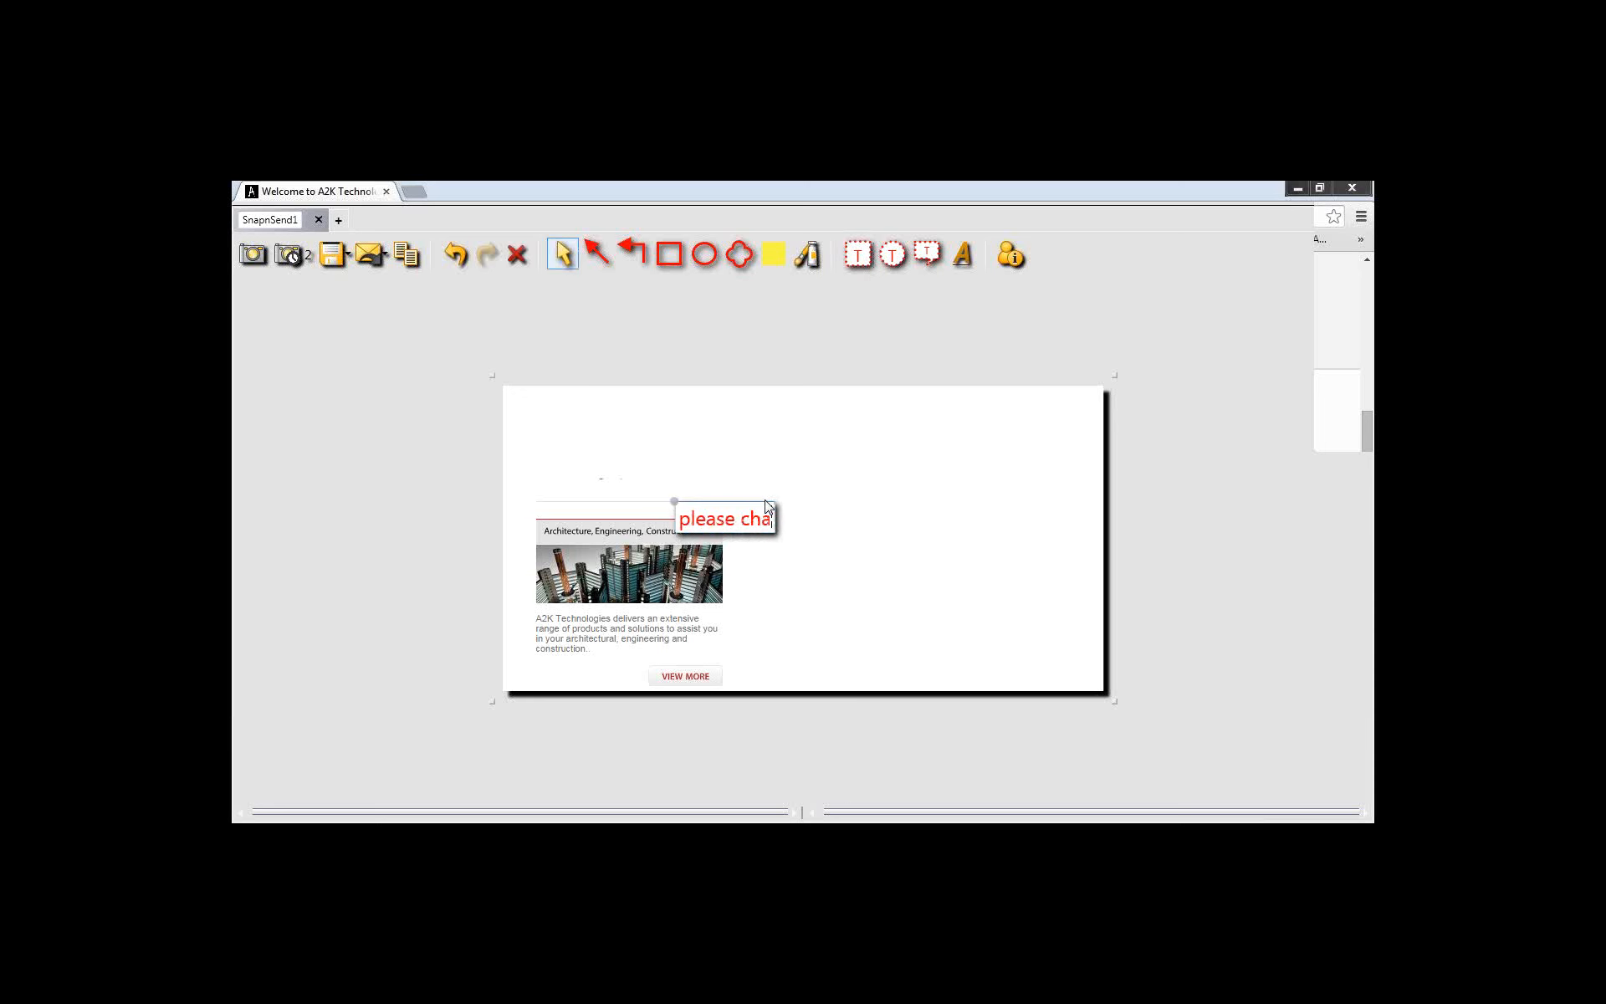
pyautogui.write('nge image')
pyautogui.click(790, 431)
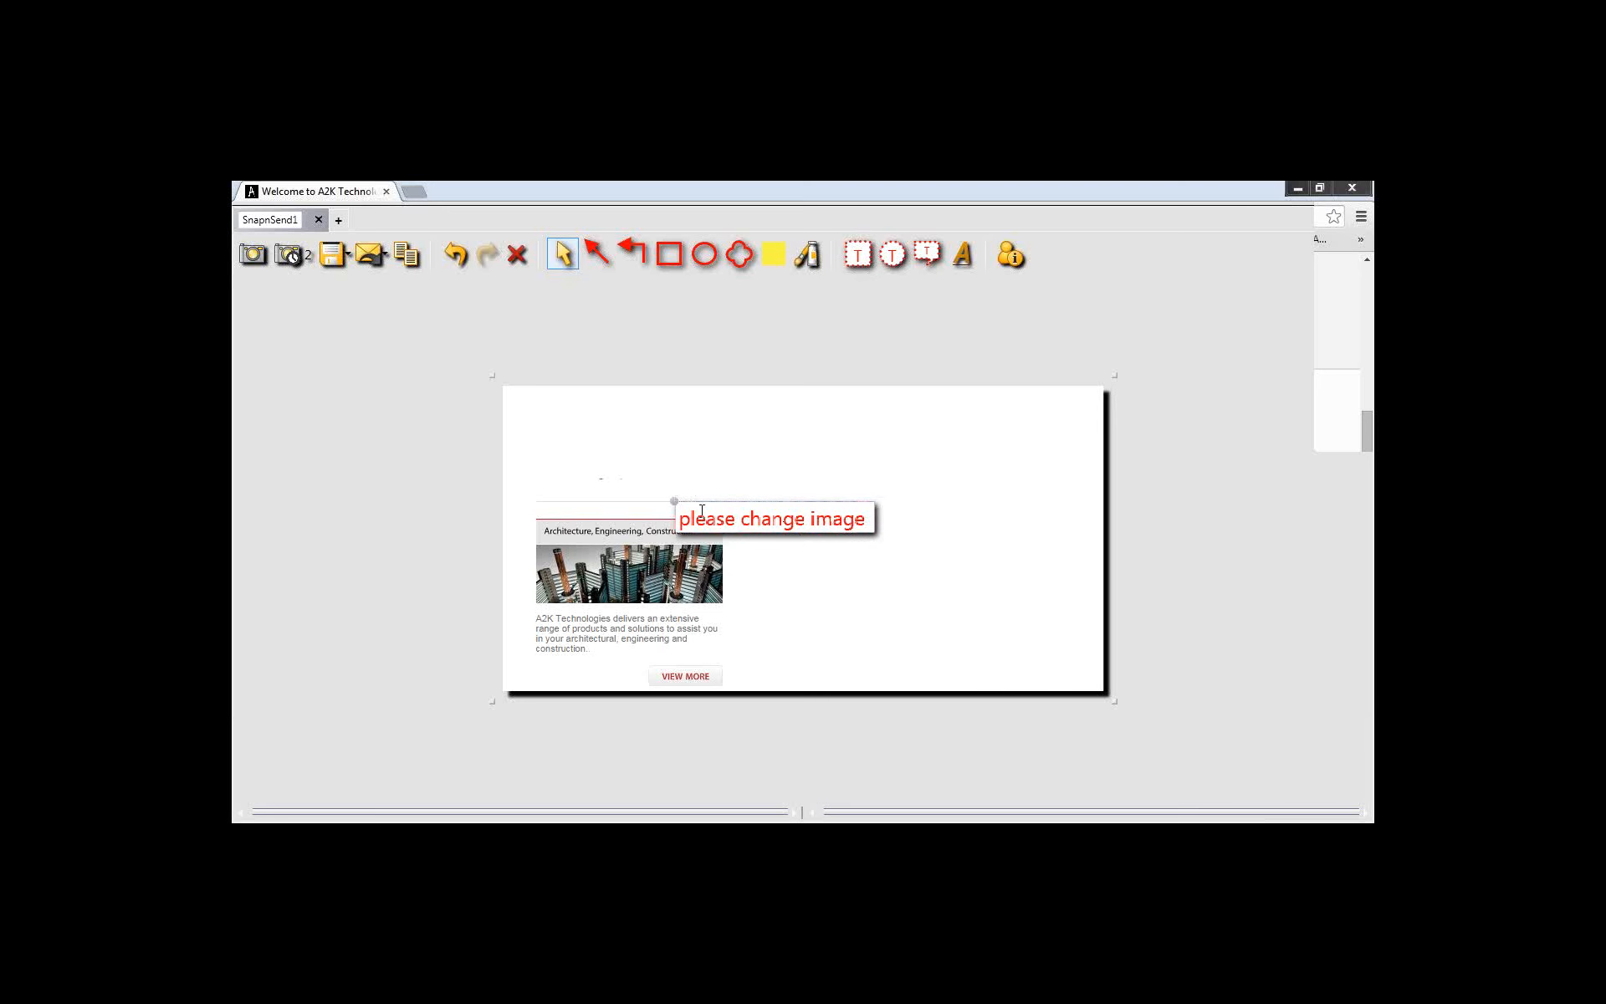
pyautogui.moveTo(703, 500); pyautogui.dragTo(820, 470)
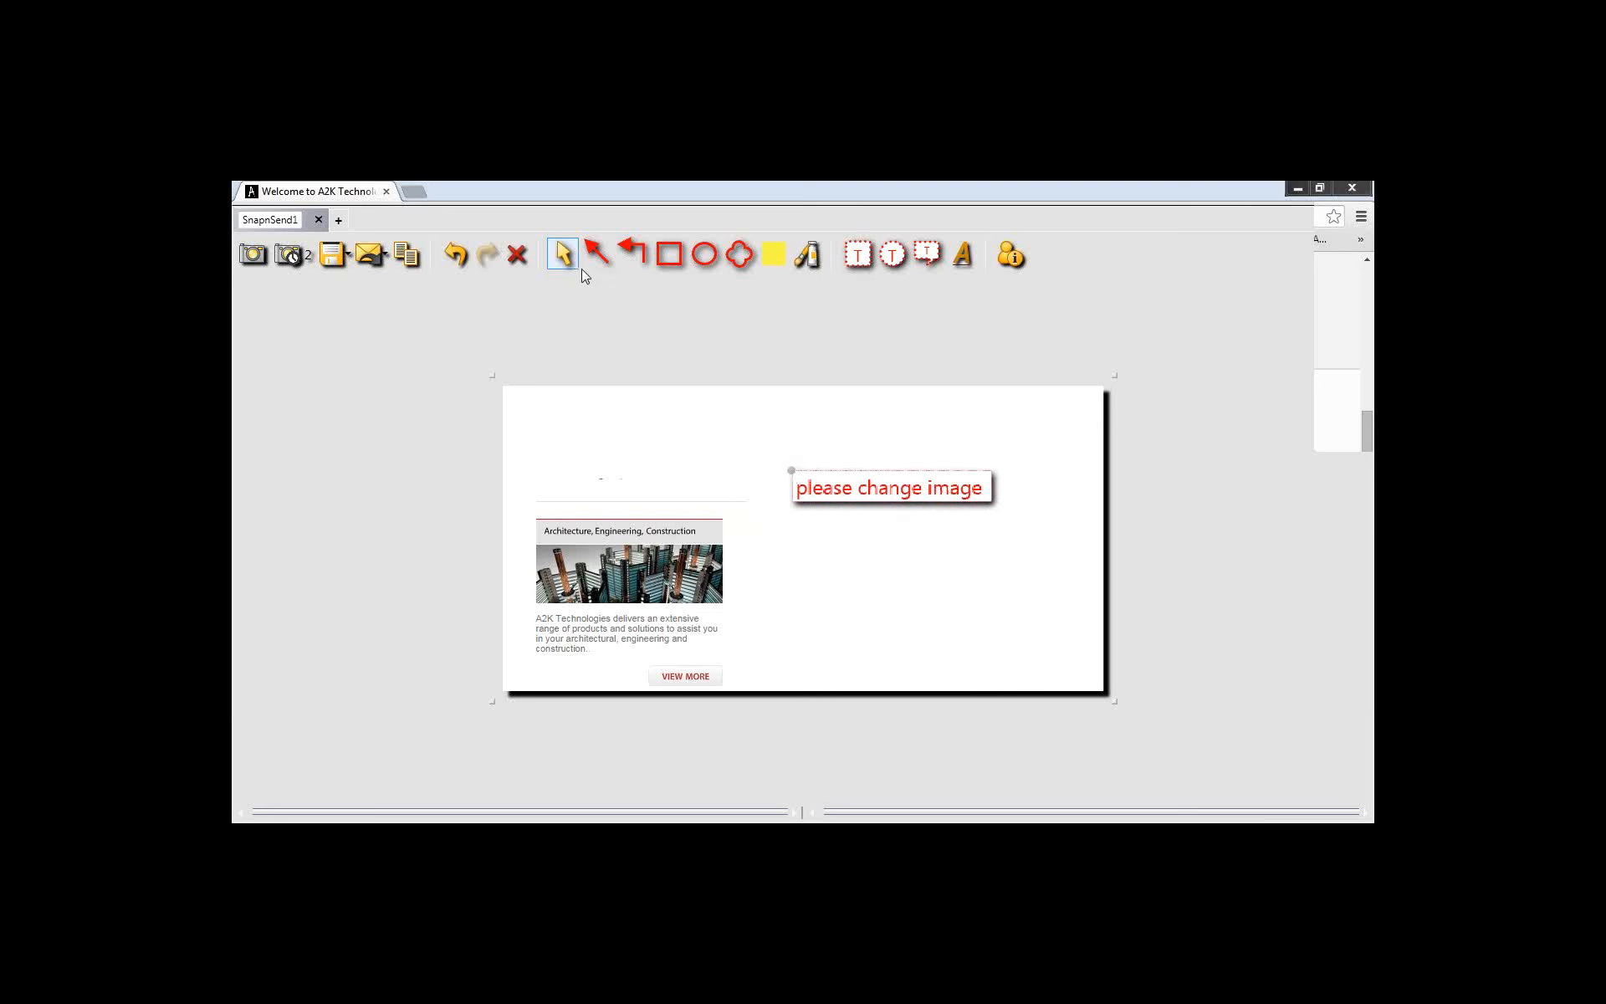
pyautogui.click(598, 255)
pyautogui.moveTo(743, 516); pyautogui.dragTo(777, 483)
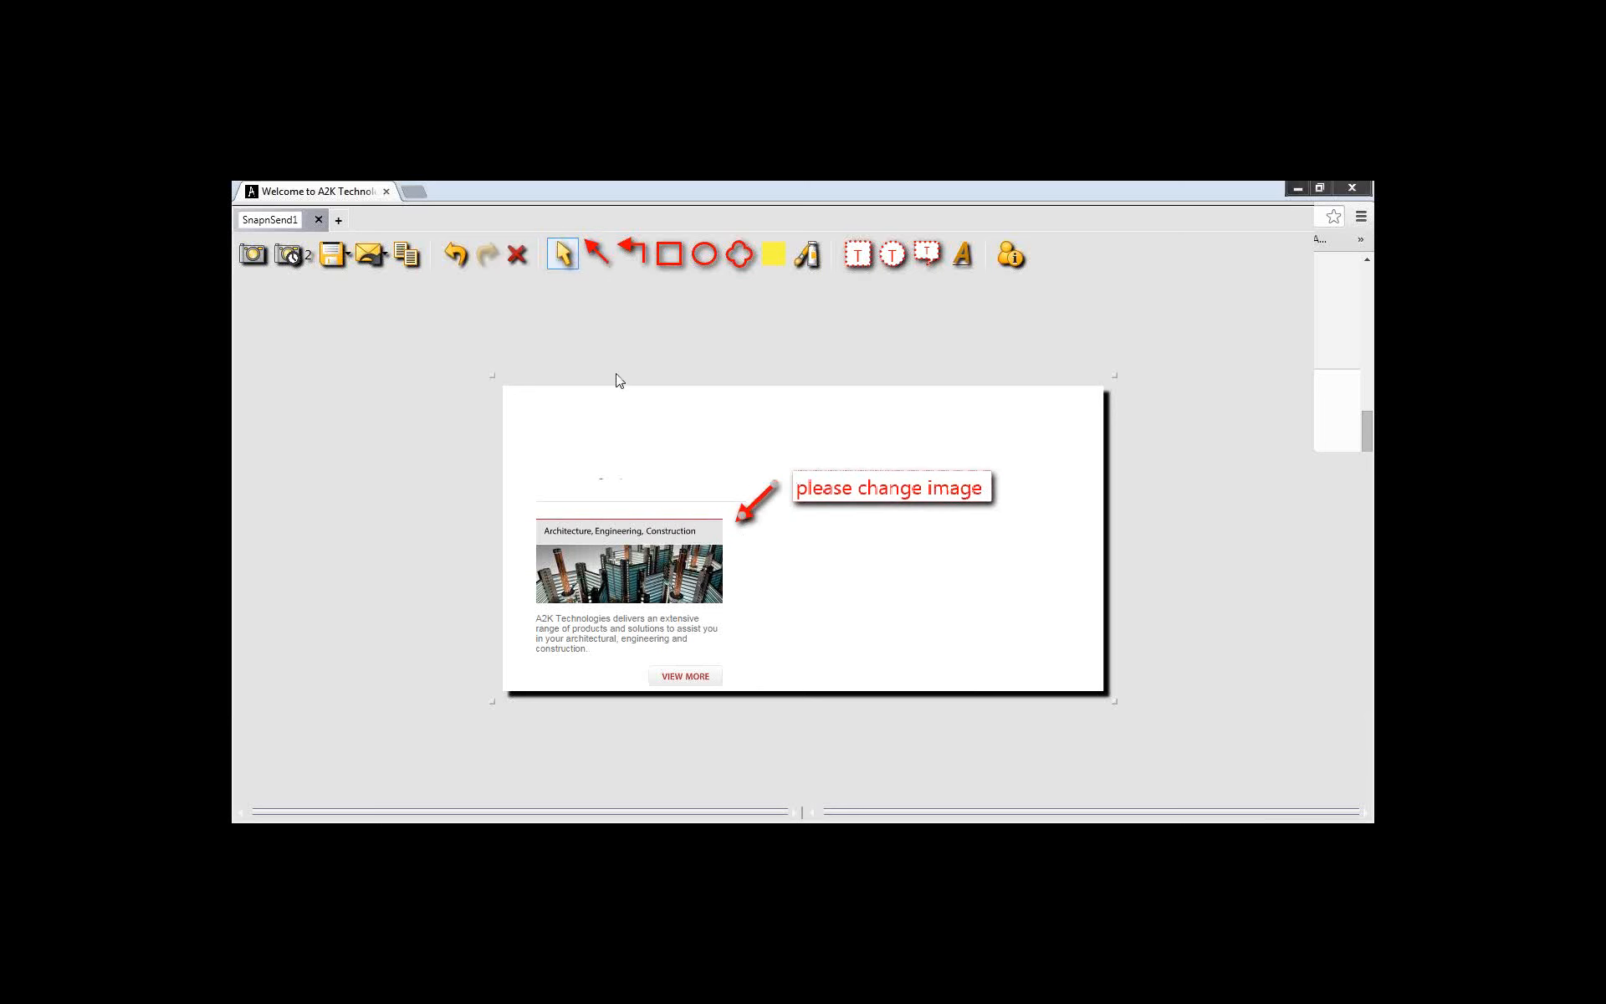
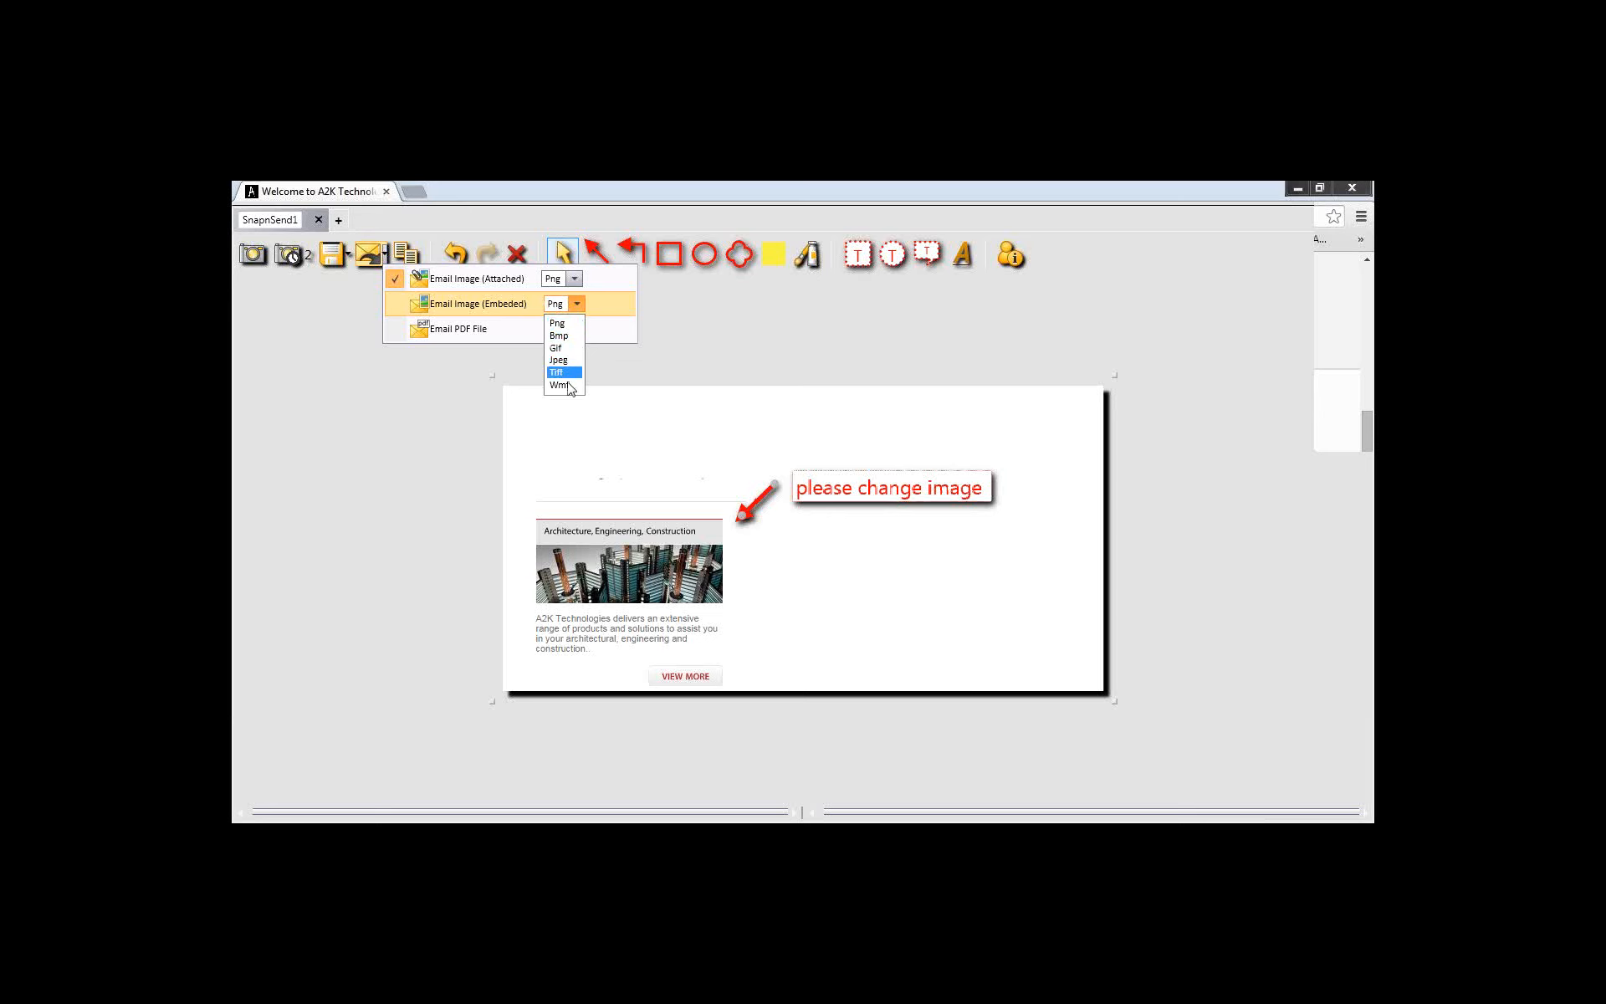
# Set the capture's email option to Email Image (Embedded) in Png format
pyautogui.click(493, 303)
pyautogui.click(492, 305)
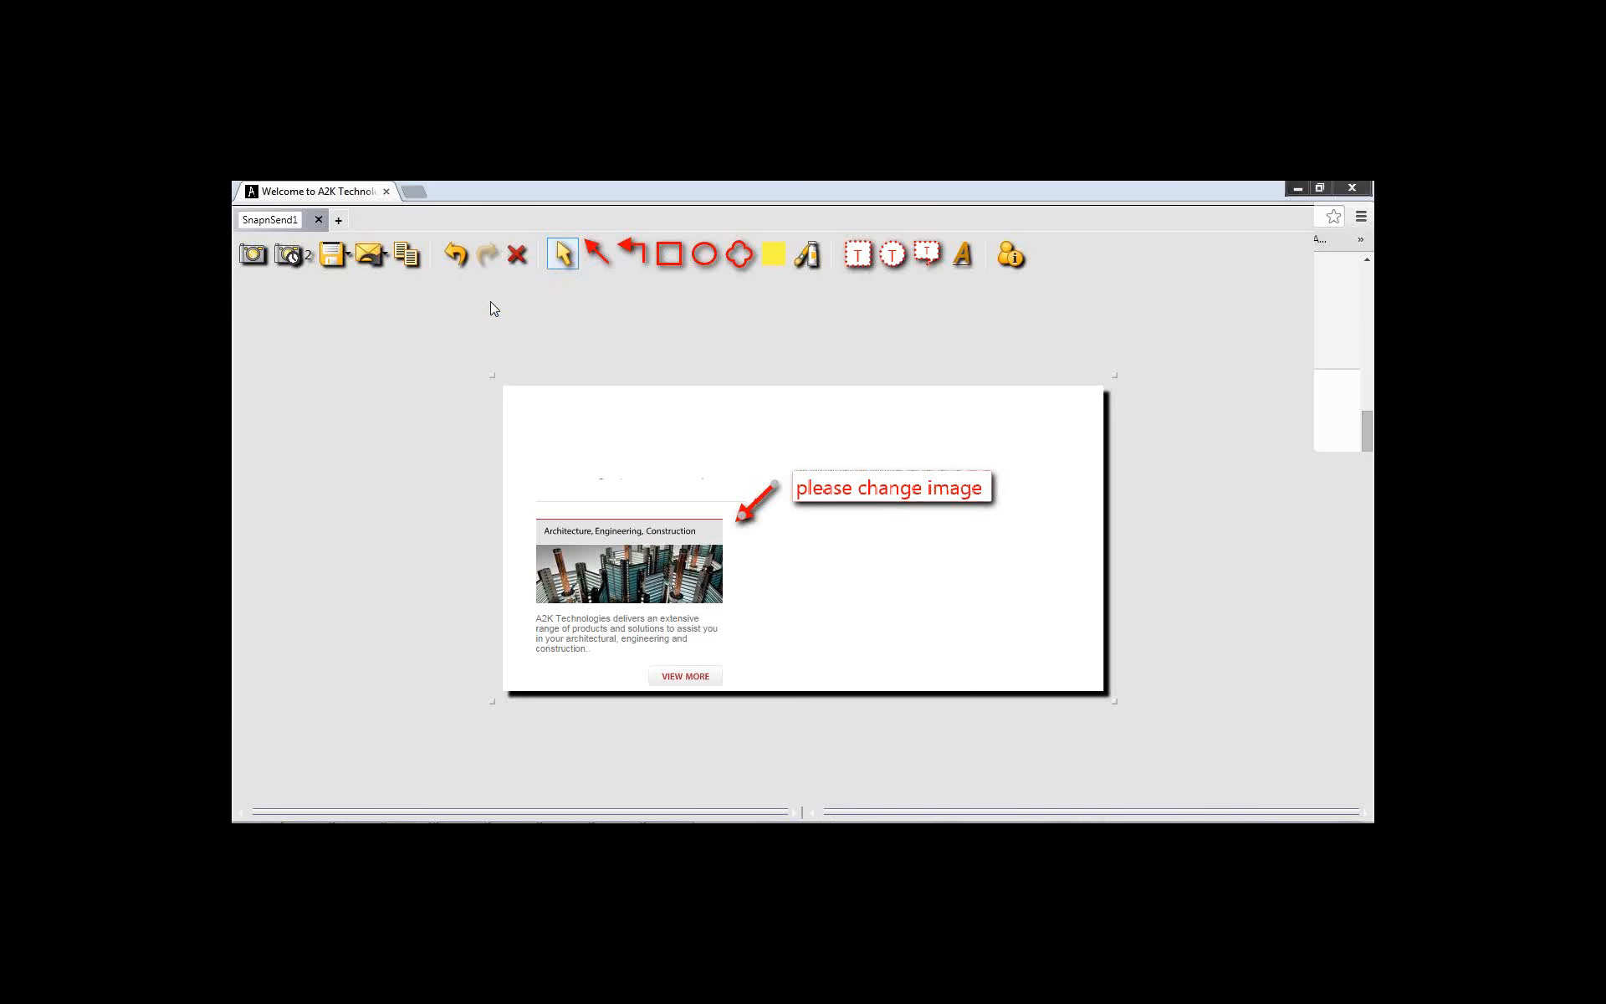
pyautogui.click(1259, 259)
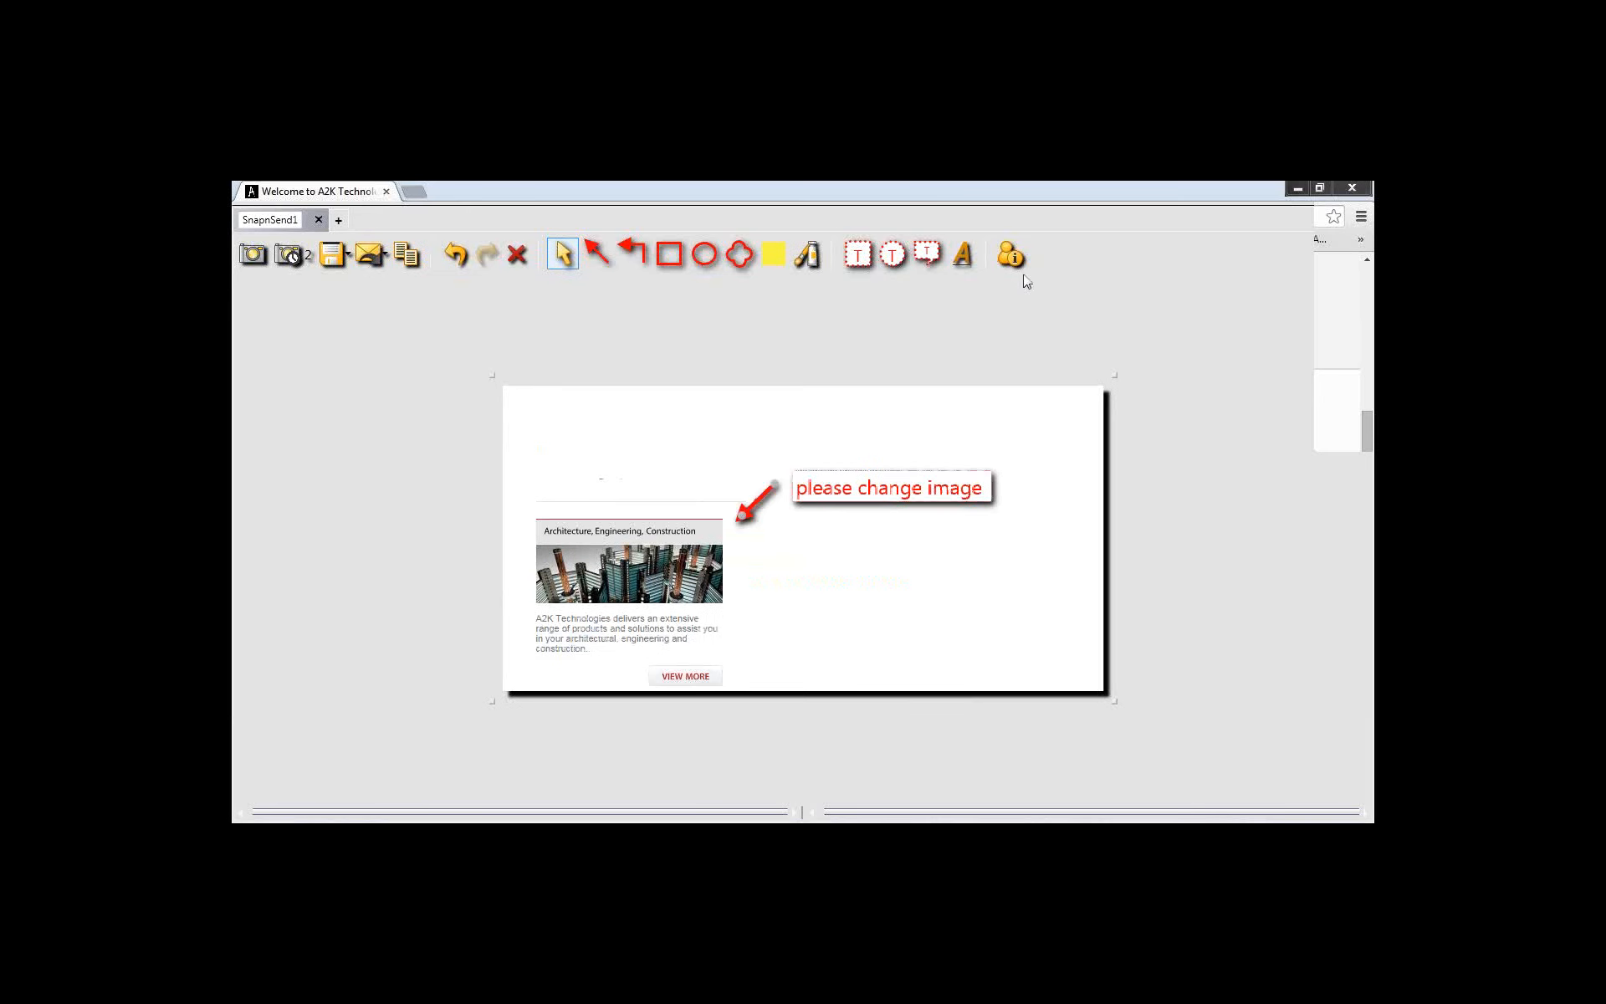
pyautogui.click(384, 255)
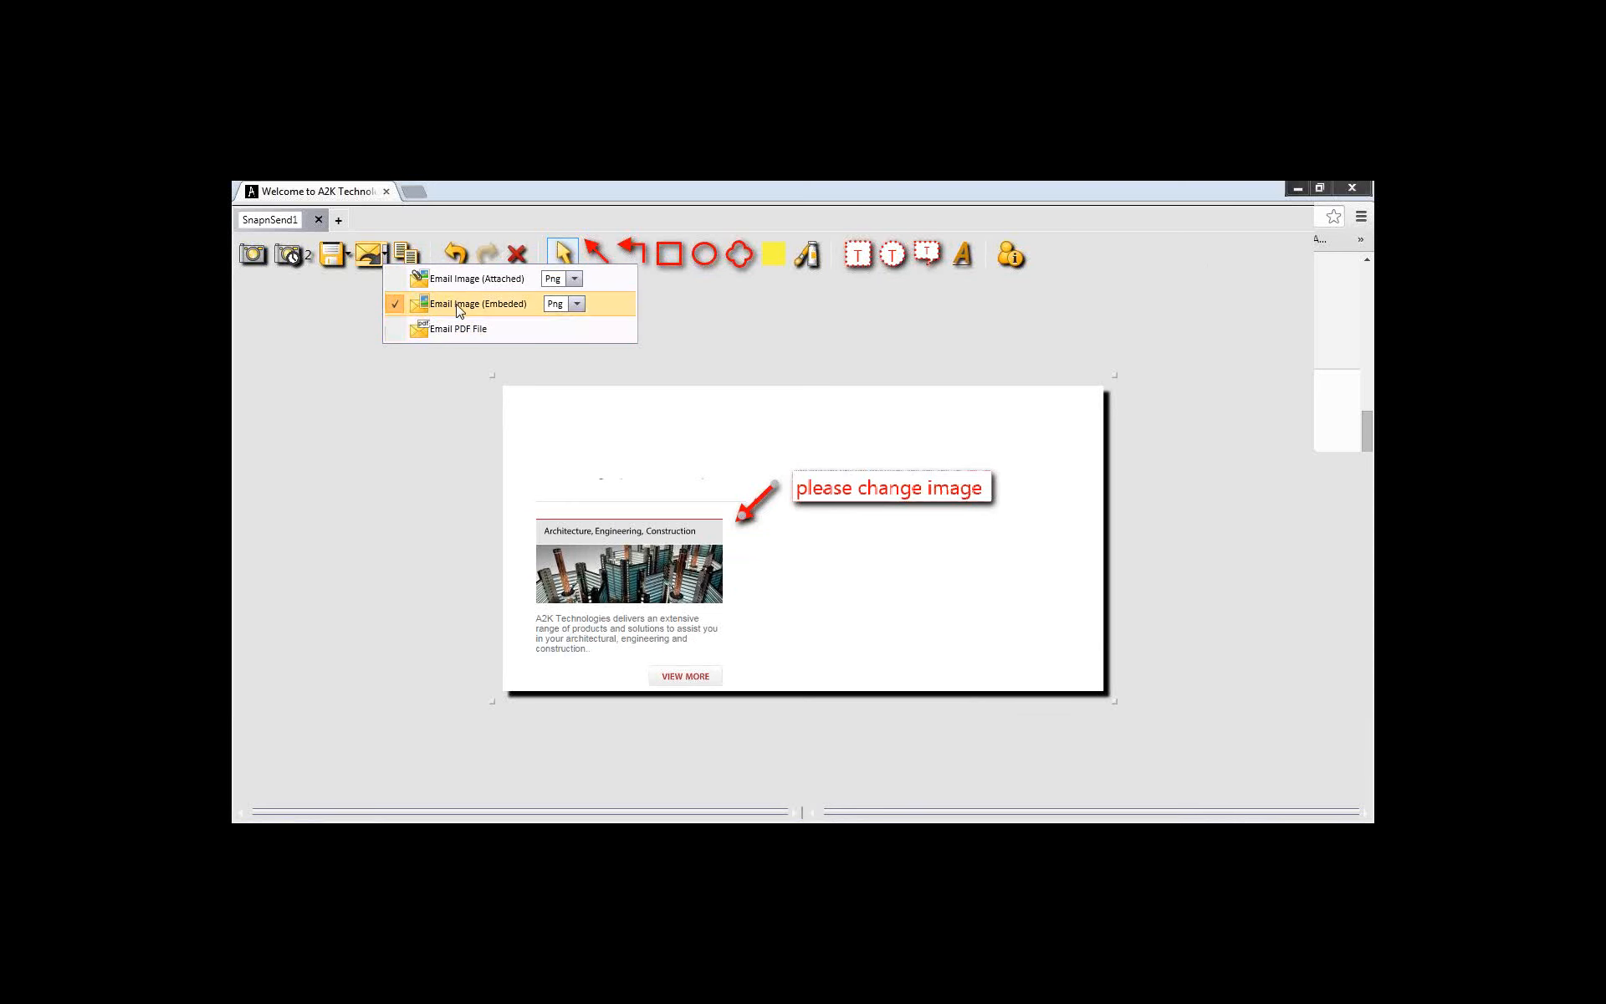
pyautogui.click(446, 413)
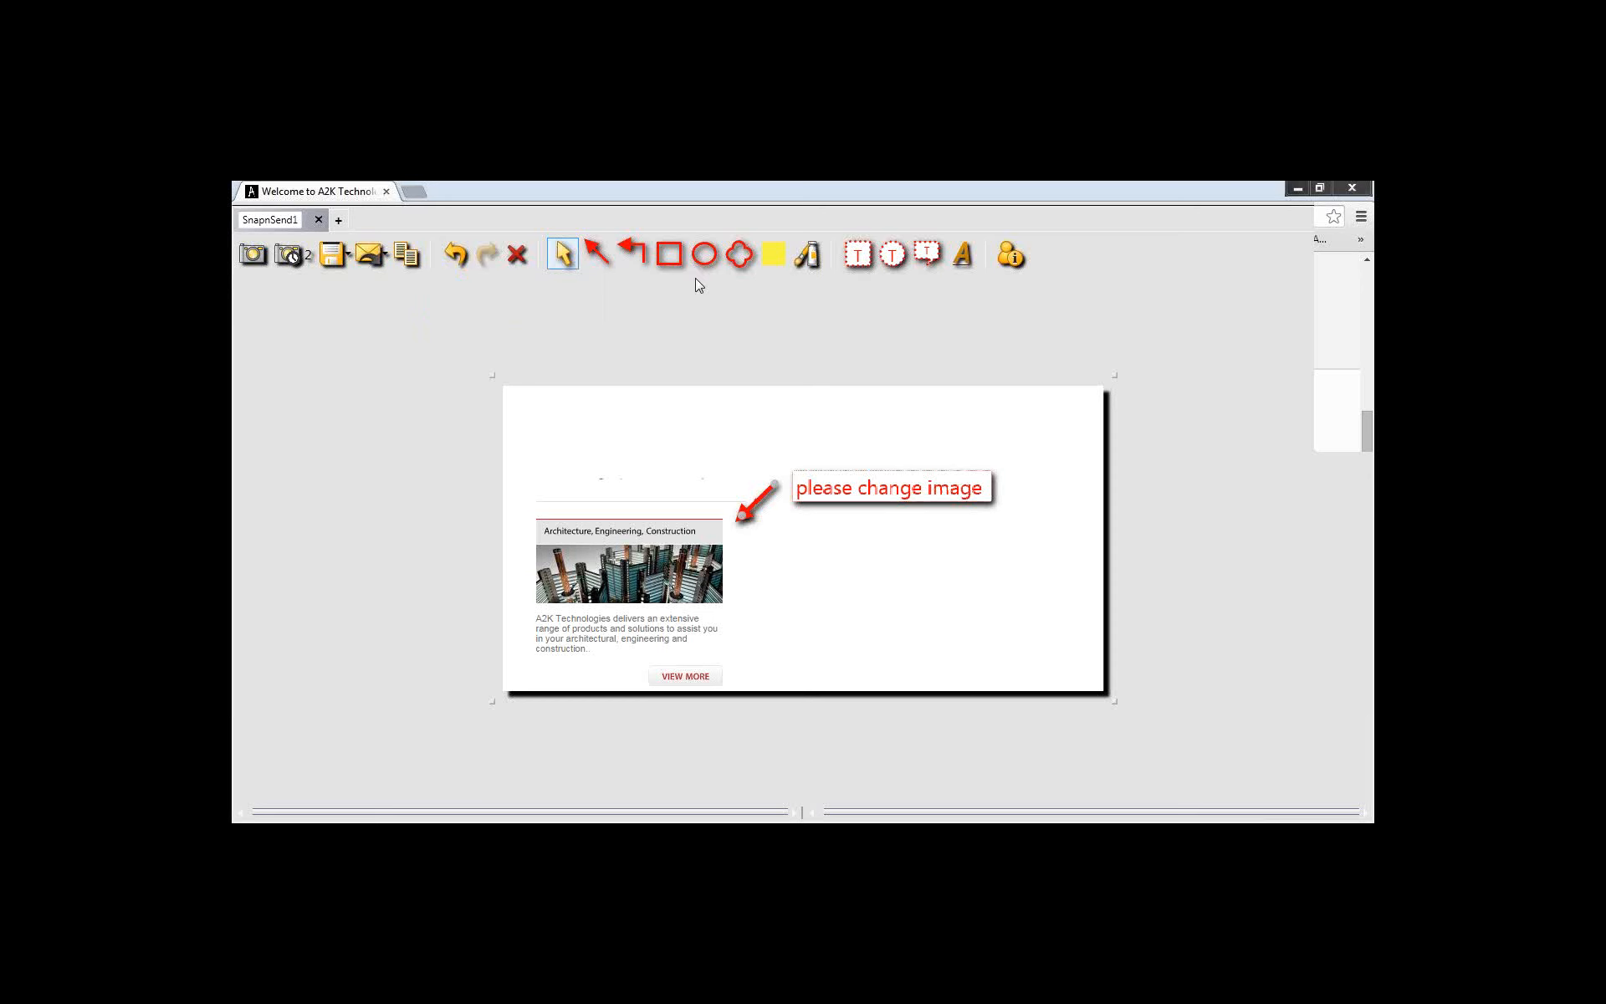
# Draw a red revision cloud and position it over the Architecture, Engineering, Construction heading in the capture
pyautogui.click(736, 260)
pyautogui.moveTo(566, 499)
pyautogui.mouseDown()
pyautogui.moveTo(669, 489)
pyautogui.moveTo(703, 503)
pyautogui.moveTo(721, 541)
pyautogui.moveTo(520, 541)
pyautogui.moveTo(524, 512)
pyautogui.mouseUp()
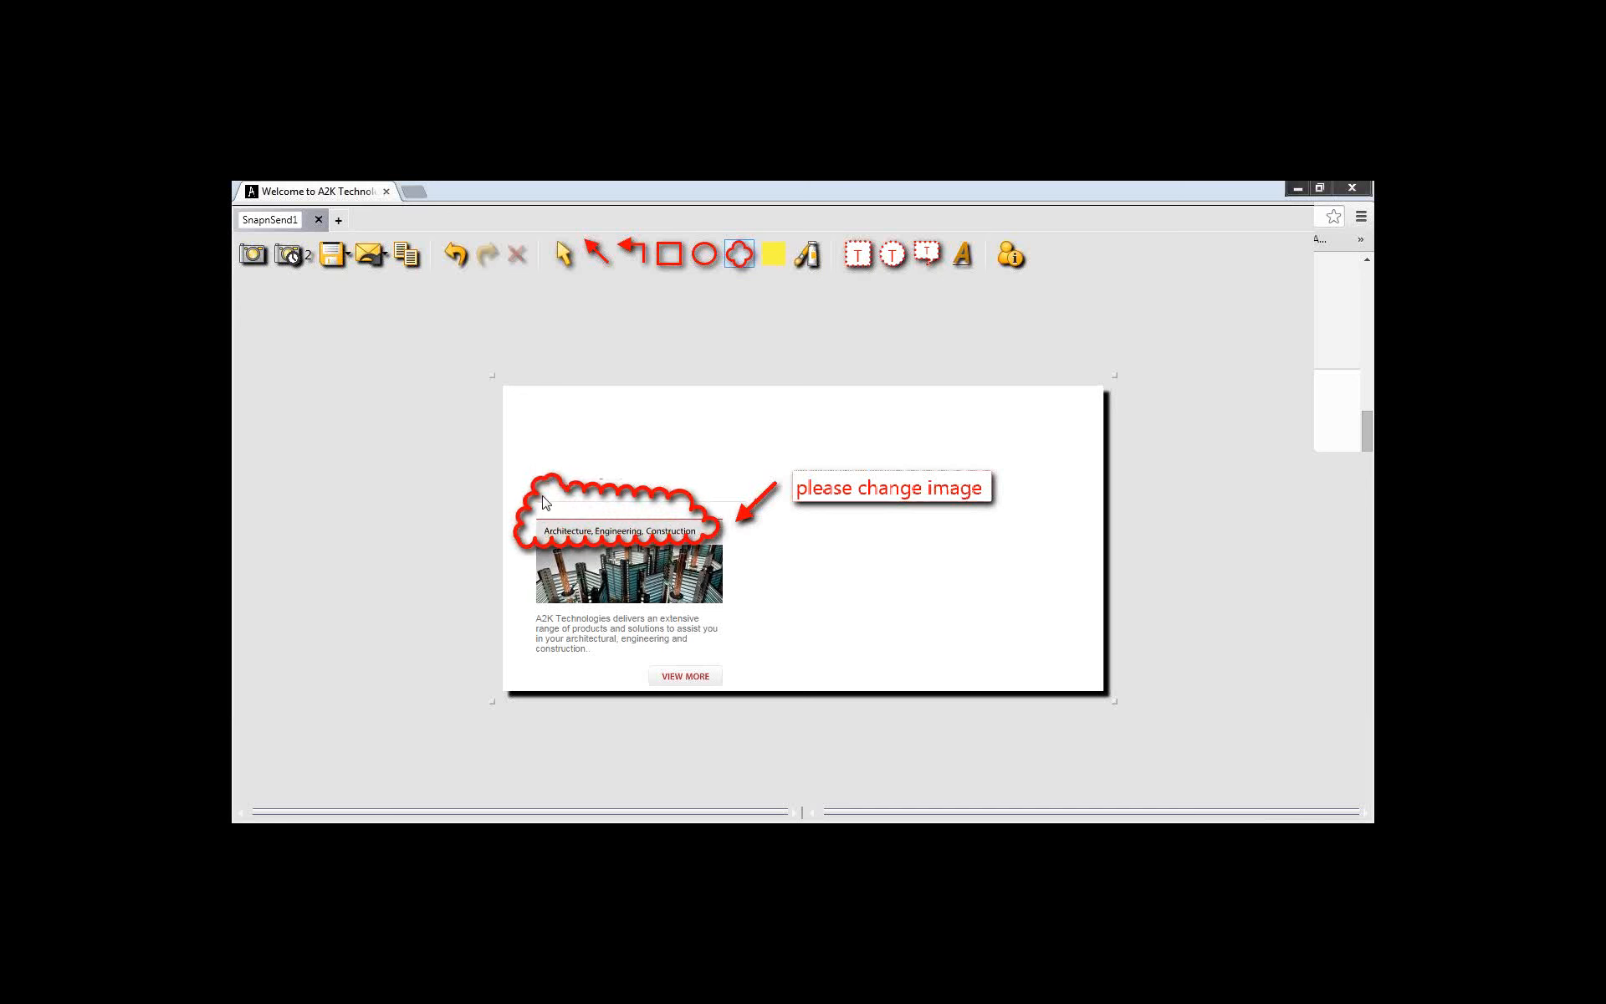
pyautogui.doubleClick(542, 492)
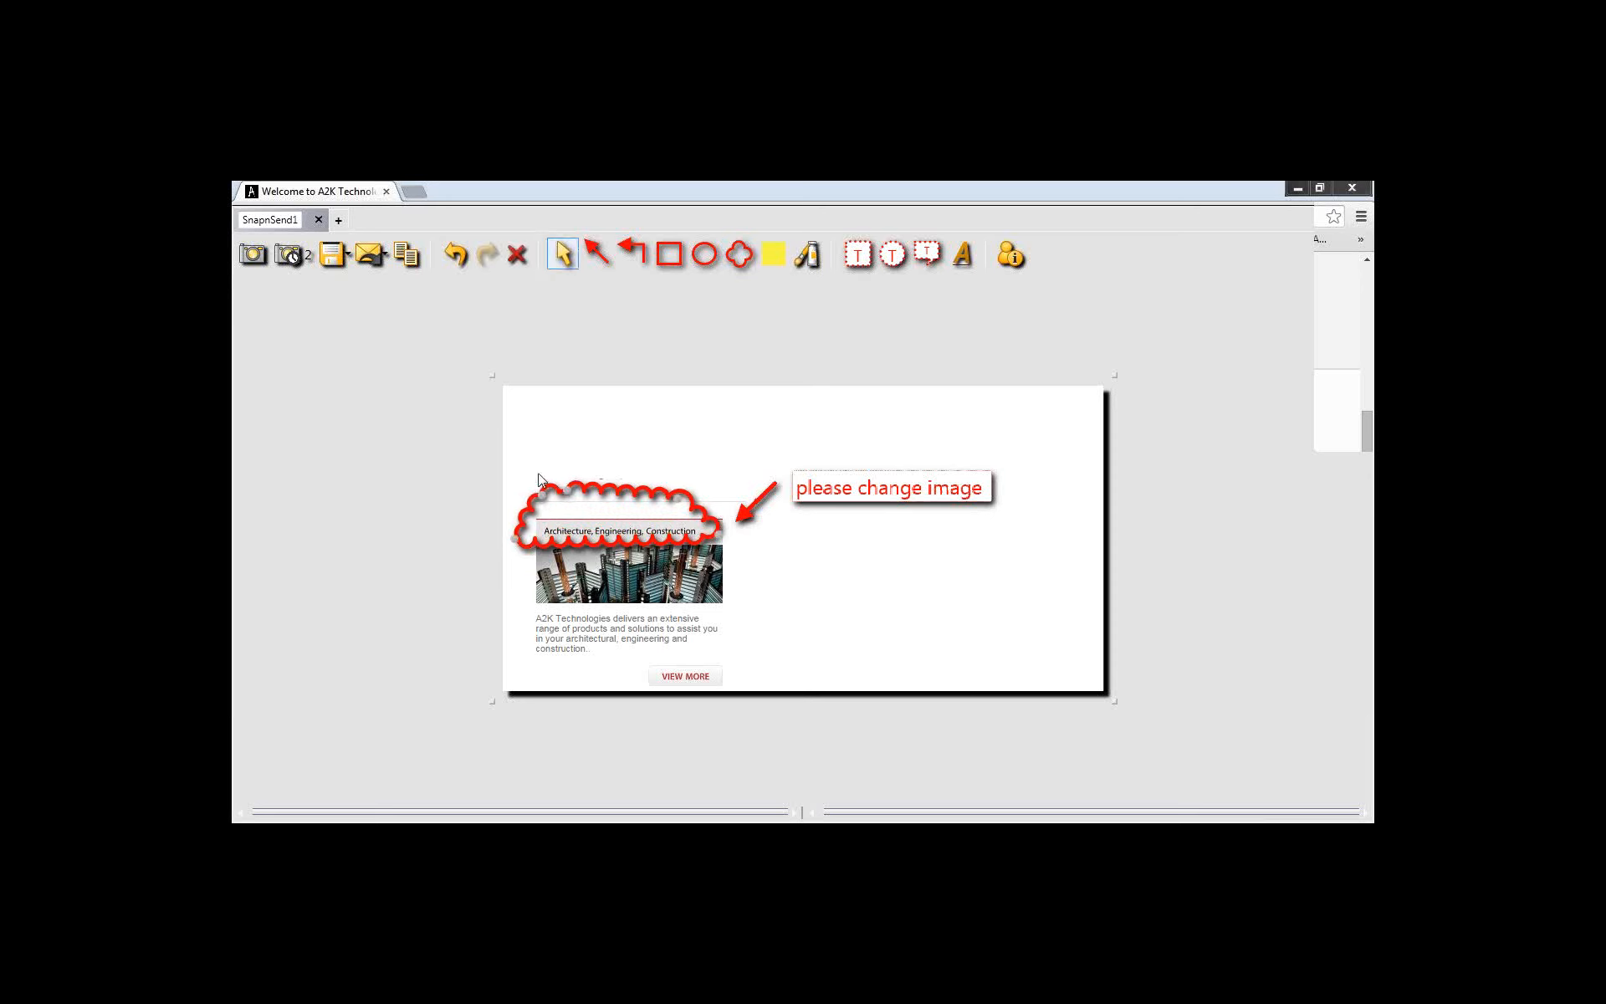
pyautogui.moveTo(617, 485); pyautogui.dragTo(635, 454)
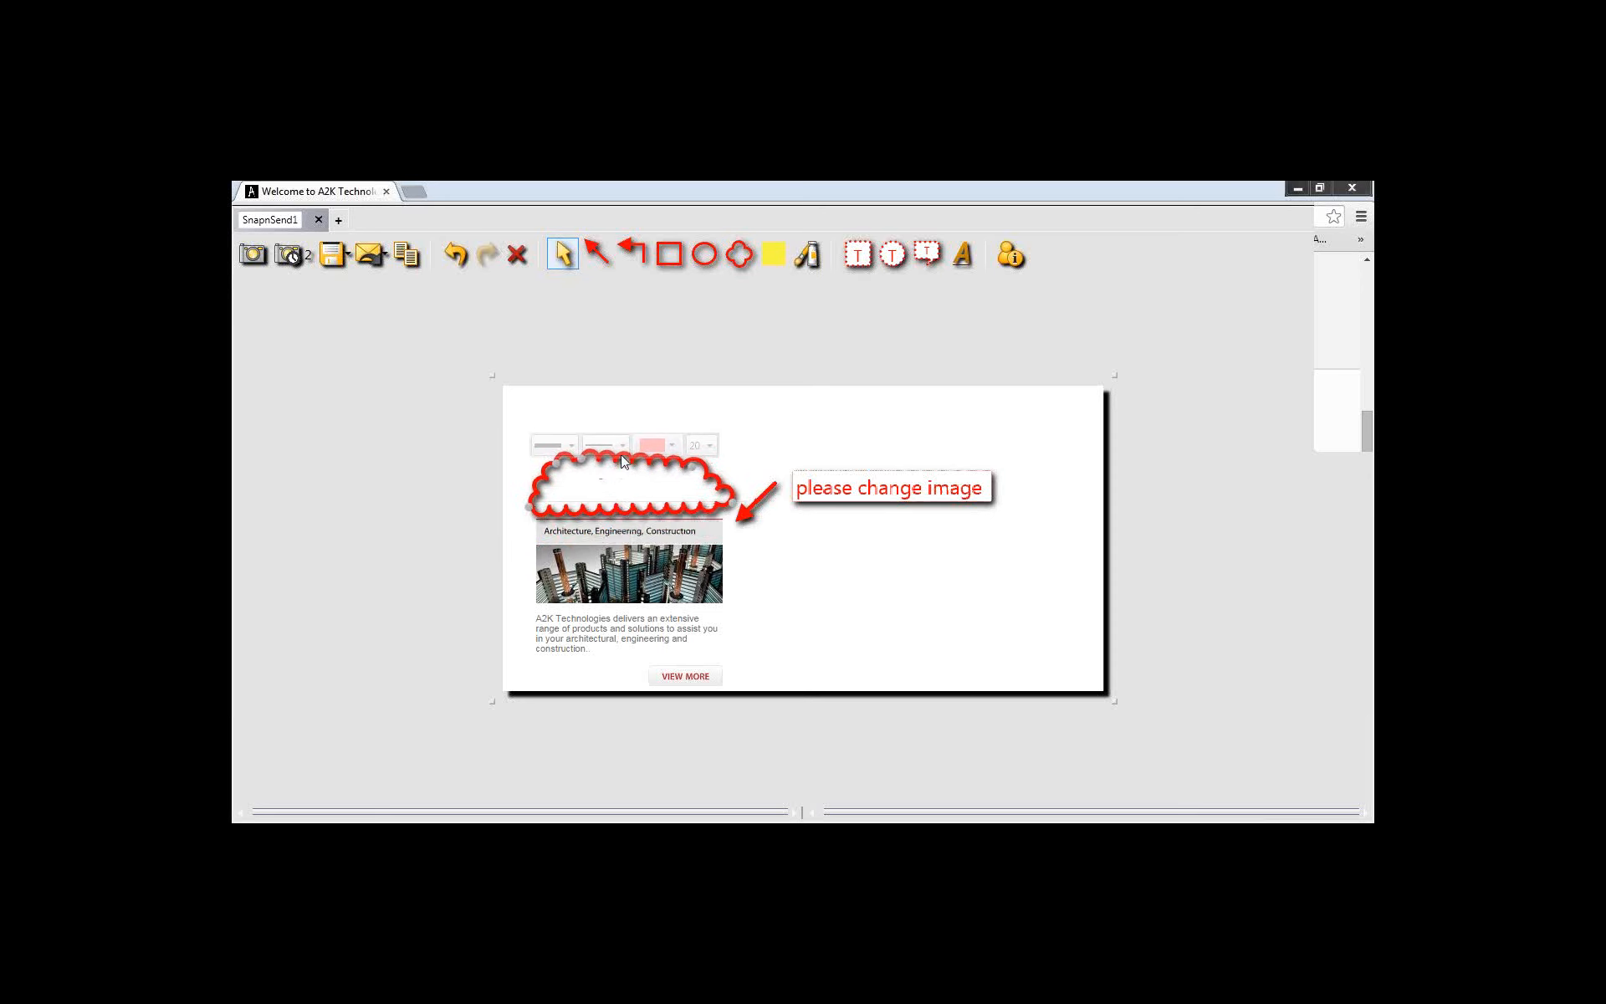
pyautogui.moveTo(704, 509); pyautogui.dragTo(728, 541)
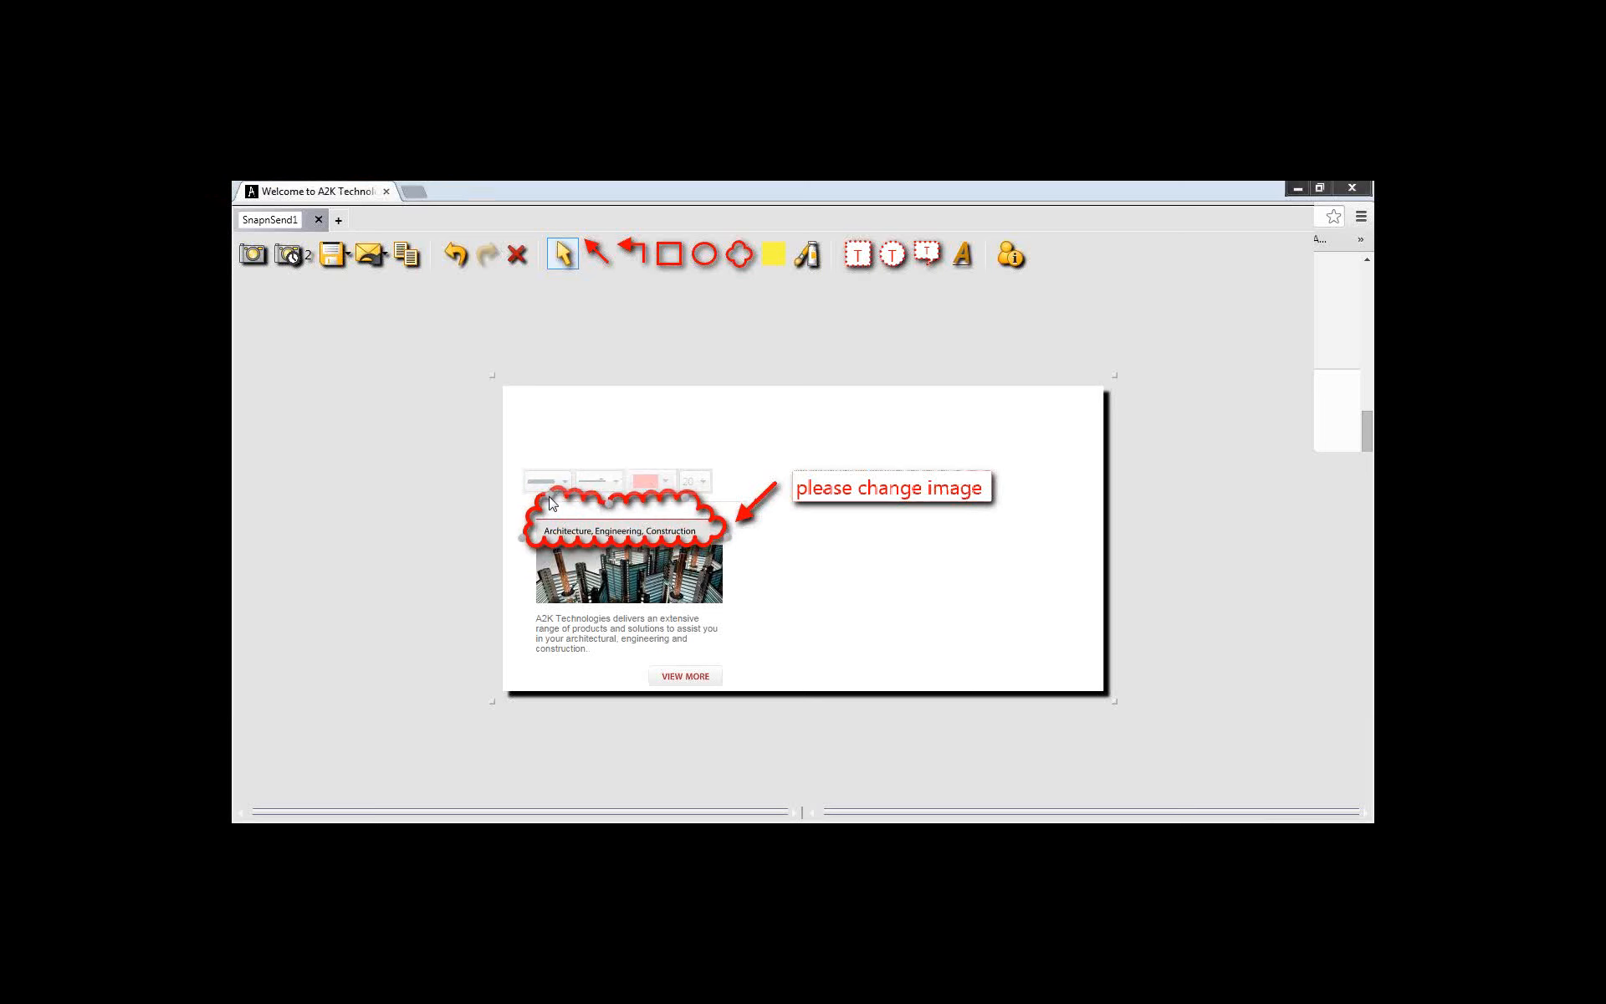
# Create an email with the annotated capture embedded, enter the recipient's address and write "Please review change" above the image
pyautogui.moveTo(547, 496); pyautogui.dragTo(550, 510)
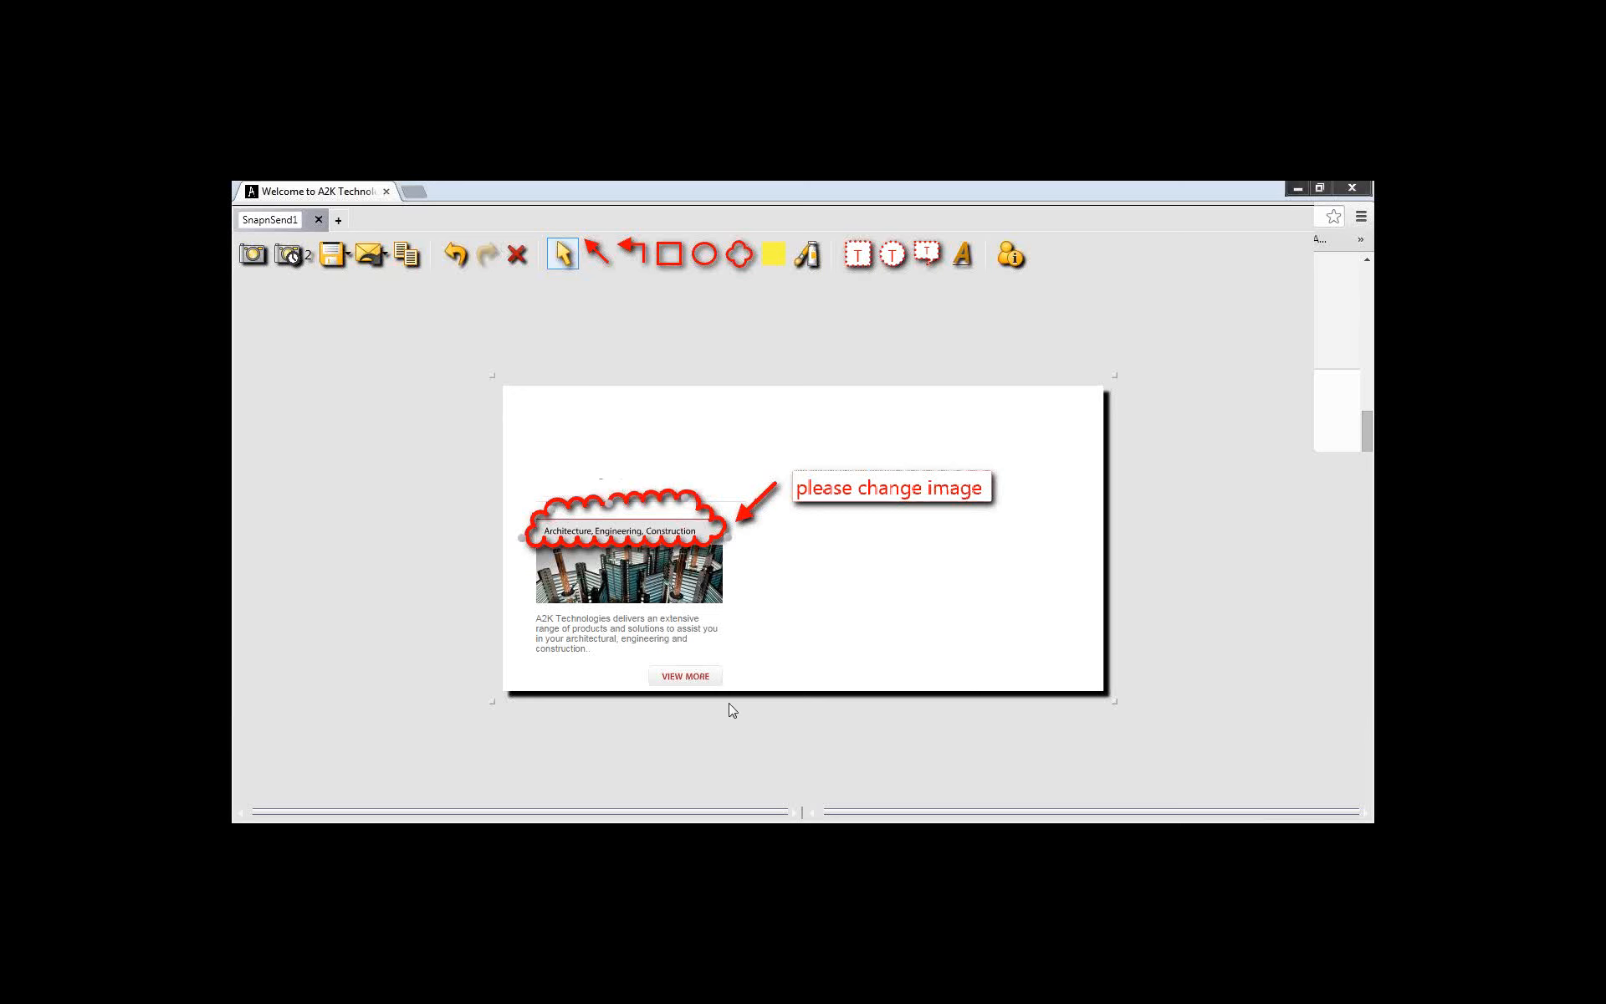
pyautogui.click(383, 254)
pyautogui.click(461, 308)
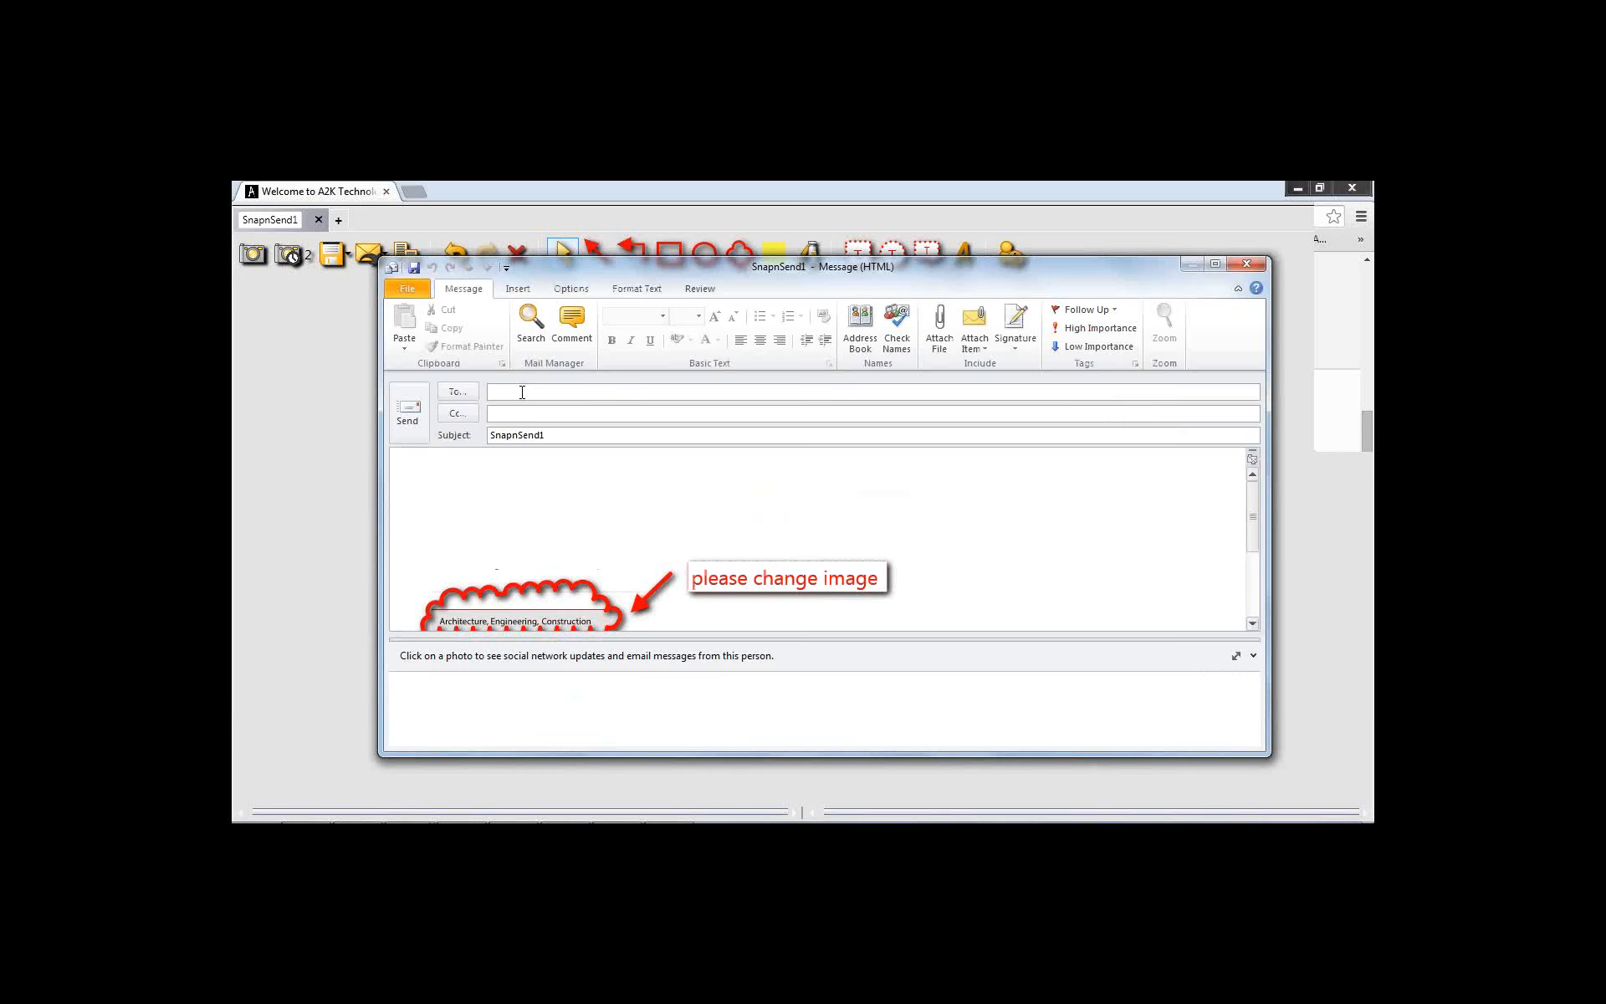
pyautogui.write('s (Shan')
pyautogui.write('el')
pyautogui.click(598, 412)
pyautogui.click(528, 485)
pyautogui.write('Pl')
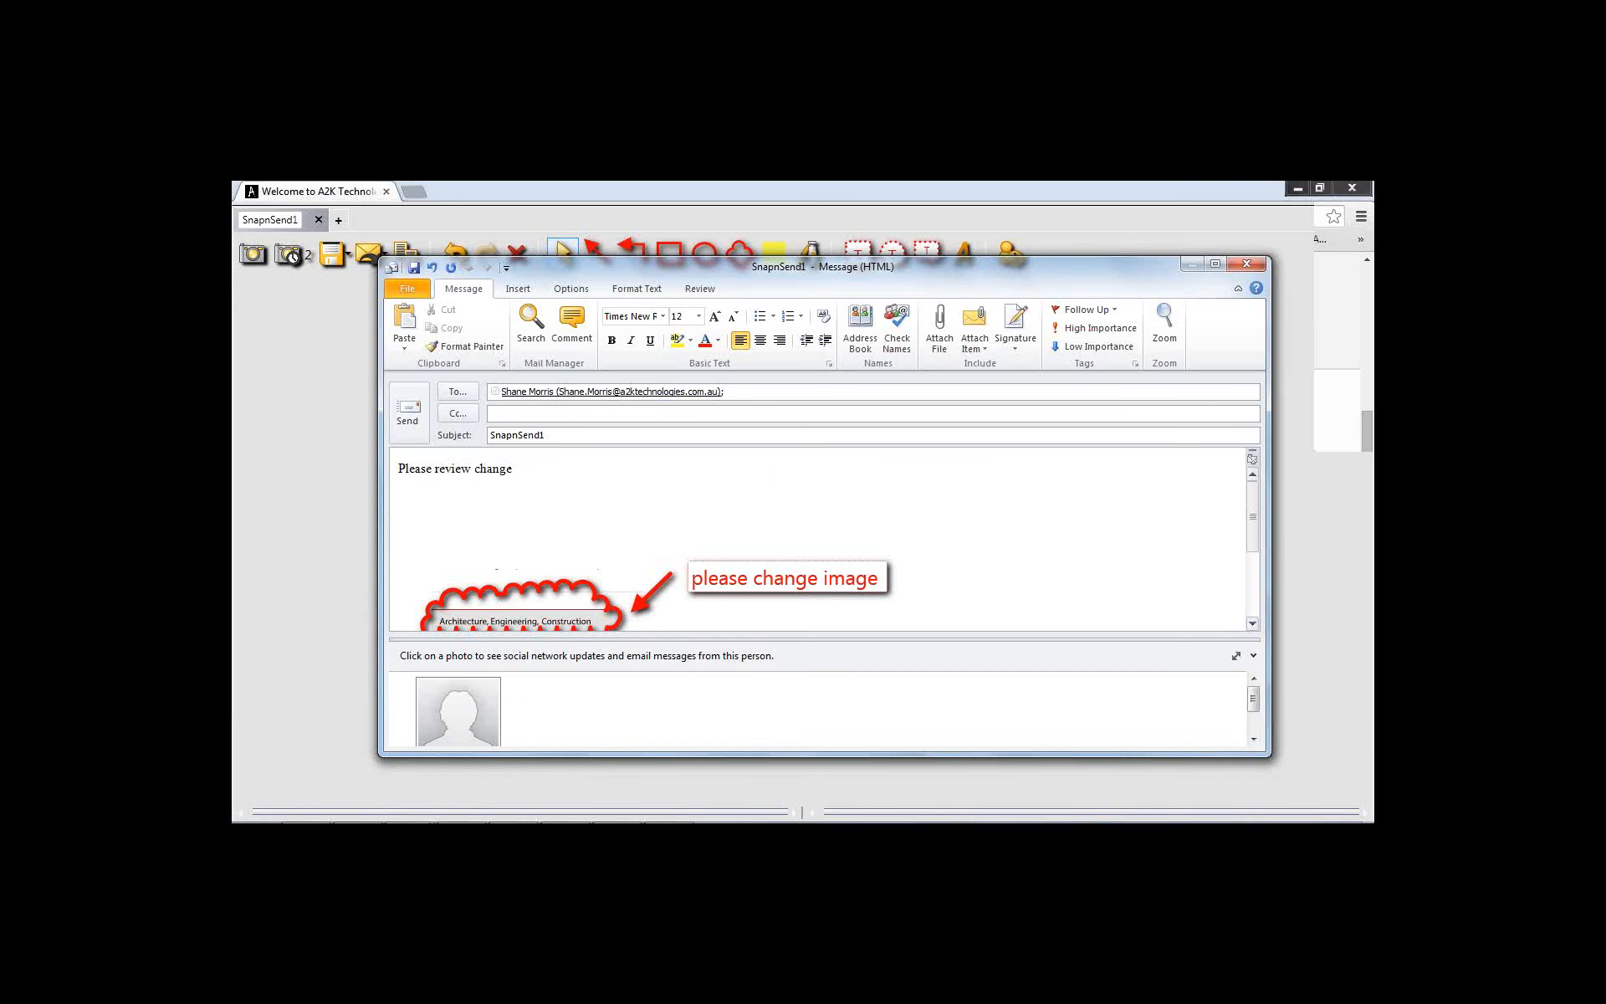
pyautogui.press('Delete')
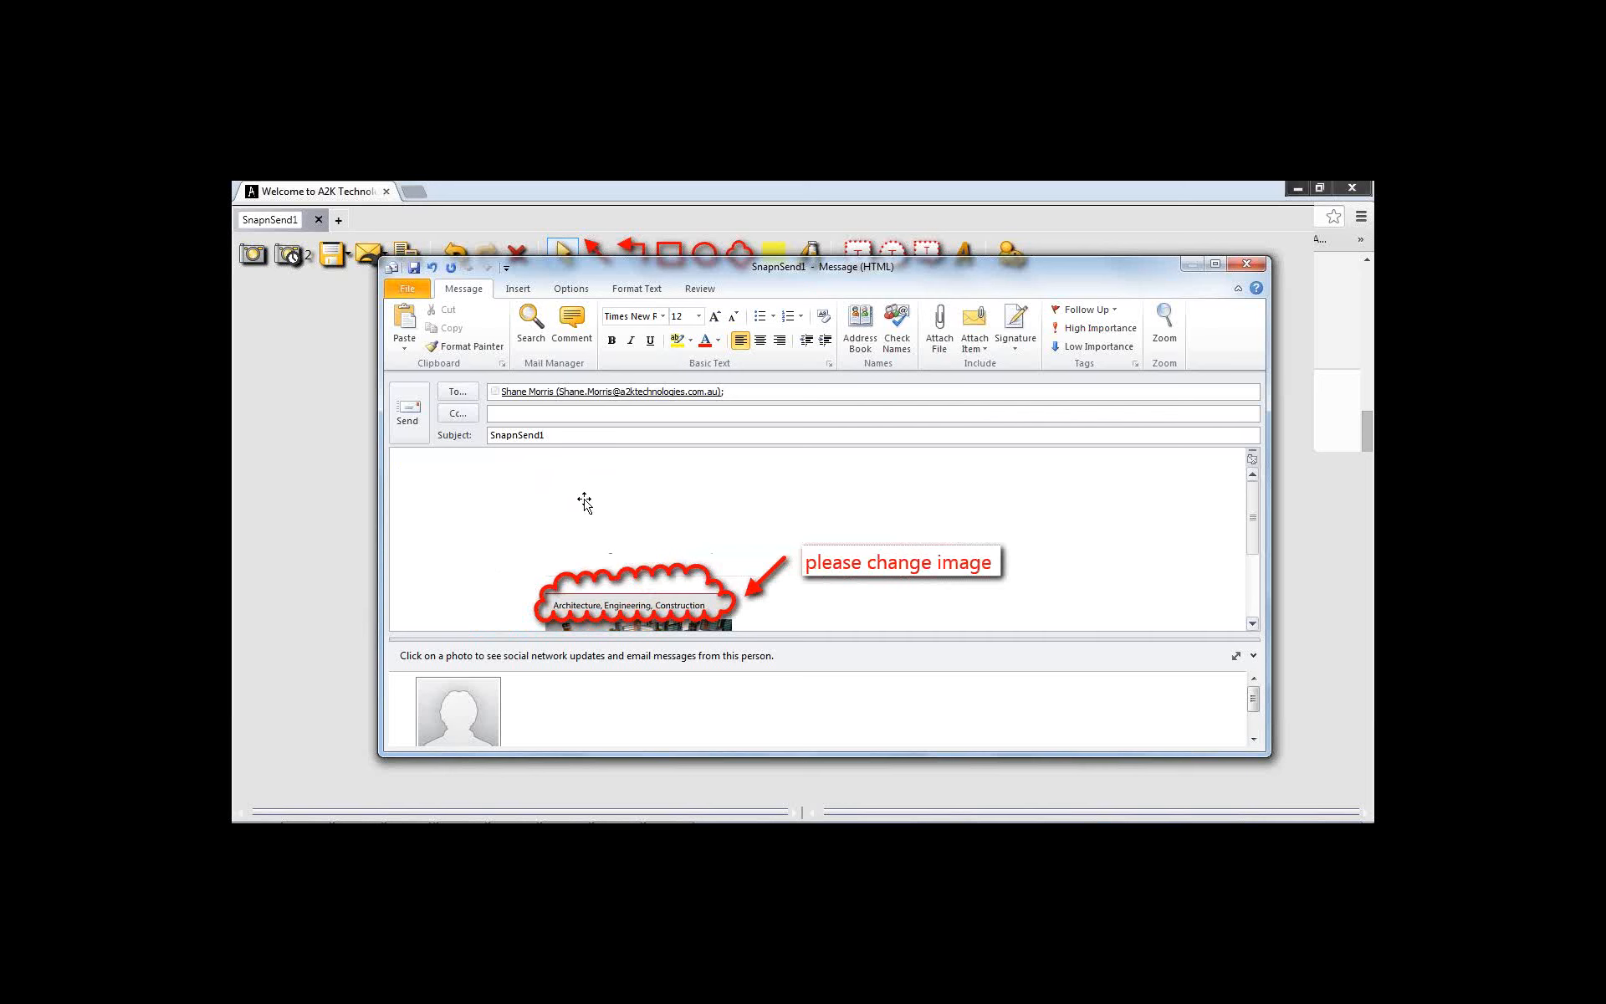
pyautogui.click(433, 268)
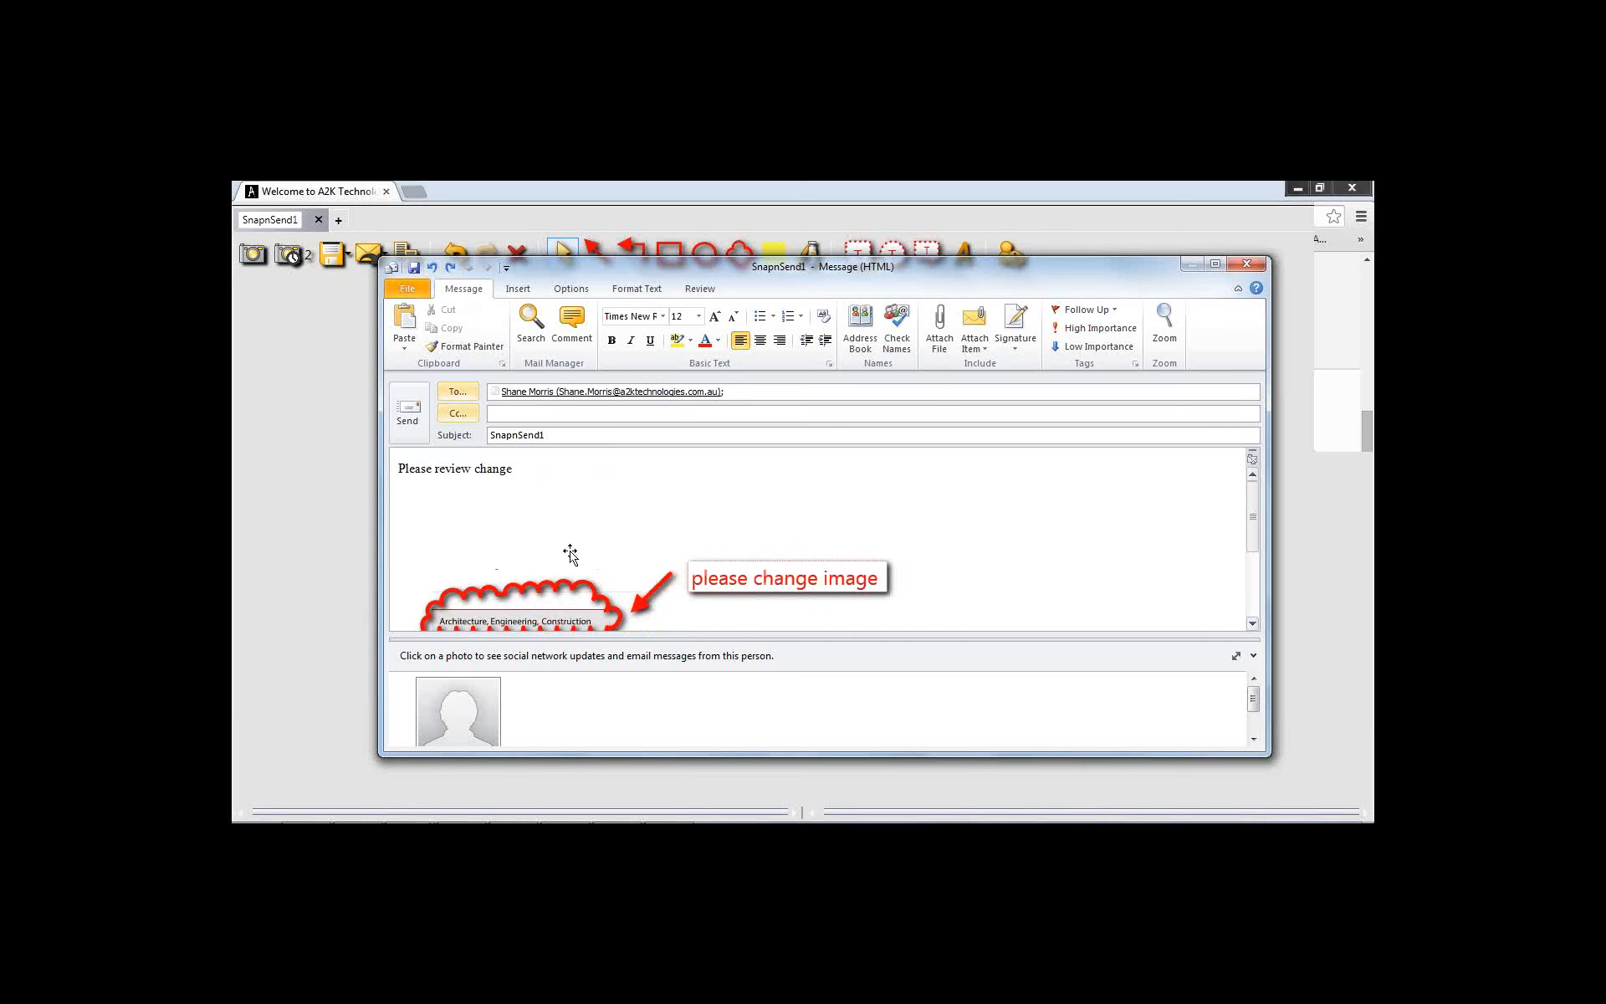
# Send the email and file it in the A2K Technologies Pty Ltd location under Oasys Customers
pyautogui.moveTo(1253, 514)
pyautogui.mouseDown()
pyautogui.moveTo(1263, 592)
pyautogui.moveTo(1260, 525)
pyautogui.mouseUp()
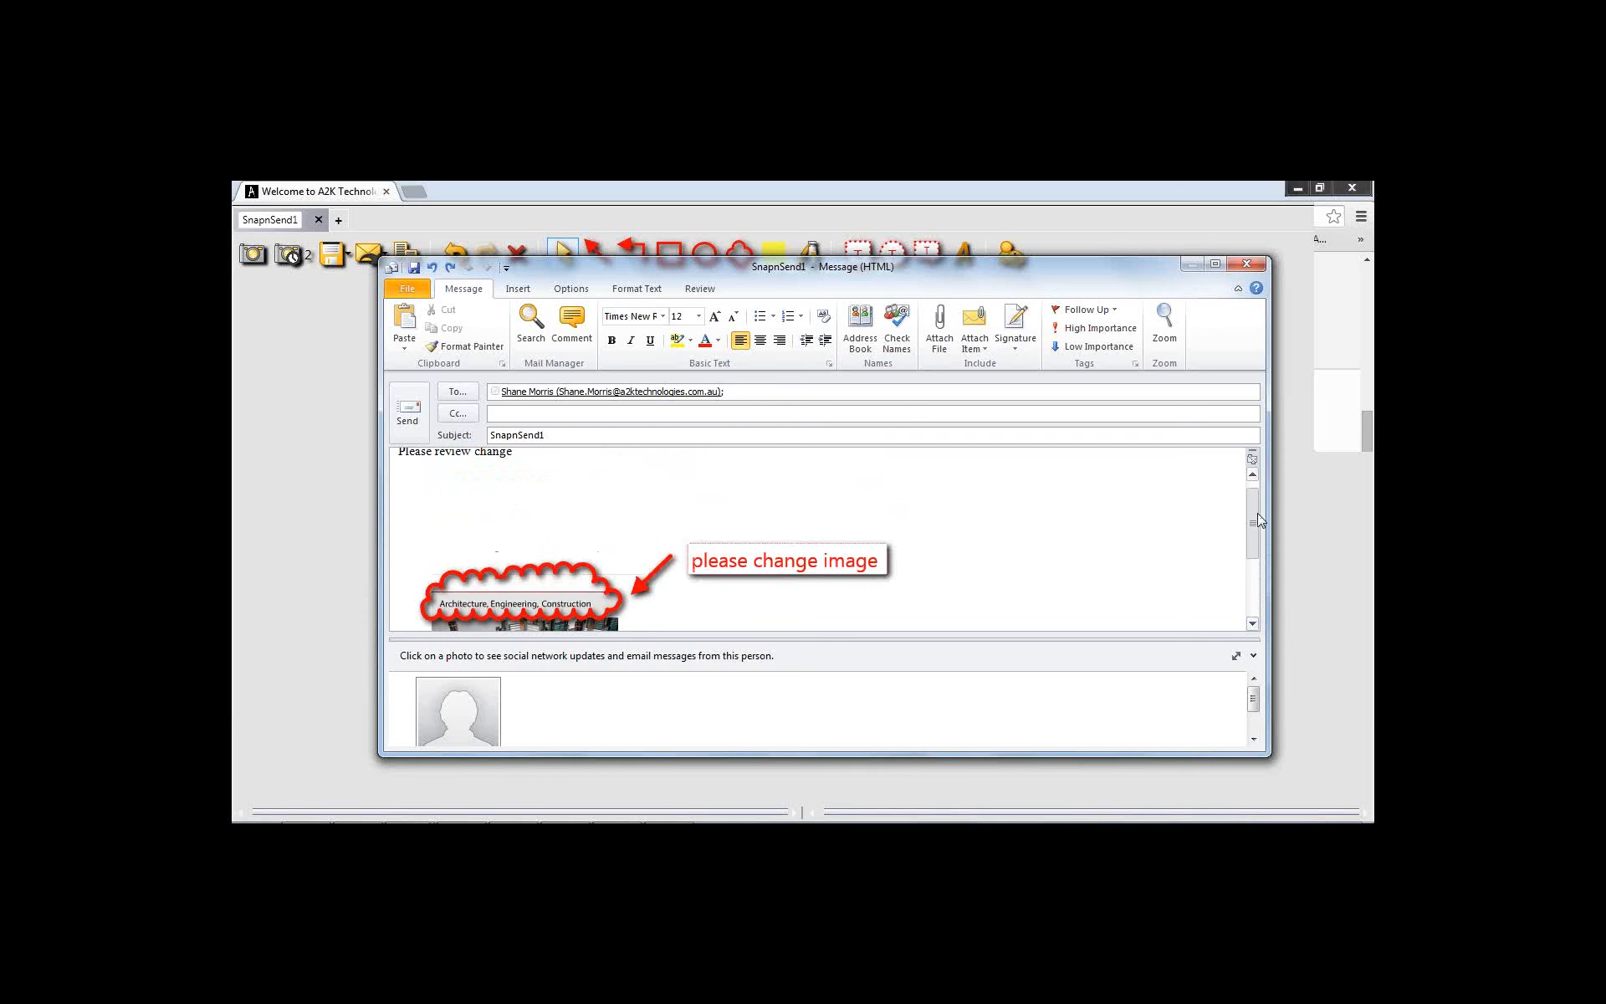
pyautogui.click(408, 410)
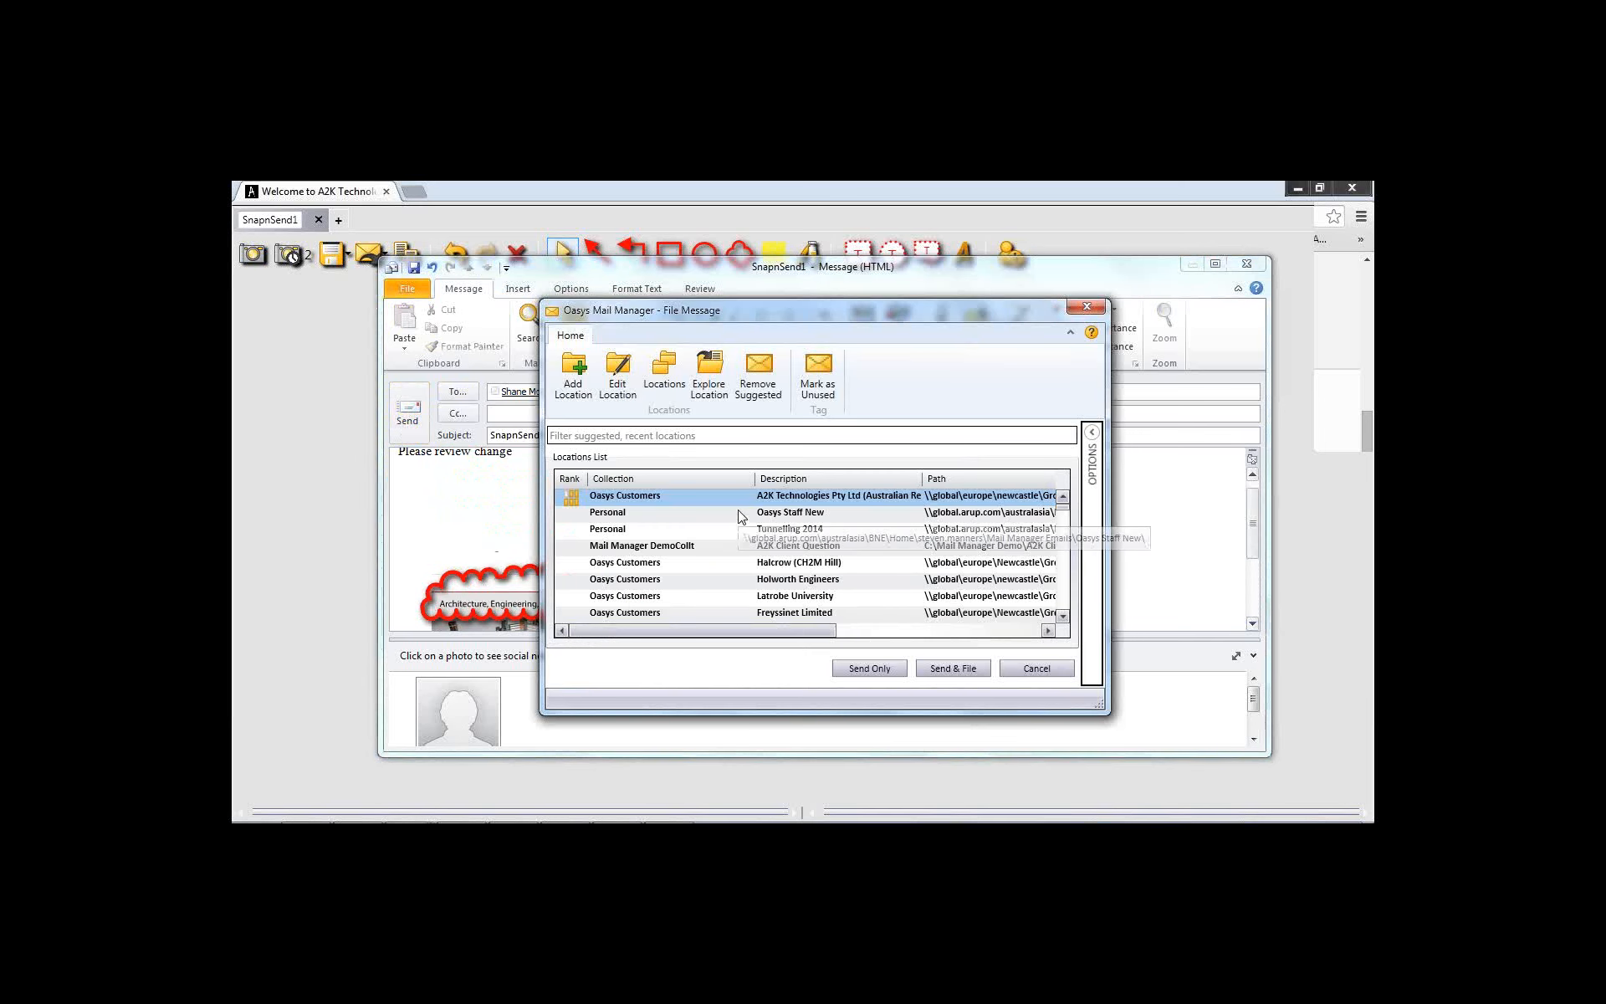
pyautogui.click(953, 668)
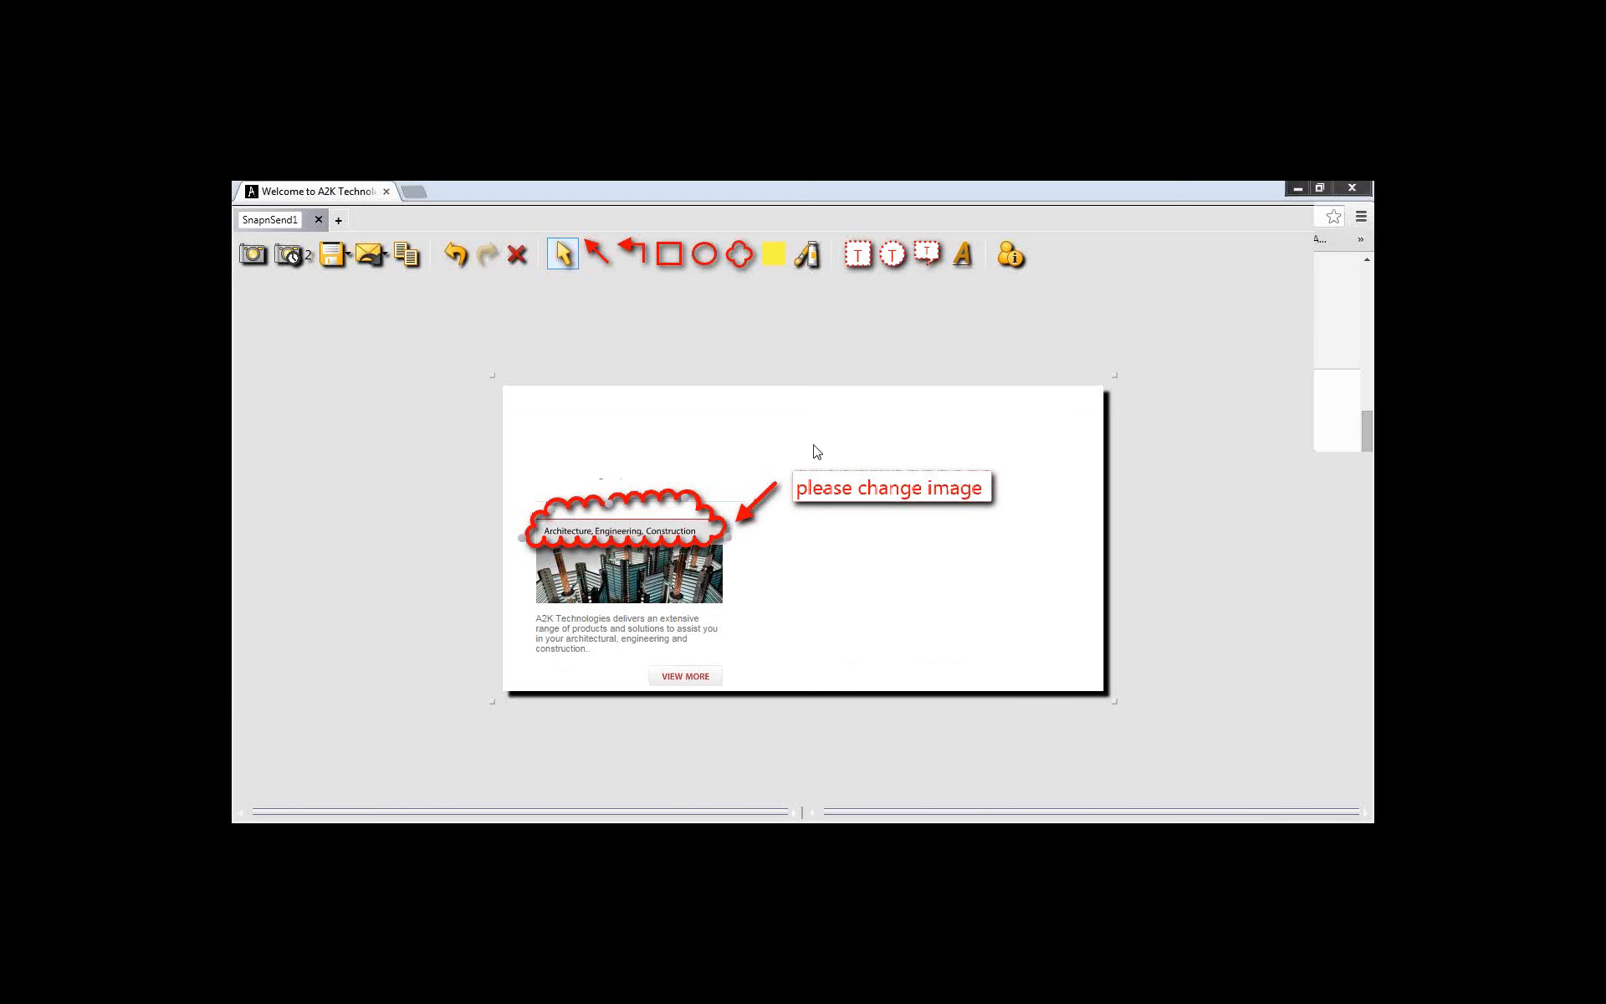
# Add two blank capture tabs in Snap'n'Send and switch to SnapnSend2
pyautogui.click(800, 808)
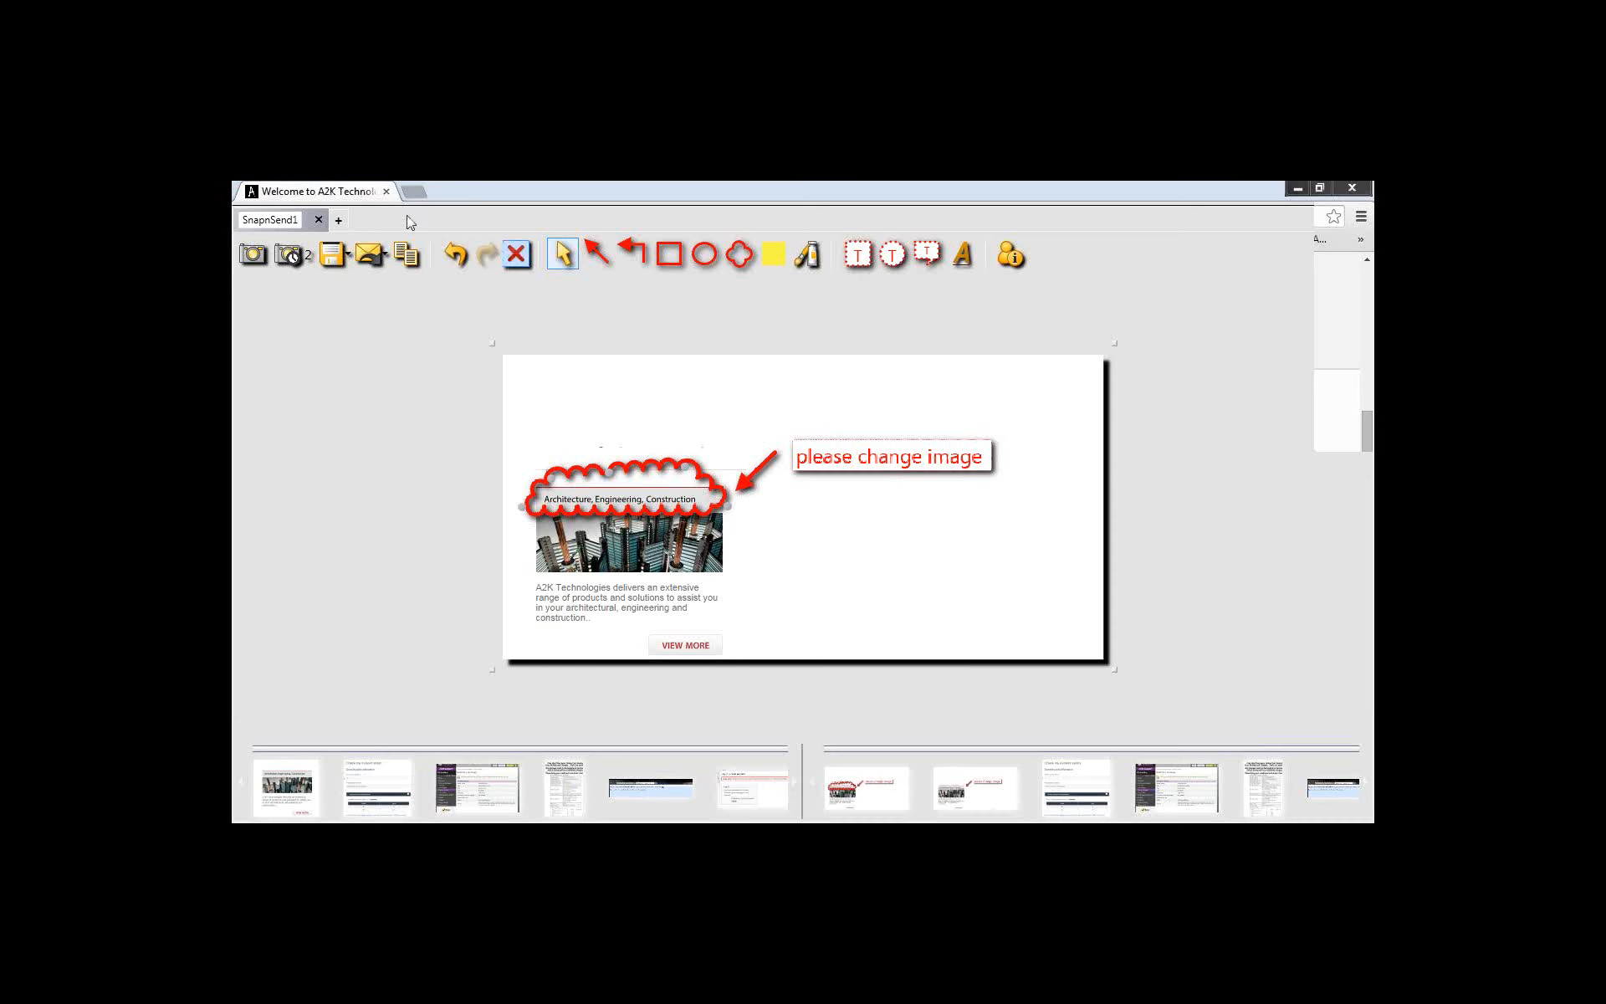
pyautogui.click(338, 220)
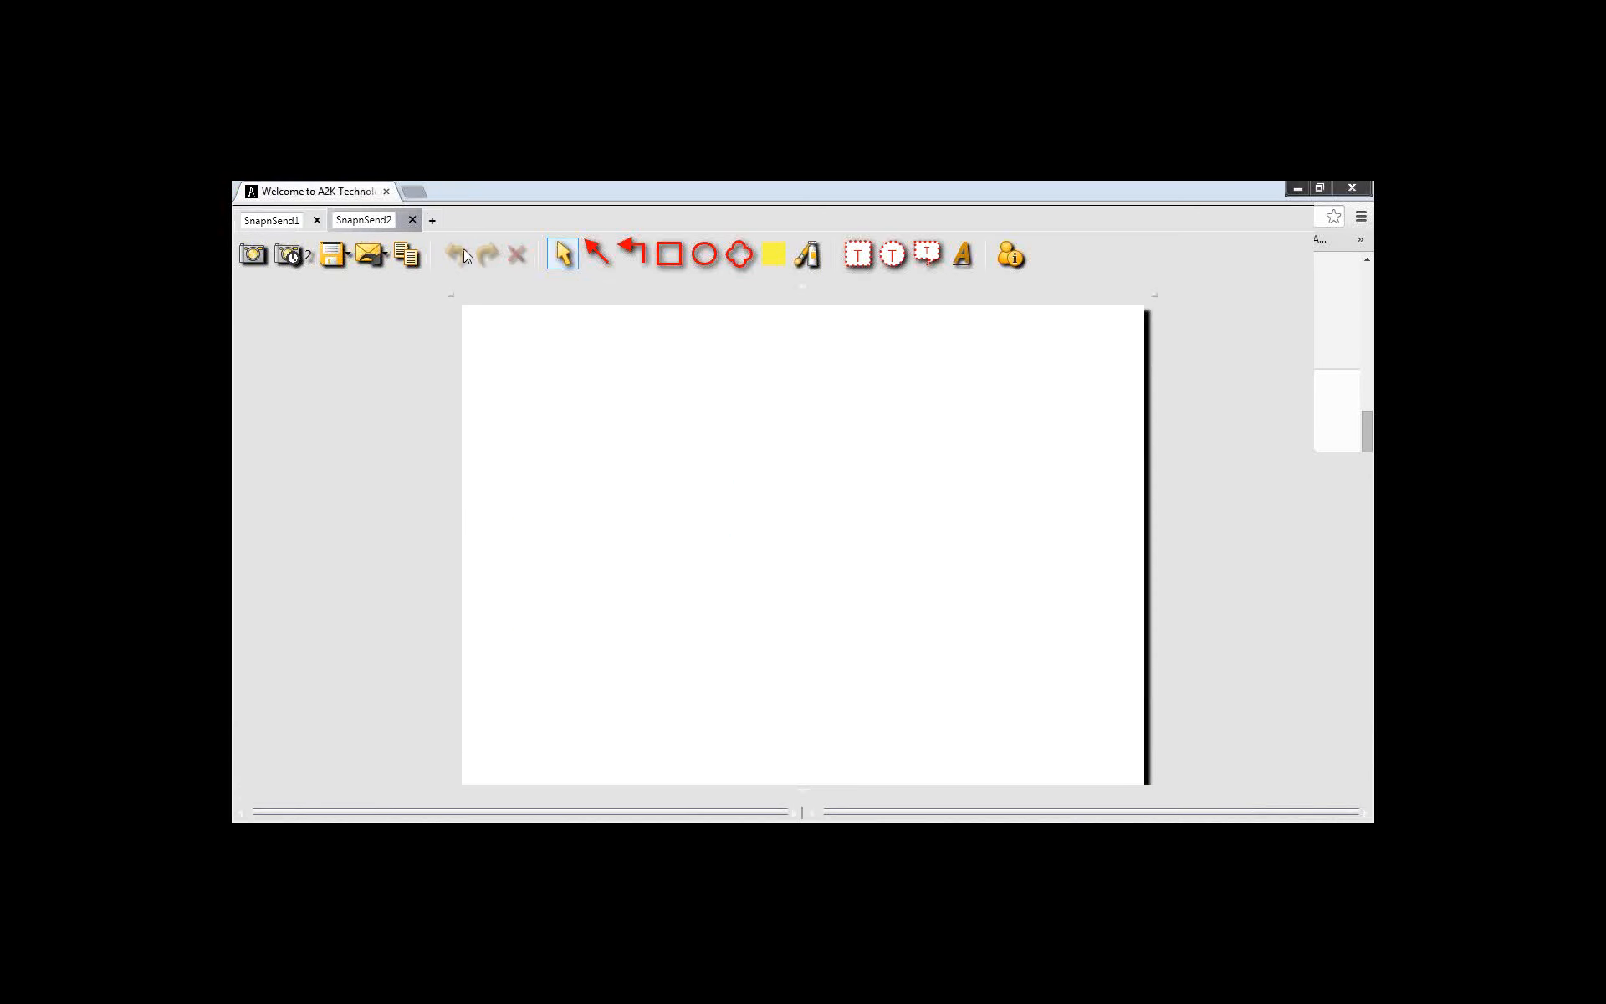
pyautogui.click(434, 222)
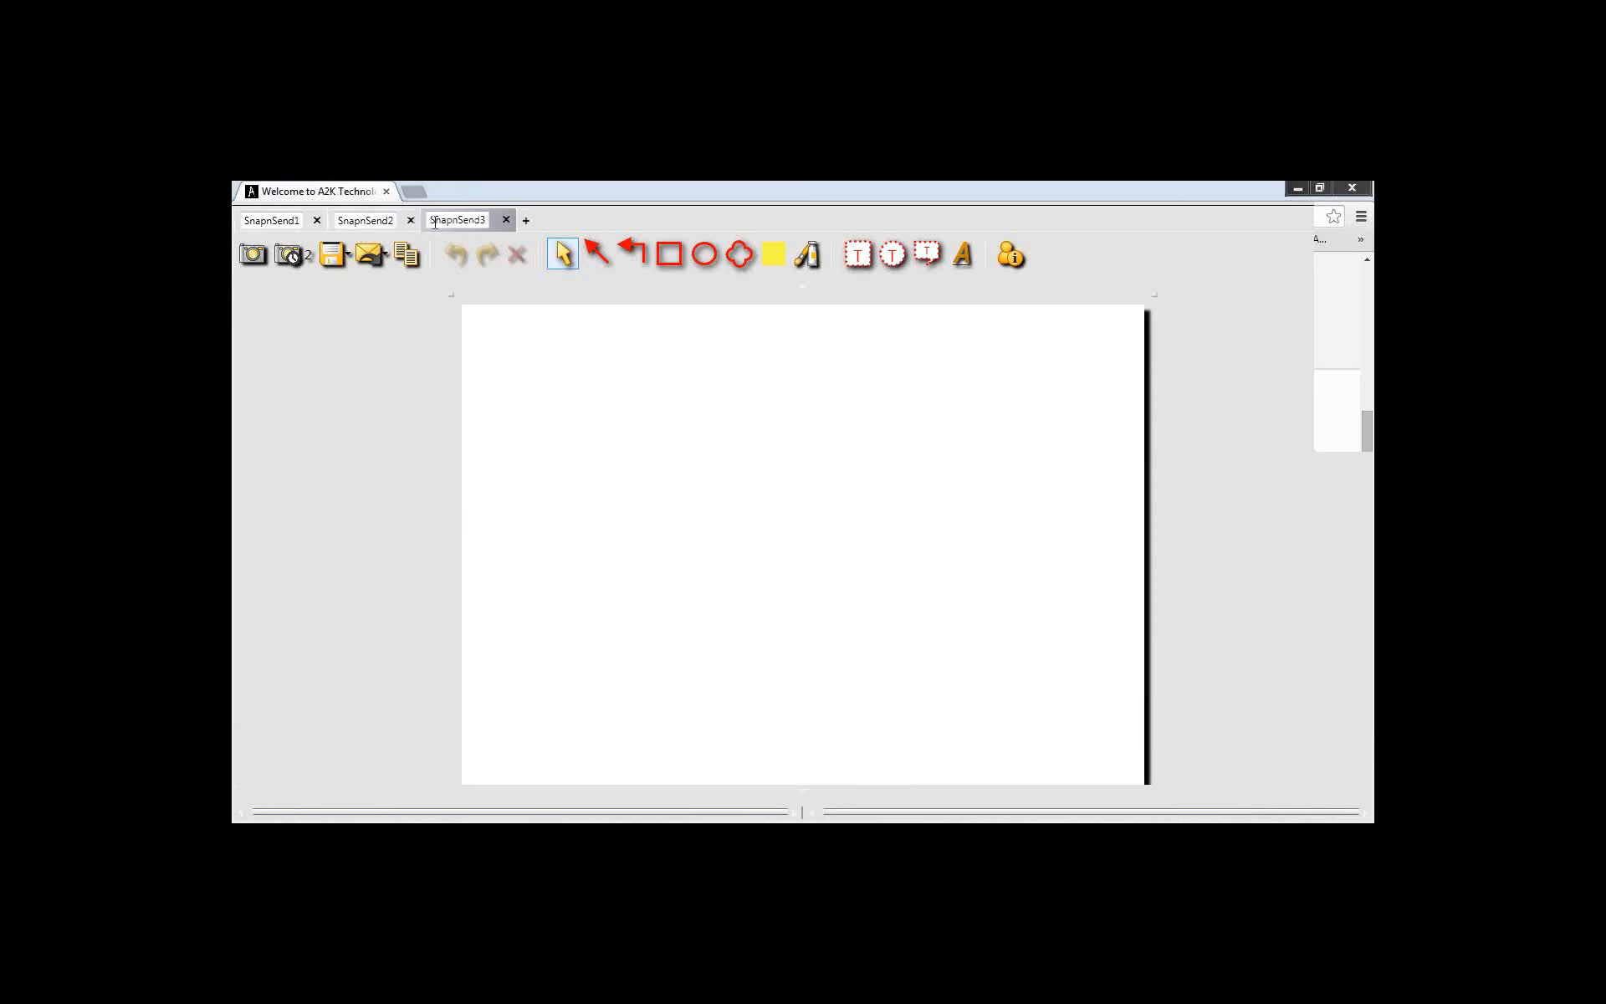
pyautogui.click(383, 220)
# Place the Autodesk Platinum Partner image from the capture history onto the blank SnapnSend2 canvas
pyautogui.moveTo(807, 814)
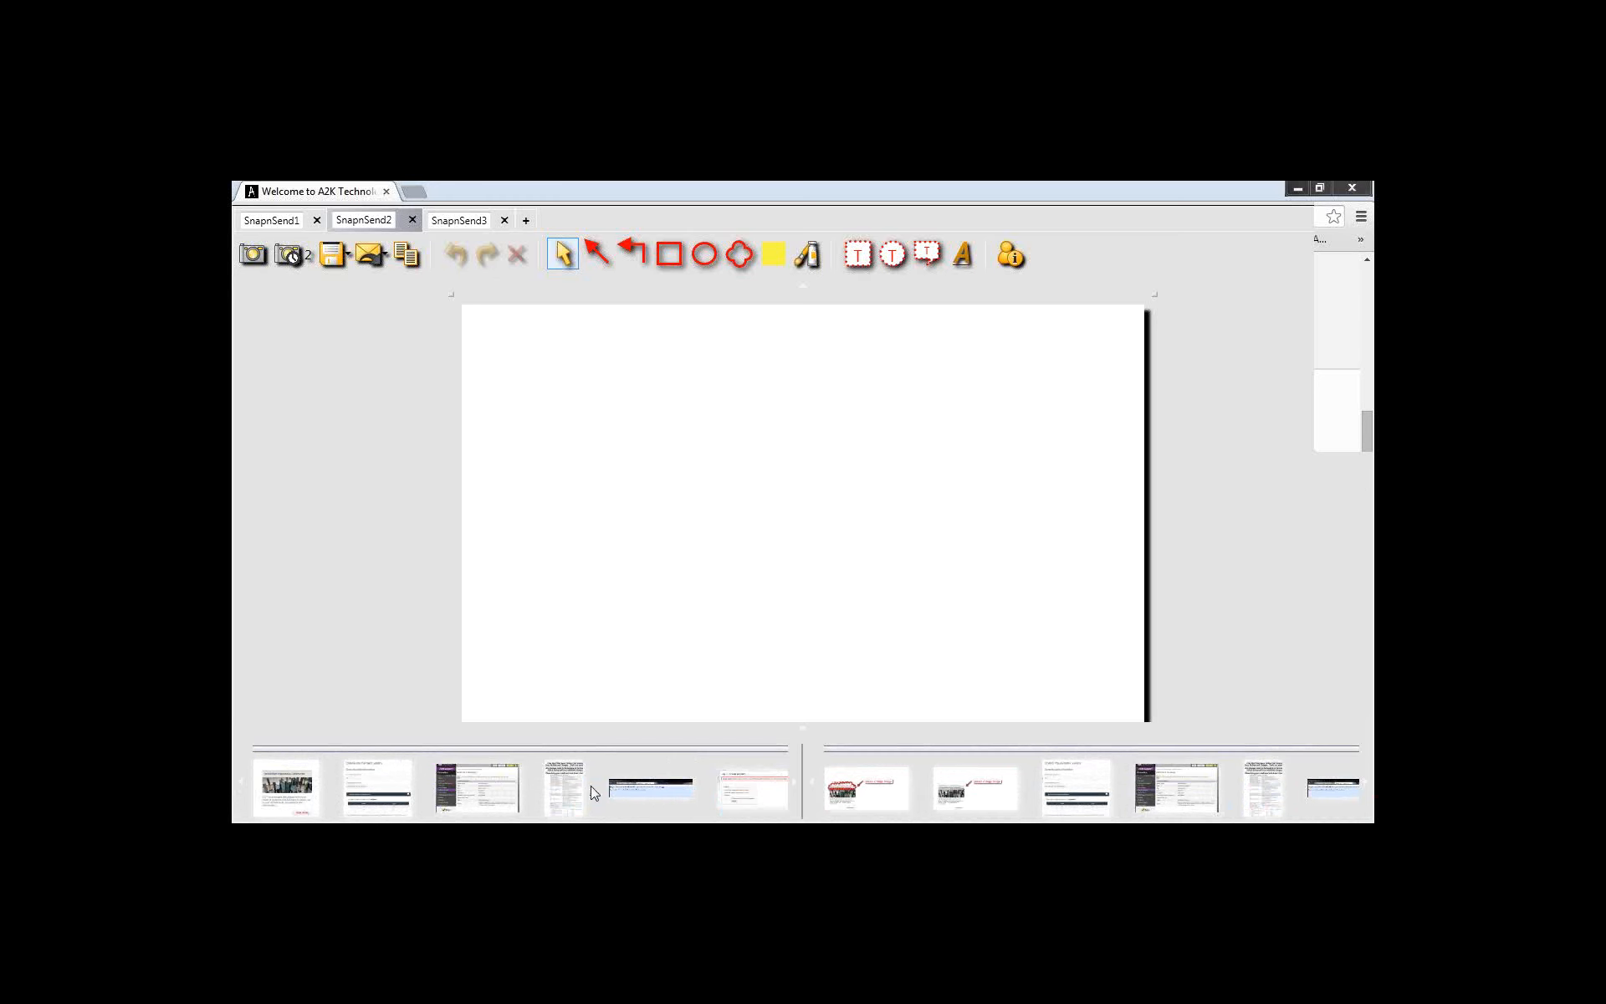
pyautogui.moveTo(539, 790); pyautogui.dragTo(334, 783)
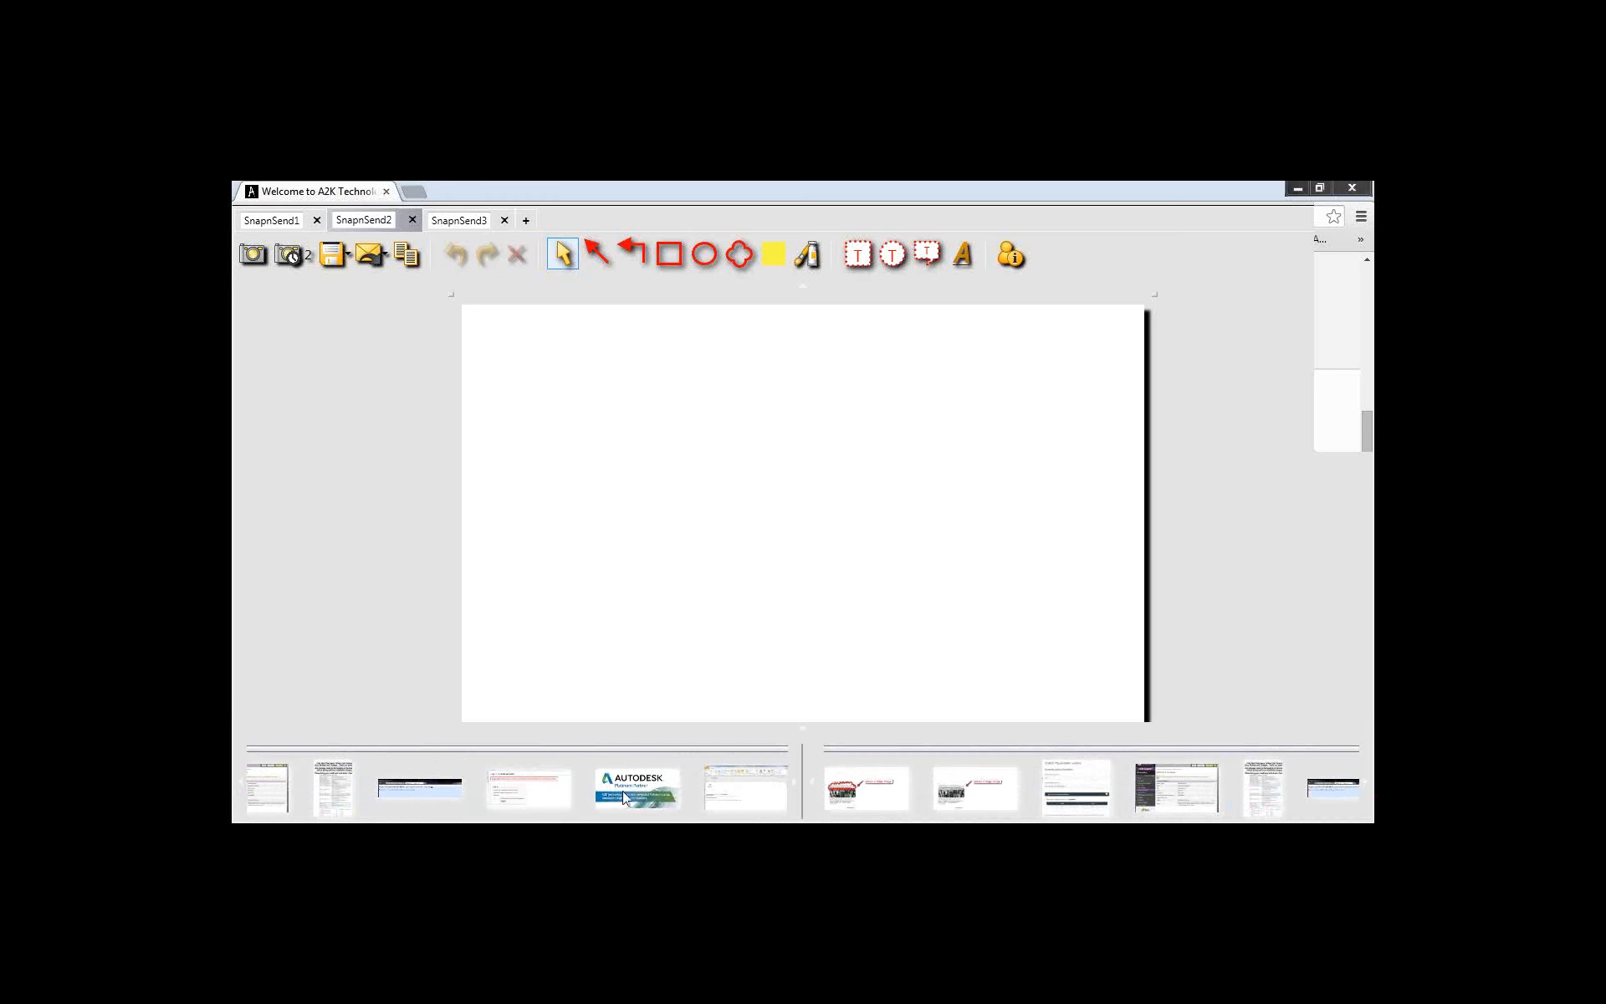
pyautogui.moveTo(628, 793); pyautogui.dragTo(699, 586)
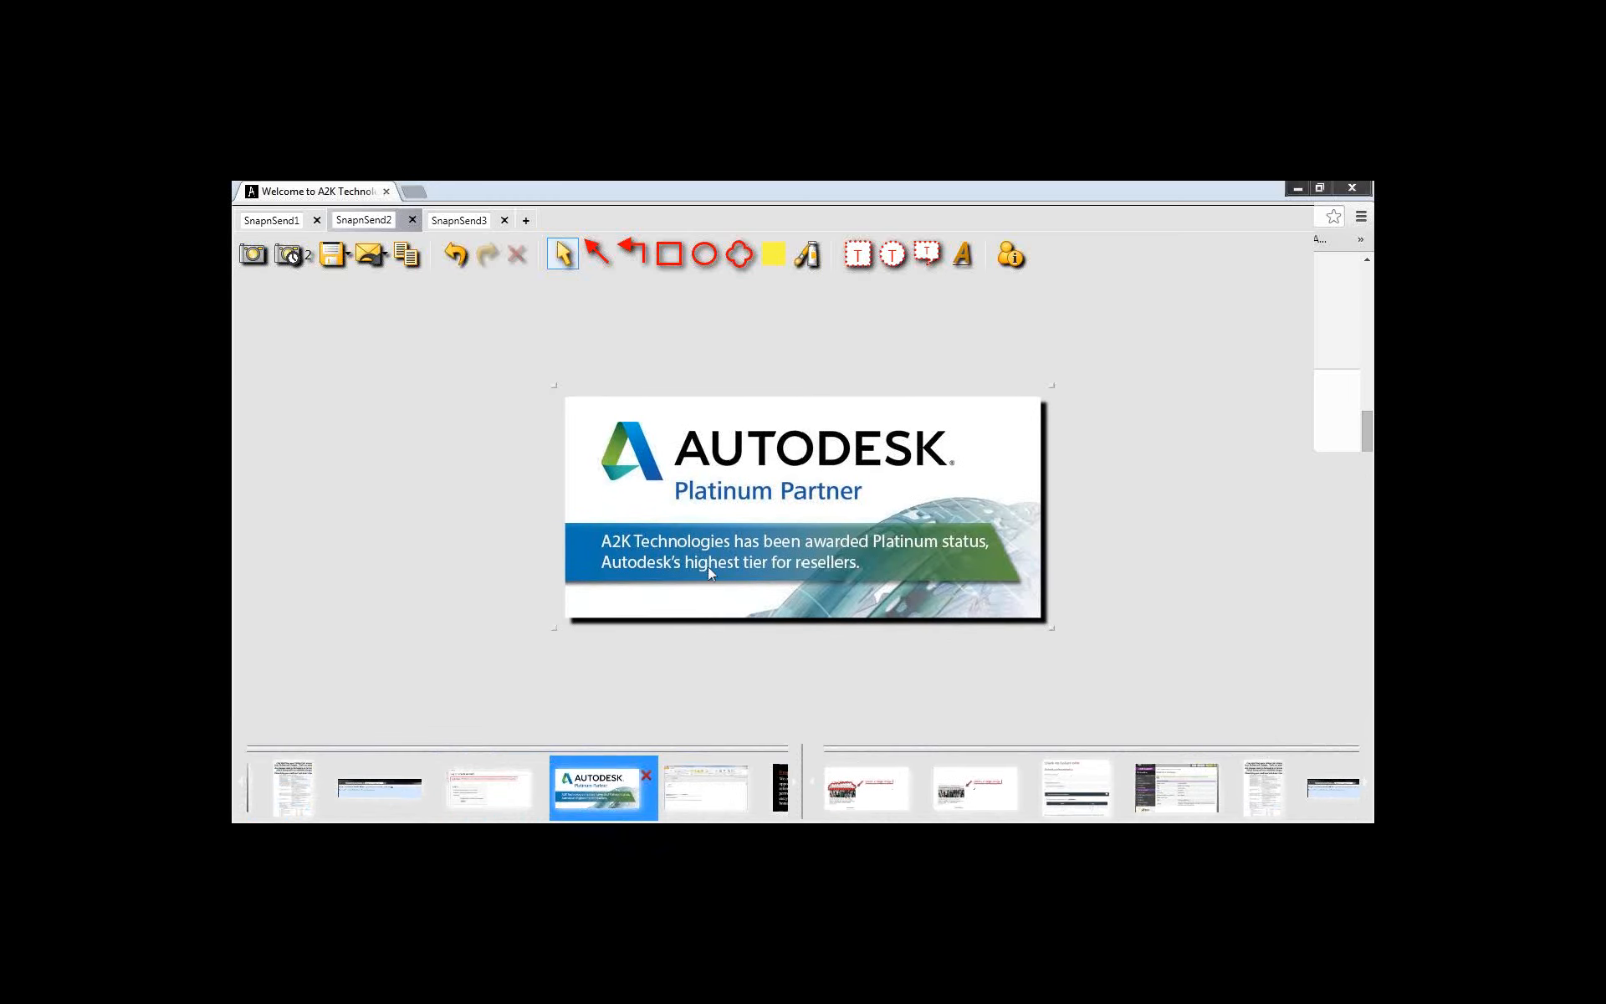
# Close the SnapnSend3, SnapnSend2 and SnapnSend1 captures
pyautogui.click(503, 221)
pyautogui.click(412, 220)
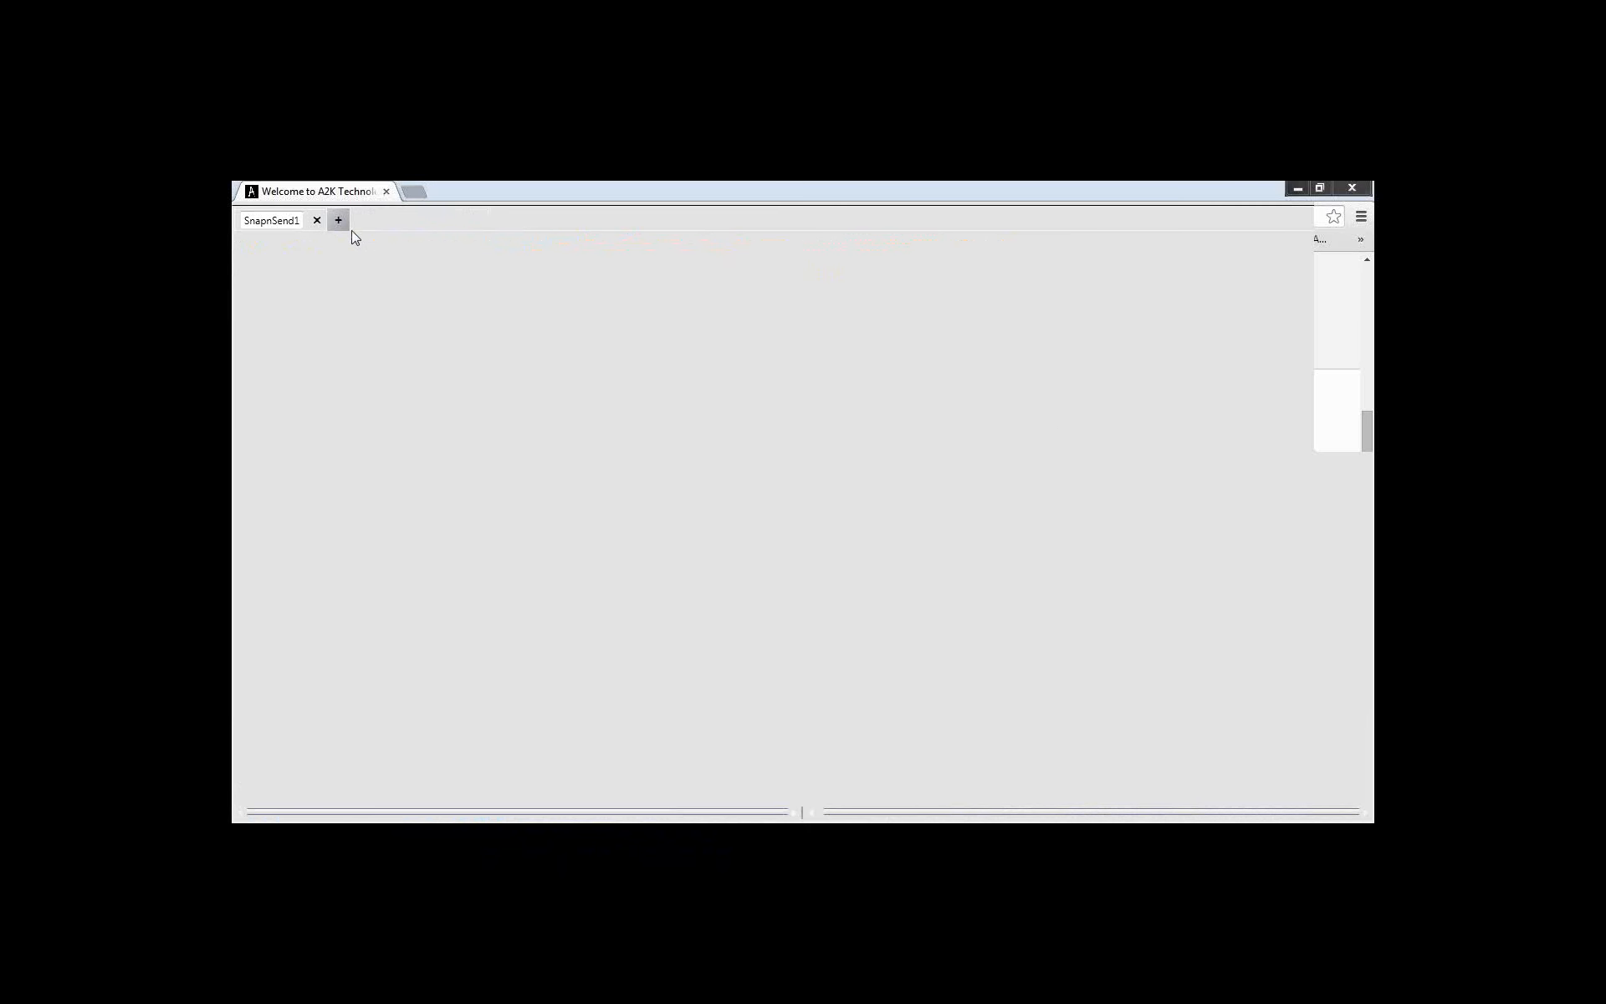
pyautogui.click(317, 221)
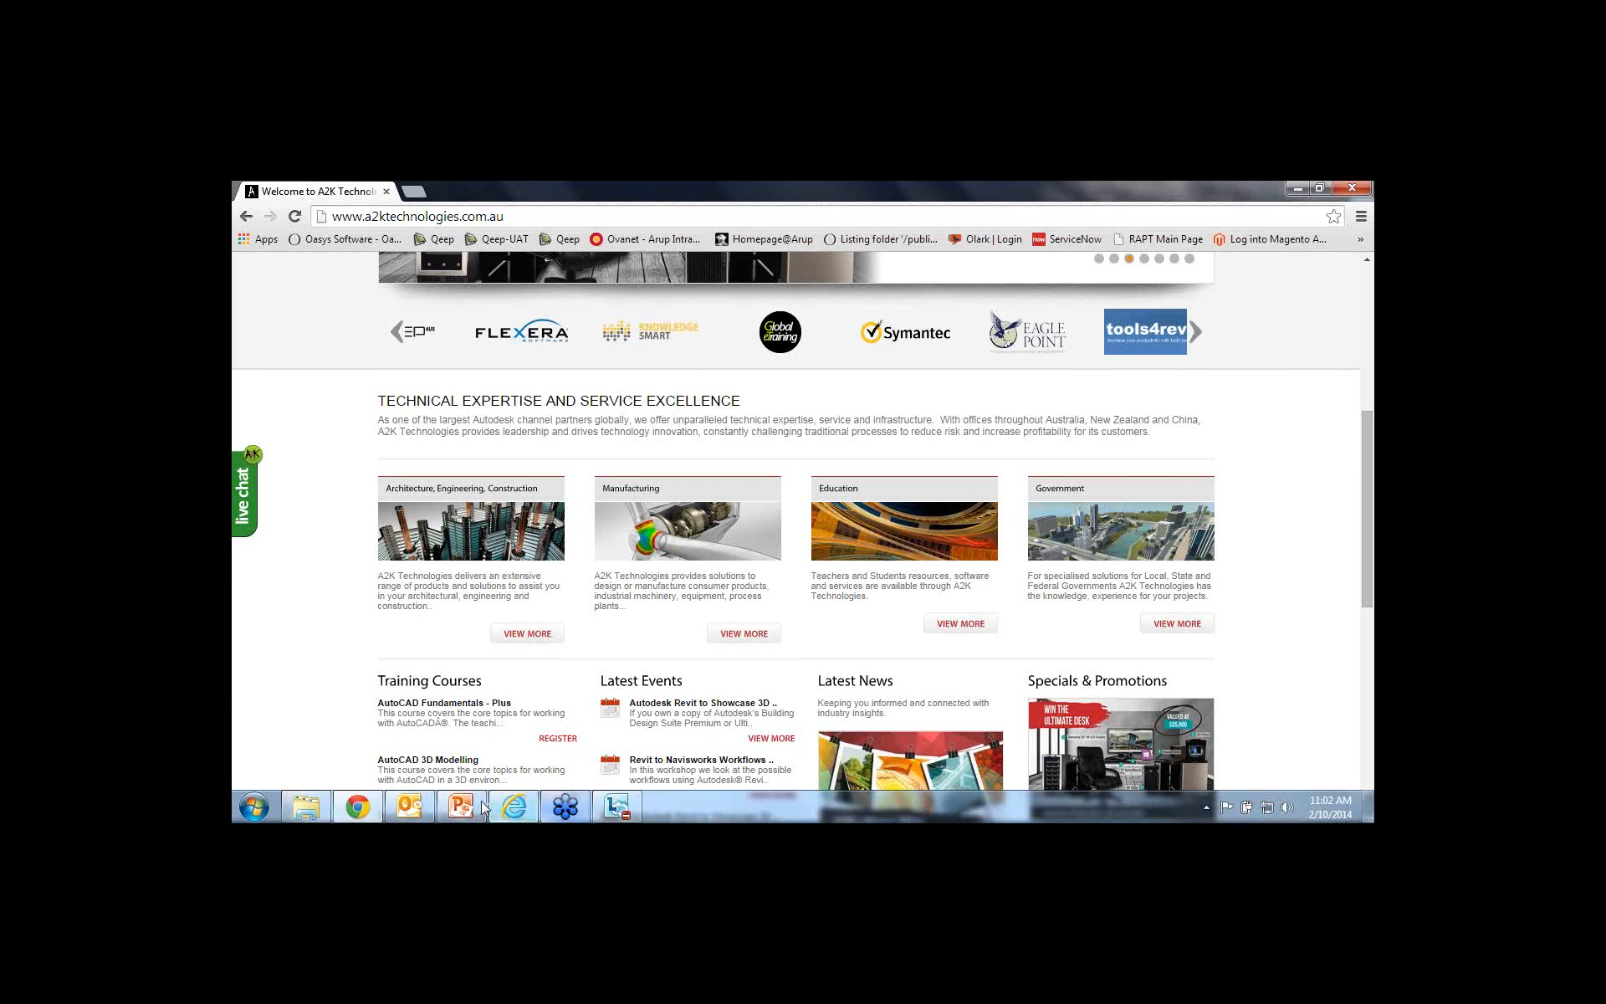
# Switch to Outlook and open the General settings of Mail Manager's User Preferences
pyautogui.click(409, 816)
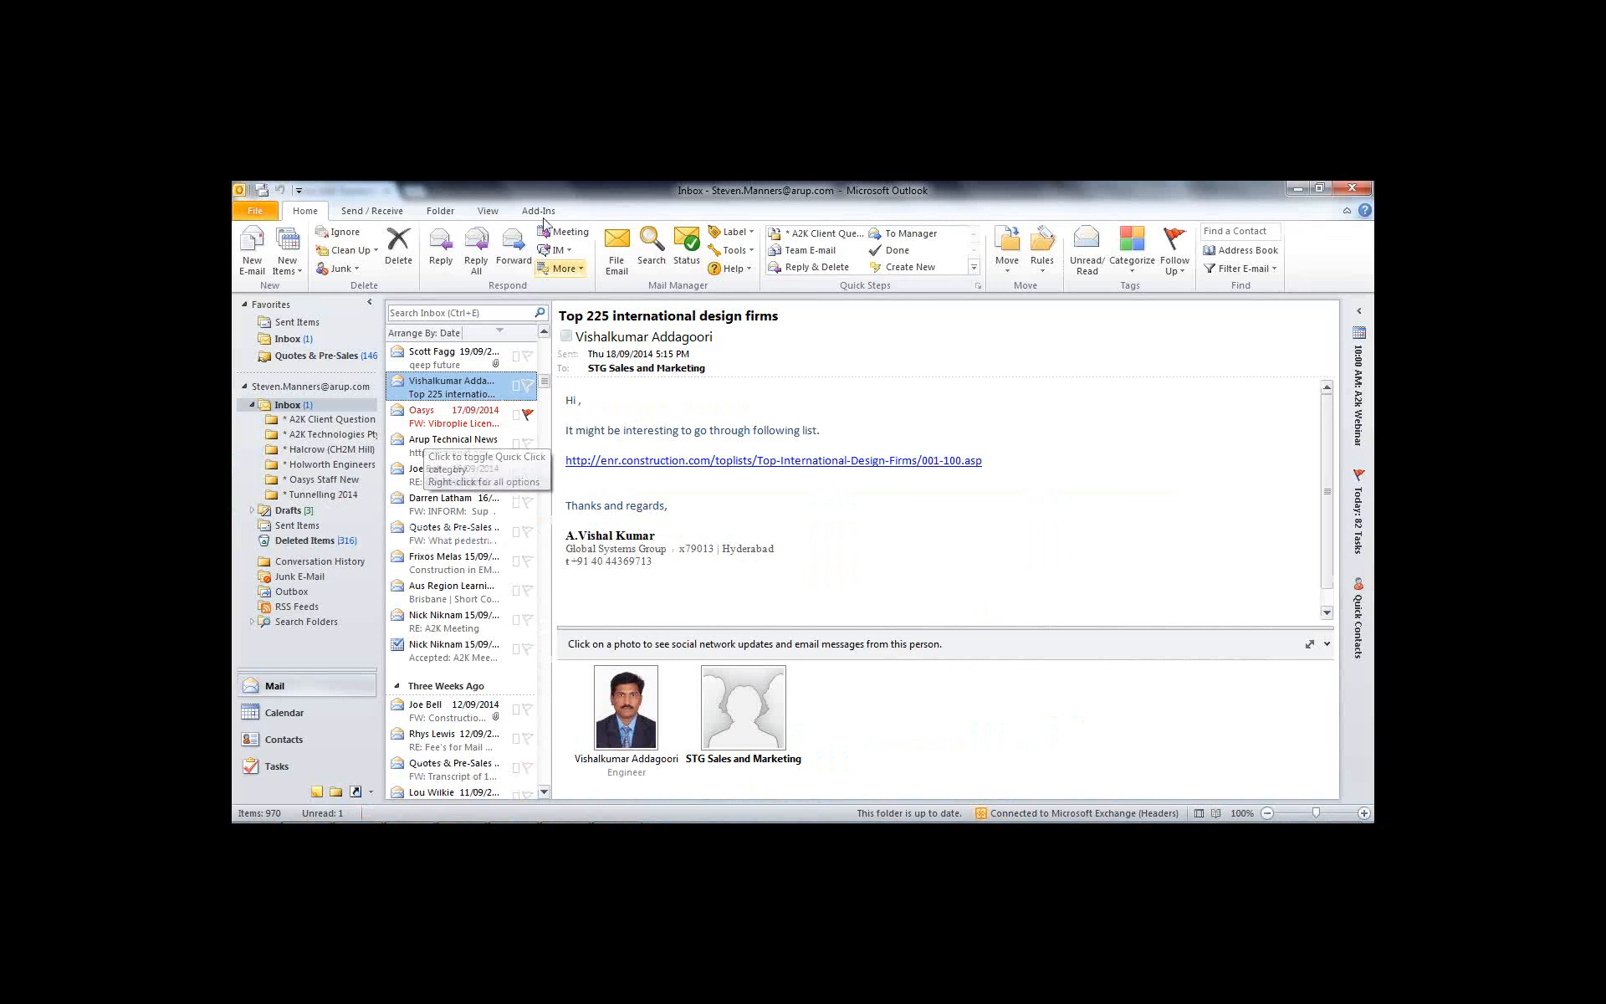
pyautogui.click(739, 251)
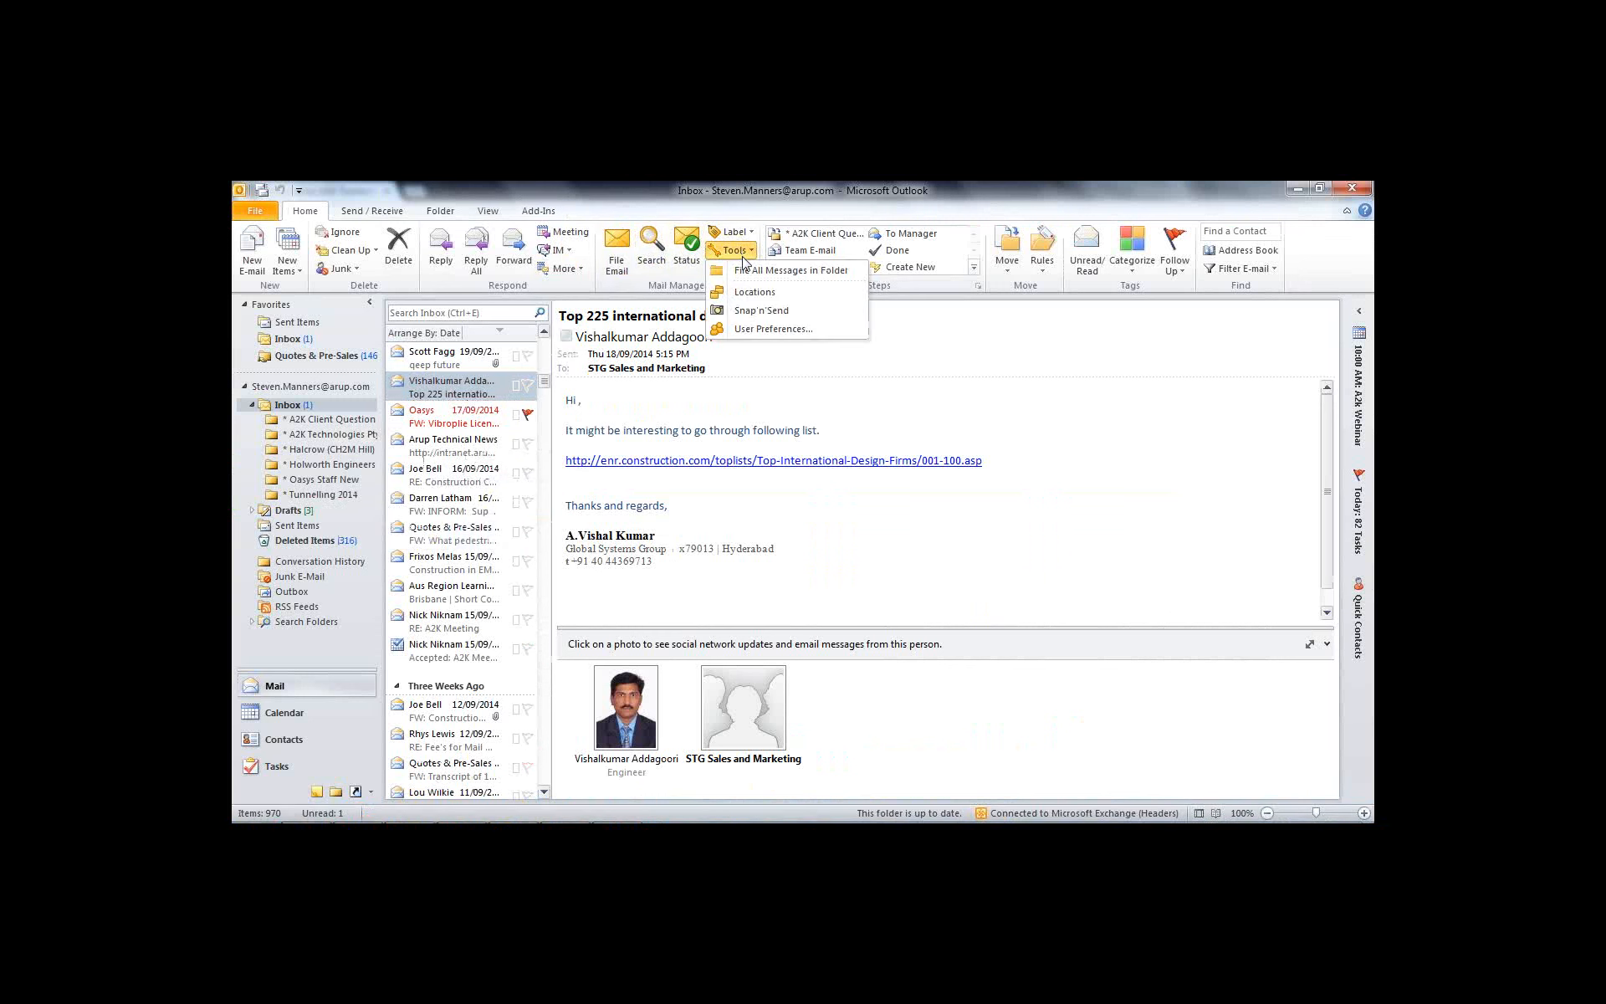
pyautogui.click(756, 331)
pyautogui.moveTo(721, 300); pyautogui.dragTo(754, 280)
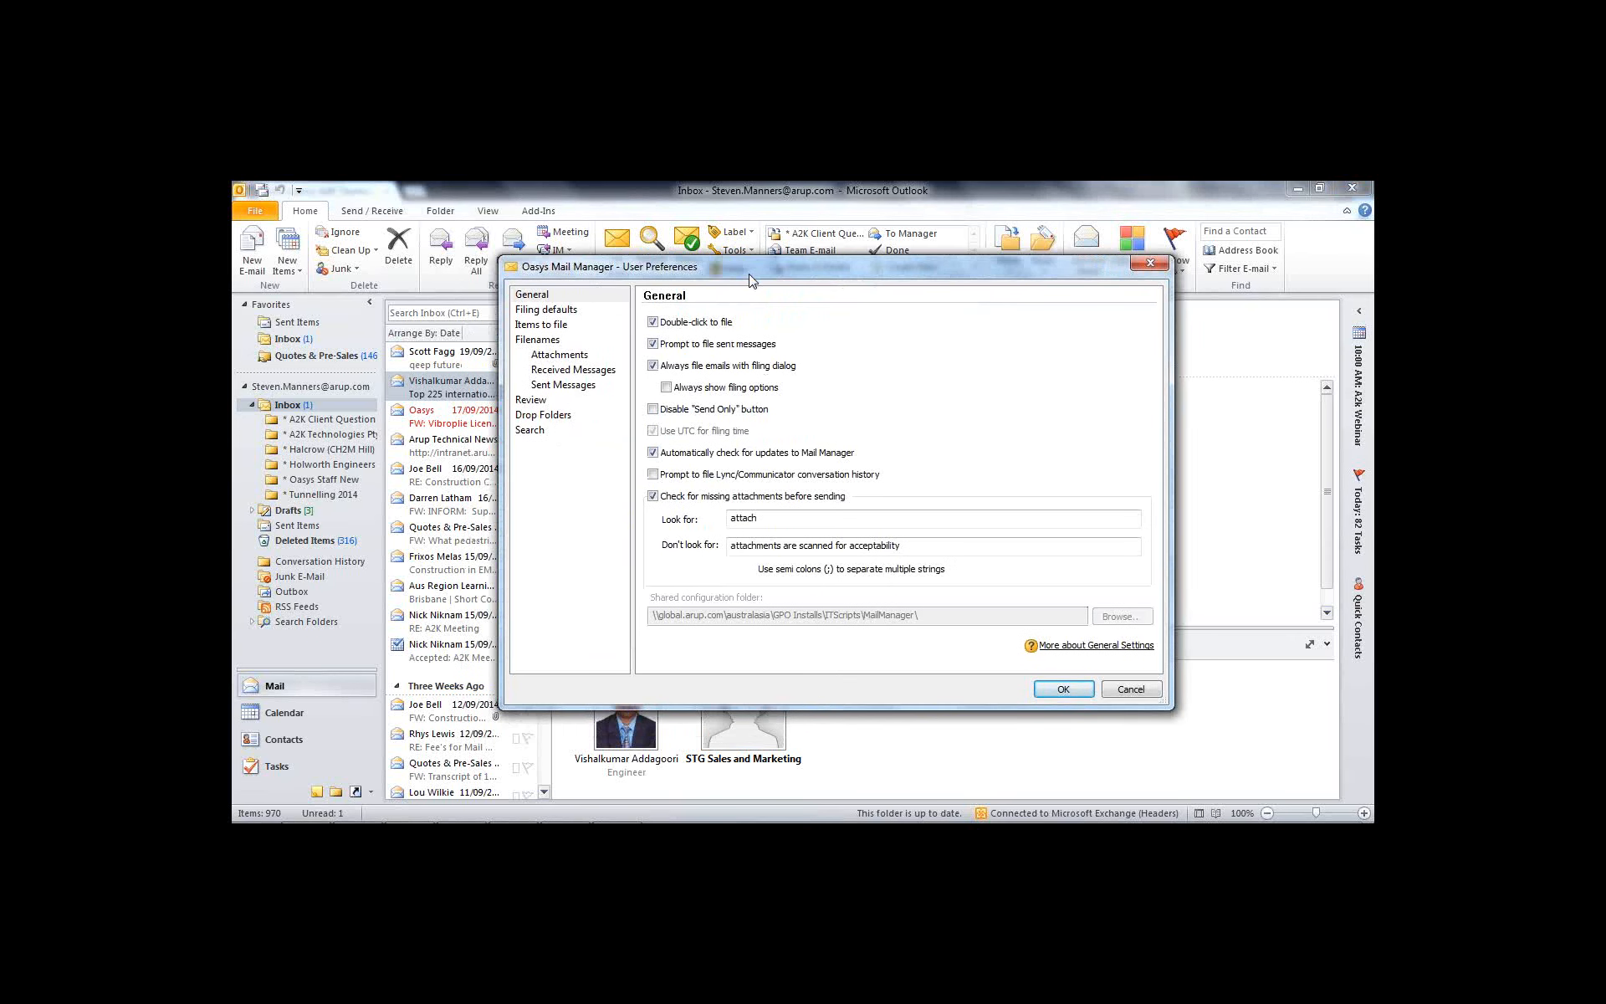
pyautogui.click(557, 300)
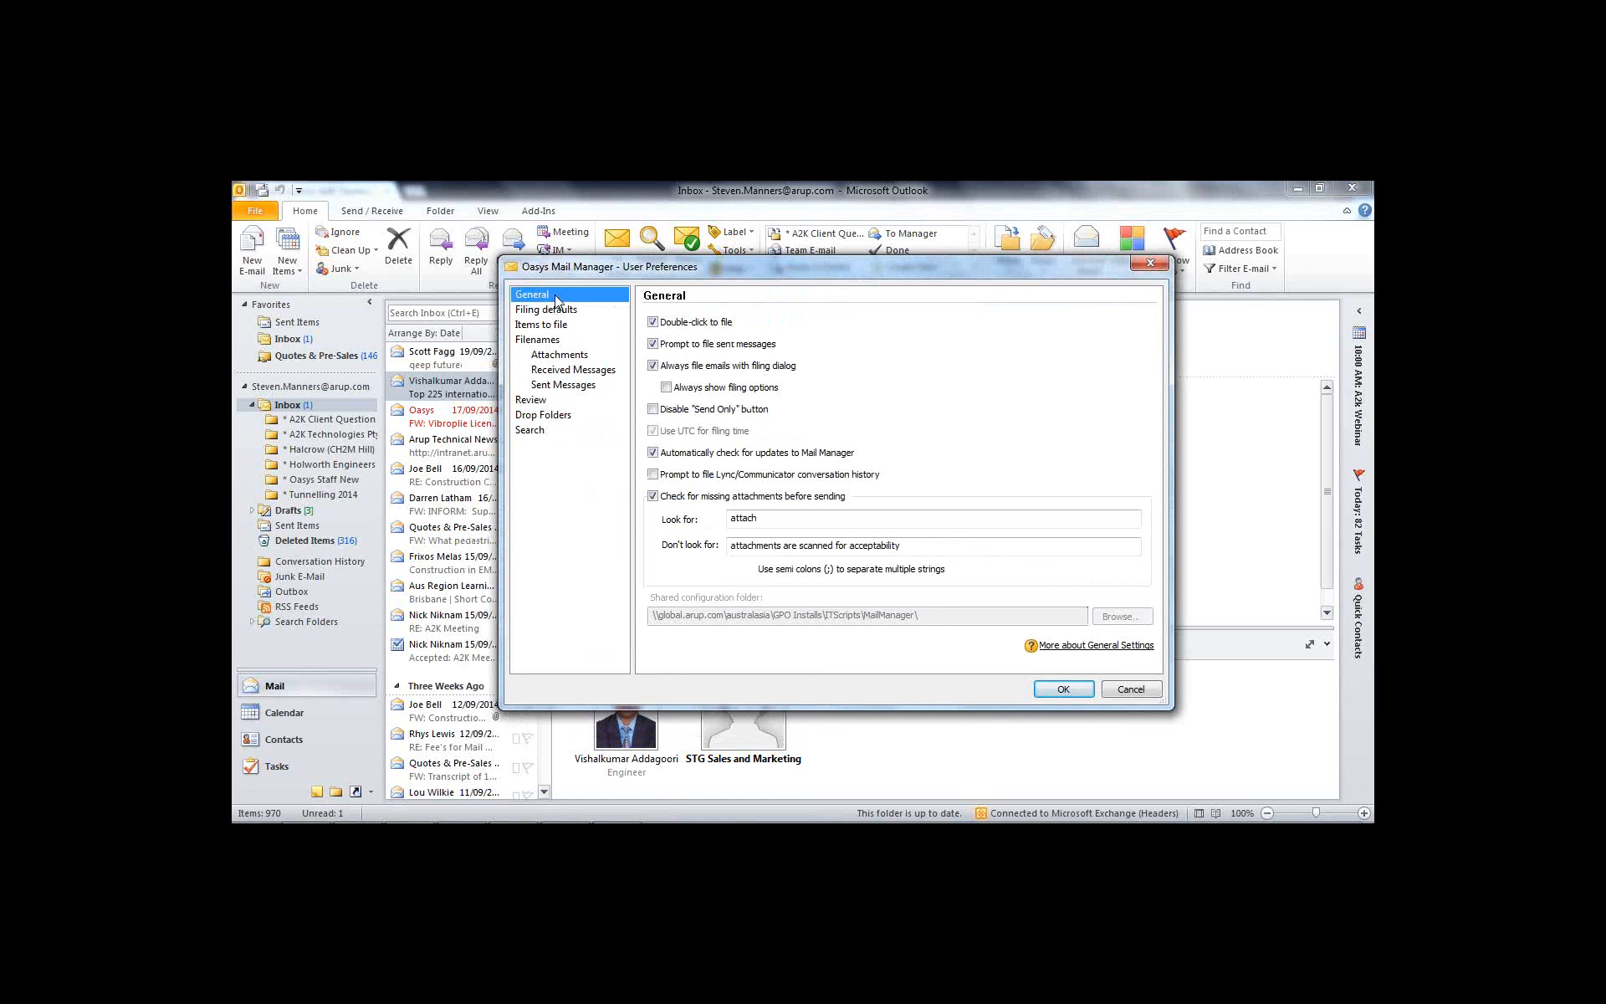
# Set the maximum number of displayed Drop Folders to 3 in the Mail Manager preferences and save
pyautogui.click(544, 416)
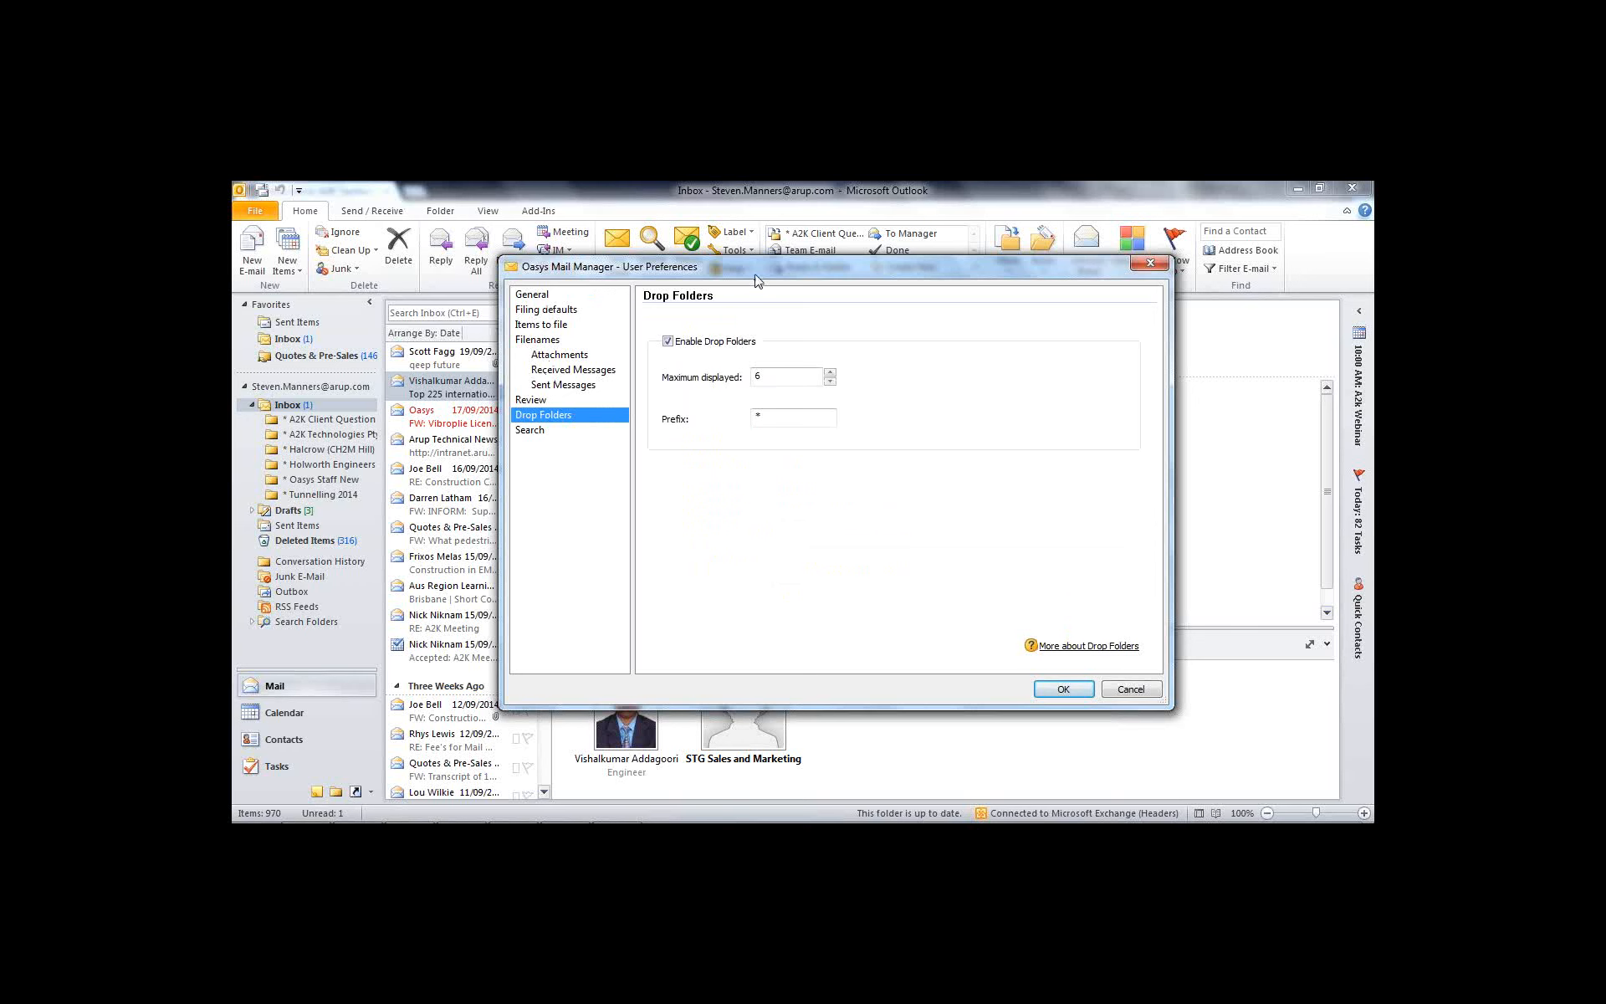
pyautogui.moveTo(759, 274); pyautogui.dragTo(840, 297)
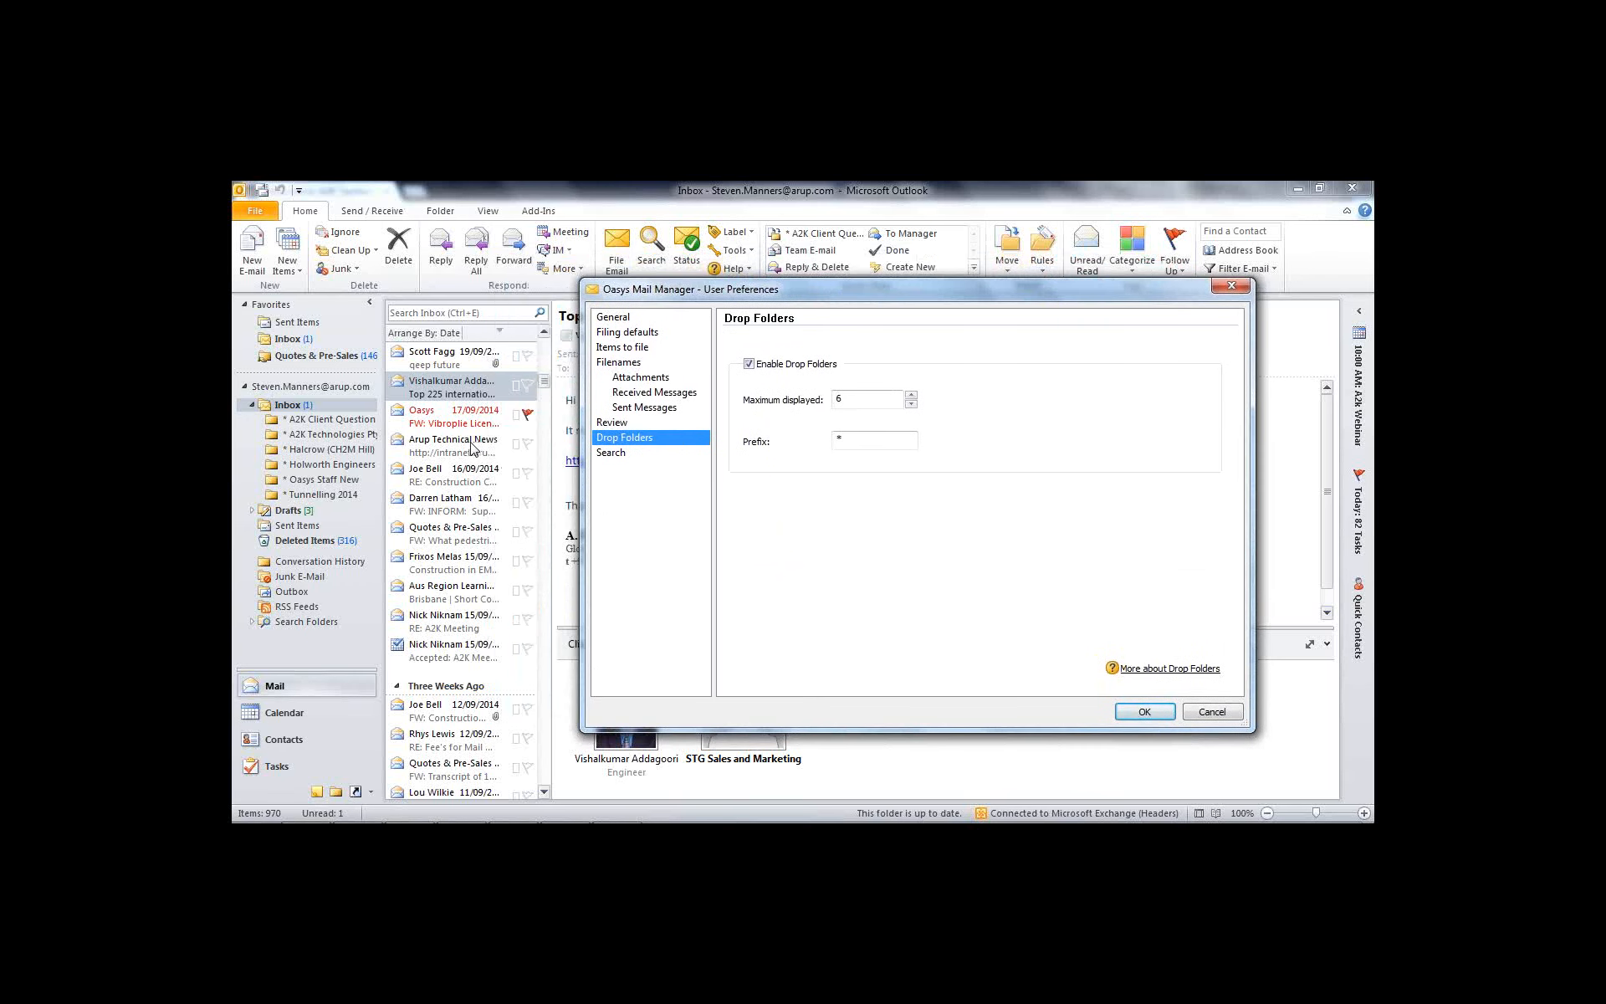
pyautogui.click(911, 396)
pyautogui.click(911, 405)
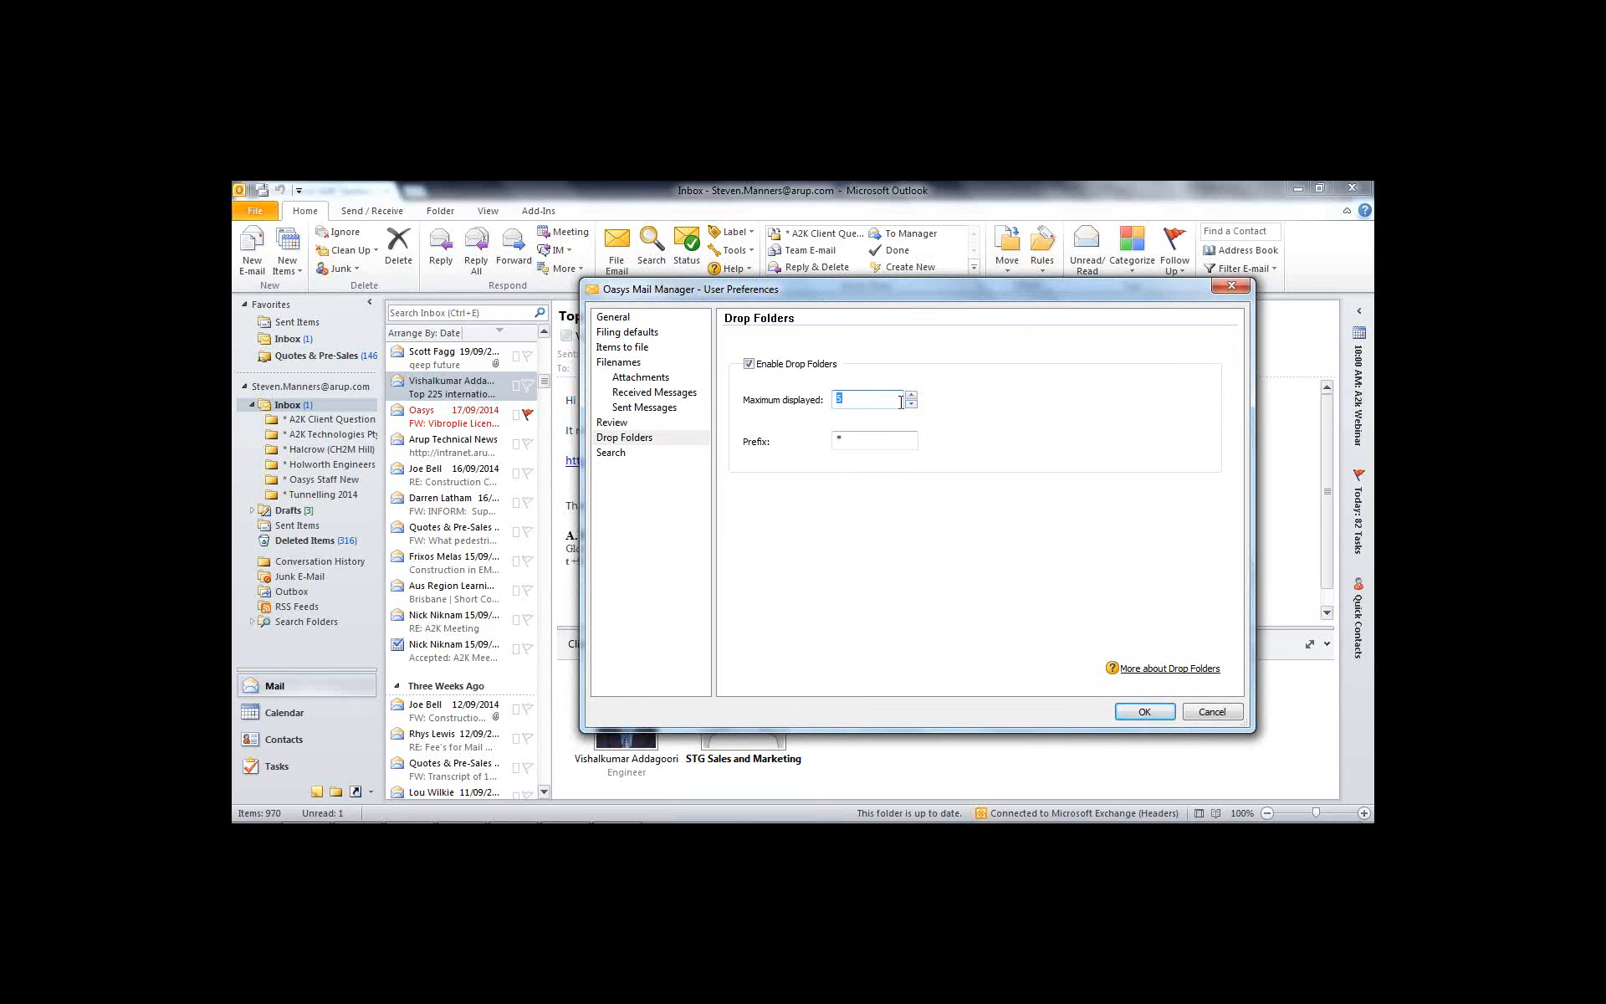
pyautogui.click(911, 405)
pyautogui.click(1145, 712)
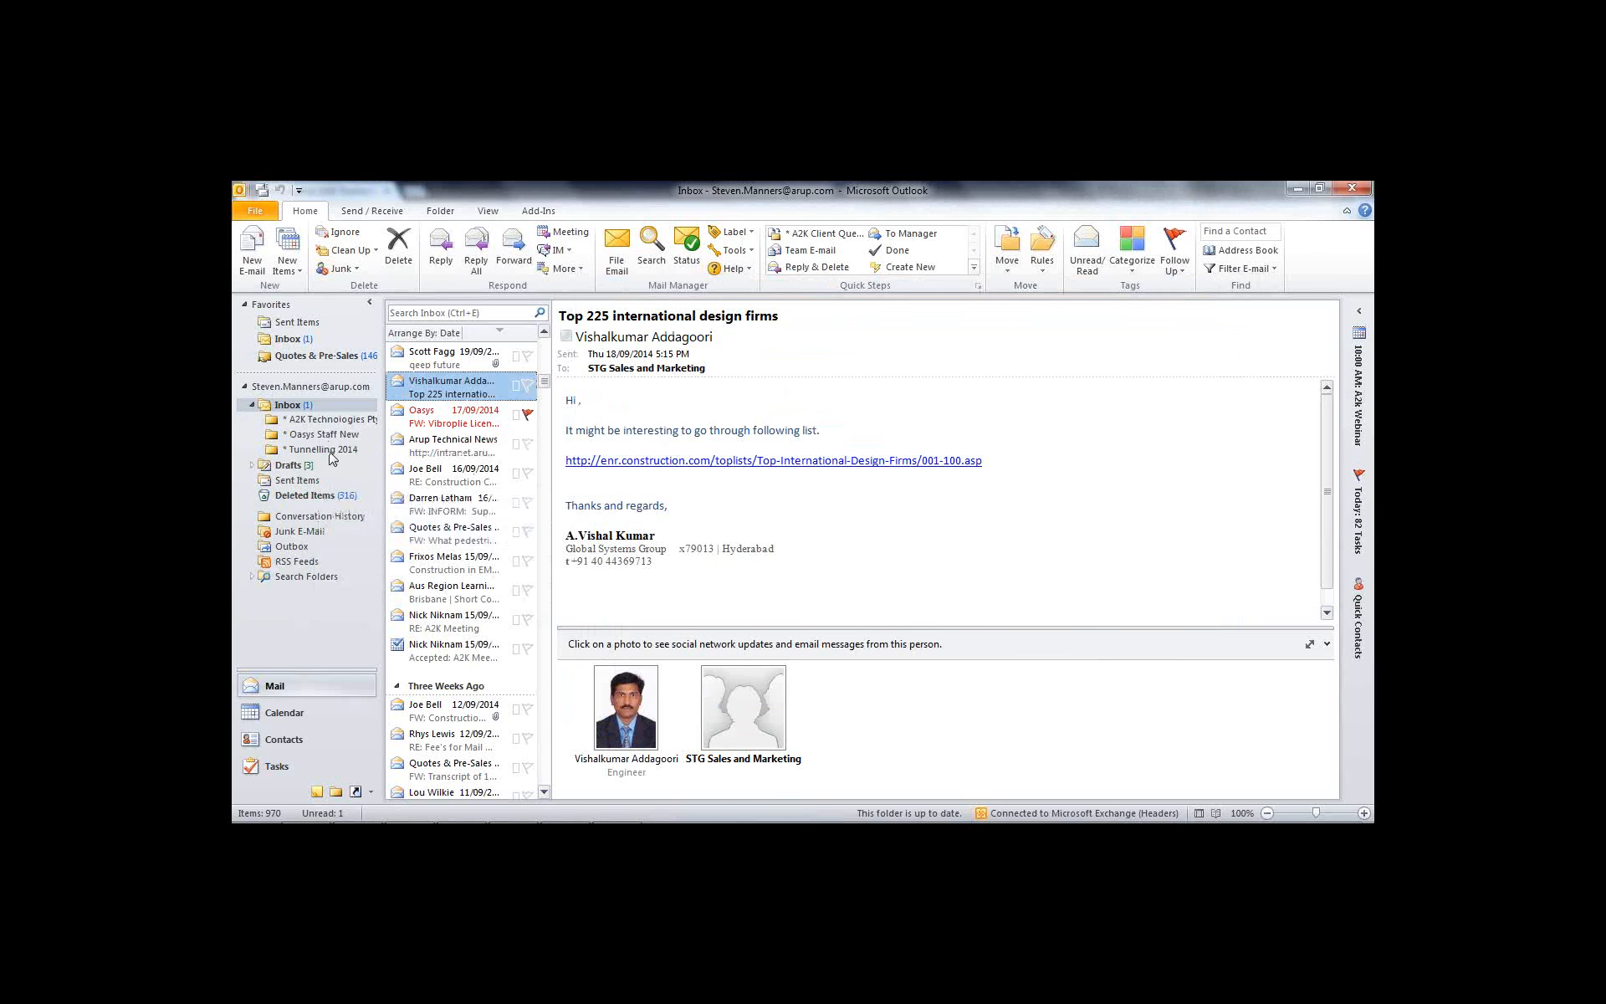
# Raise the maximum number of displayed Drop Folders to 10 in Mail Manager's User Preferences and save
pyautogui.click(742, 252)
pyautogui.click(753, 331)
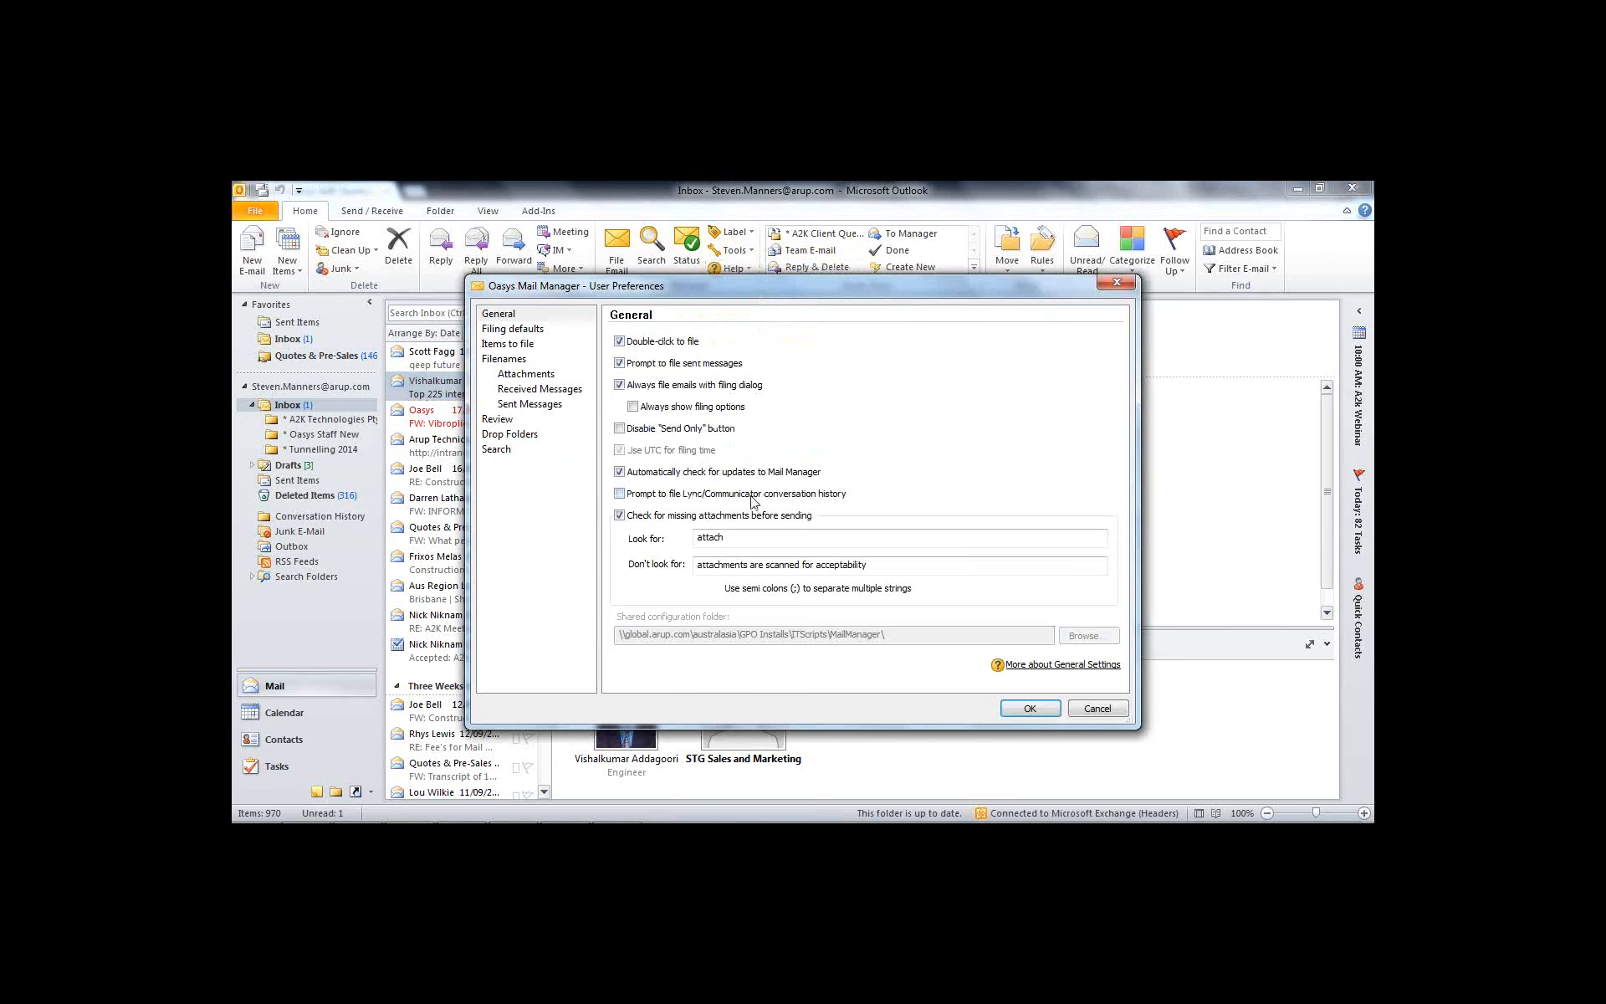
pyautogui.click(548, 429)
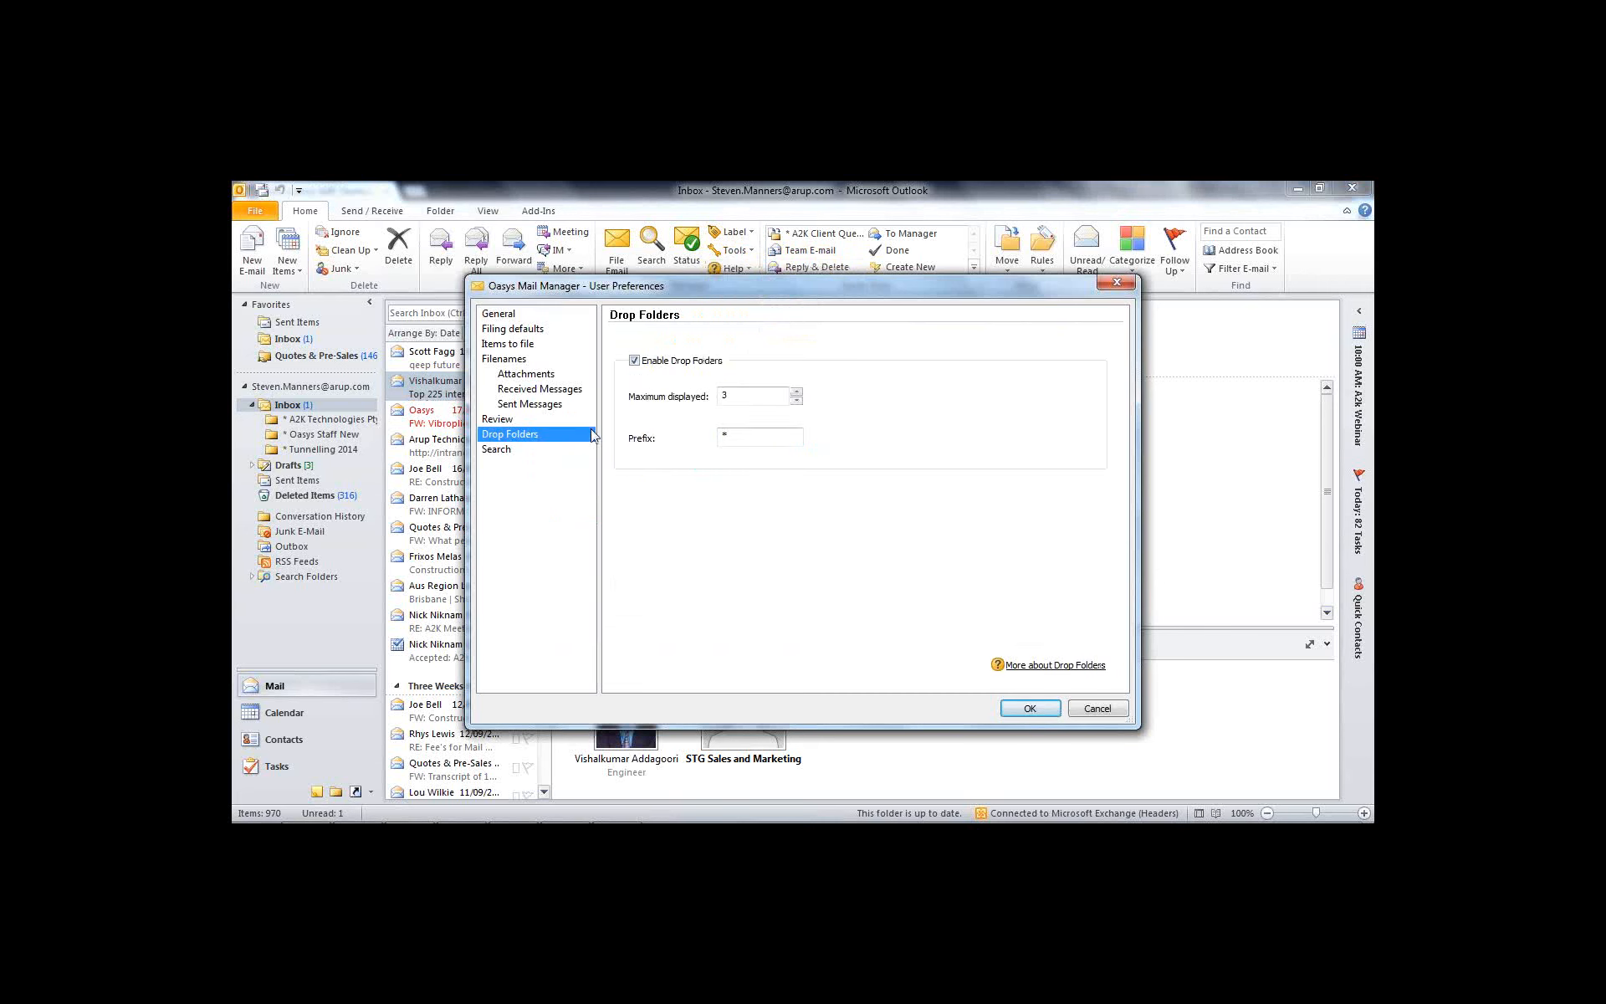
pyautogui.click(796, 393)
pyautogui.click(797, 392)
pyautogui.click(797, 392)
pyautogui.click(797, 392)
pyautogui.click(796, 392)
pyautogui.click(797, 391)
pyautogui.click(1038, 710)
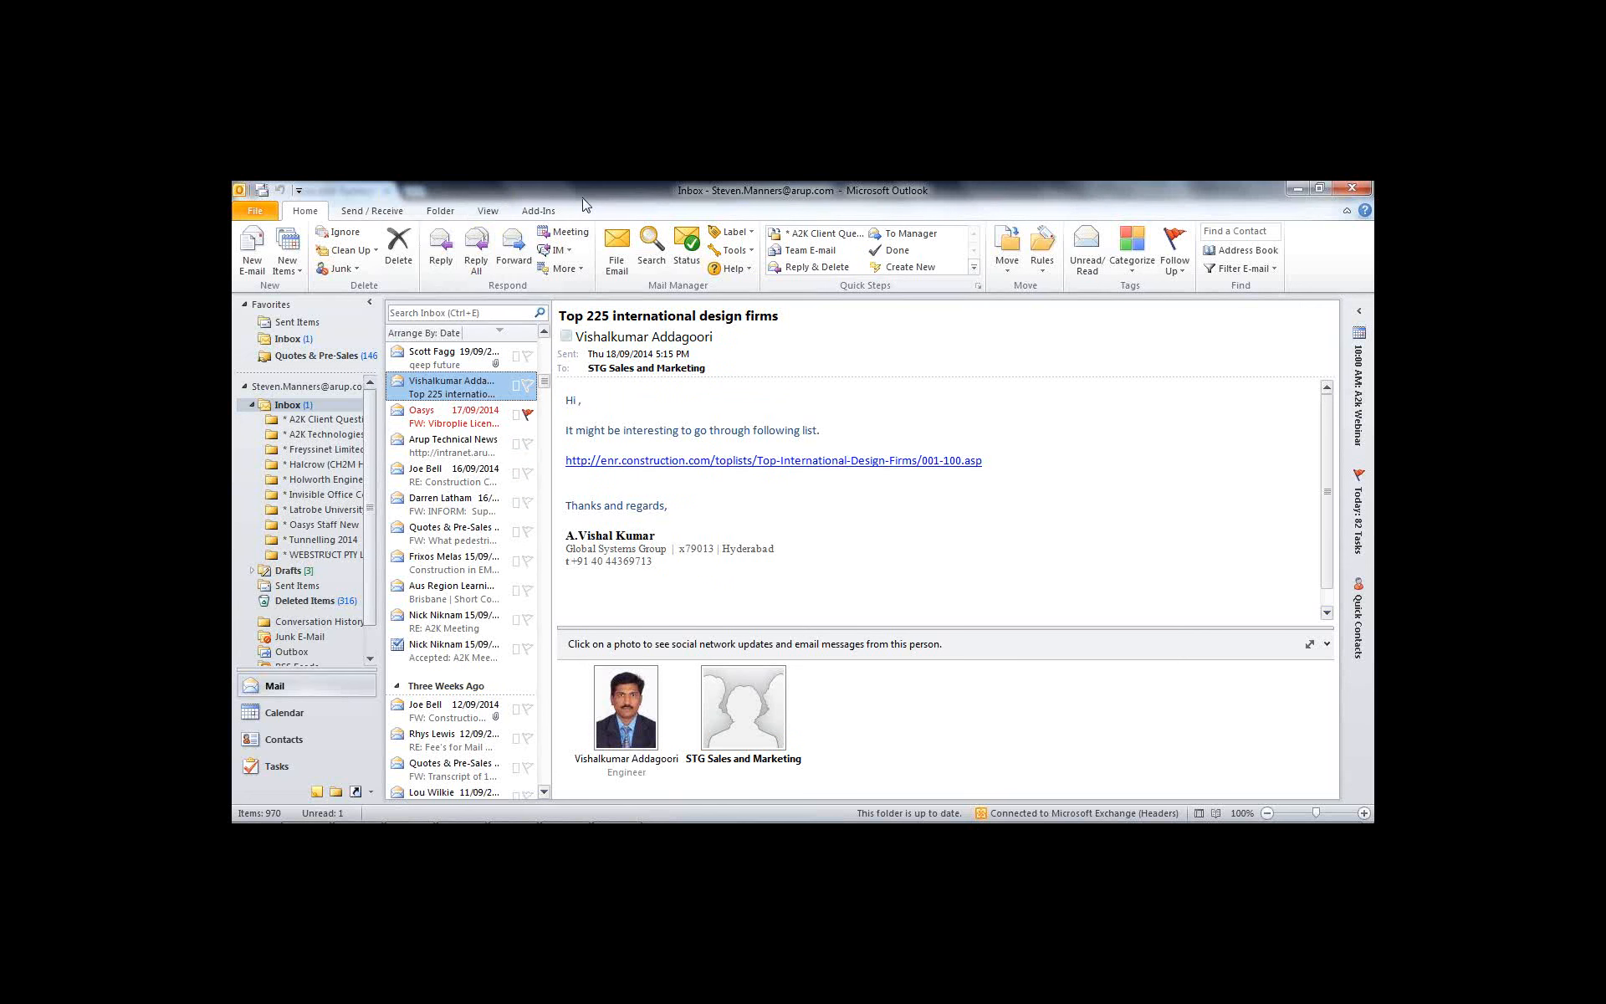
# Switch to the Mail Manager Overview presentation in PowerPoint and present the slides from Mobile Integration to Snap'n'Send
pyautogui.click(463, 807)
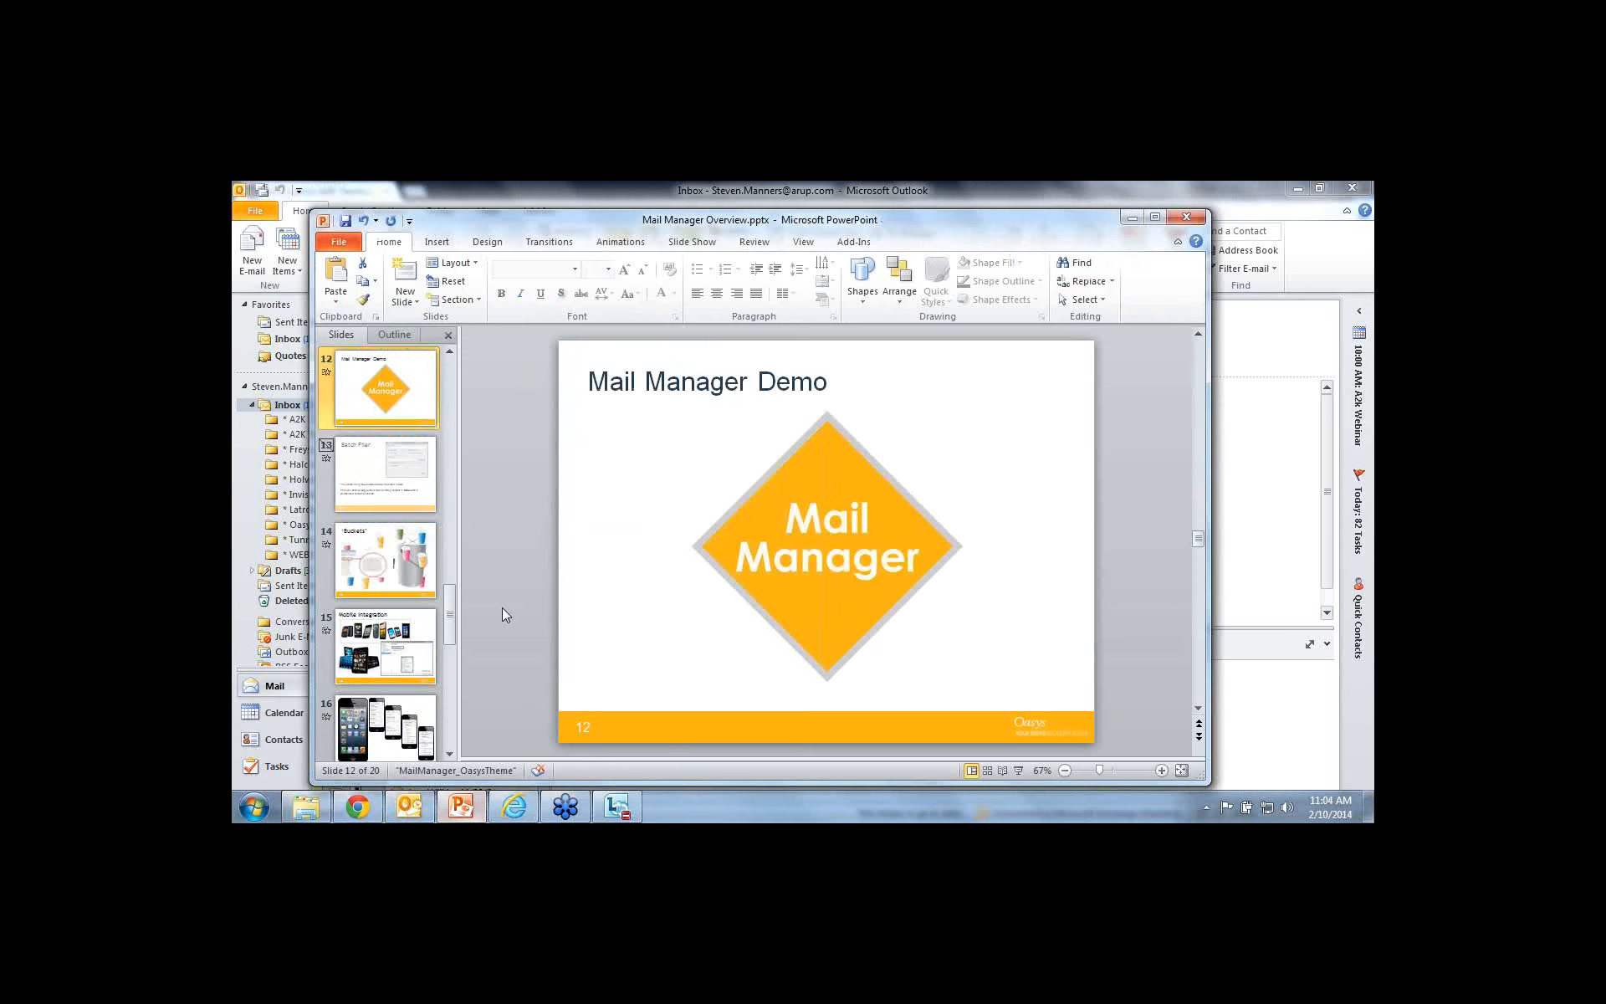
pyautogui.click(426, 633)
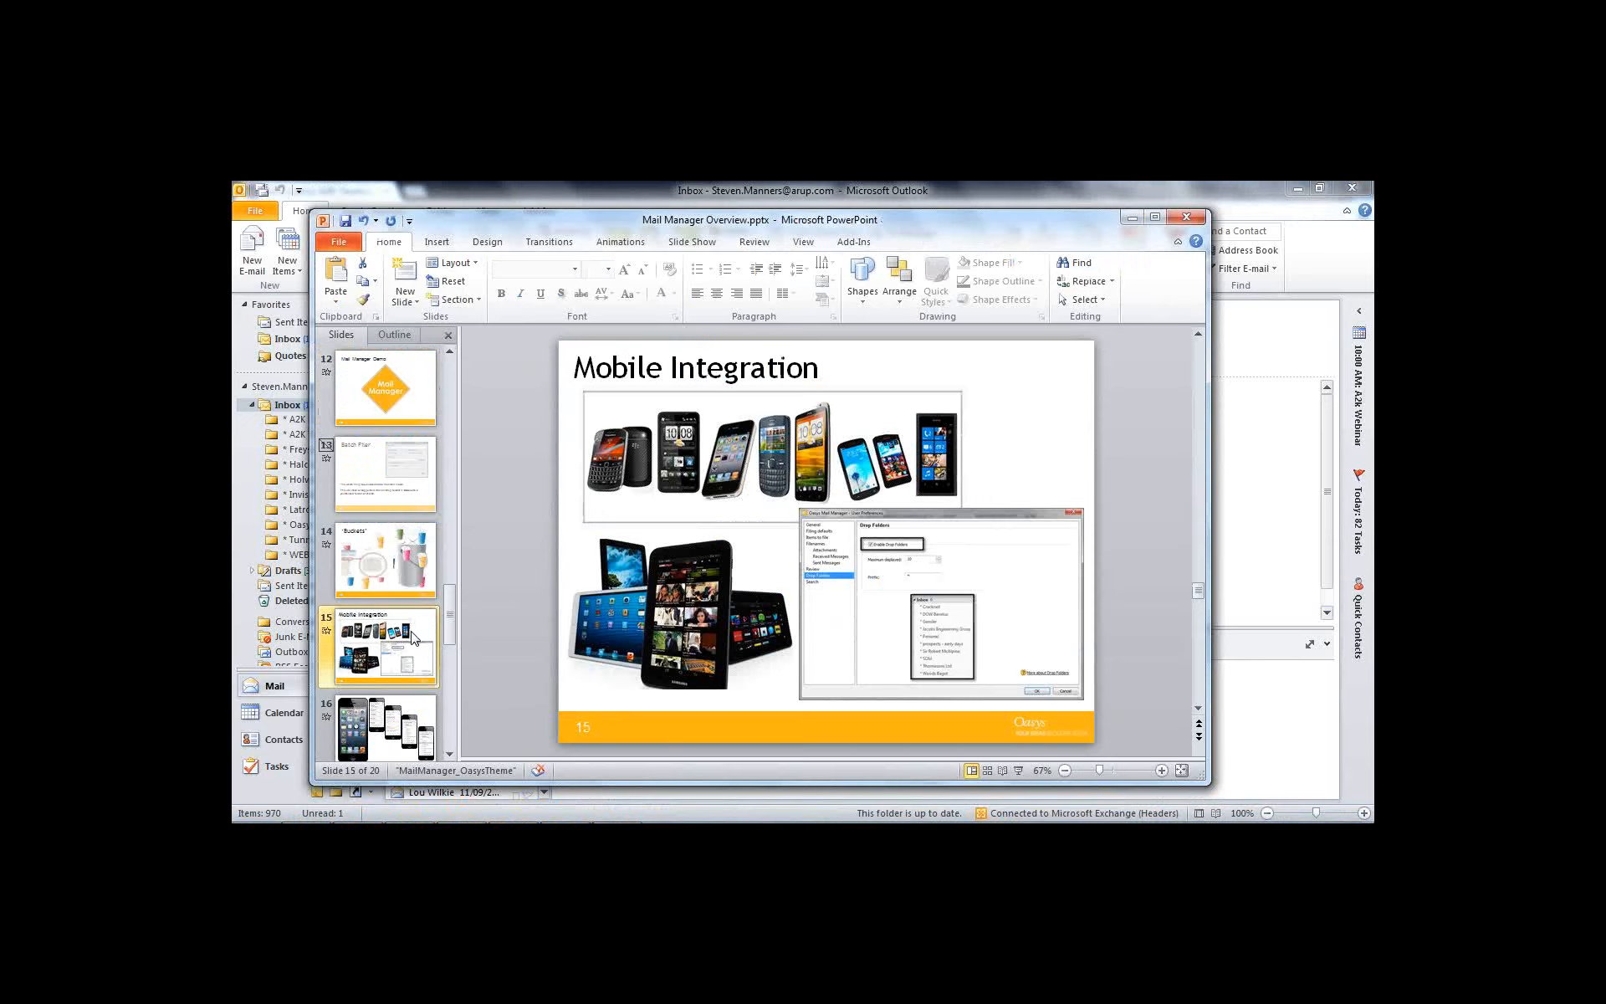
pyautogui.click(1020, 770)
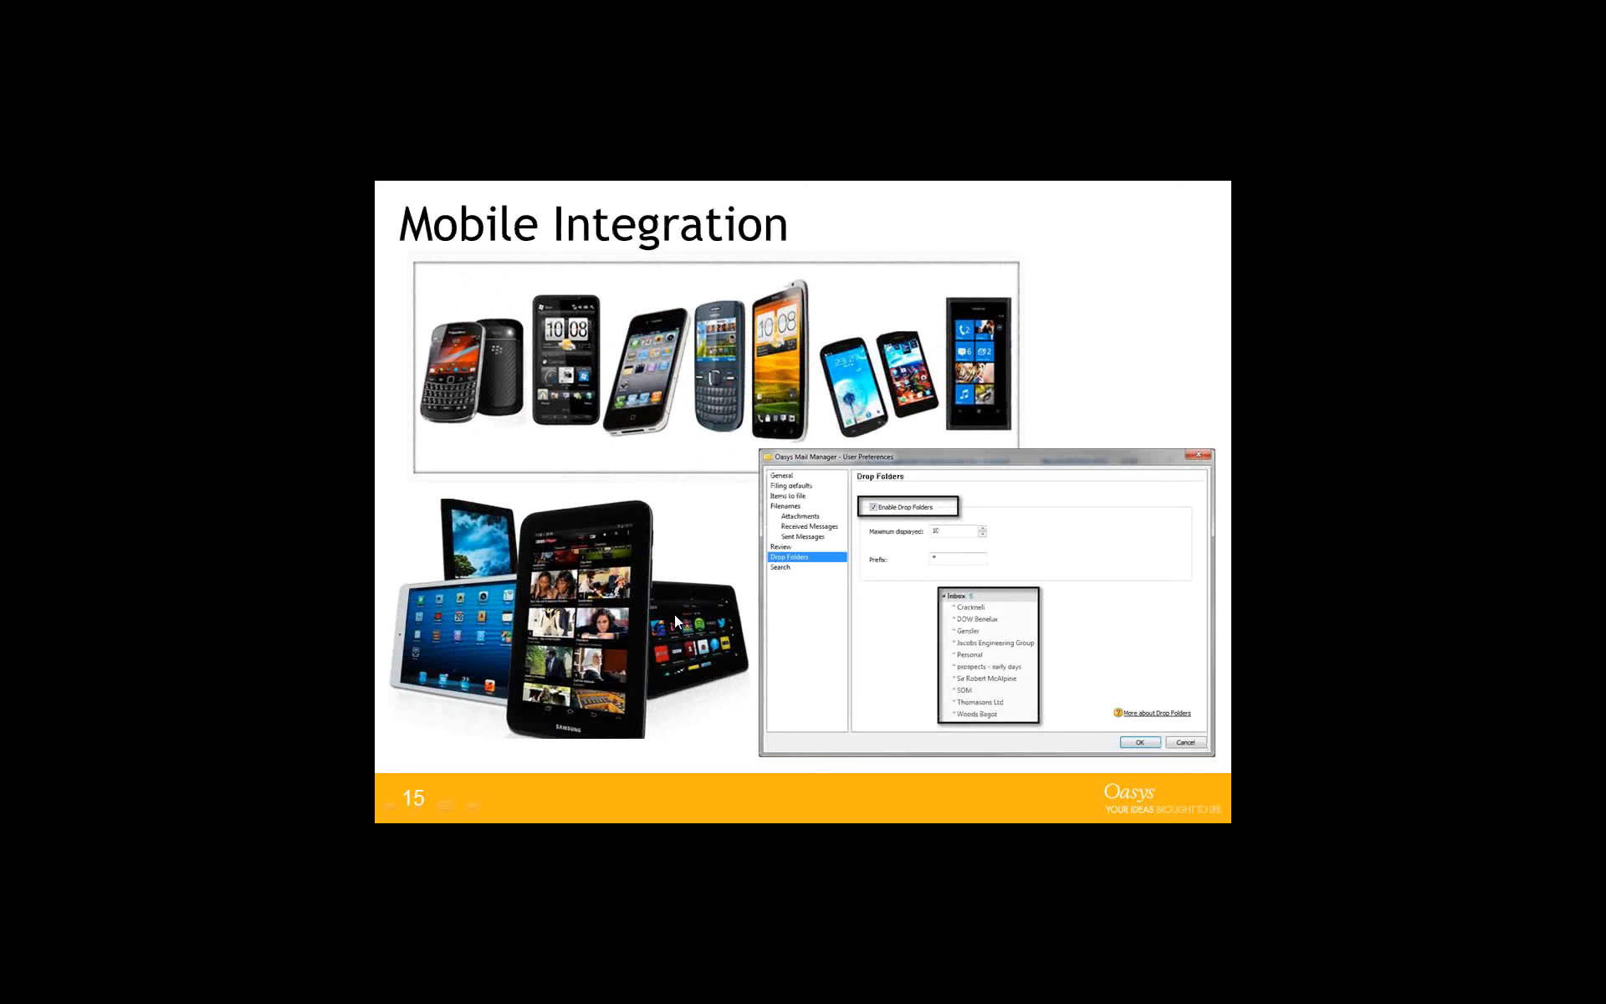
pyautogui.click(711, 567)
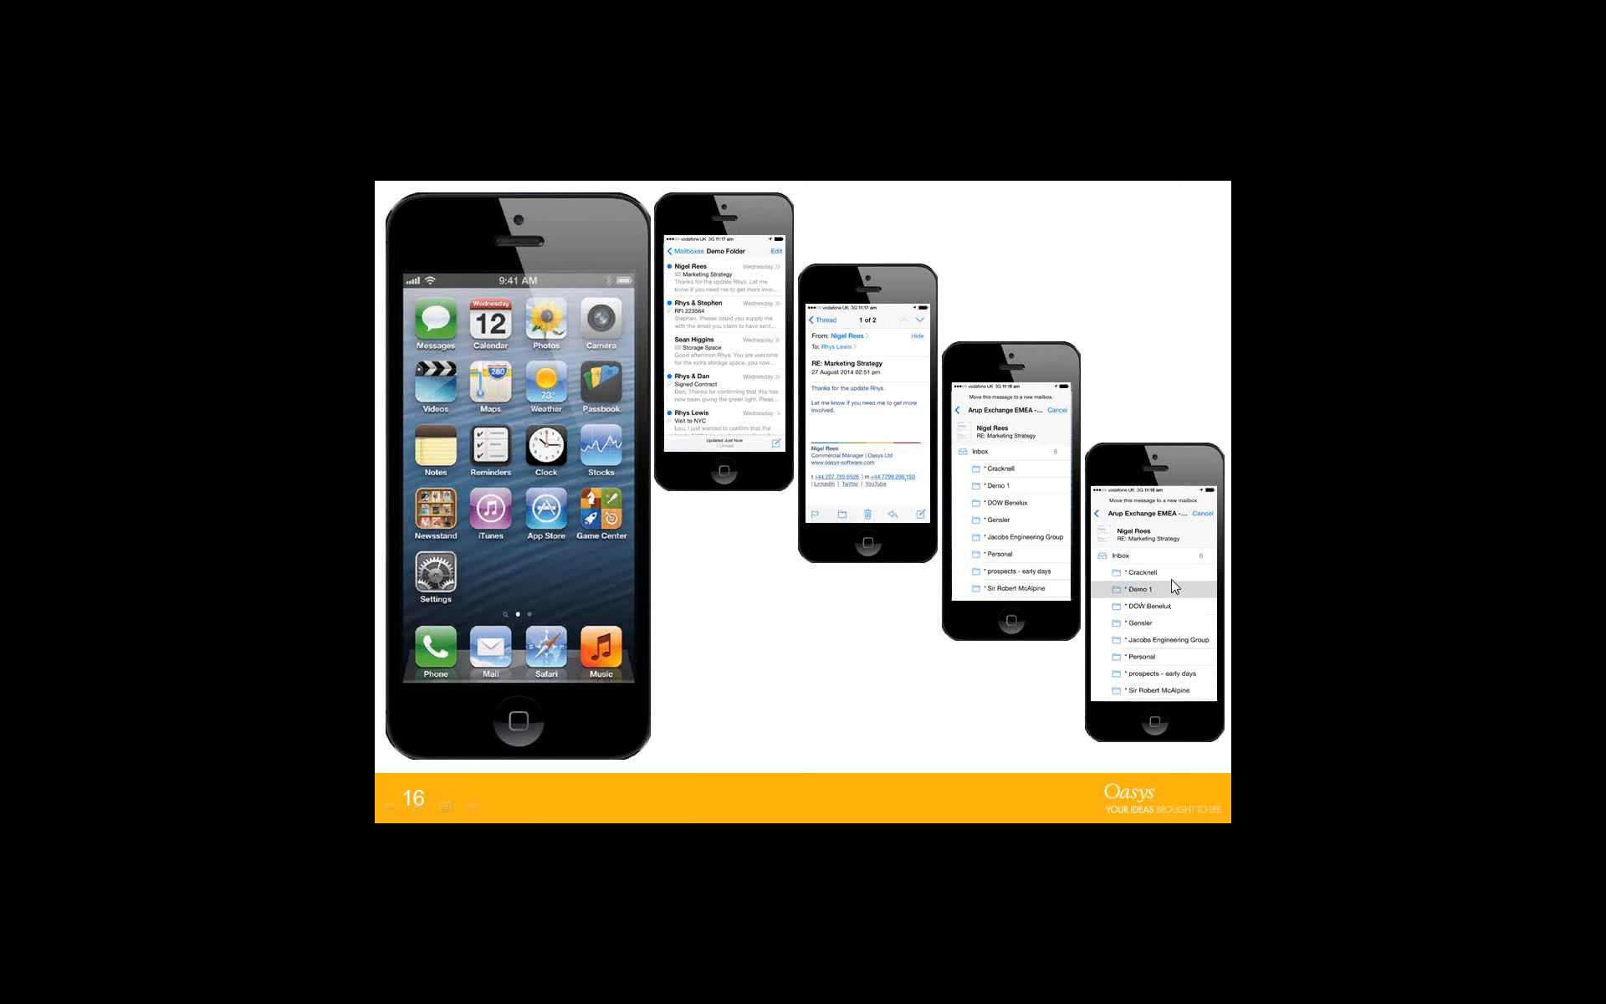
pyautogui.click(1138, 405)
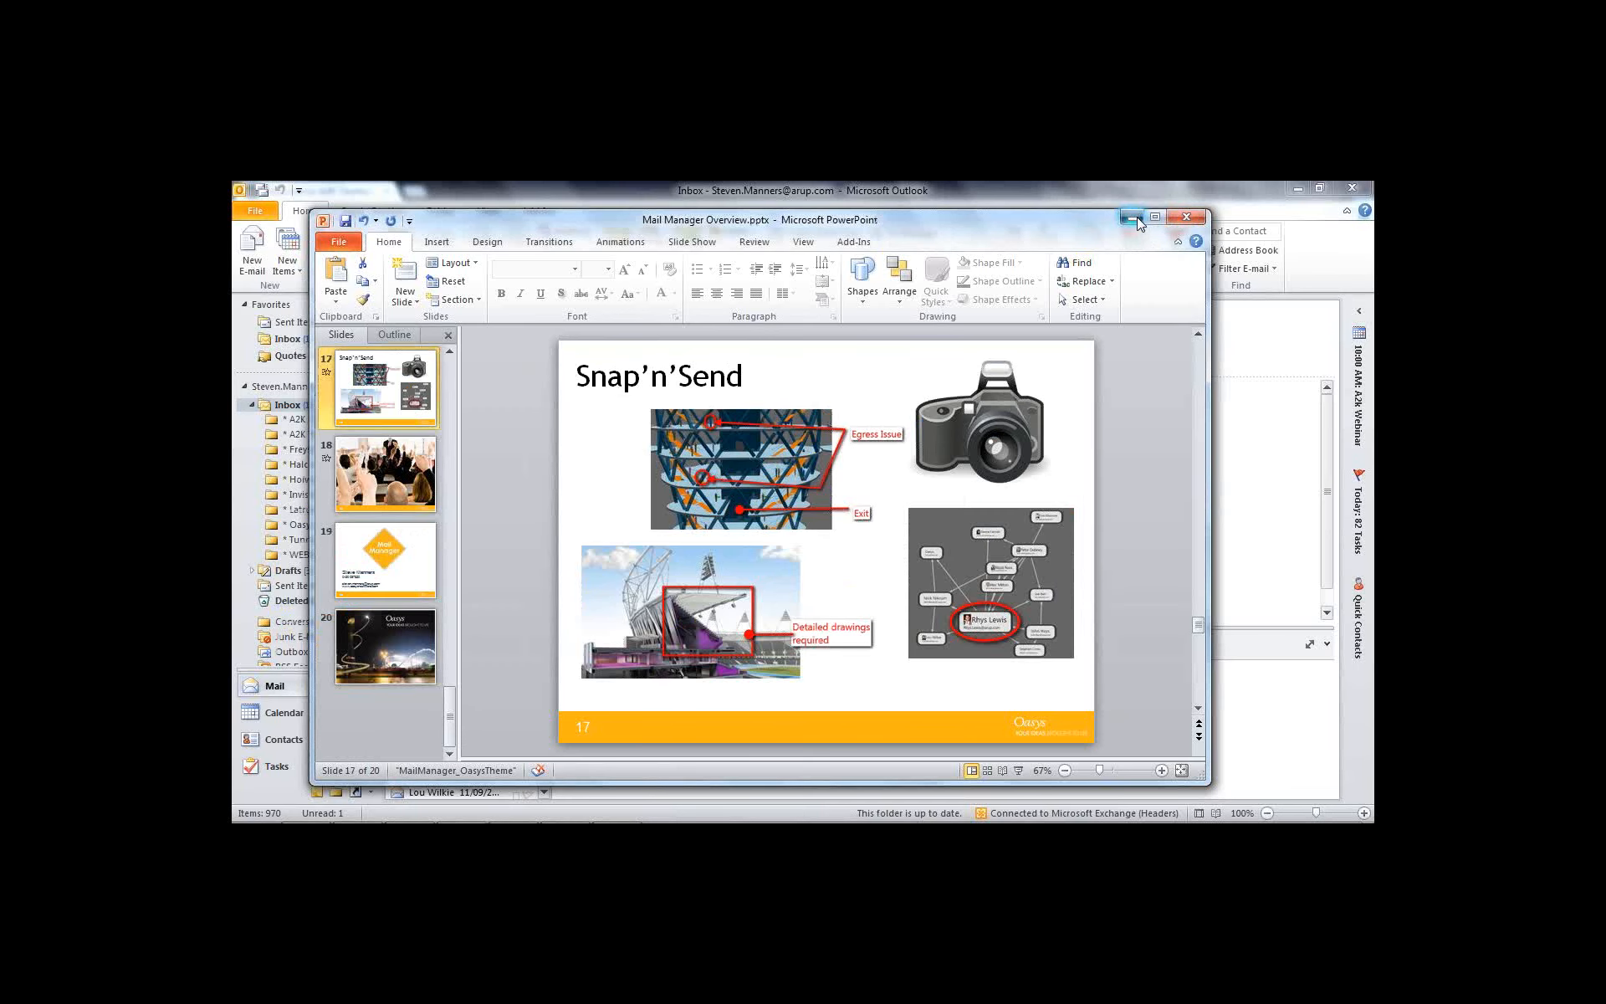
# Return to Outlook and view the Filing defaults in Mail Manager's User Preferences
pyautogui.click(1134, 216)
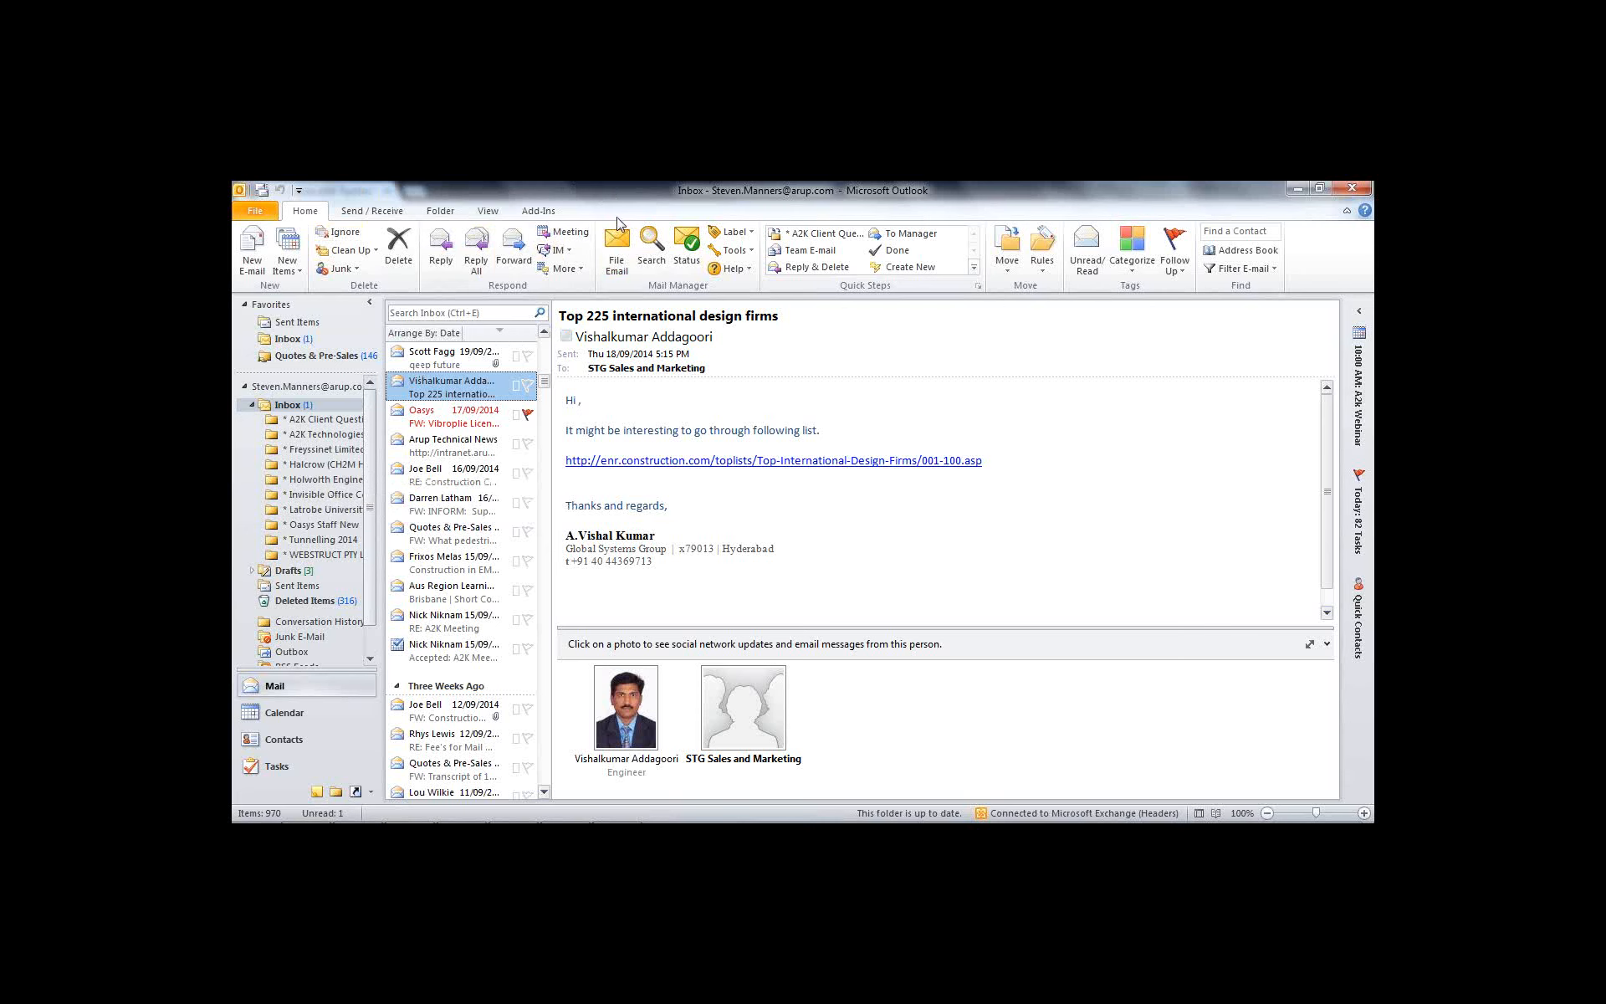
pyautogui.click(750, 255)
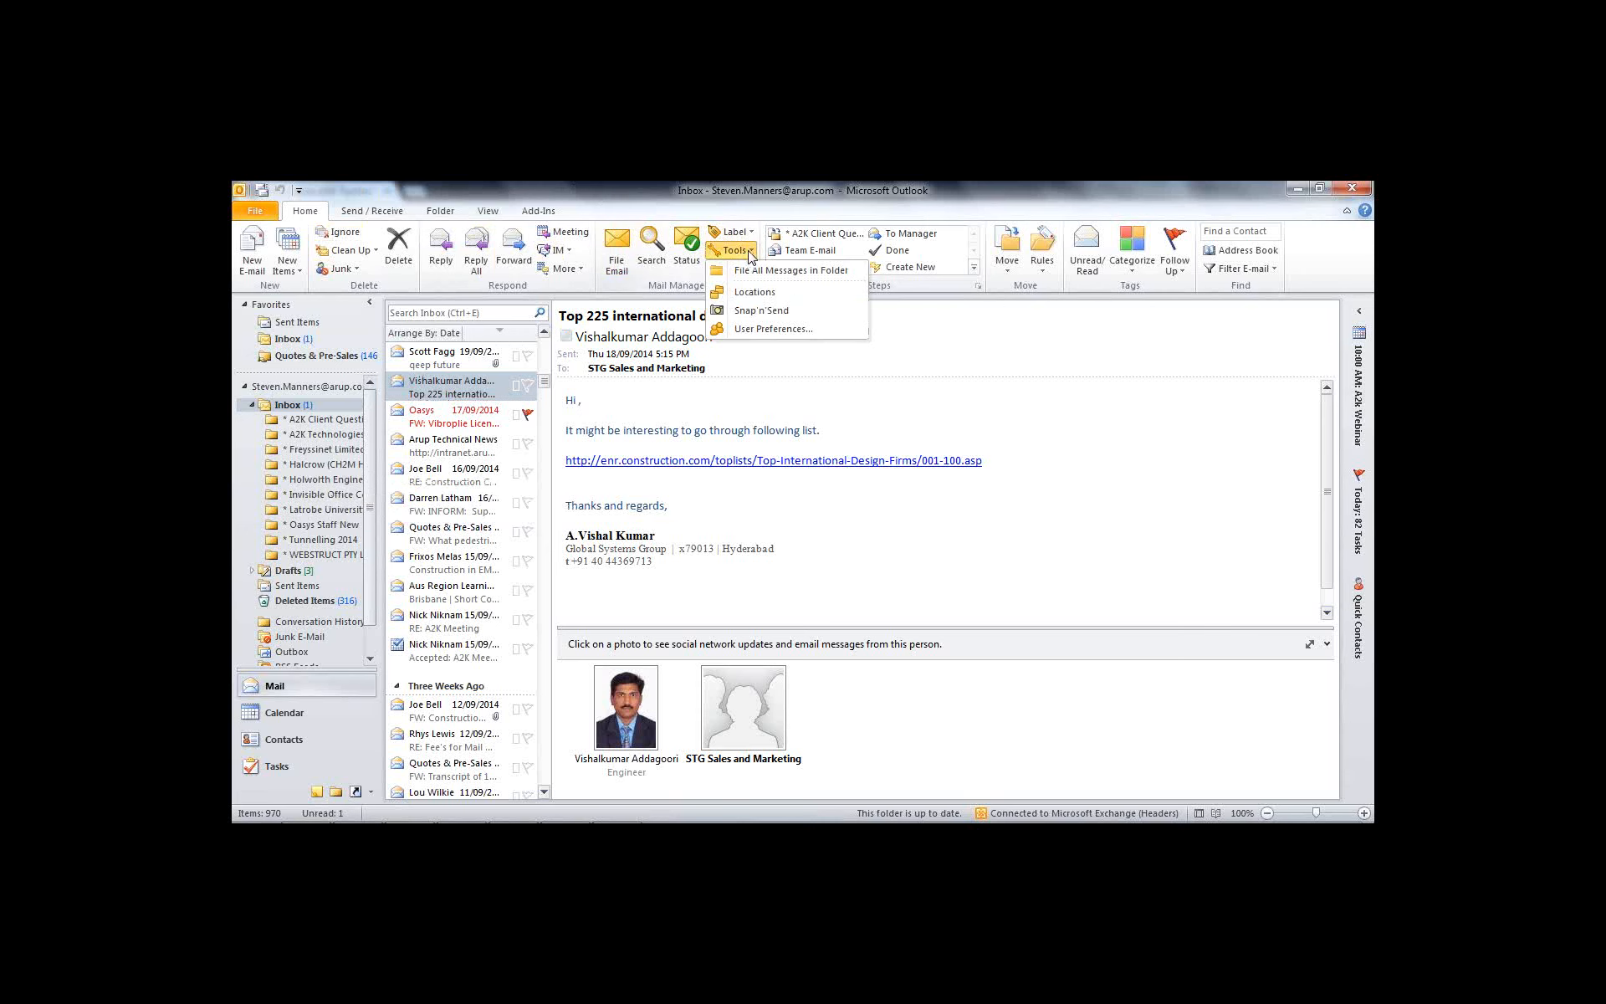
pyautogui.click(756, 331)
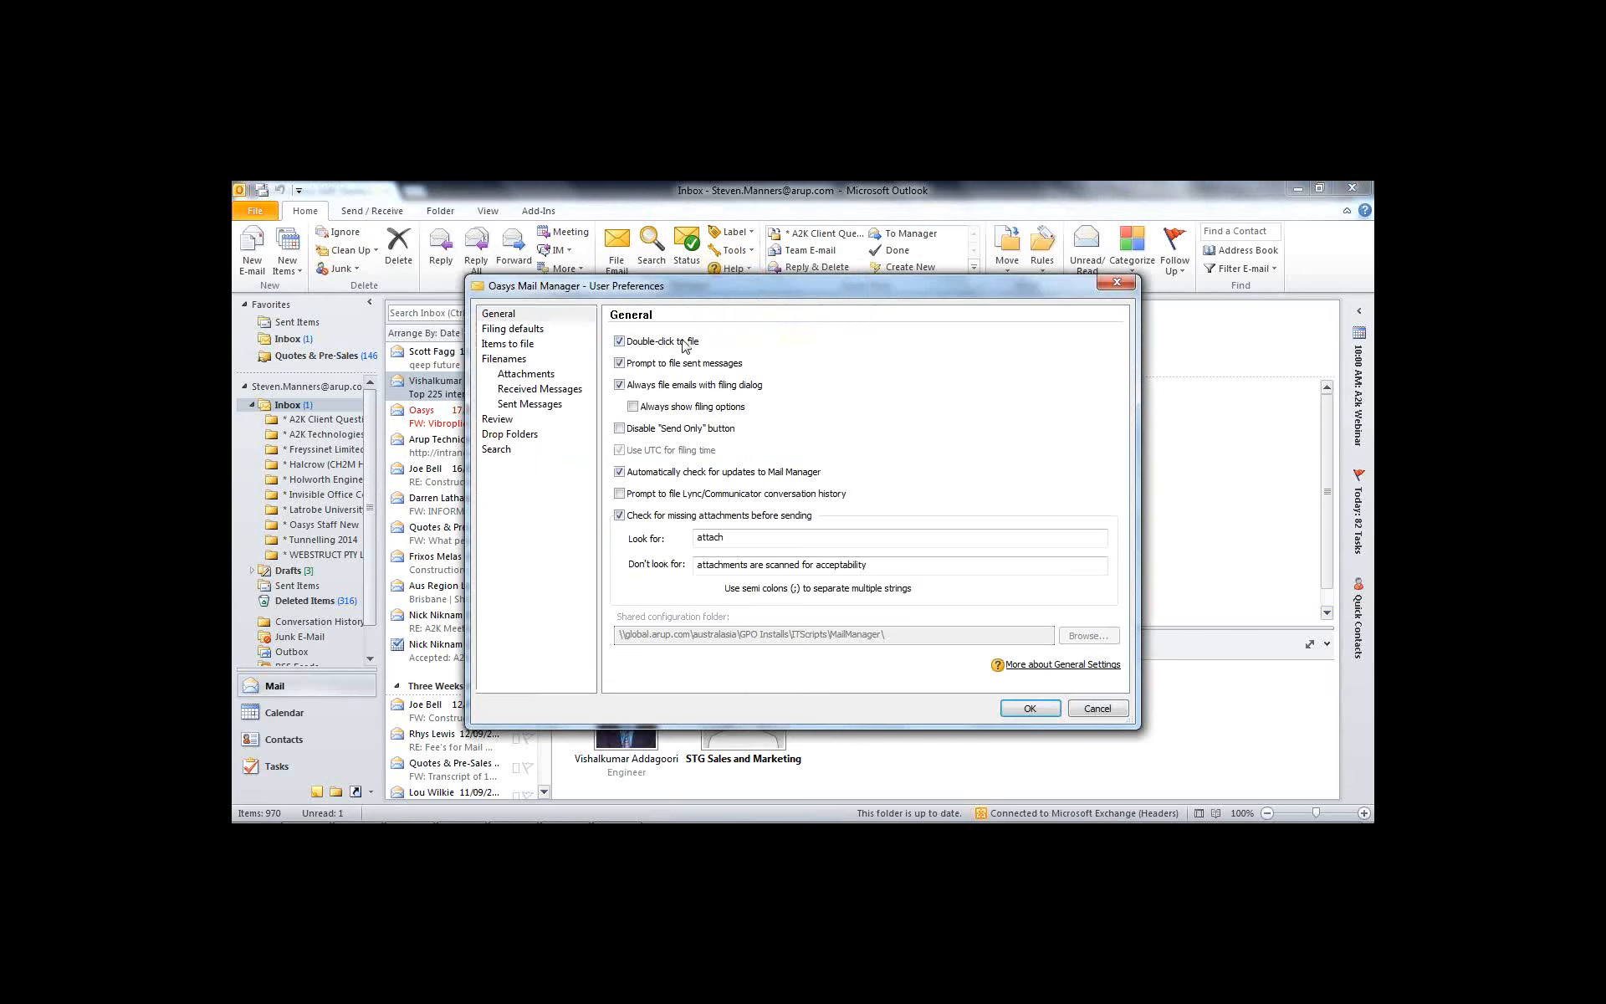
pyautogui.click(536, 335)
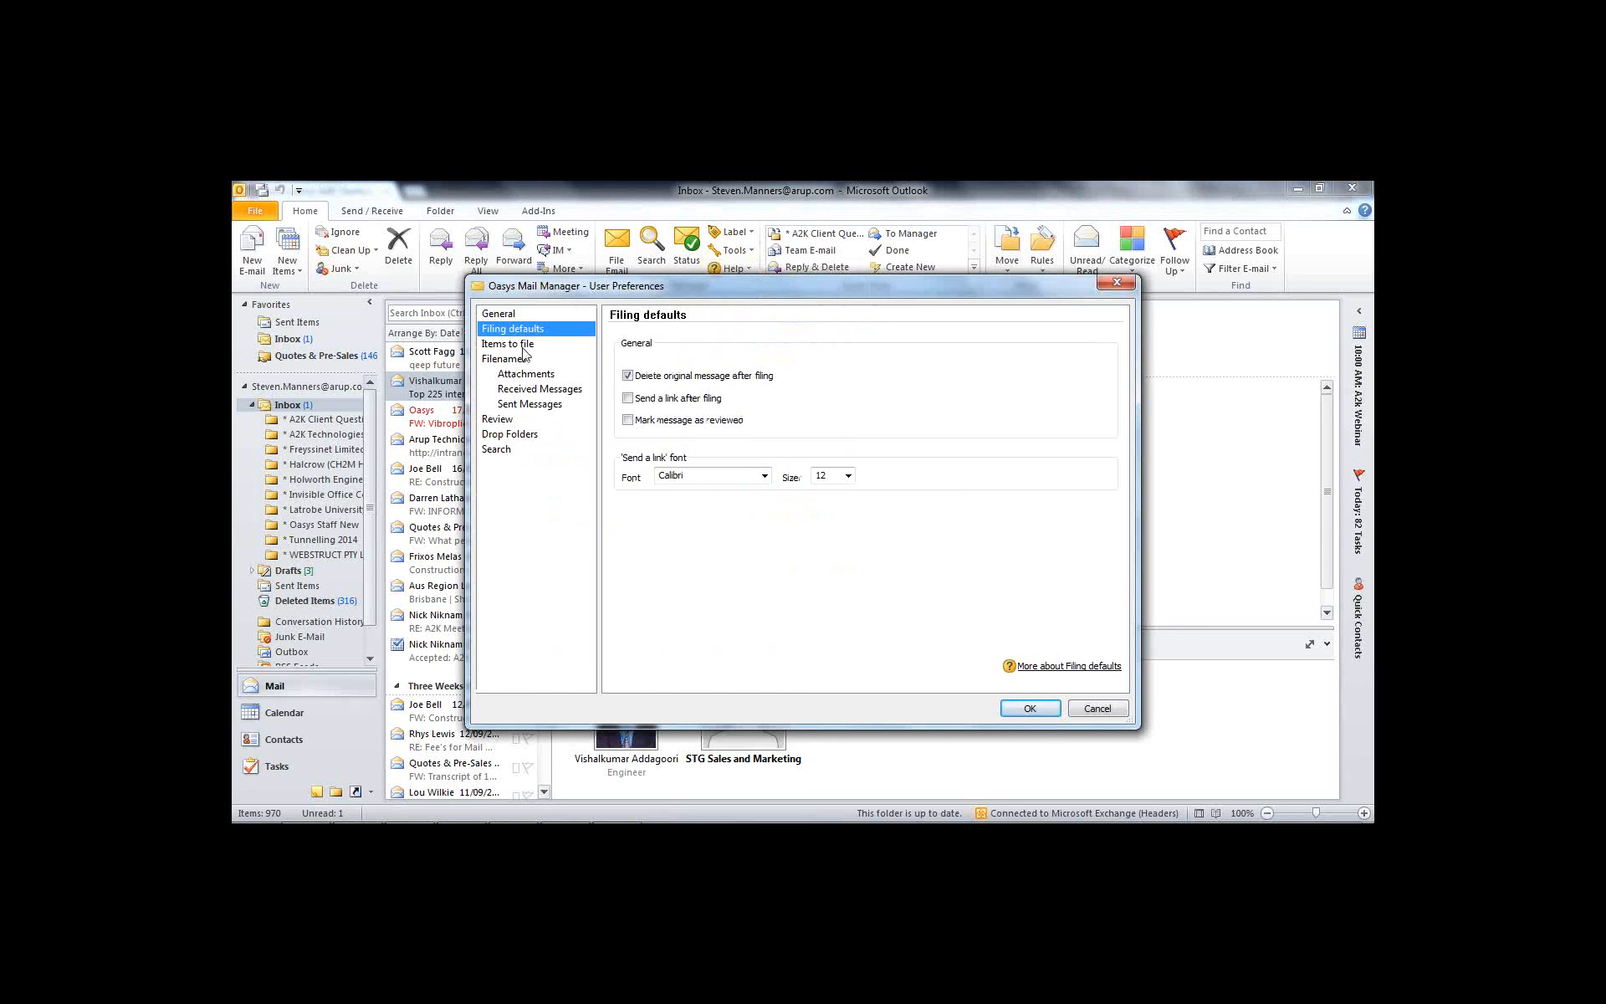
# Review the filename formats for attachments, received messages and sent messages, and close the preferences without saving
pyautogui.click(523, 373)
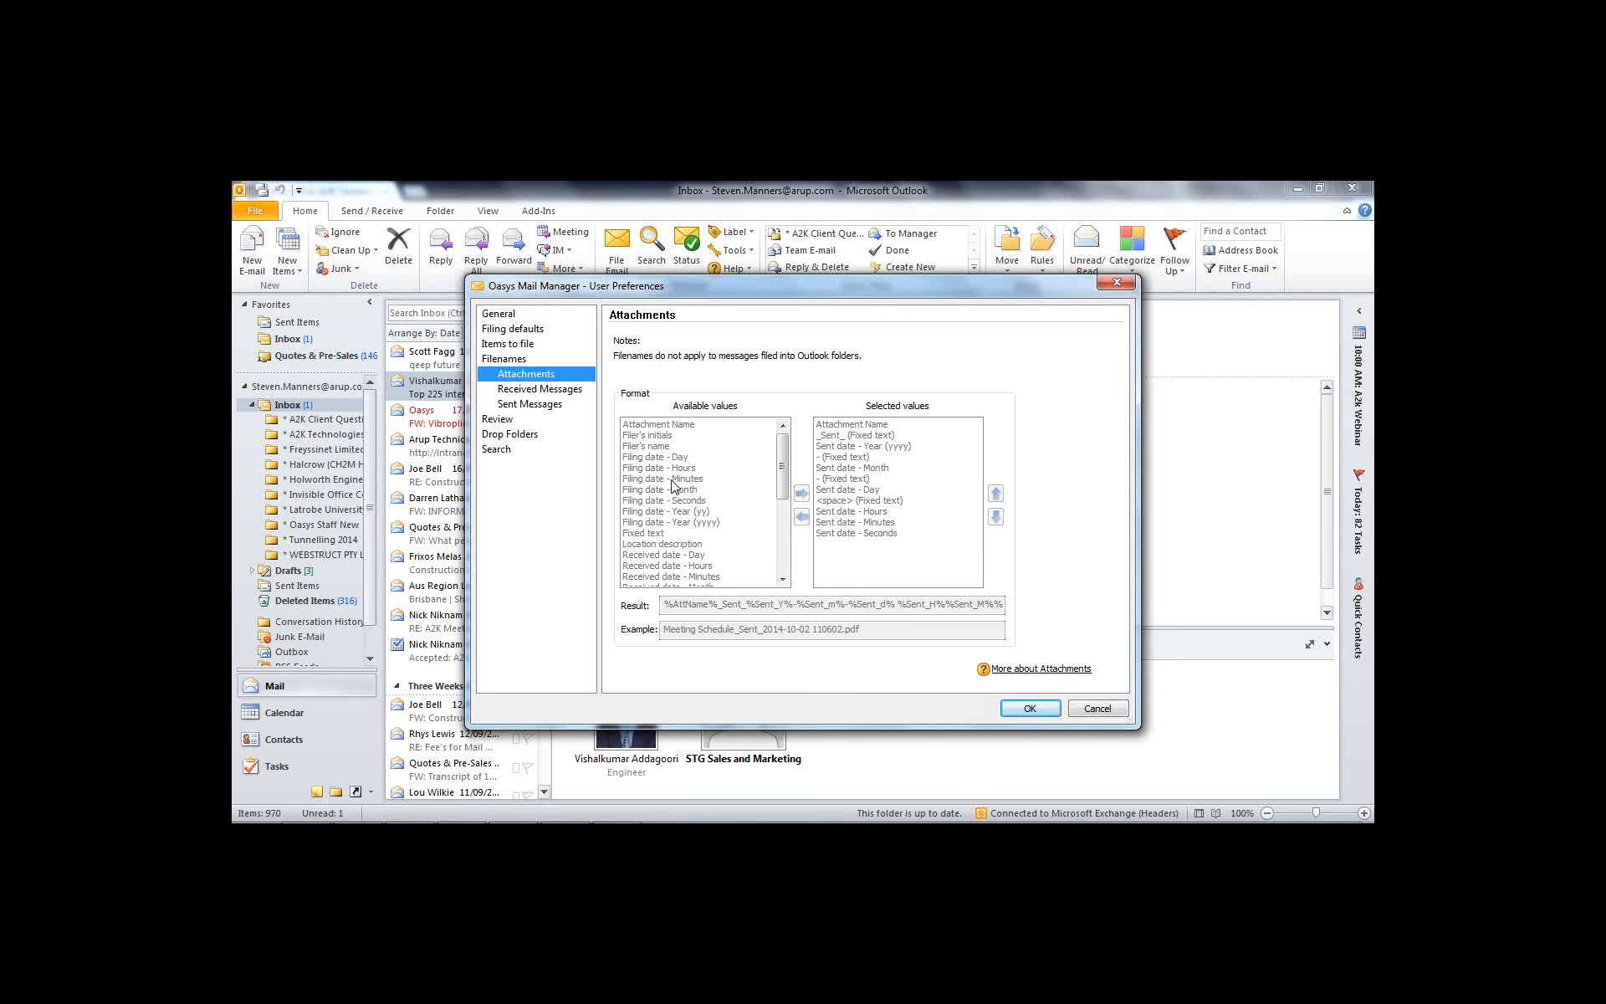
pyautogui.click(562, 392)
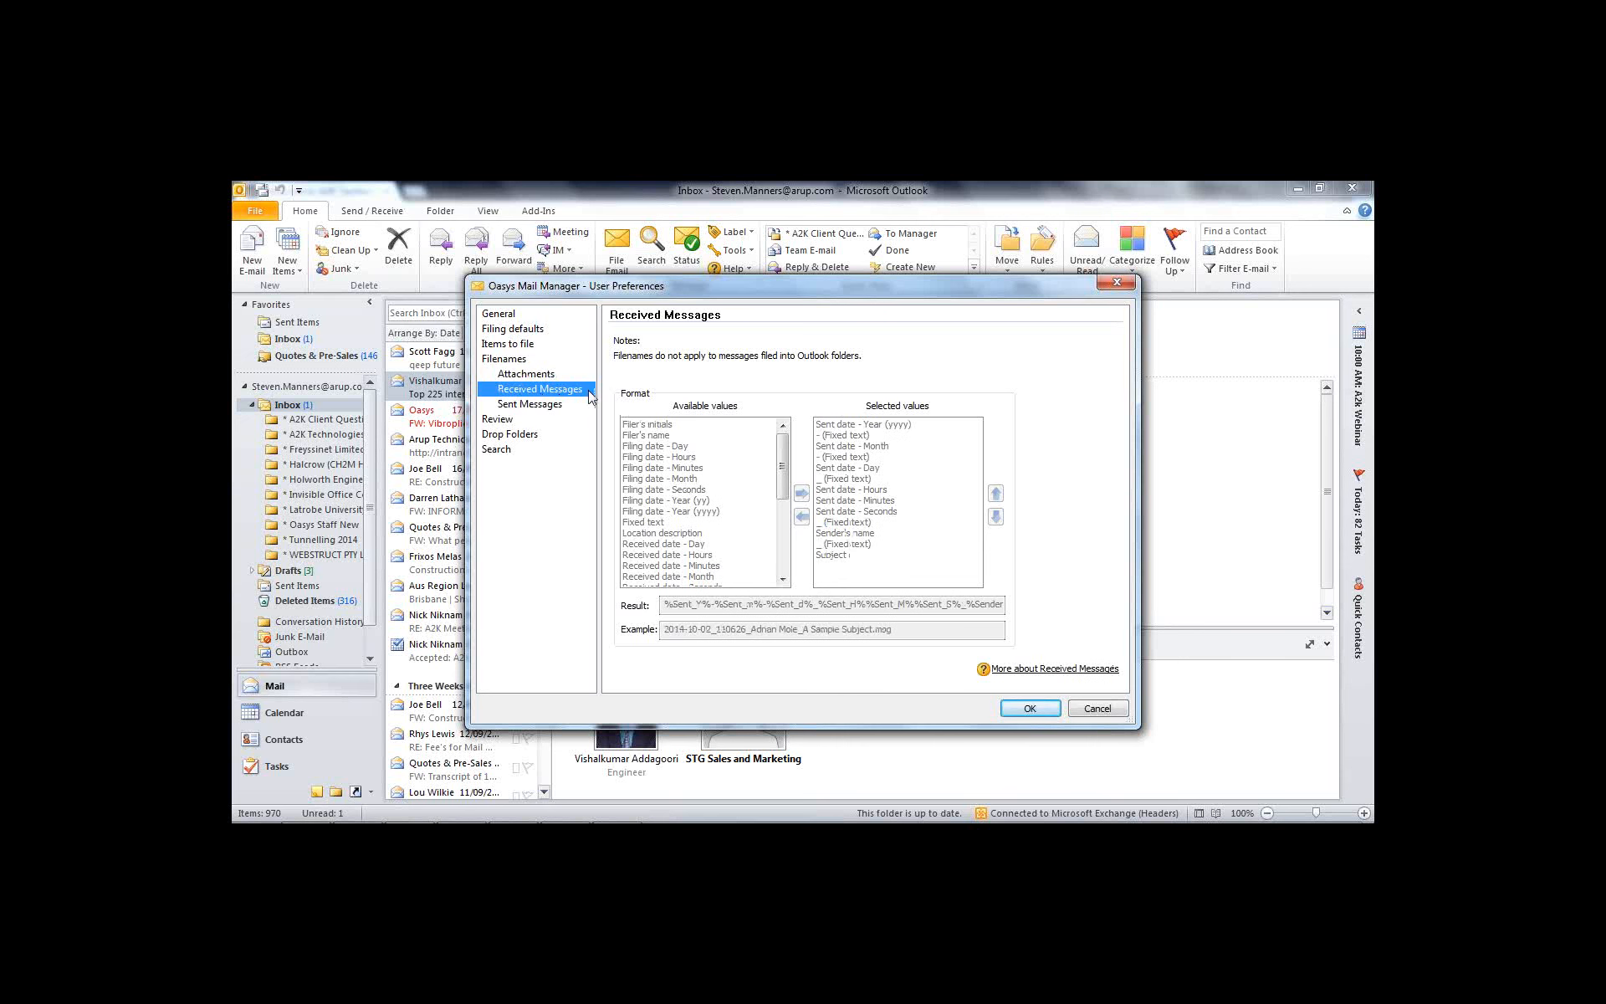
pyautogui.click(532, 405)
pyautogui.click(554, 391)
pyautogui.click(540, 407)
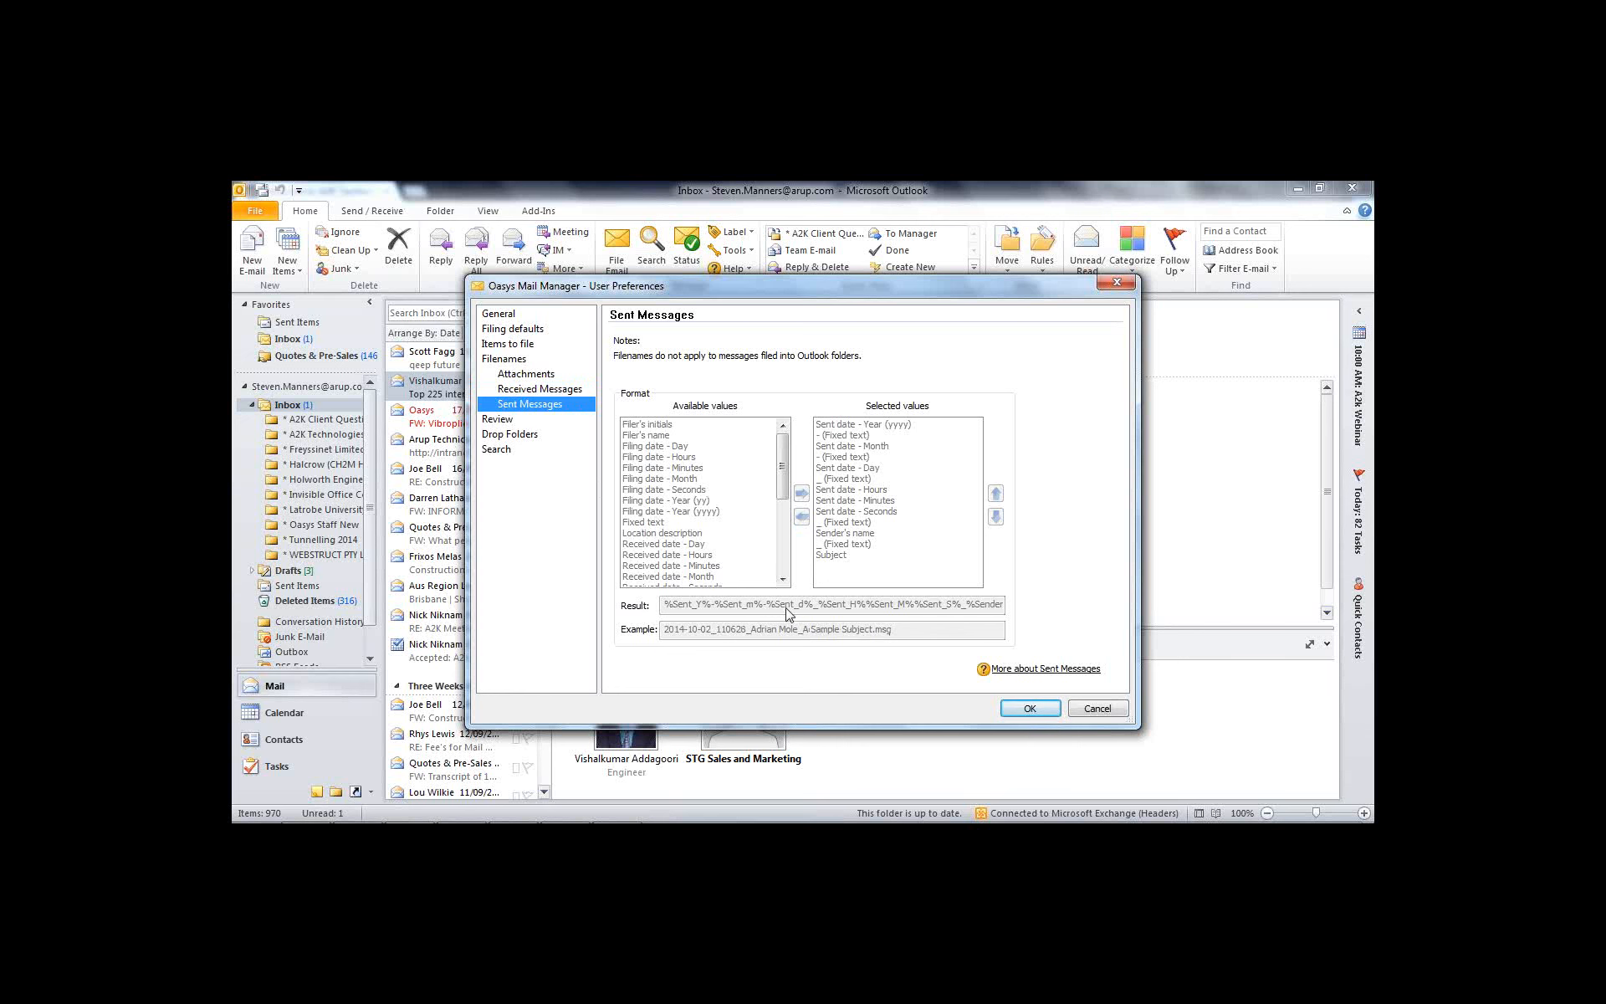
pyautogui.click(1099, 708)
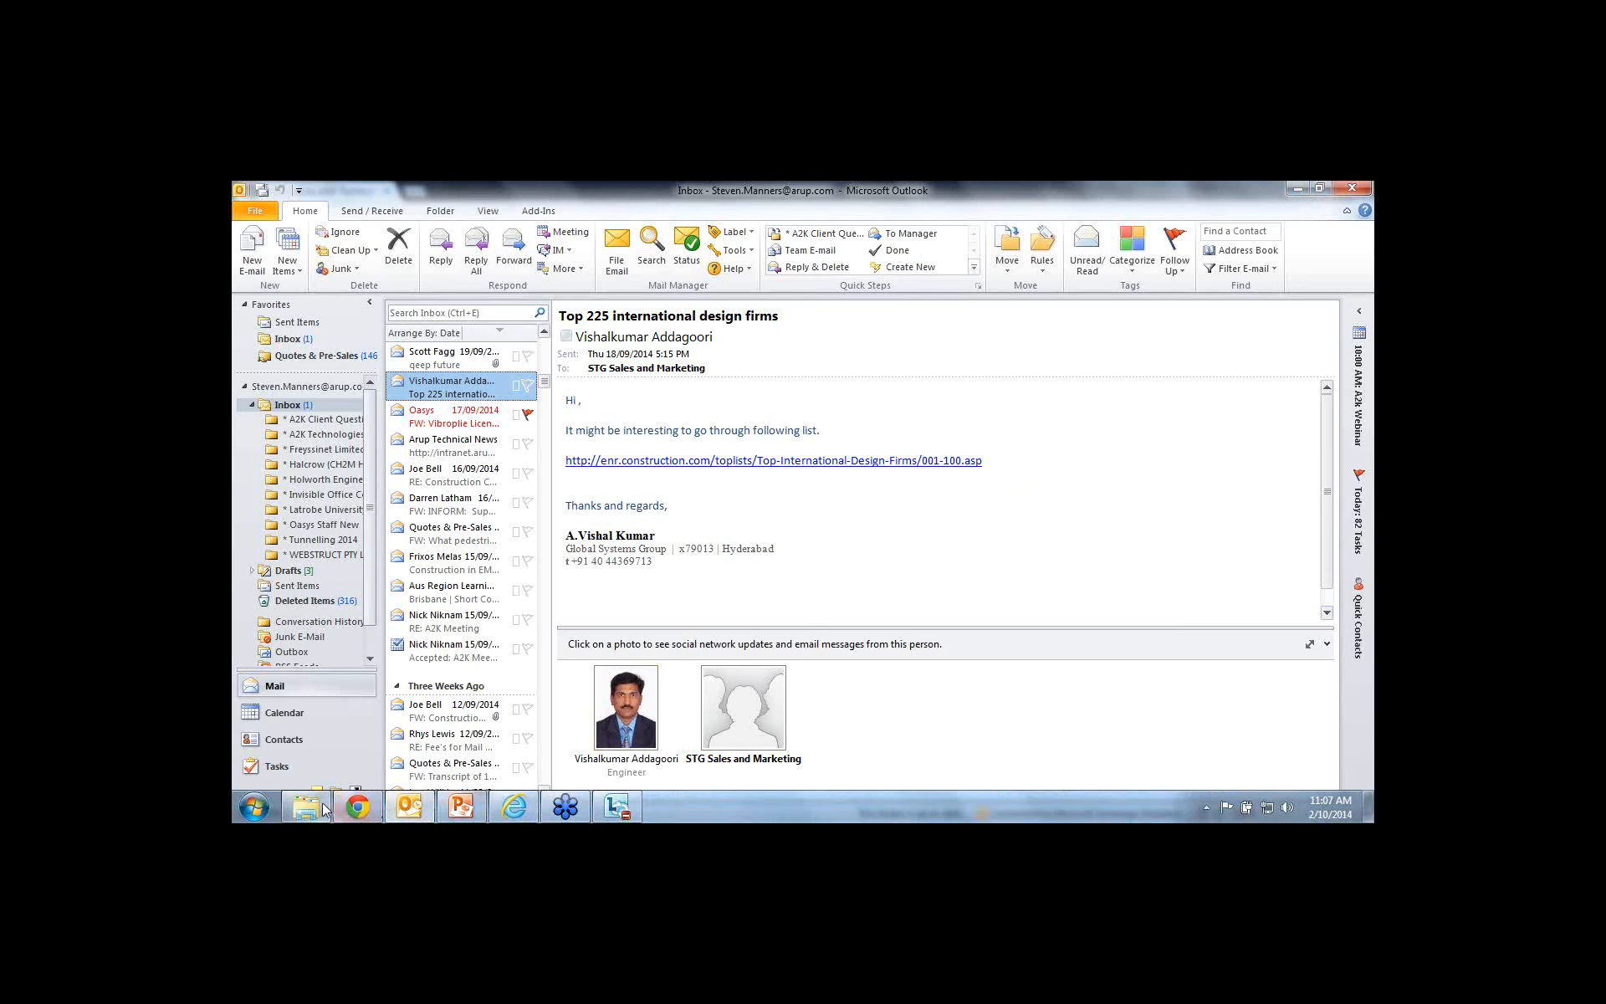
# Switch to Windows Explorer and view the filed emails in the A2K_Webinar folder of C:\Mail Manager Demo
pyautogui.click(324, 809)
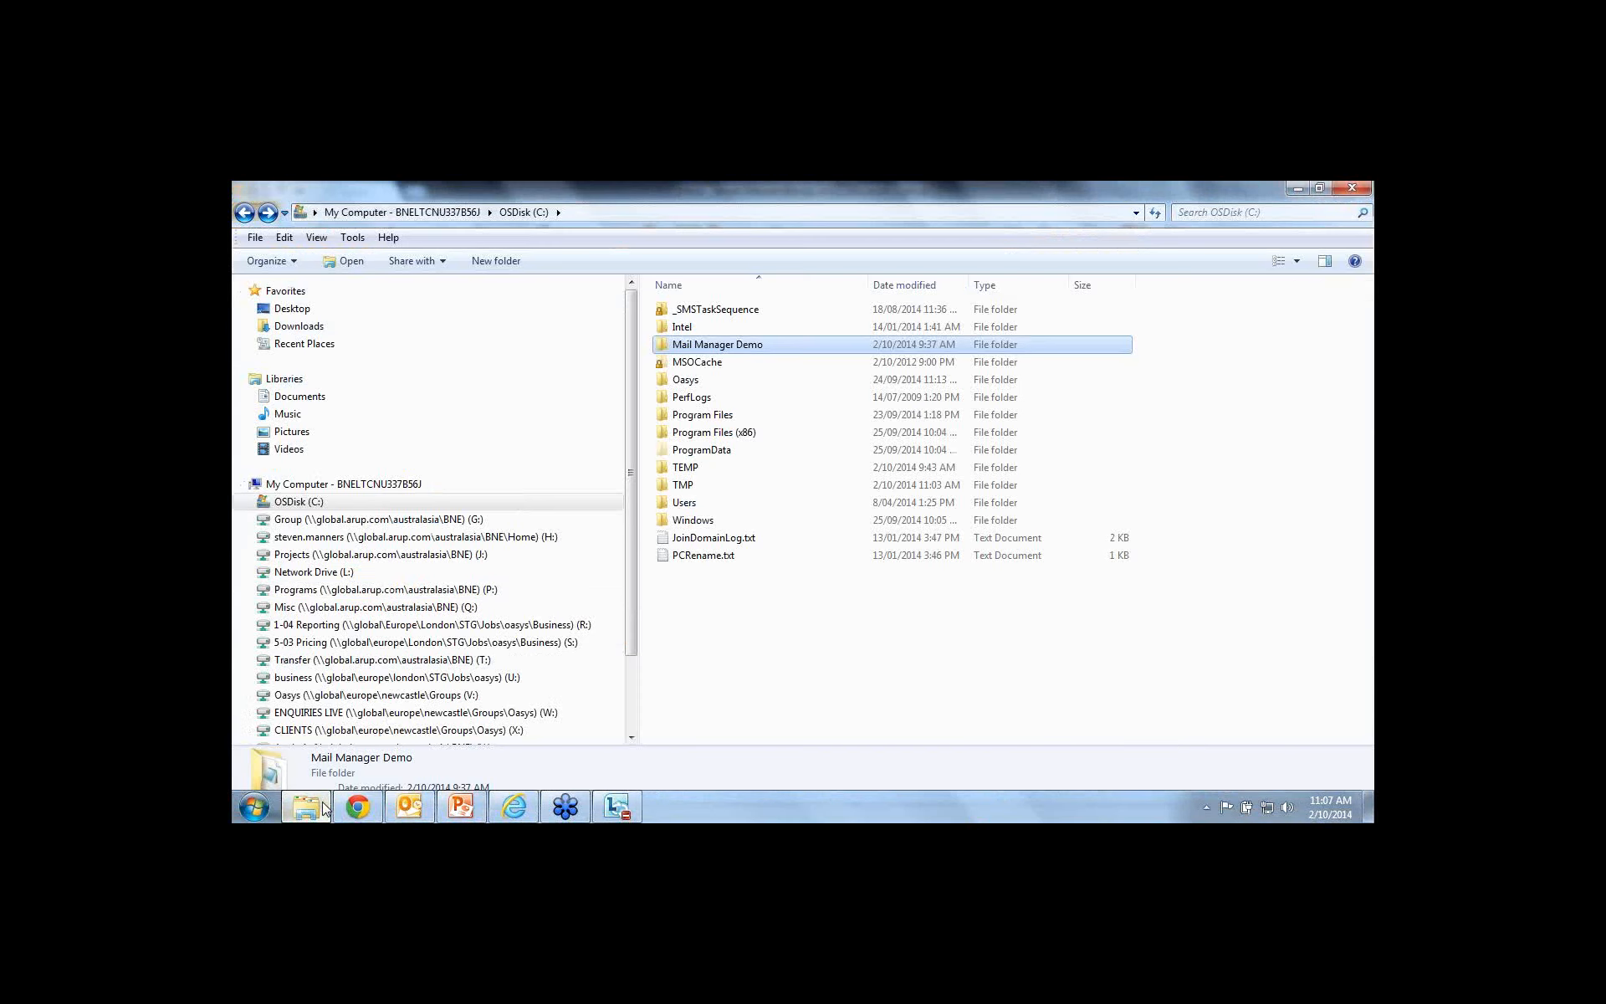
pyautogui.doubleClick(727, 345)
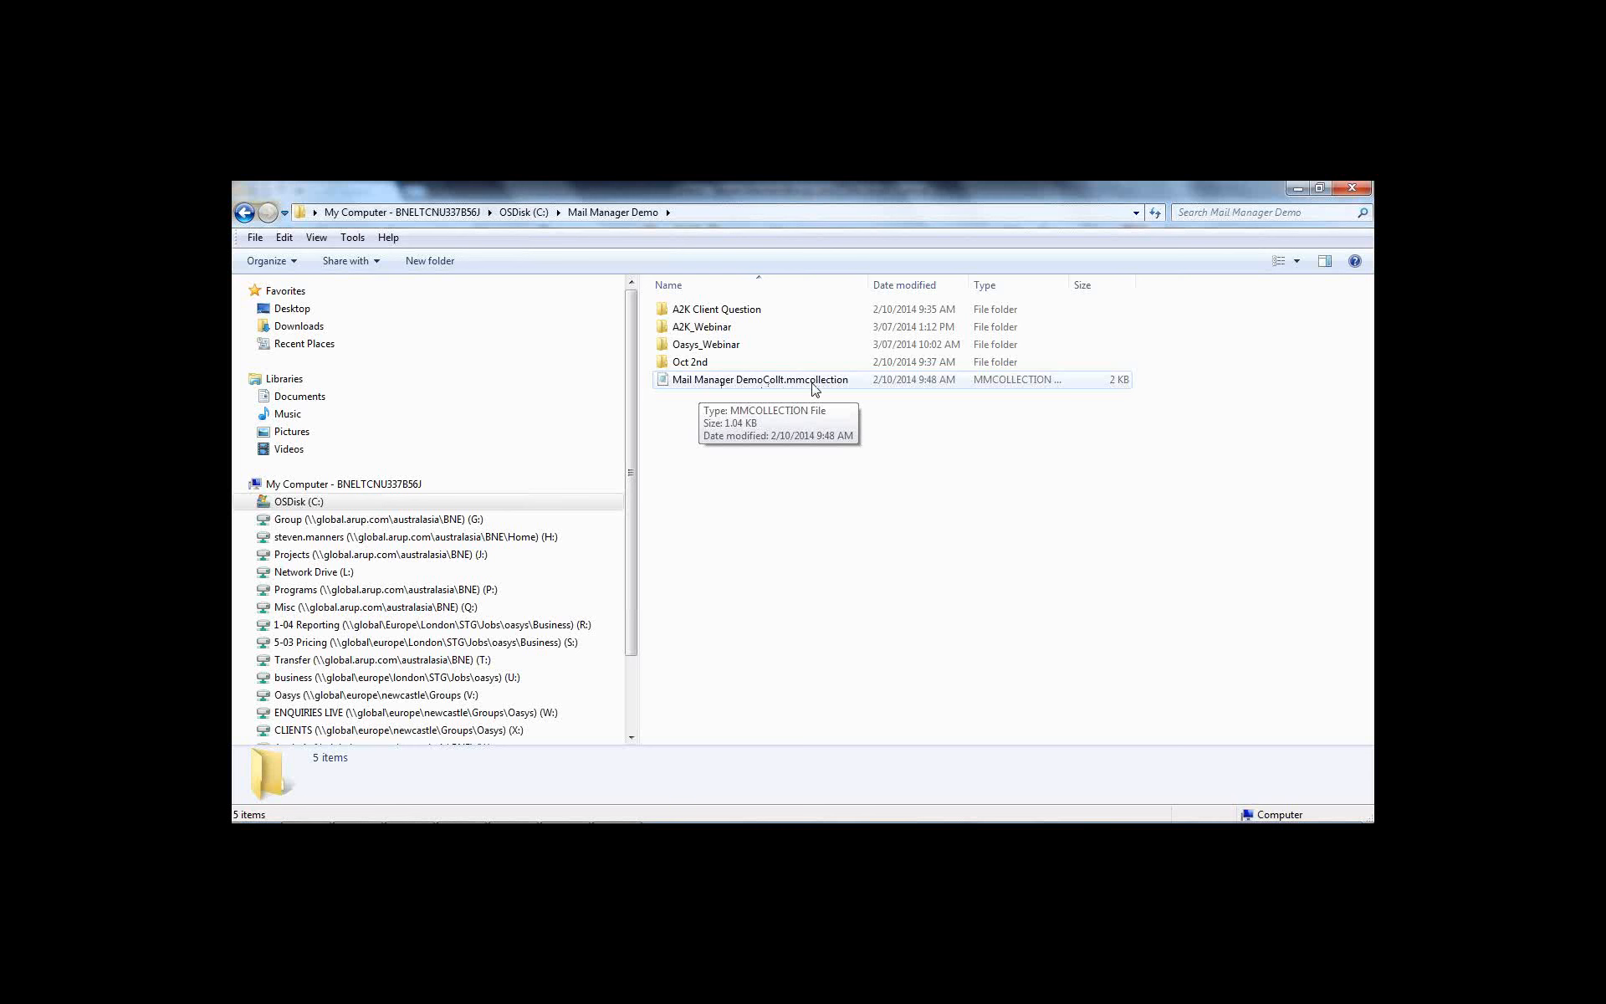
pyautogui.doubleClick(704, 328)
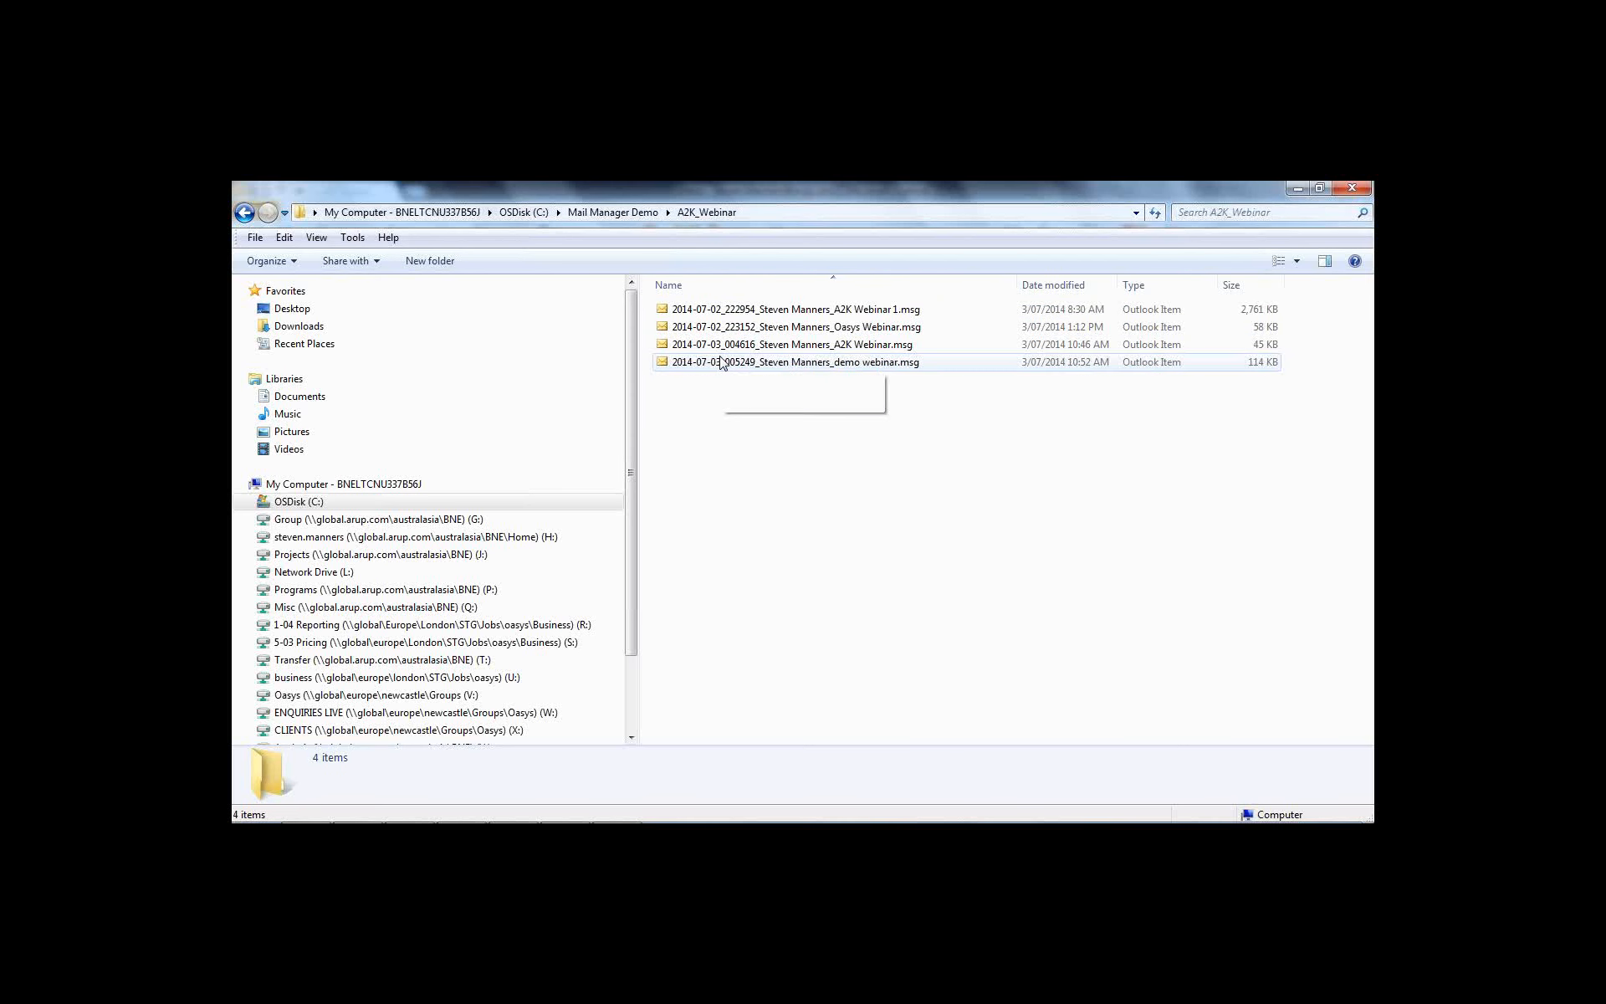
pyautogui.doubleClick(723, 363)
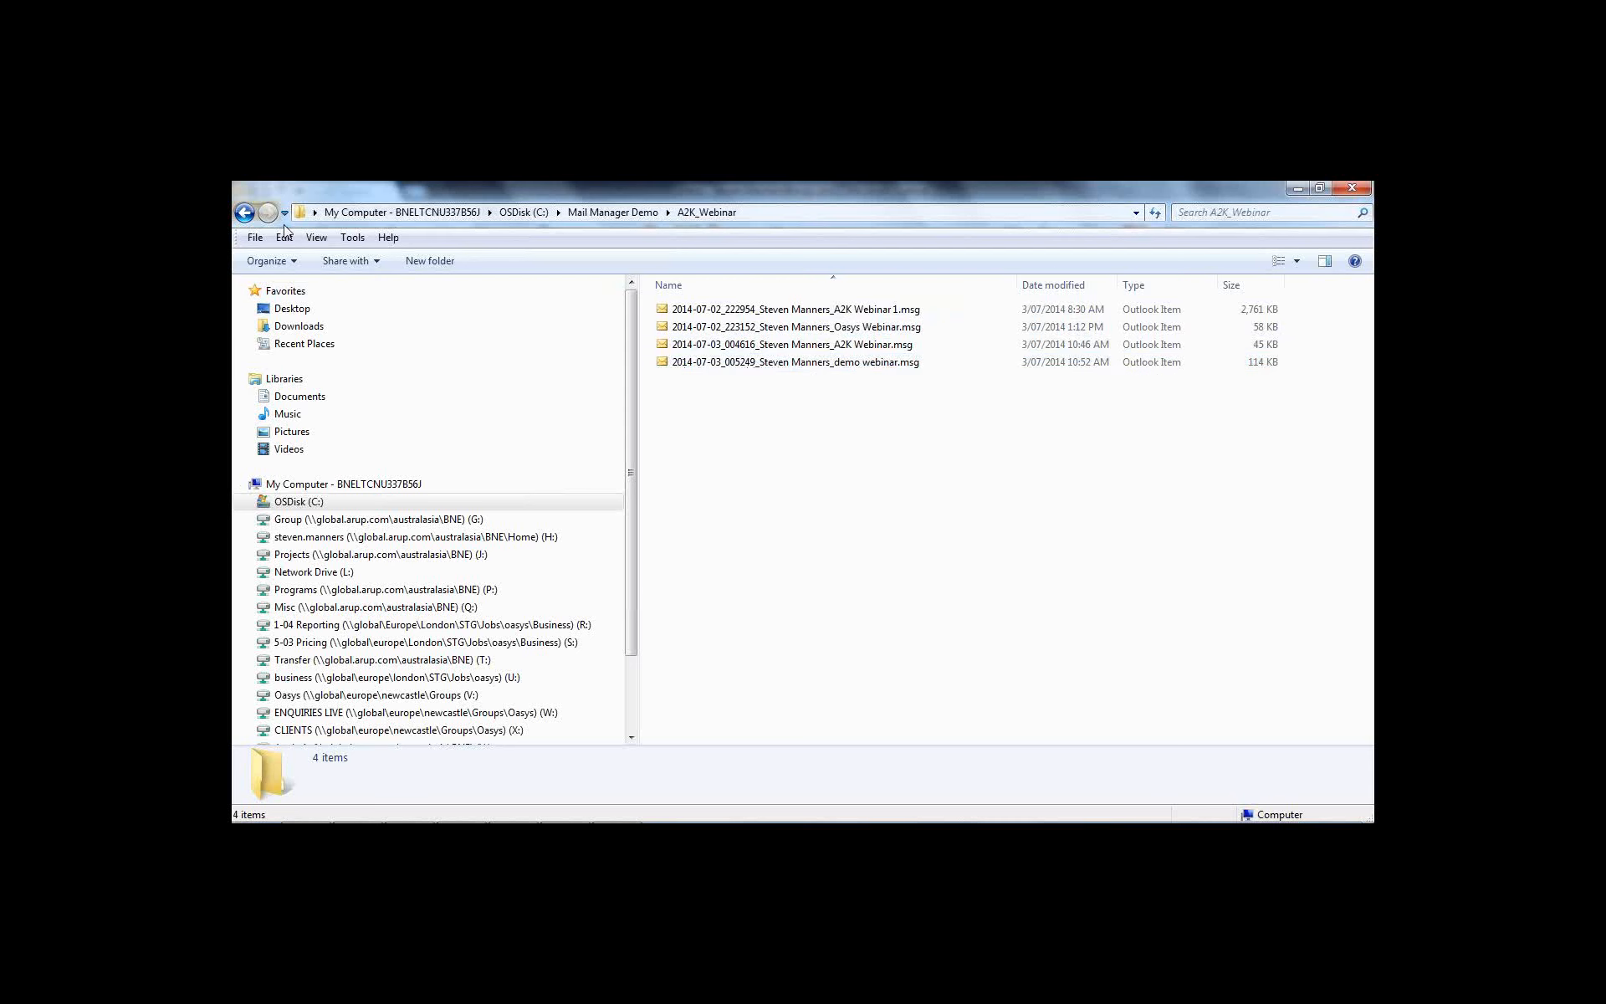
# Go back to the Mail Manager Demo folder and look through its A2K_Webinar and A2K Client Question subfolders
pyautogui.click(248, 214)
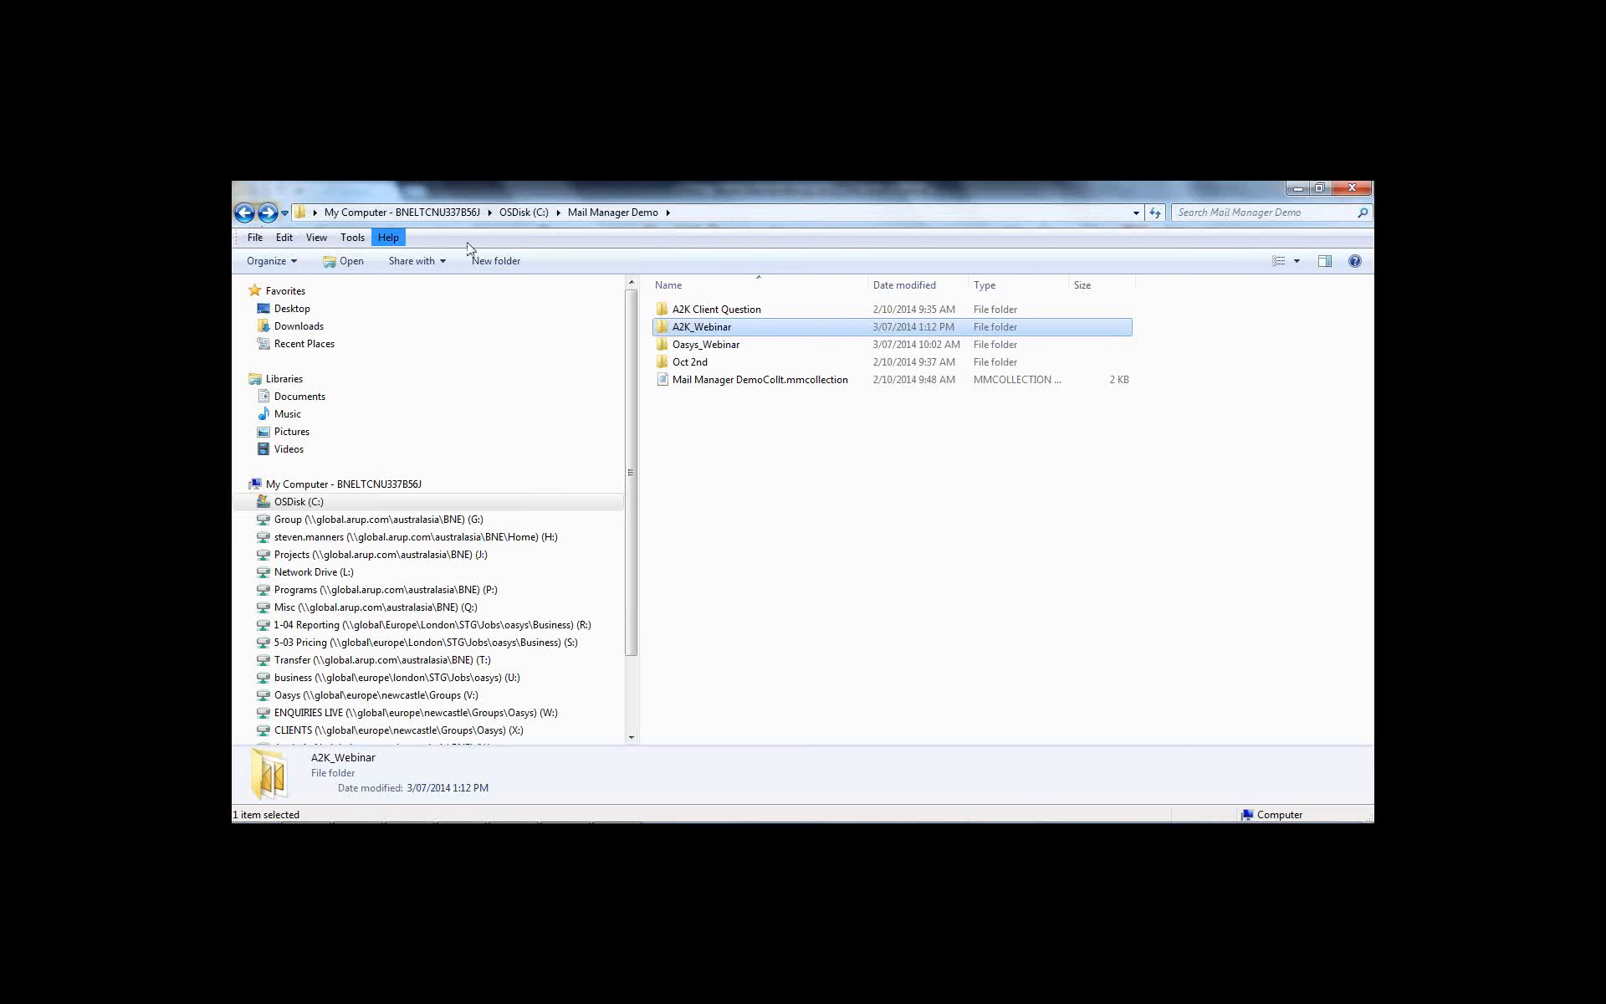
pyautogui.doubleClick(734, 329)
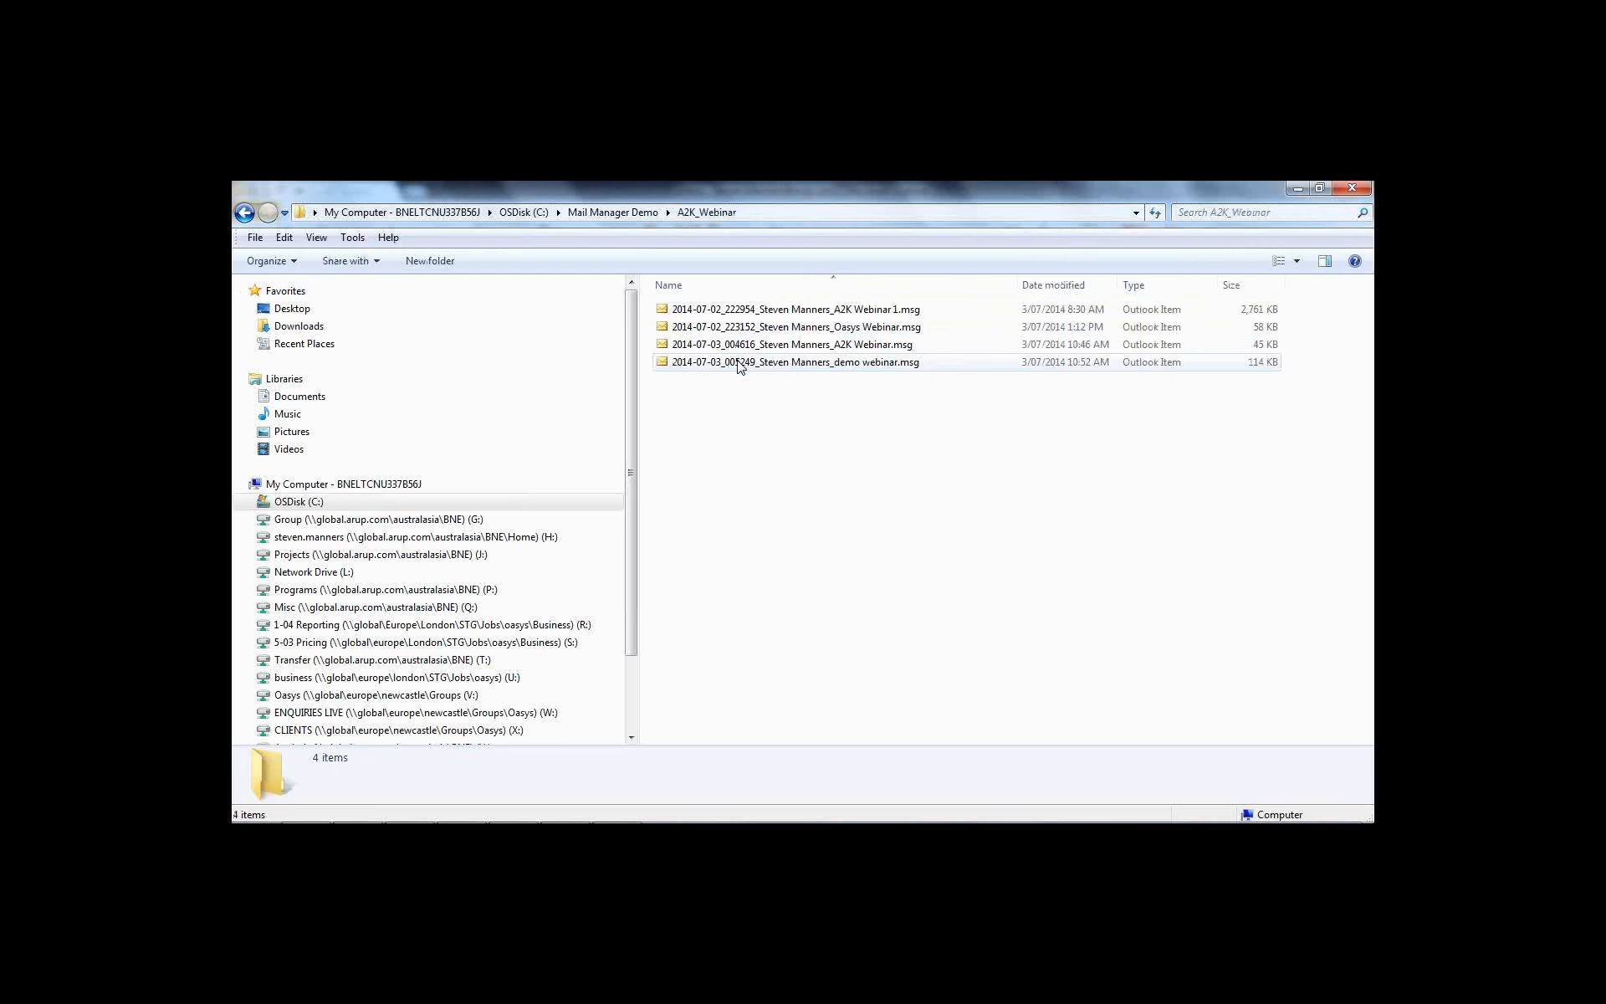
pyautogui.click(244, 212)
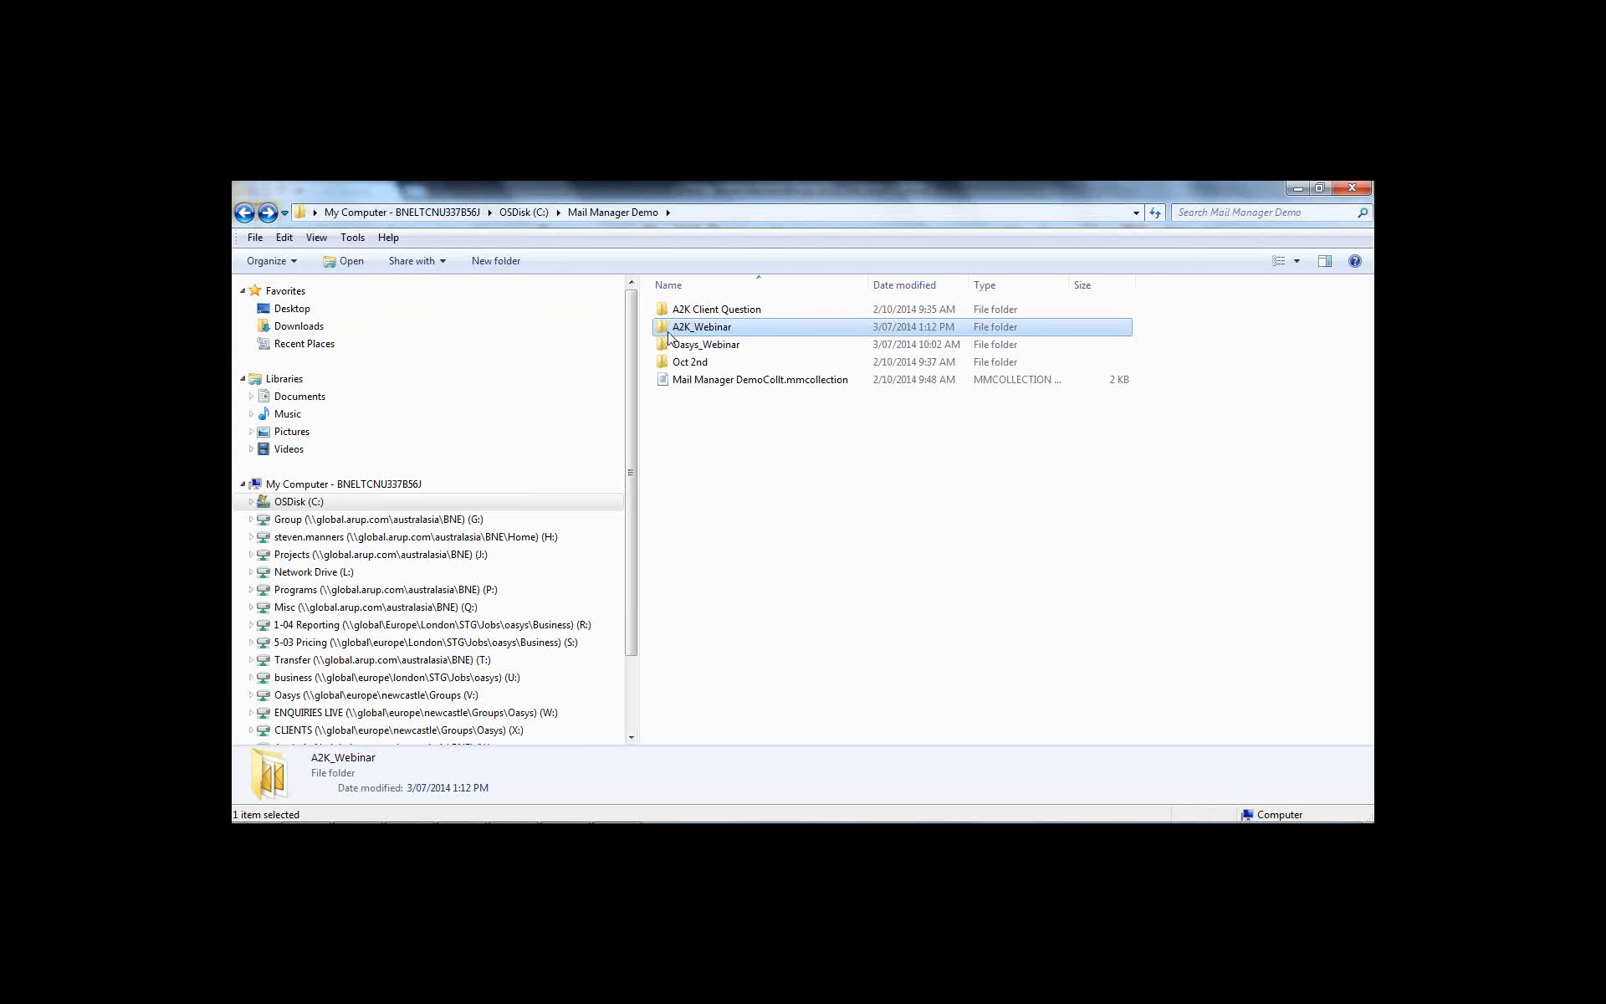
pyautogui.doubleClick(712, 309)
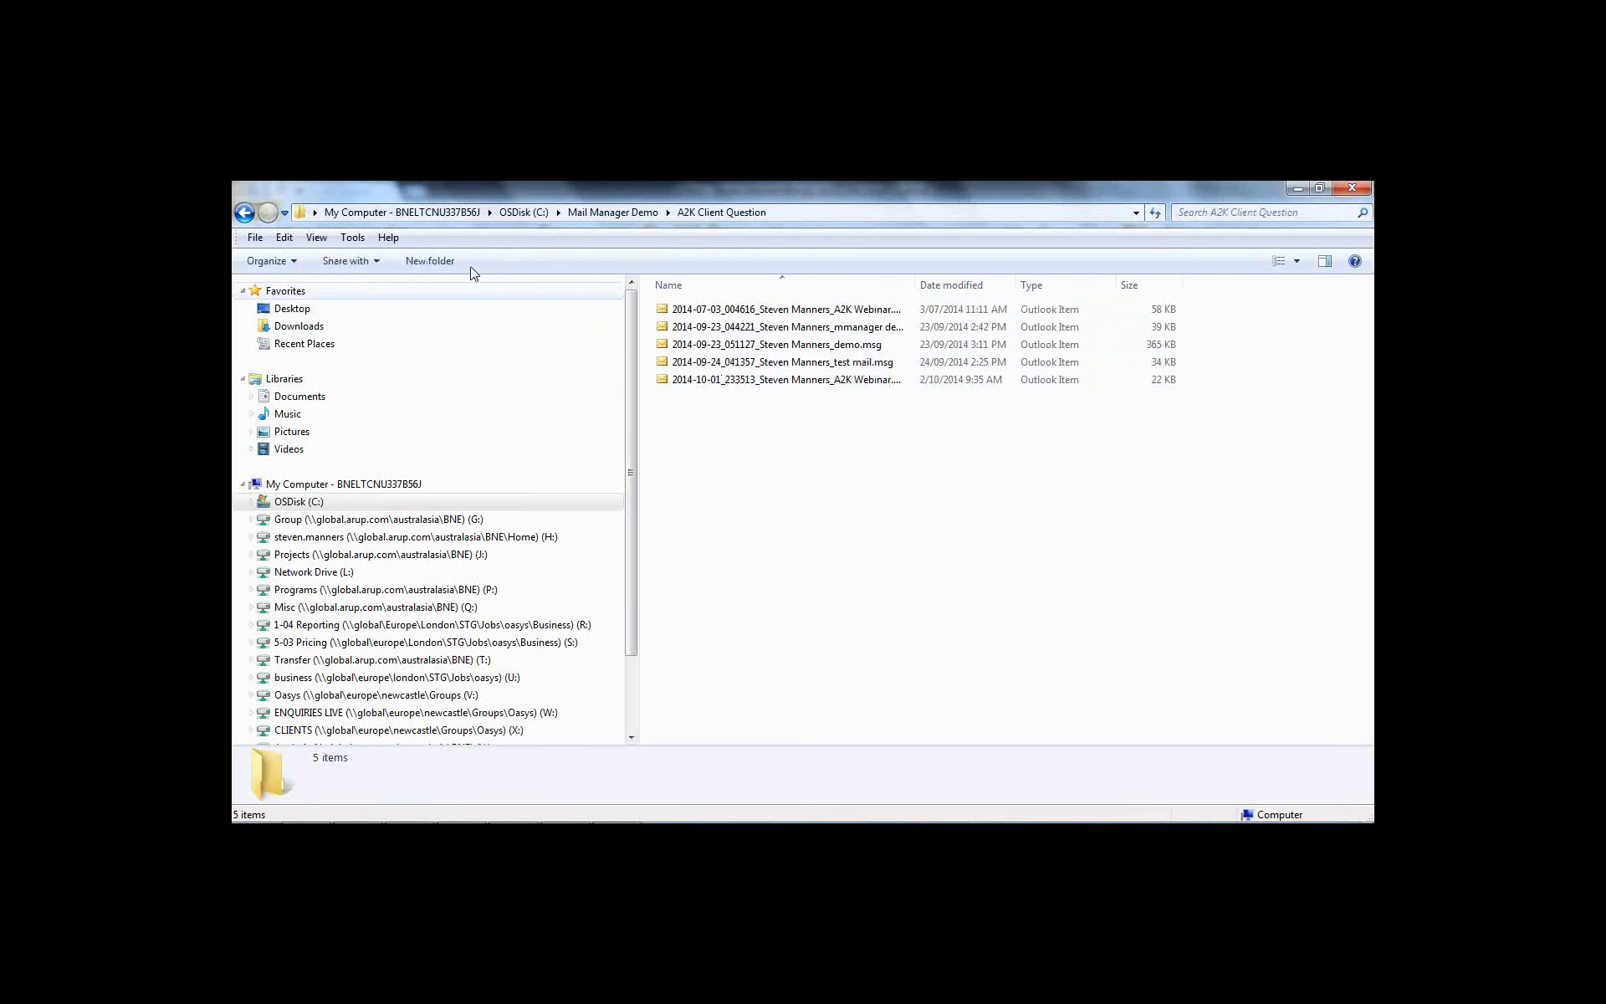
pyautogui.click(244, 213)
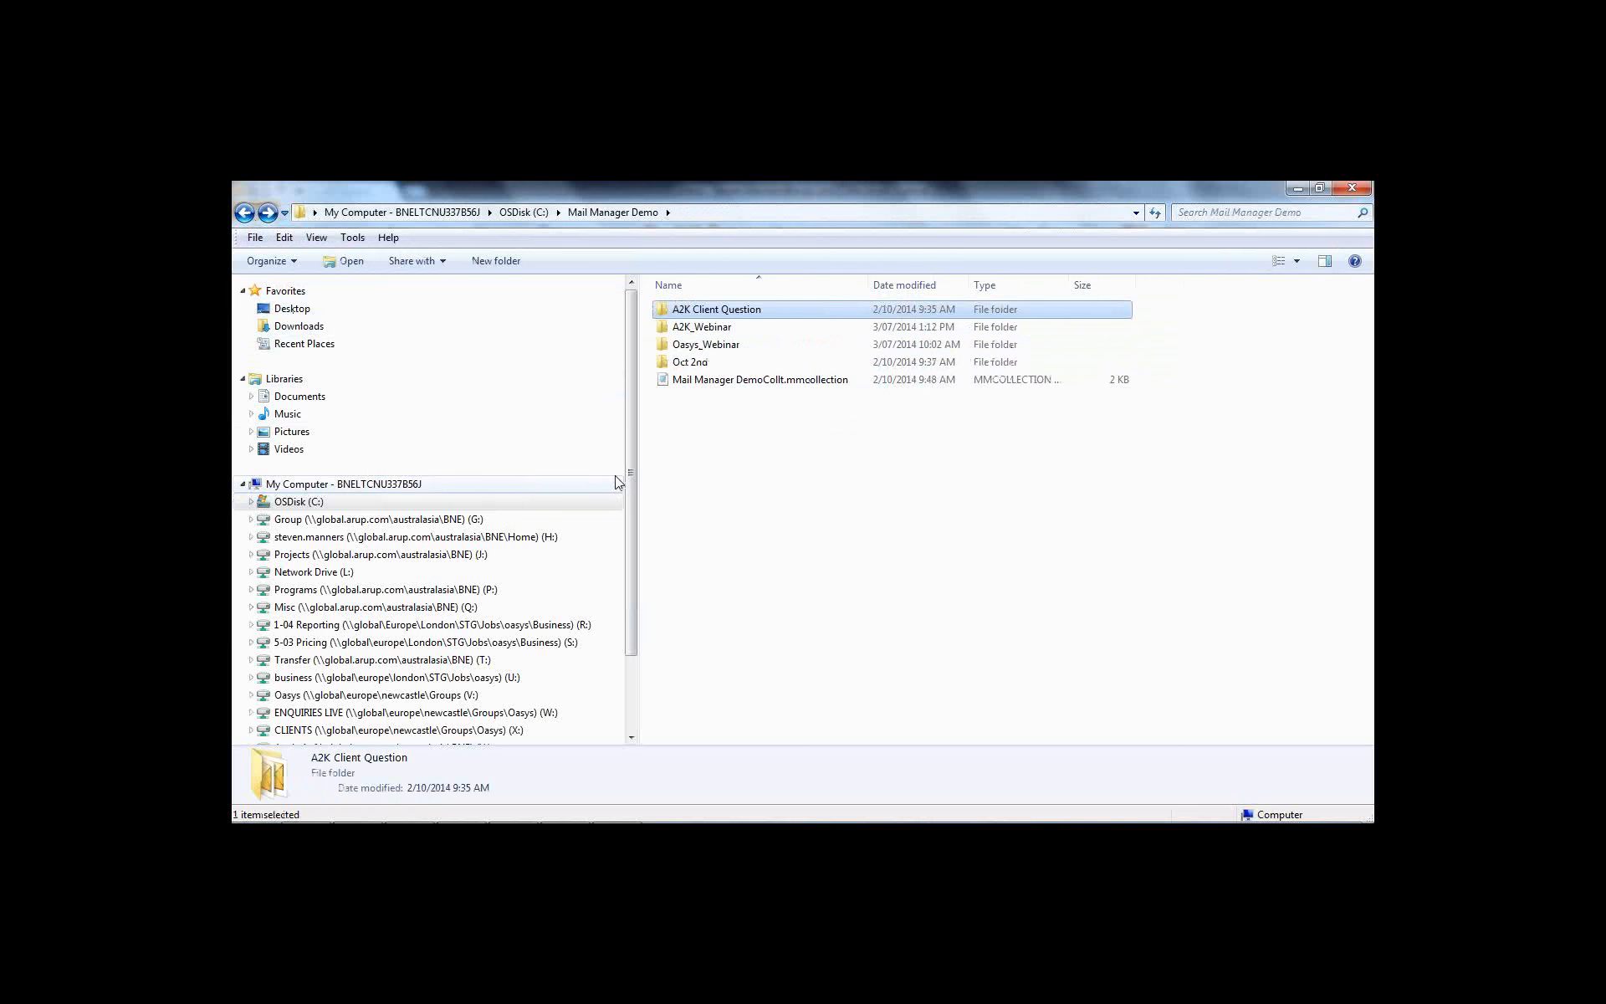
# View the client folders on the CLIENTS (X:) network drive, and minimize the Explorer window
pyautogui.moveTo(631, 464); pyautogui.dragTo(627, 569)
pyautogui.scroll(1, 629, 574)
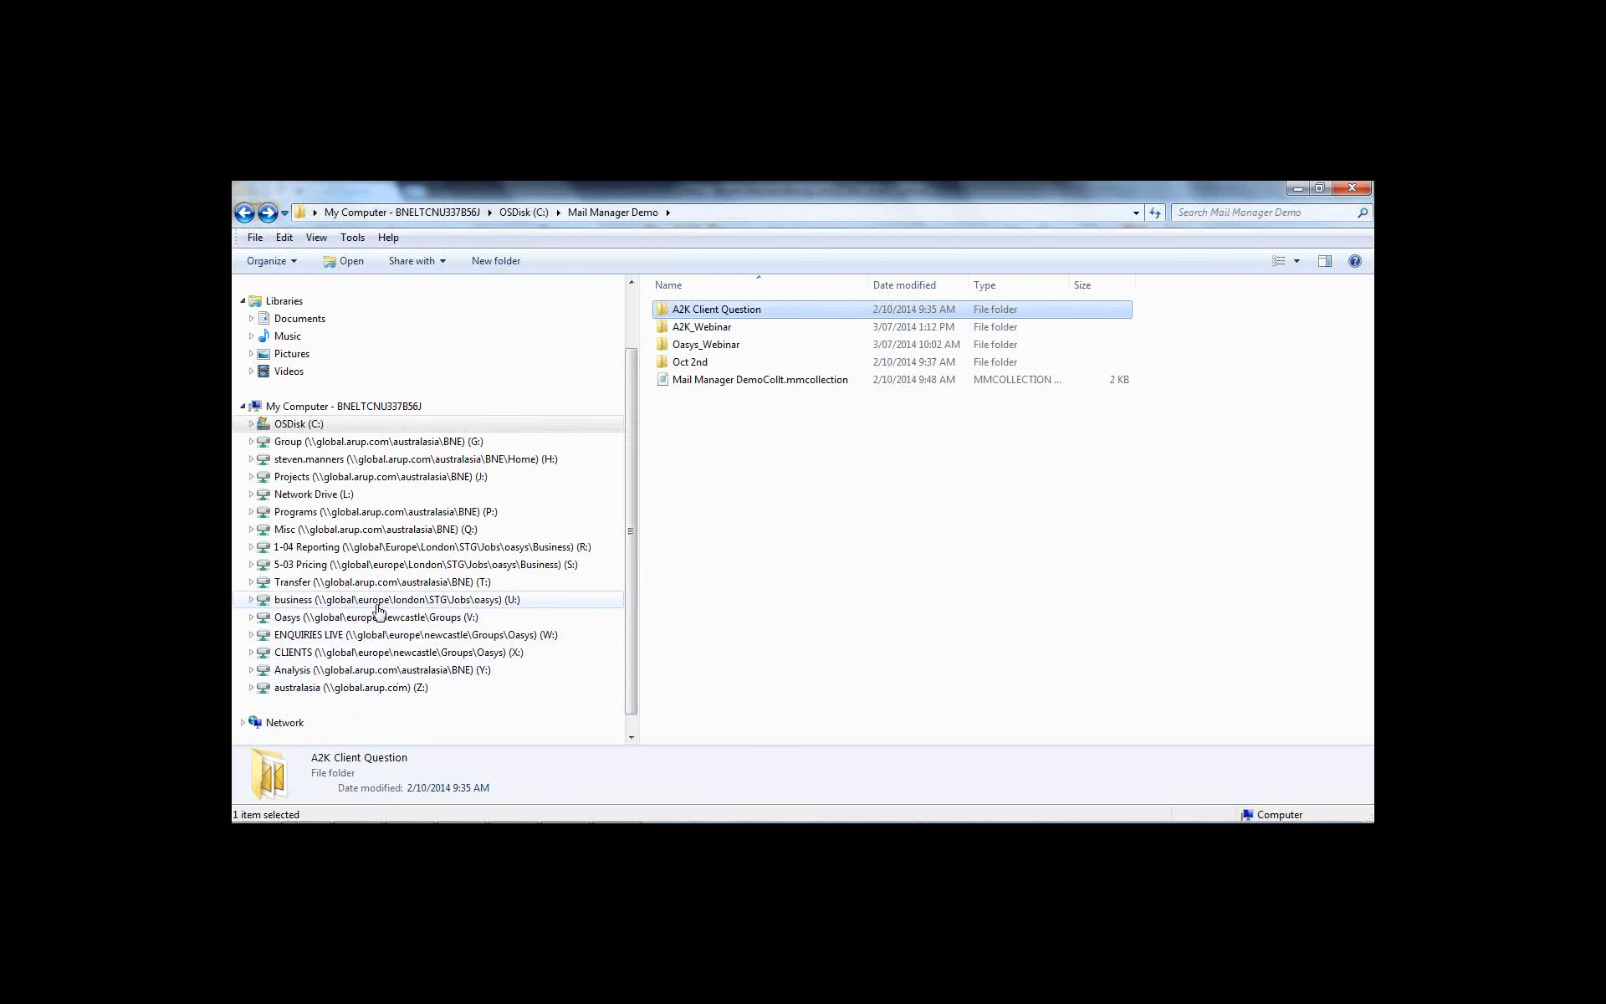
pyautogui.click(358, 654)
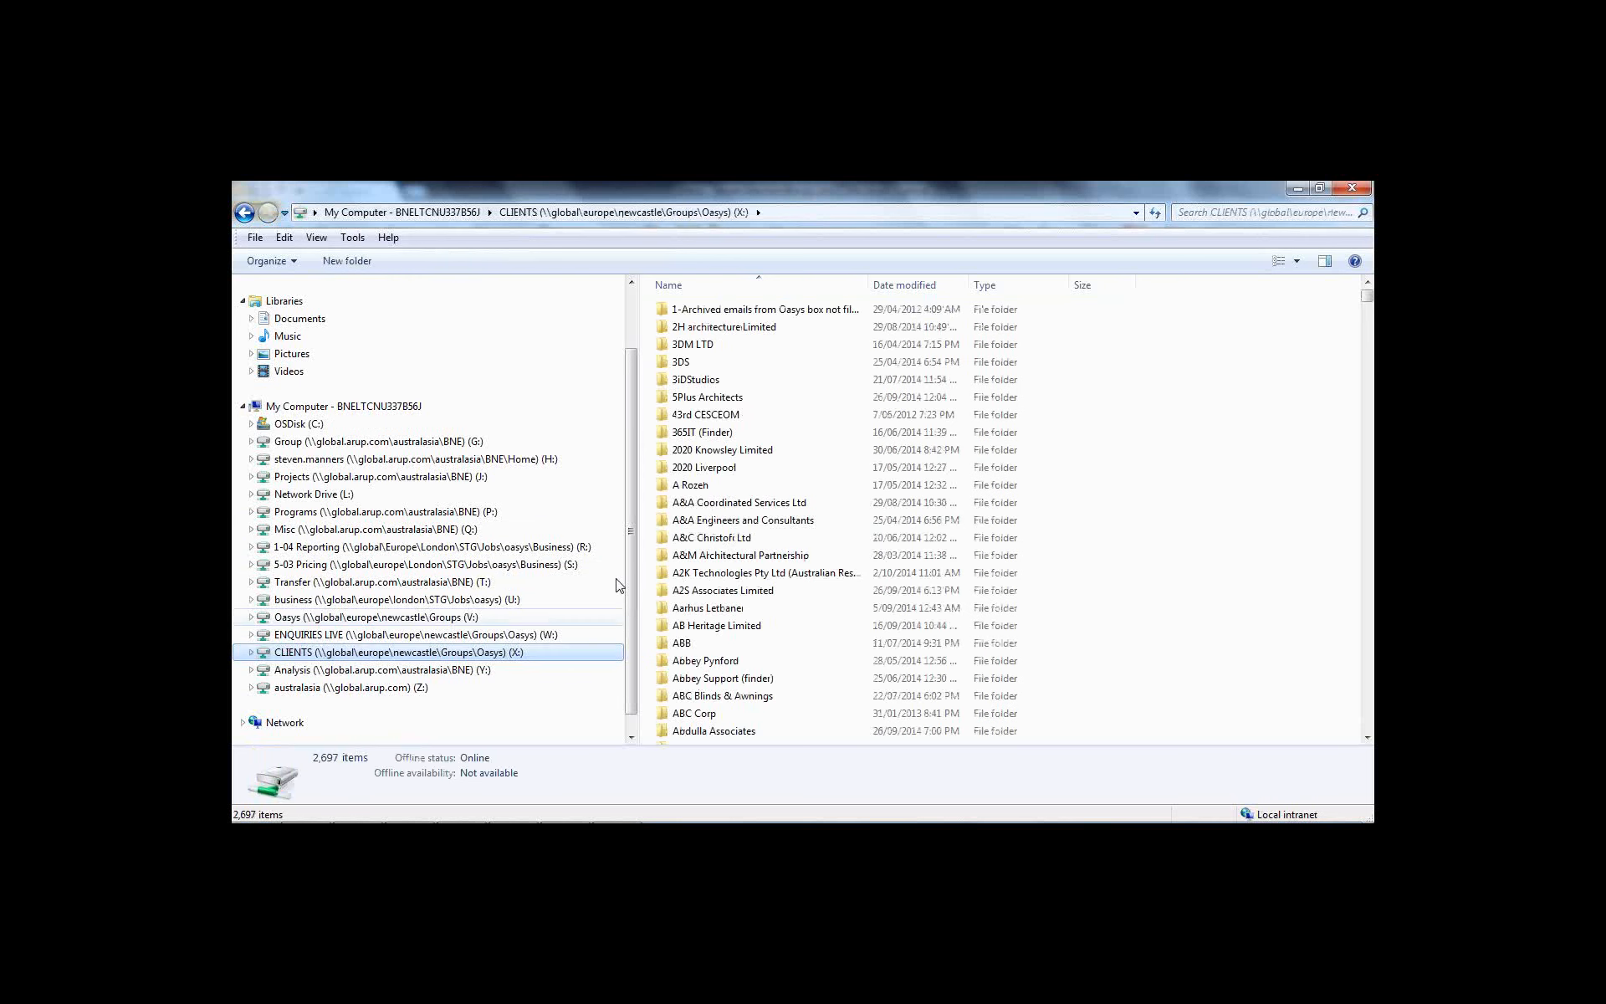
pyautogui.click(766, 520)
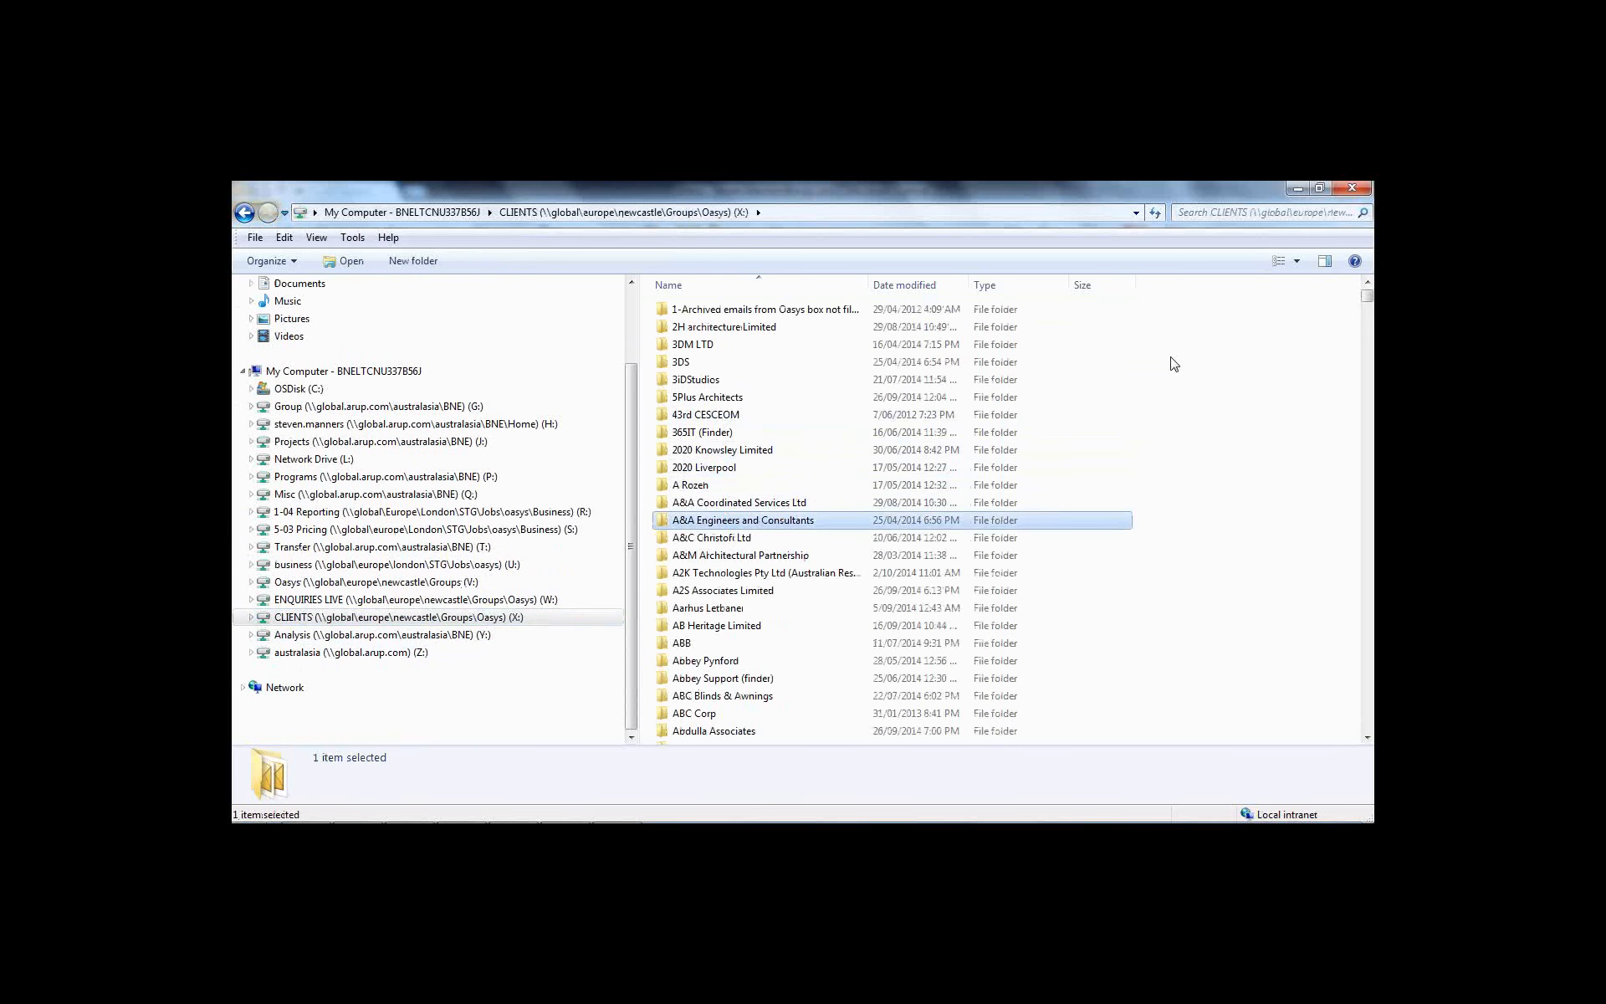
pyautogui.moveTo(1368, 297)
pyautogui.mouseDown()
pyautogui.moveTo(1370, 678)
pyautogui.moveTo(1367, 297)
pyautogui.mouseUp()
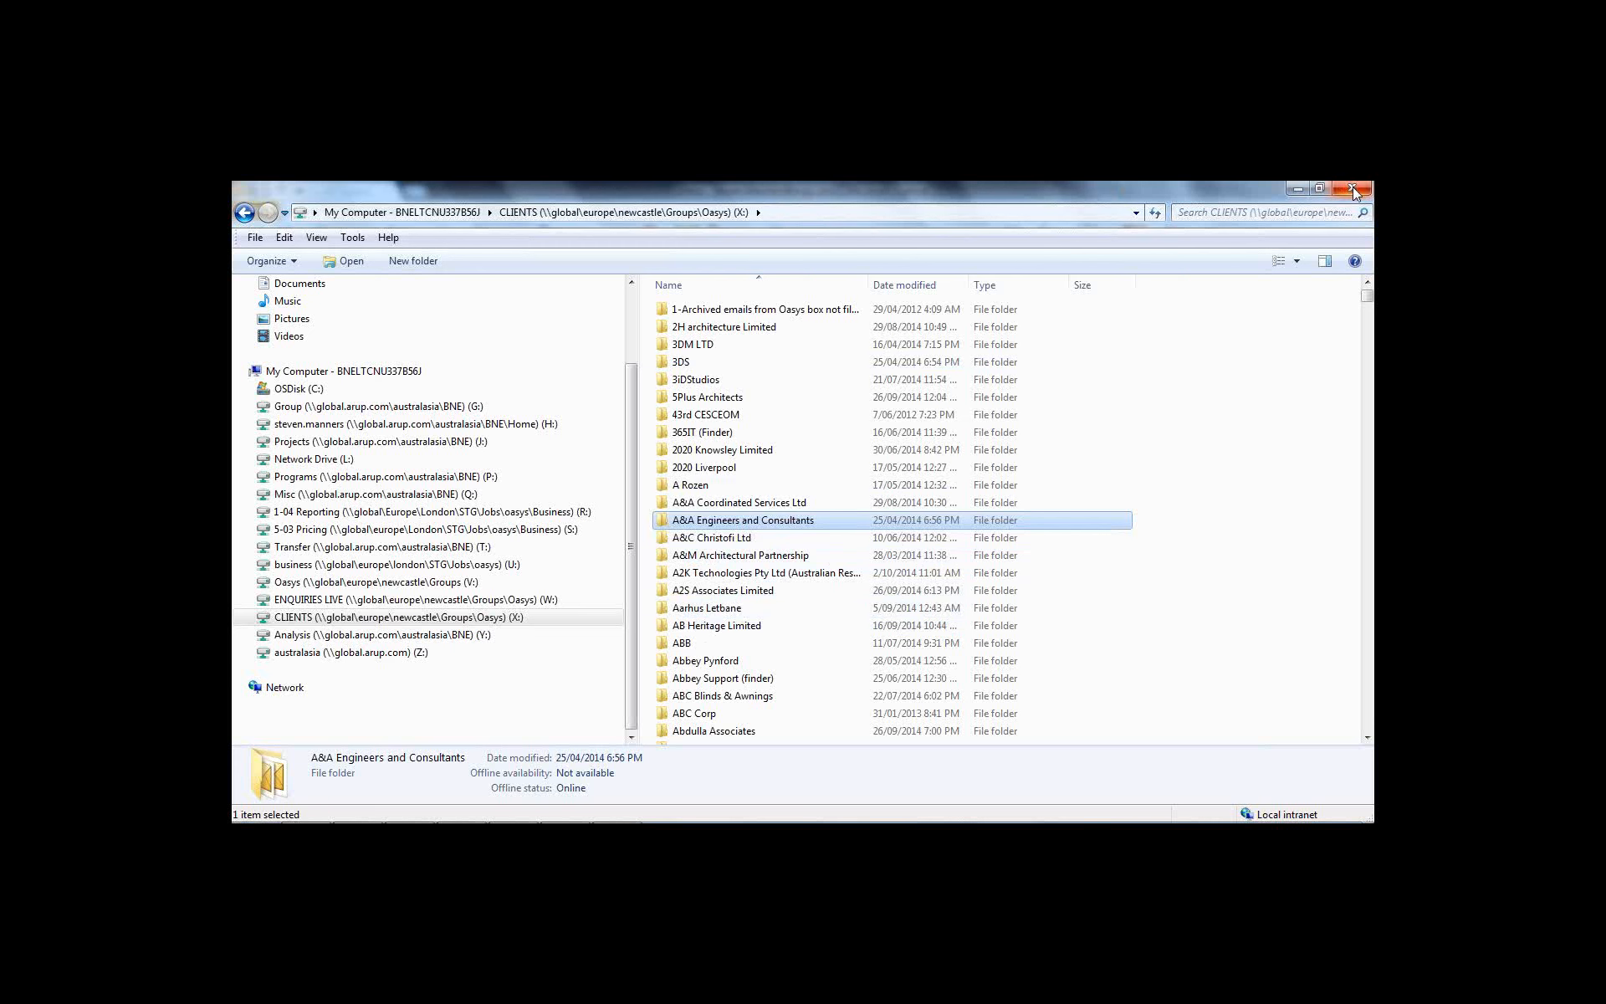
pyautogui.click(1300, 192)
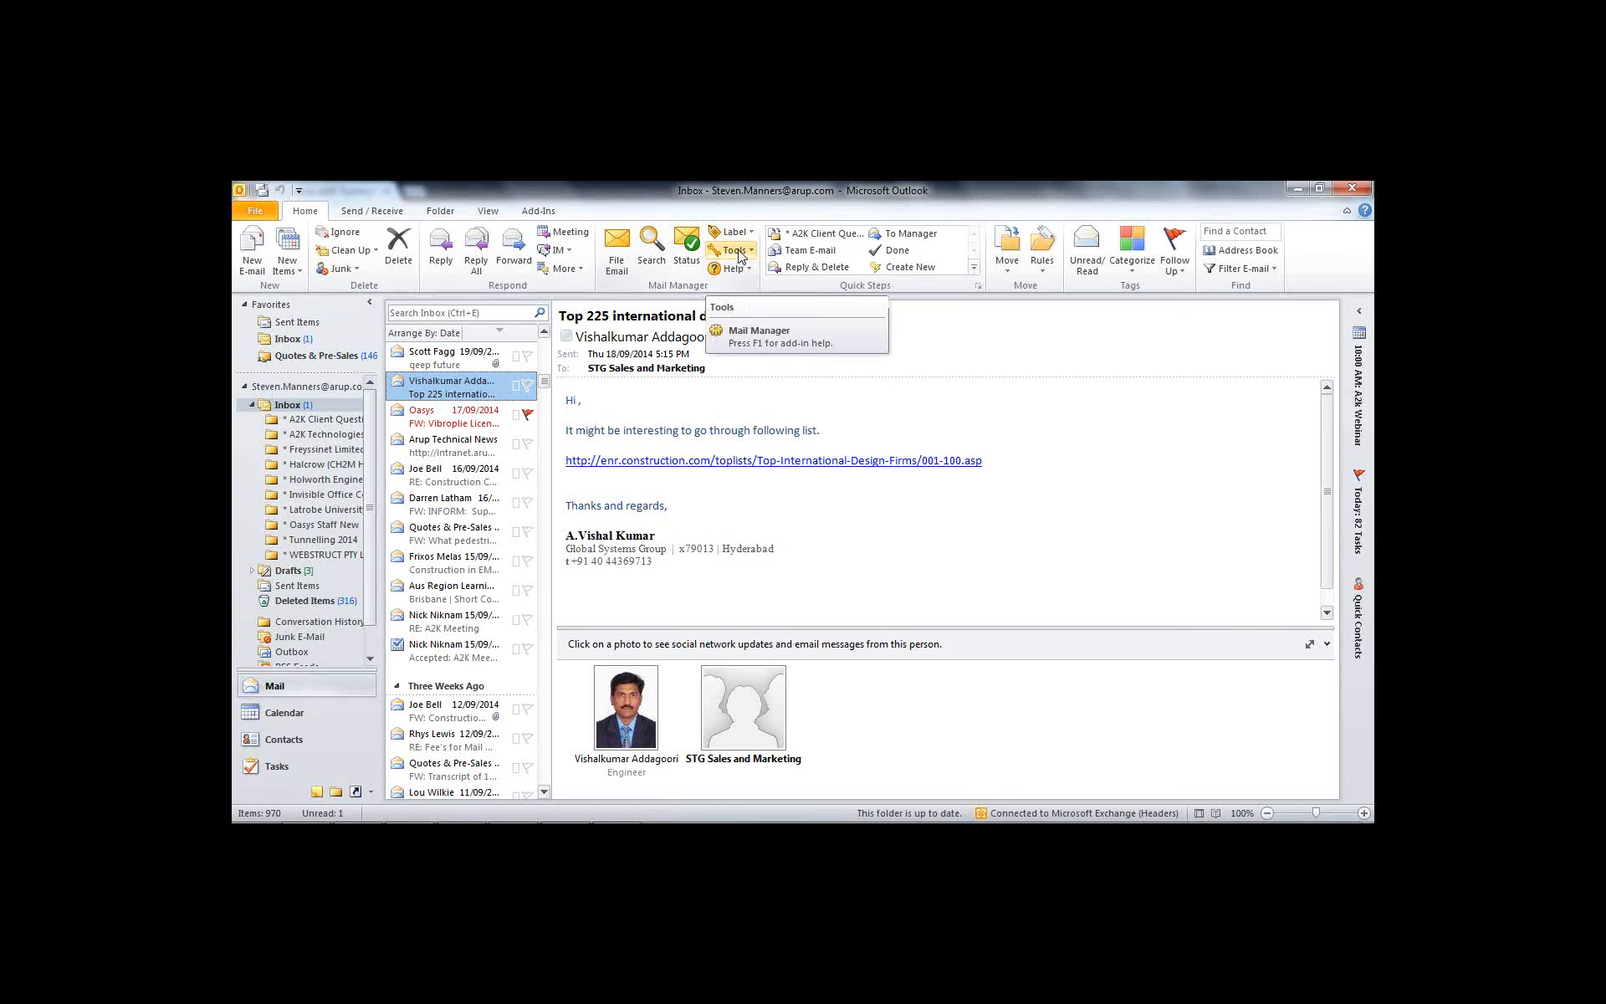
# Open Mail Manager's Search and limit the filed emails to the Brown Consulting NSW Pty Ltd location
pyautogui.click(651, 251)
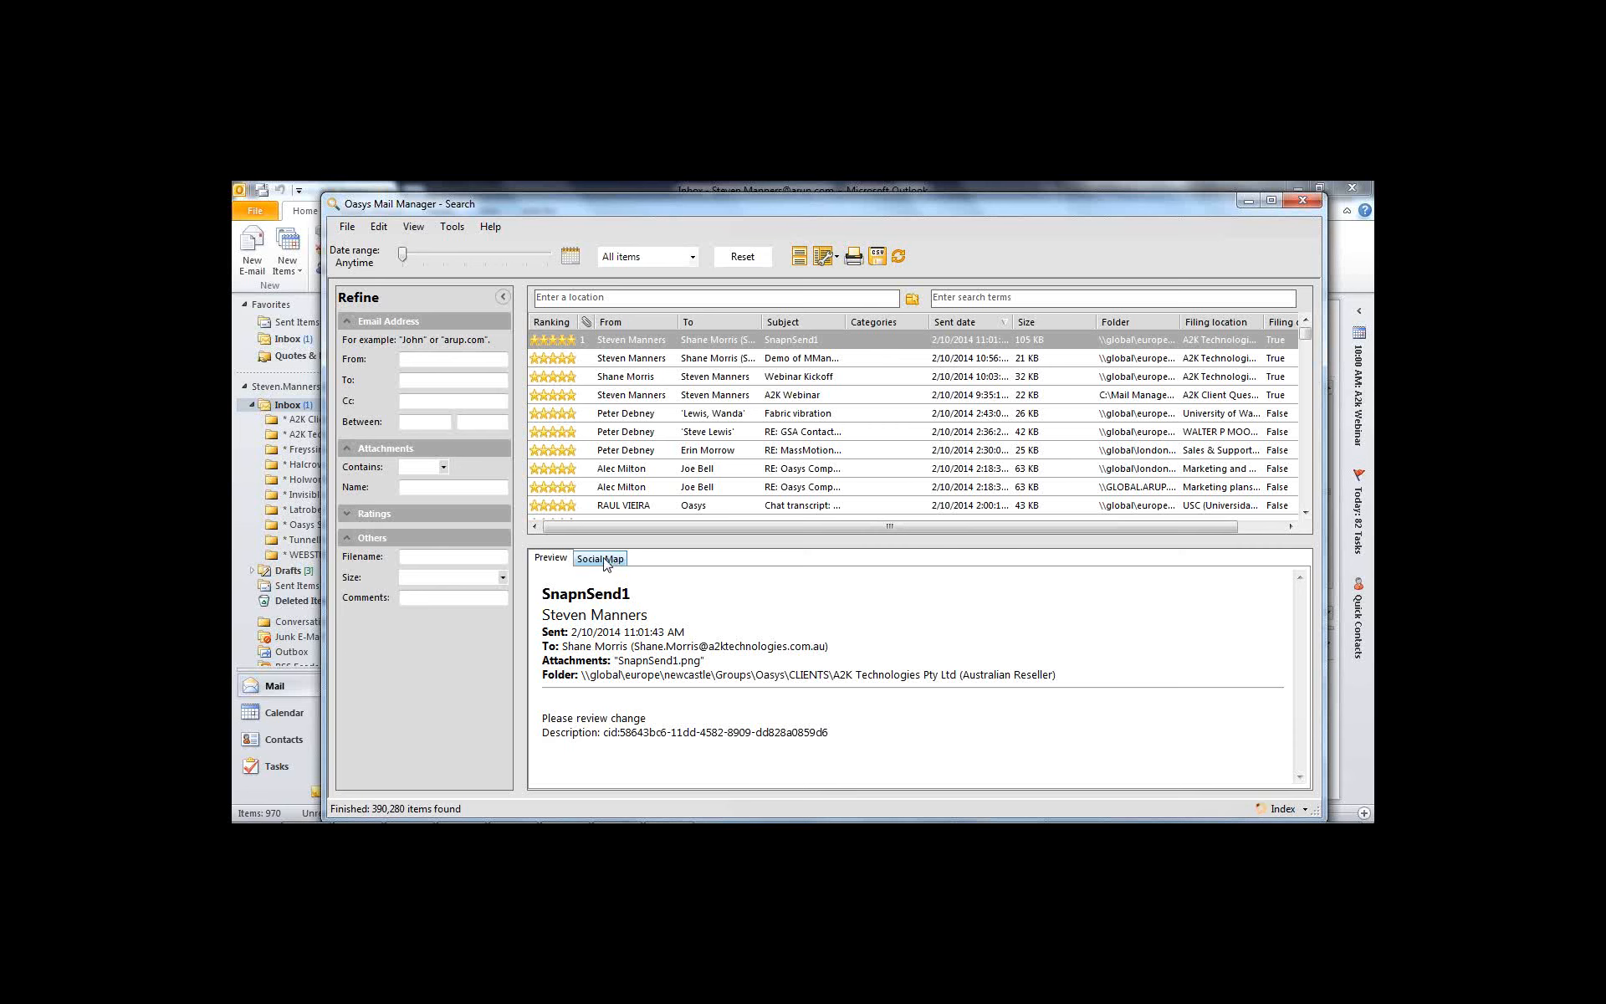
pyautogui.click(607, 300)
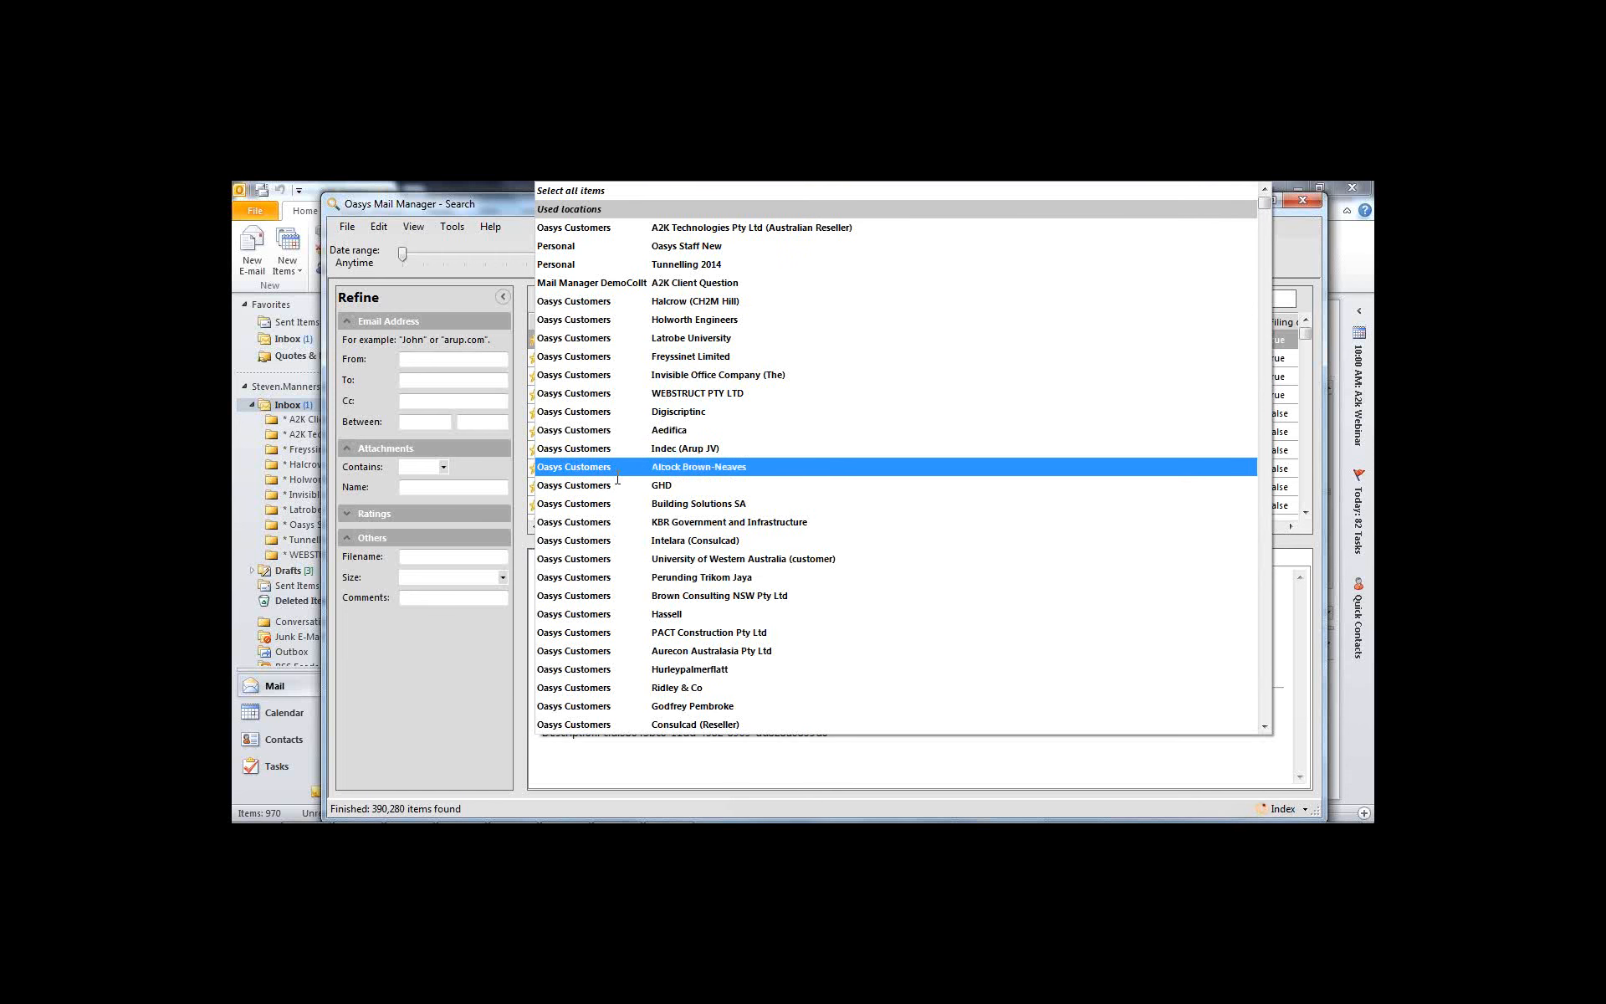
pyautogui.click(626, 596)
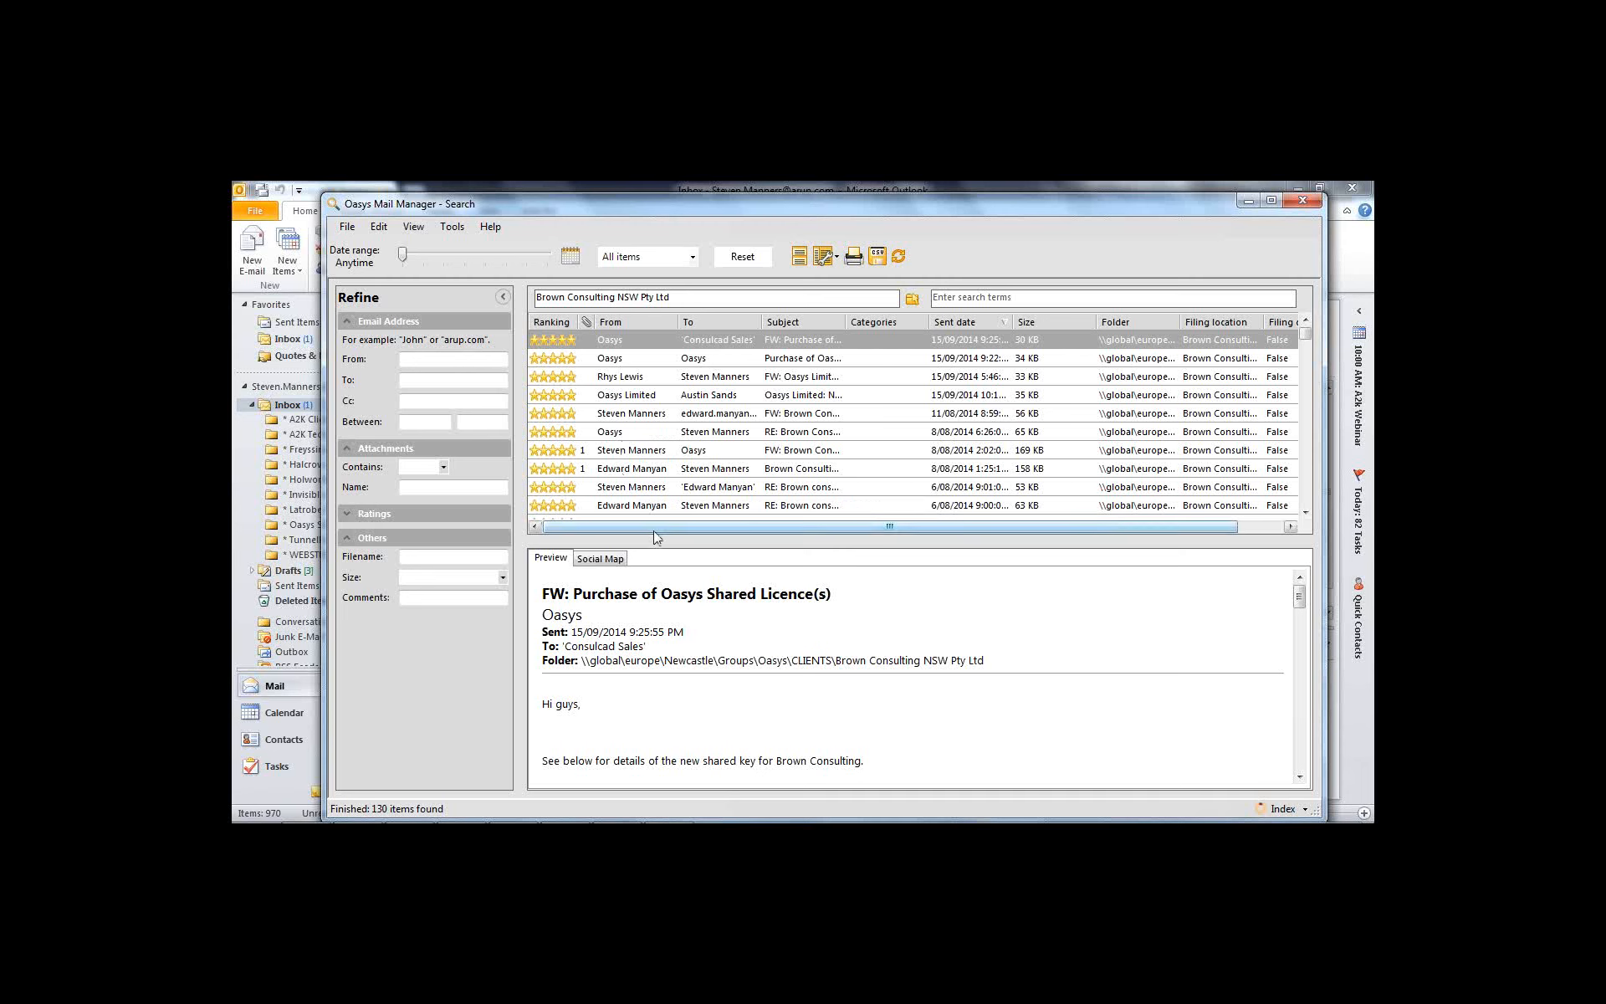
# Show the results' Social Map in a taller pane and maximized window, and move its largest contact node lower
pyautogui.moveTo(659, 539); pyautogui.dragTo(658, 491)
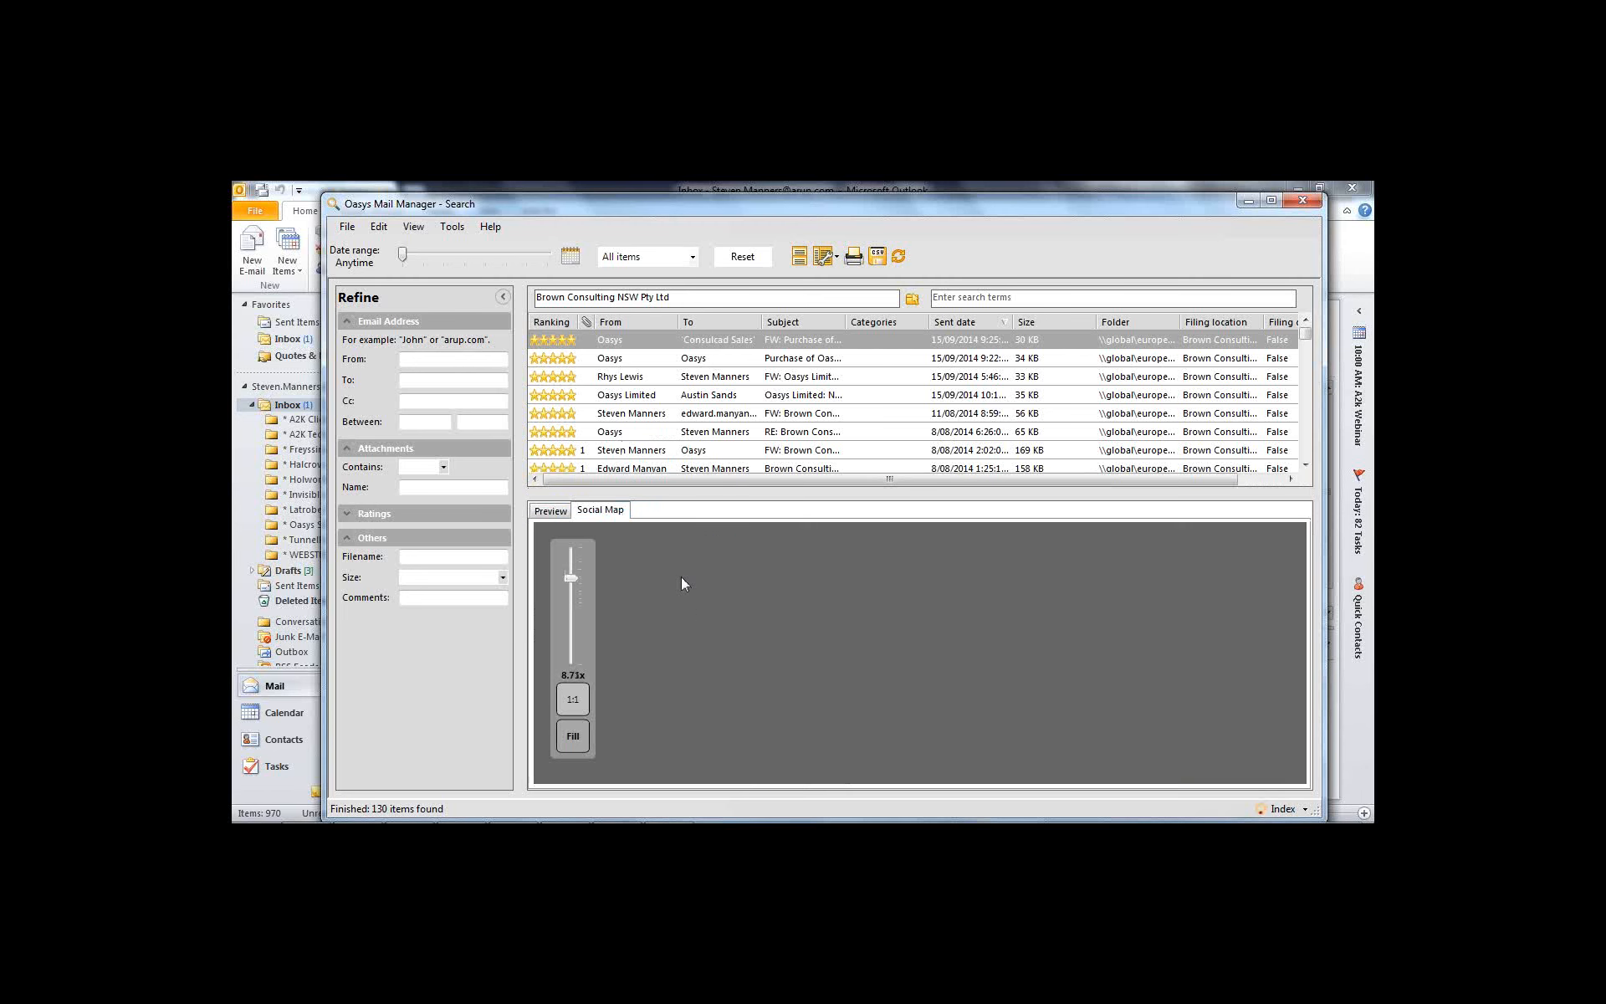
pyautogui.doubleClick(738, 208)
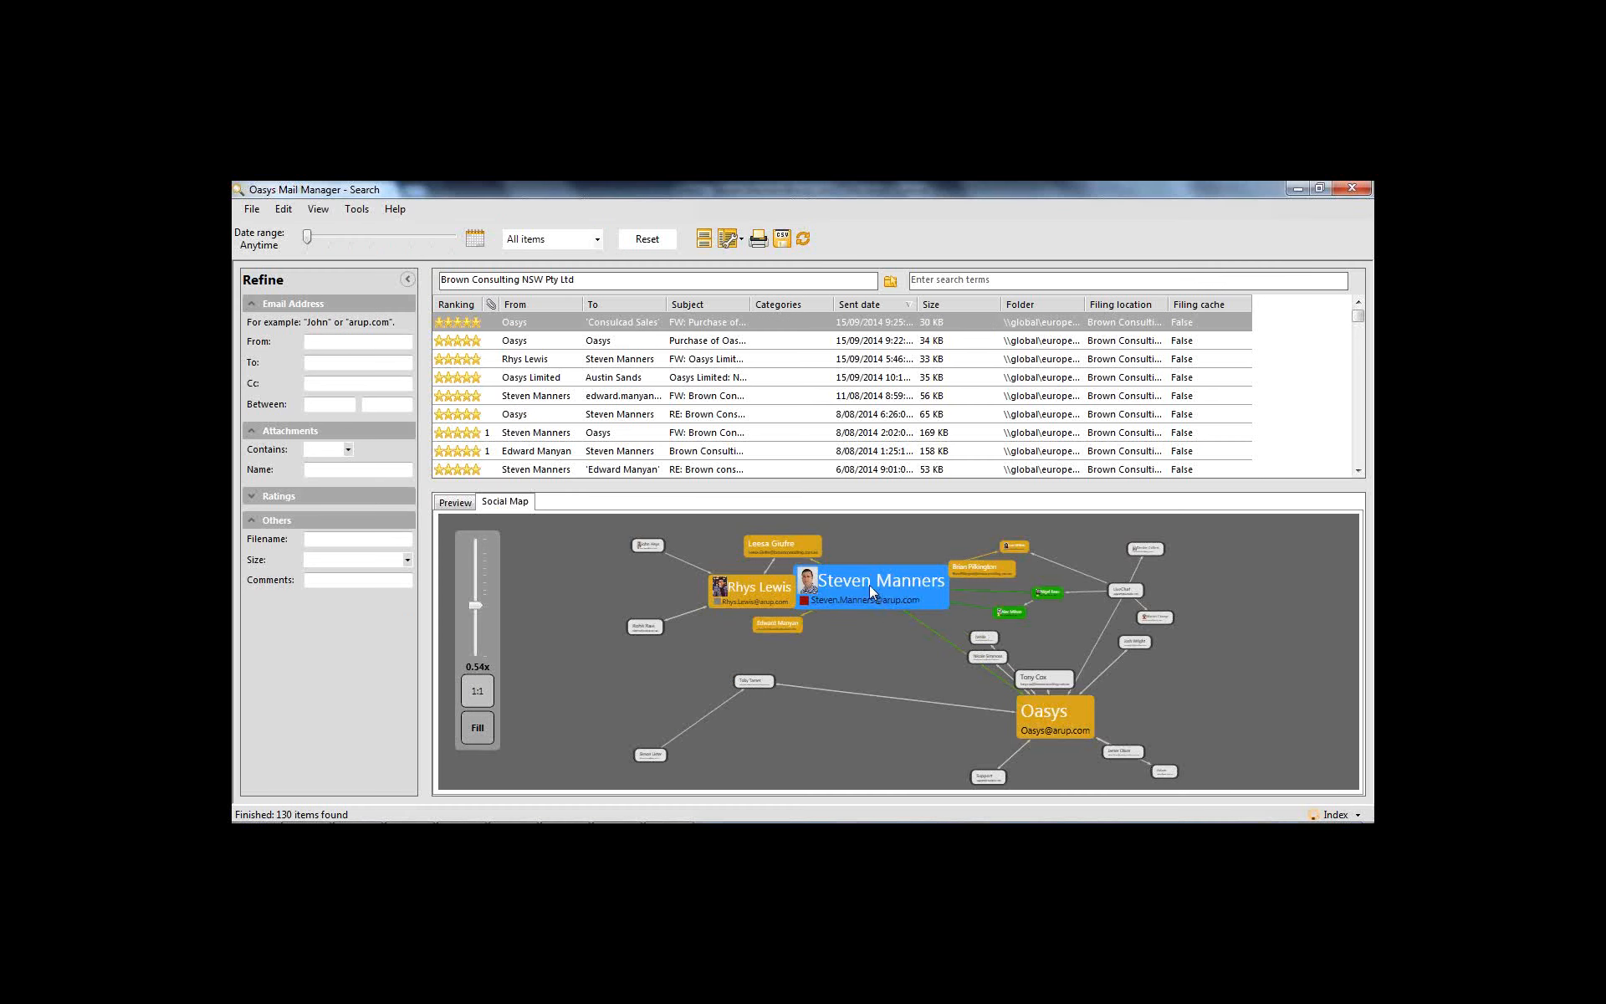
pyautogui.moveTo(870, 590); pyautogui.dragTo(880, 657)
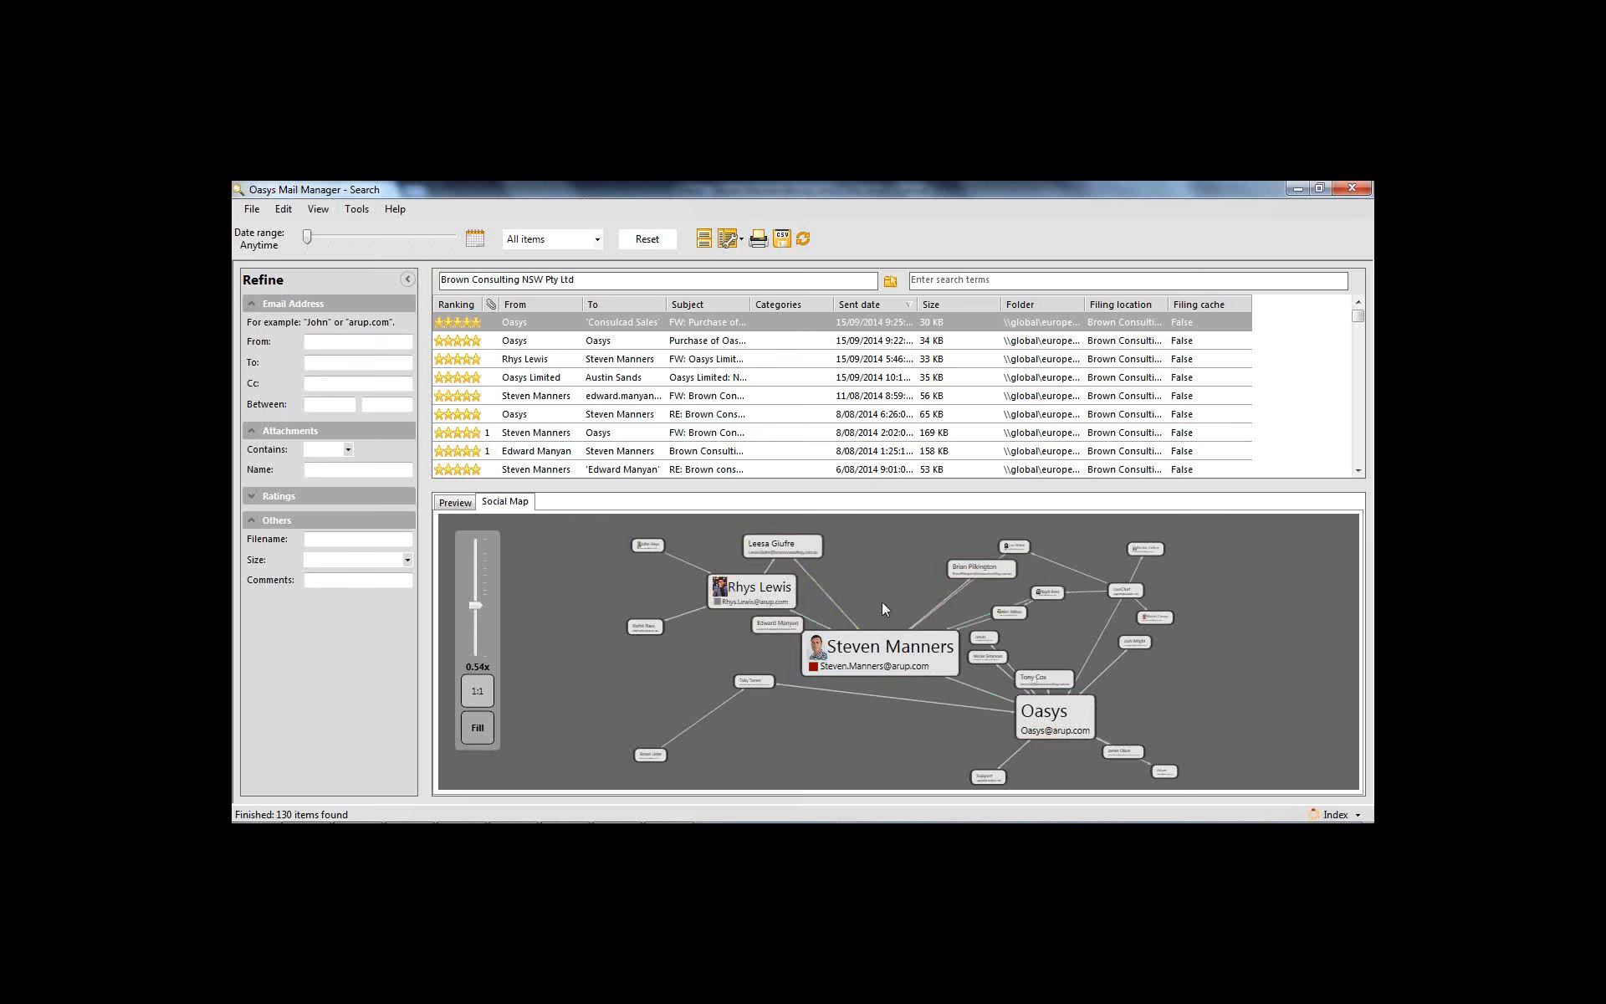
# Examine the contact nodes and their connections in the Social Map at several zoom levels, including the area around Oasys
pyautogui.moveTo(476, 605); pyautogui.dragTo(475, 596)
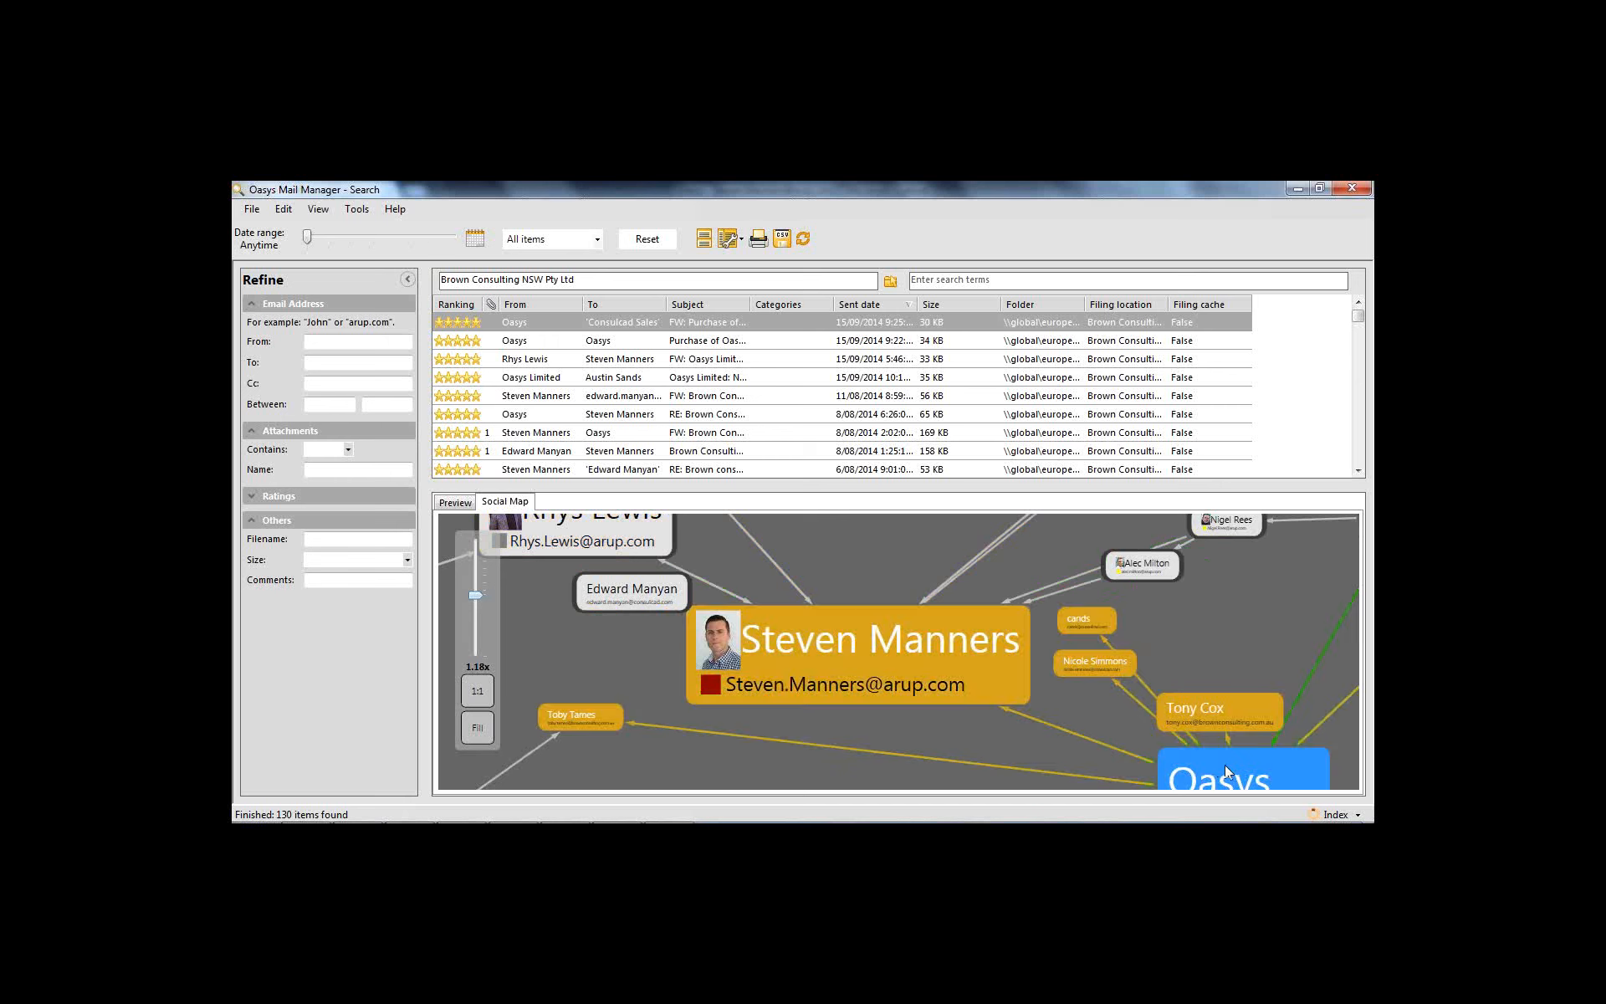
pyautogui.moveTo(475, 595); pyautogui.dragTo(475, 605)
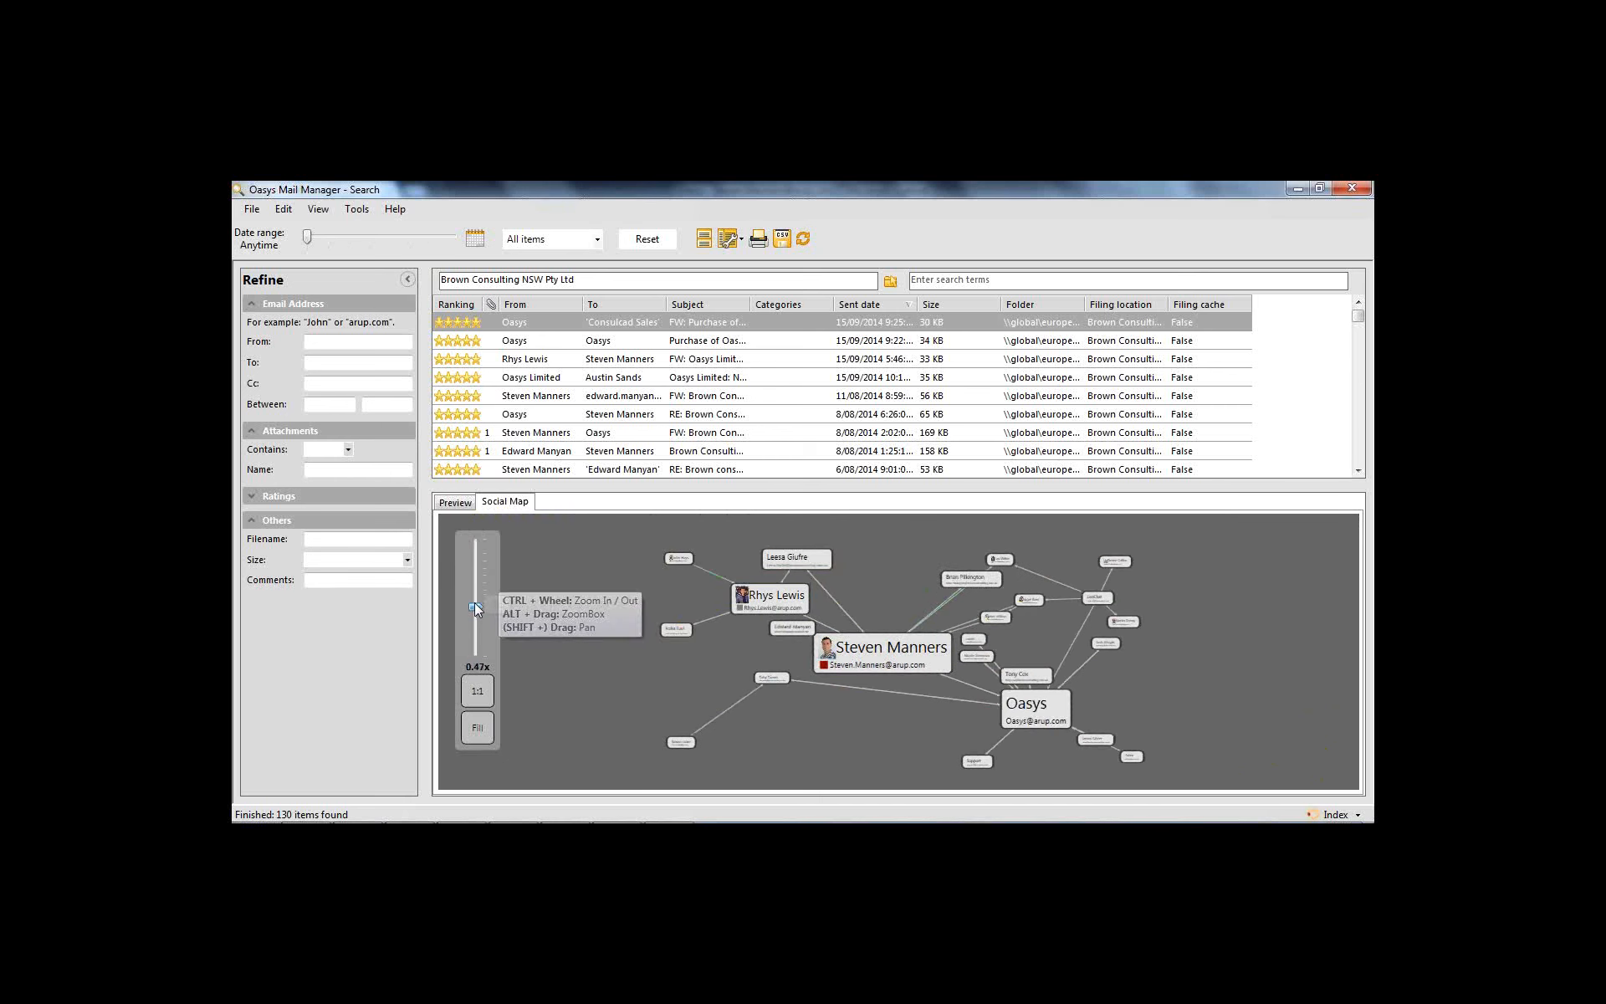
pyautogui.moveTo(475, 608); pyautogui.dragTo(475, 598)
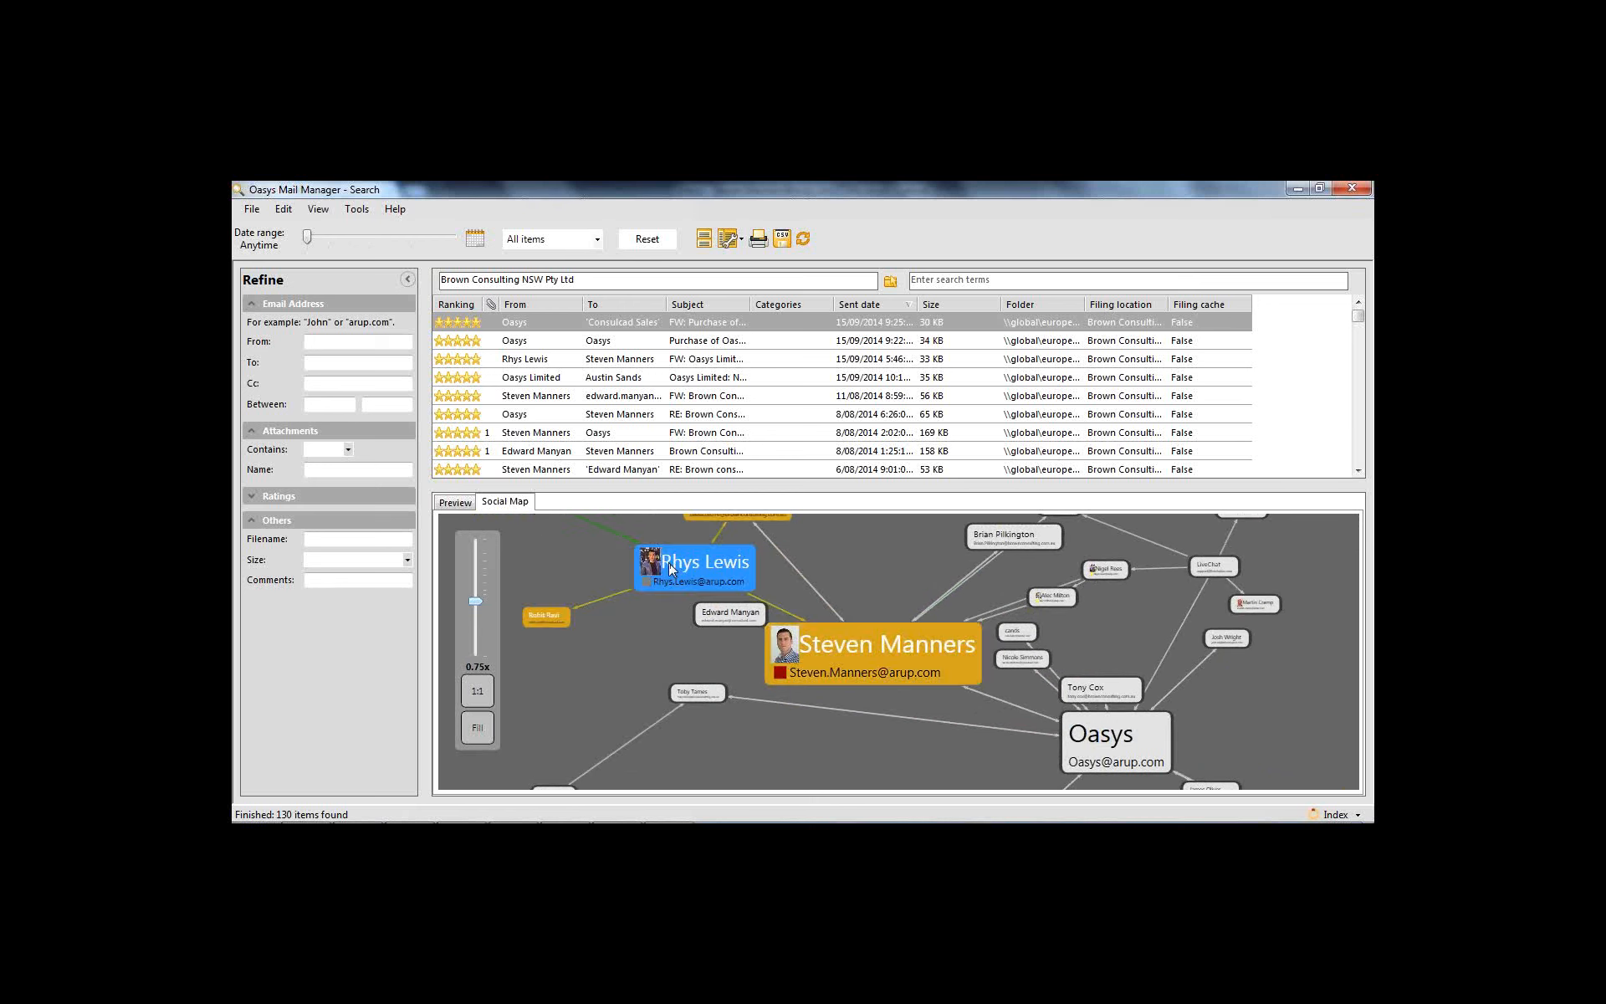
pyautogui.click(696, 564)
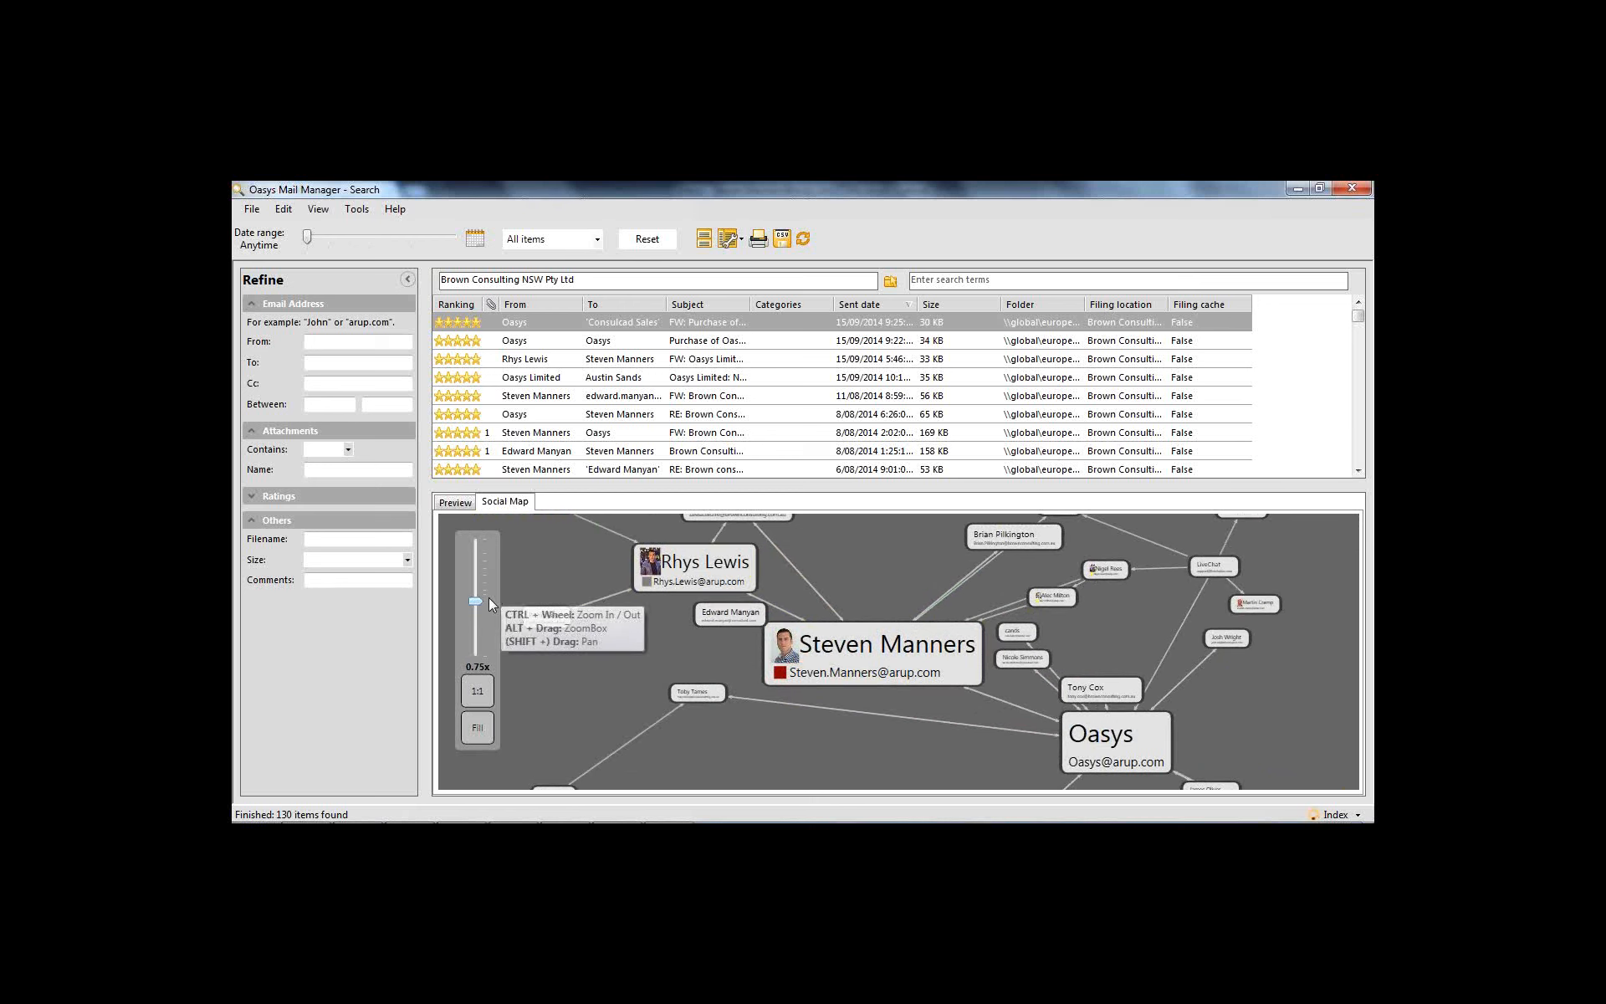
pyautogui.moveTo(478, 599); pyautogui.dragTo(473, 604)
pyautogui.moveTo(646, 544); pyautogui.dragTo(657, 590)
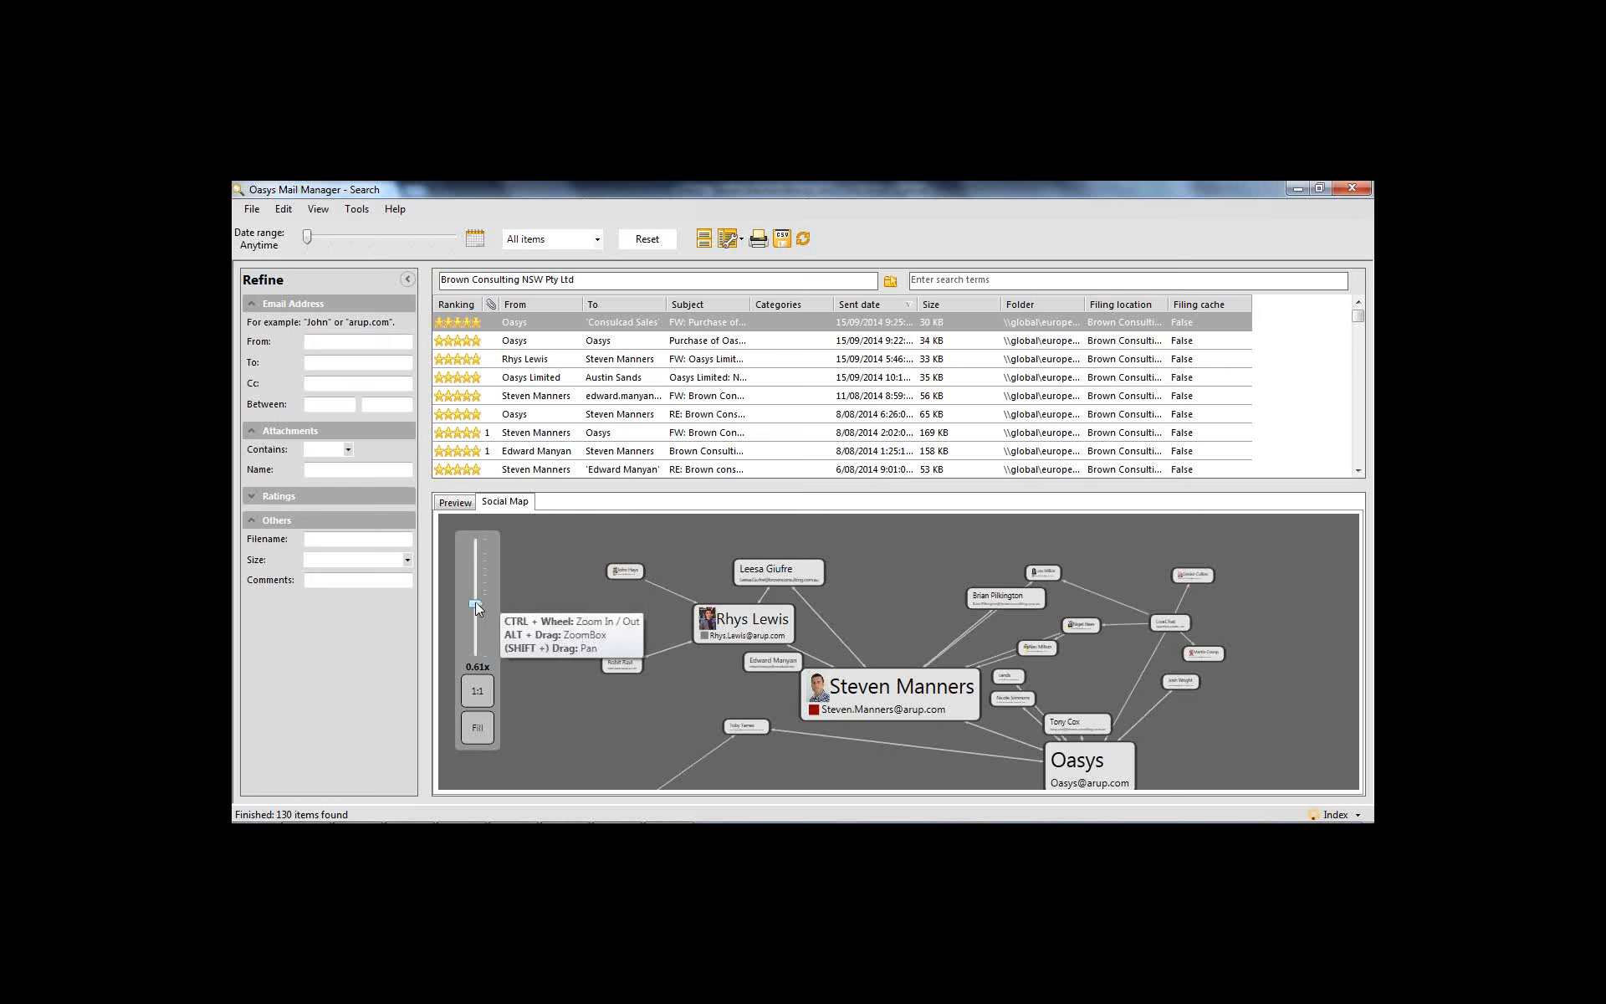
pyautogui.moveTo(475, 601); pyautogui.dragTo(475, 597)
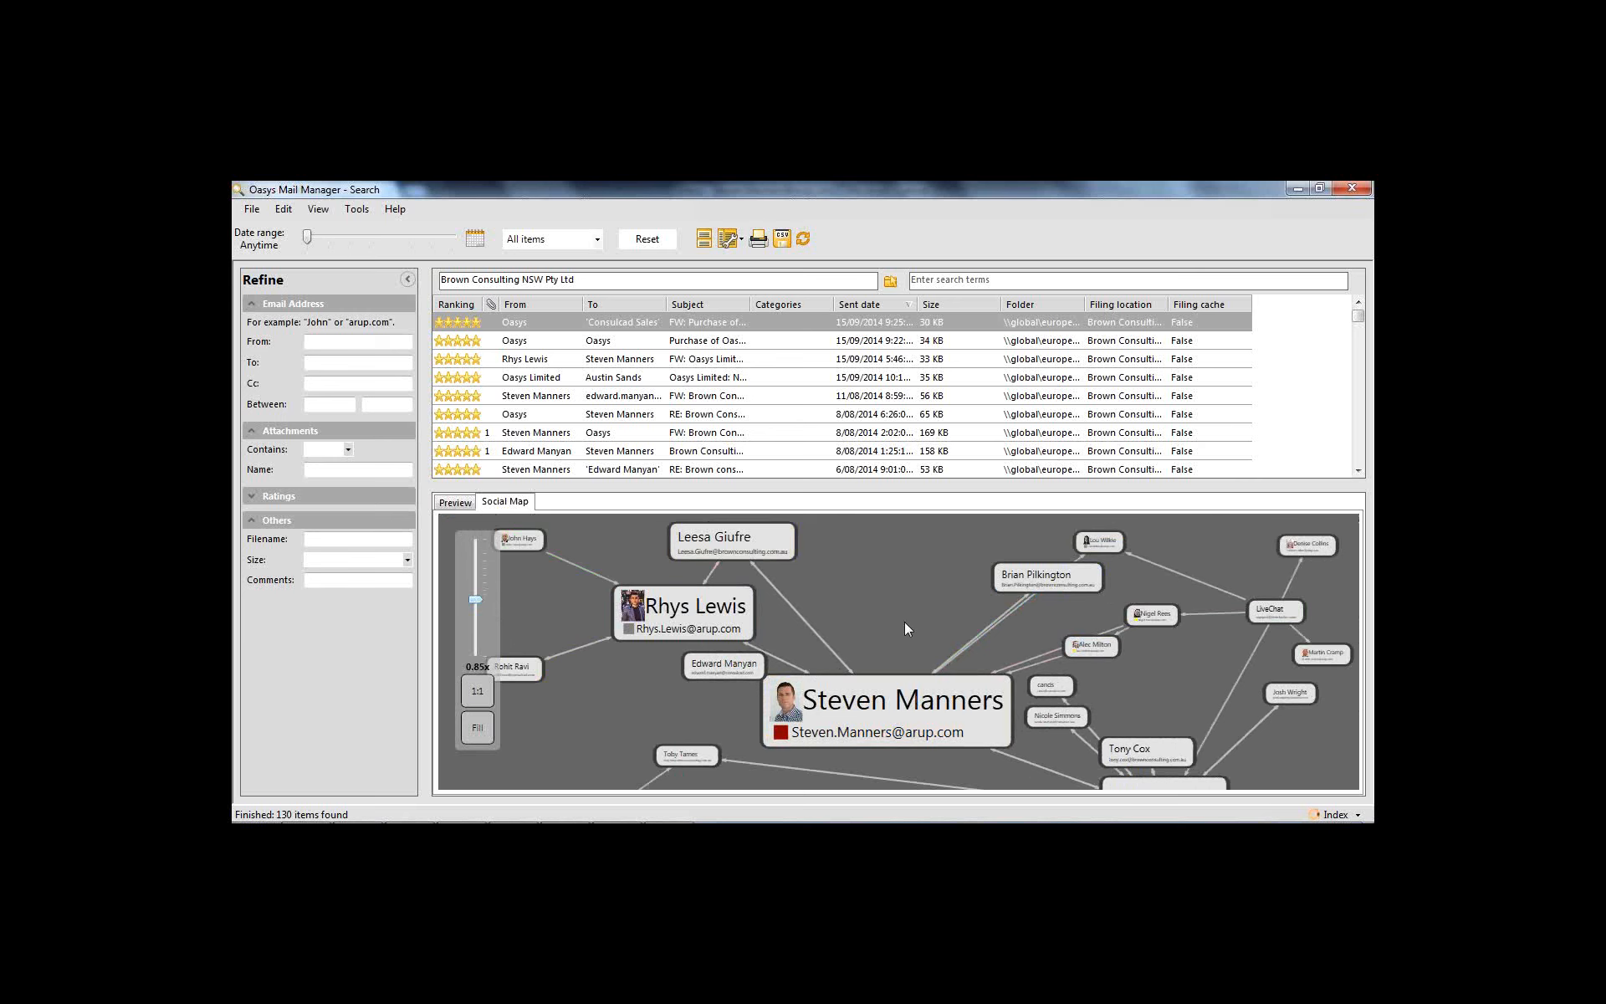
pyautogui.moveTo(912, 630); pyautogui.dragTo(729, 586)
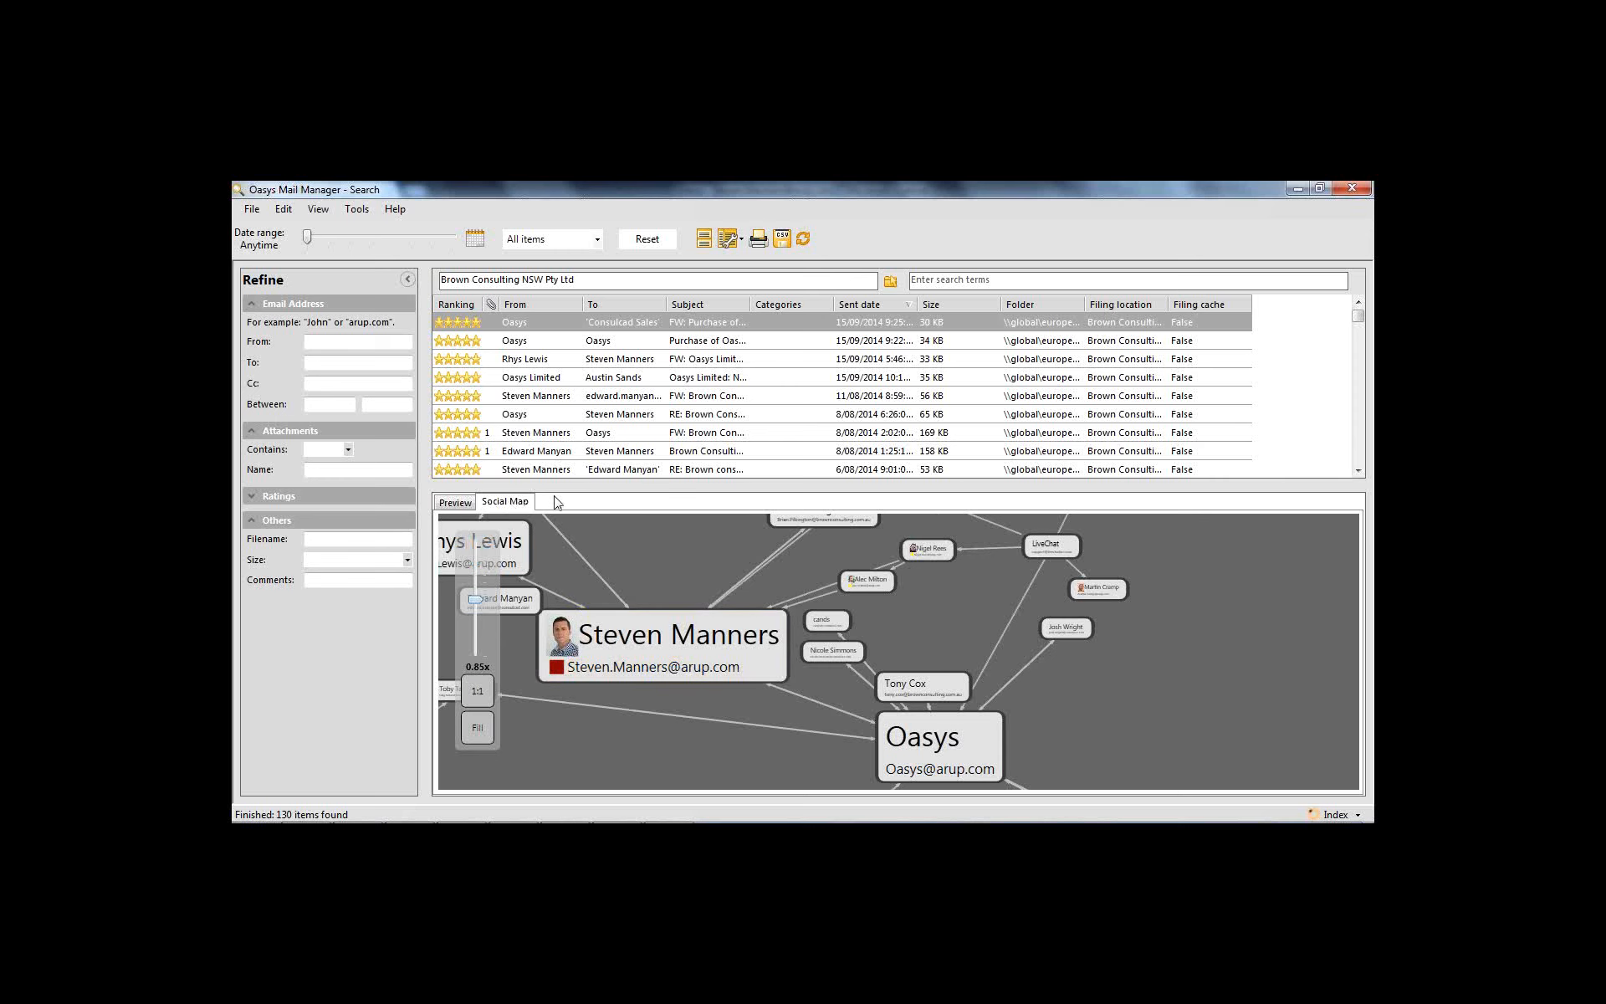
# Shorten the lower pane of the search results, switch it to the email Preview, then restore the Search window's size and close it
pyautogui.moveTo(574, 487); pyautogui.dragTo(566, 600)
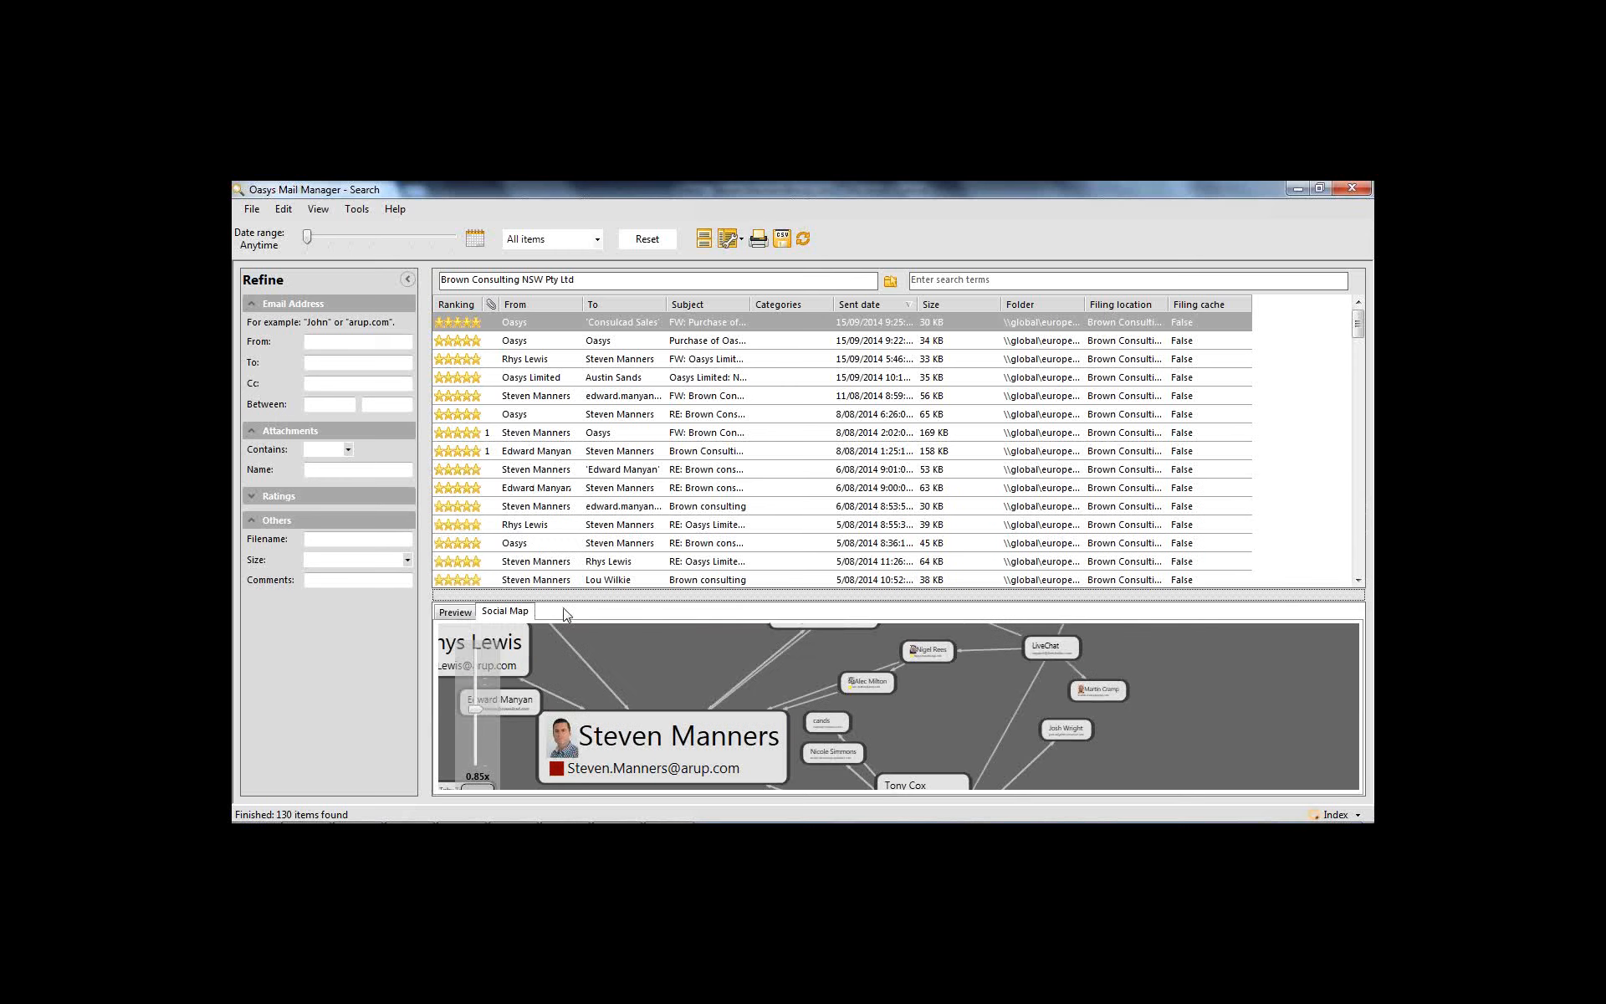
pyautogui.click(458, 614)
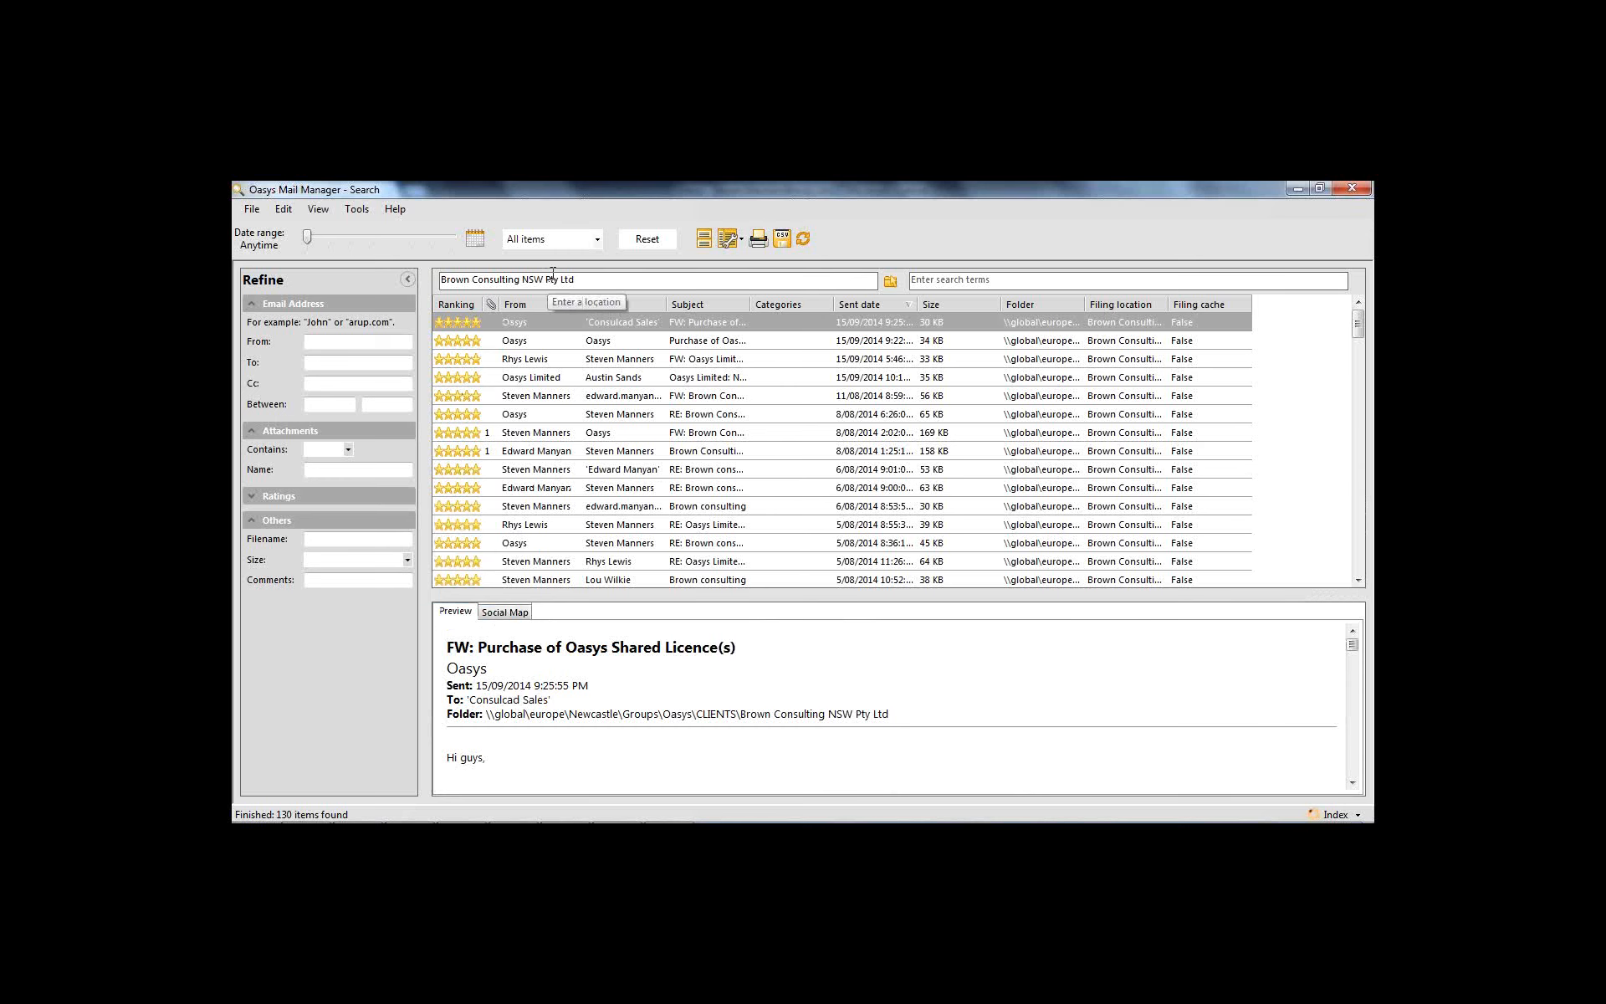
pyautogui.click(1319, 187)
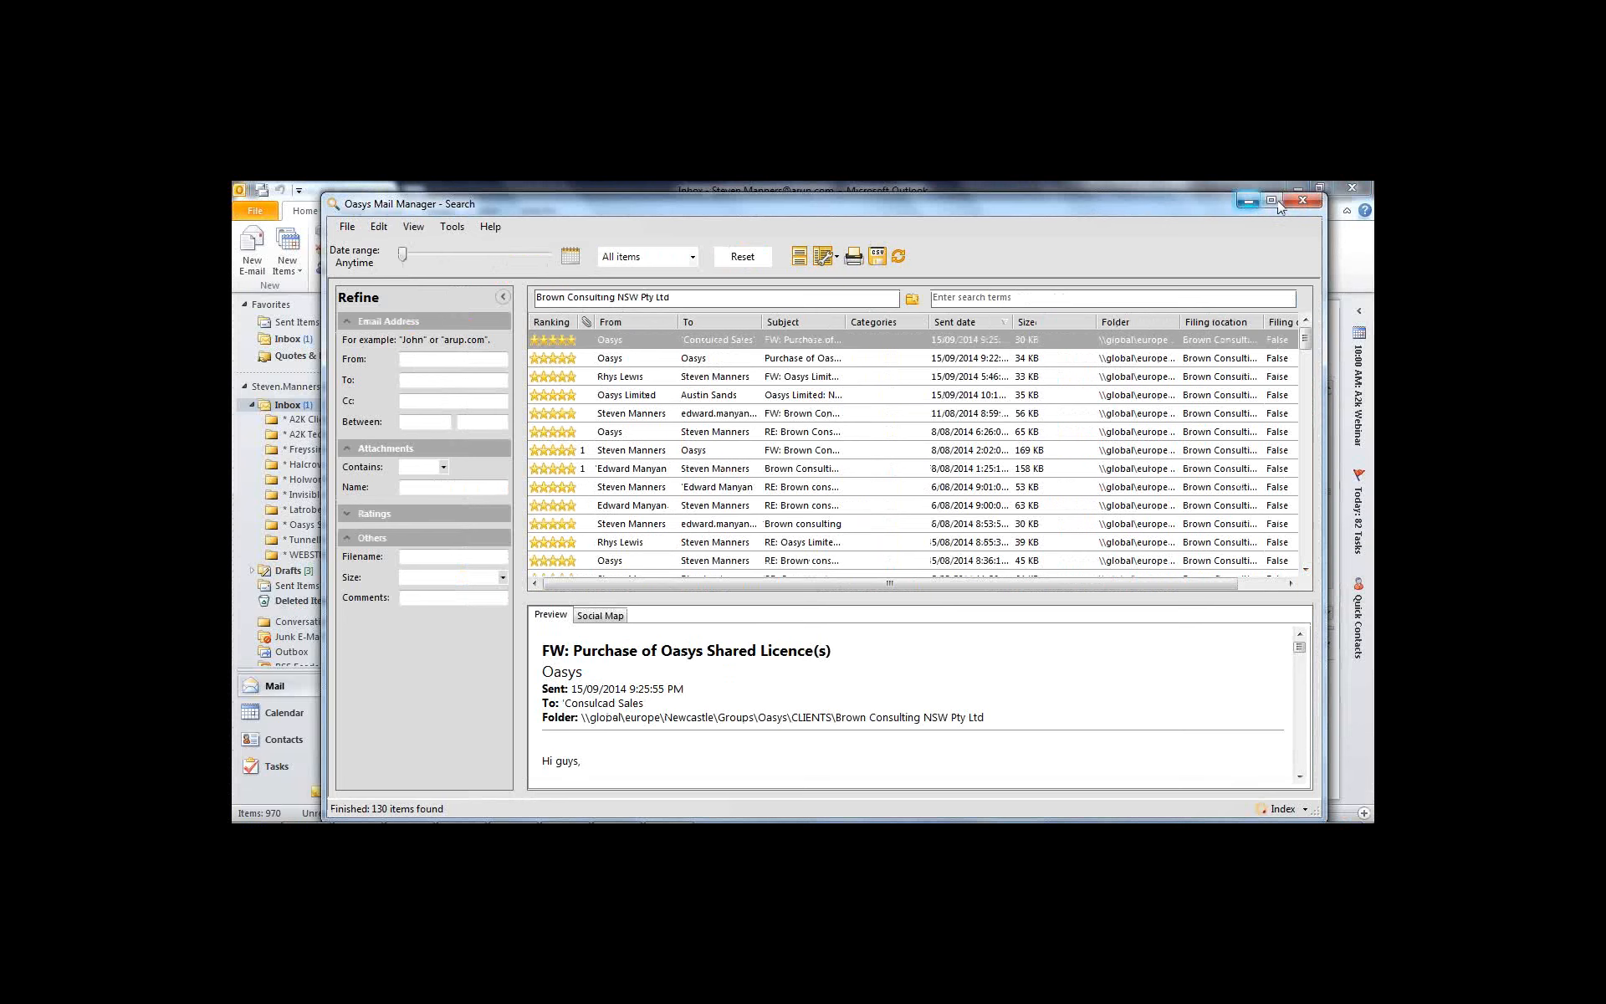
pyautogui.click(1303, 200)
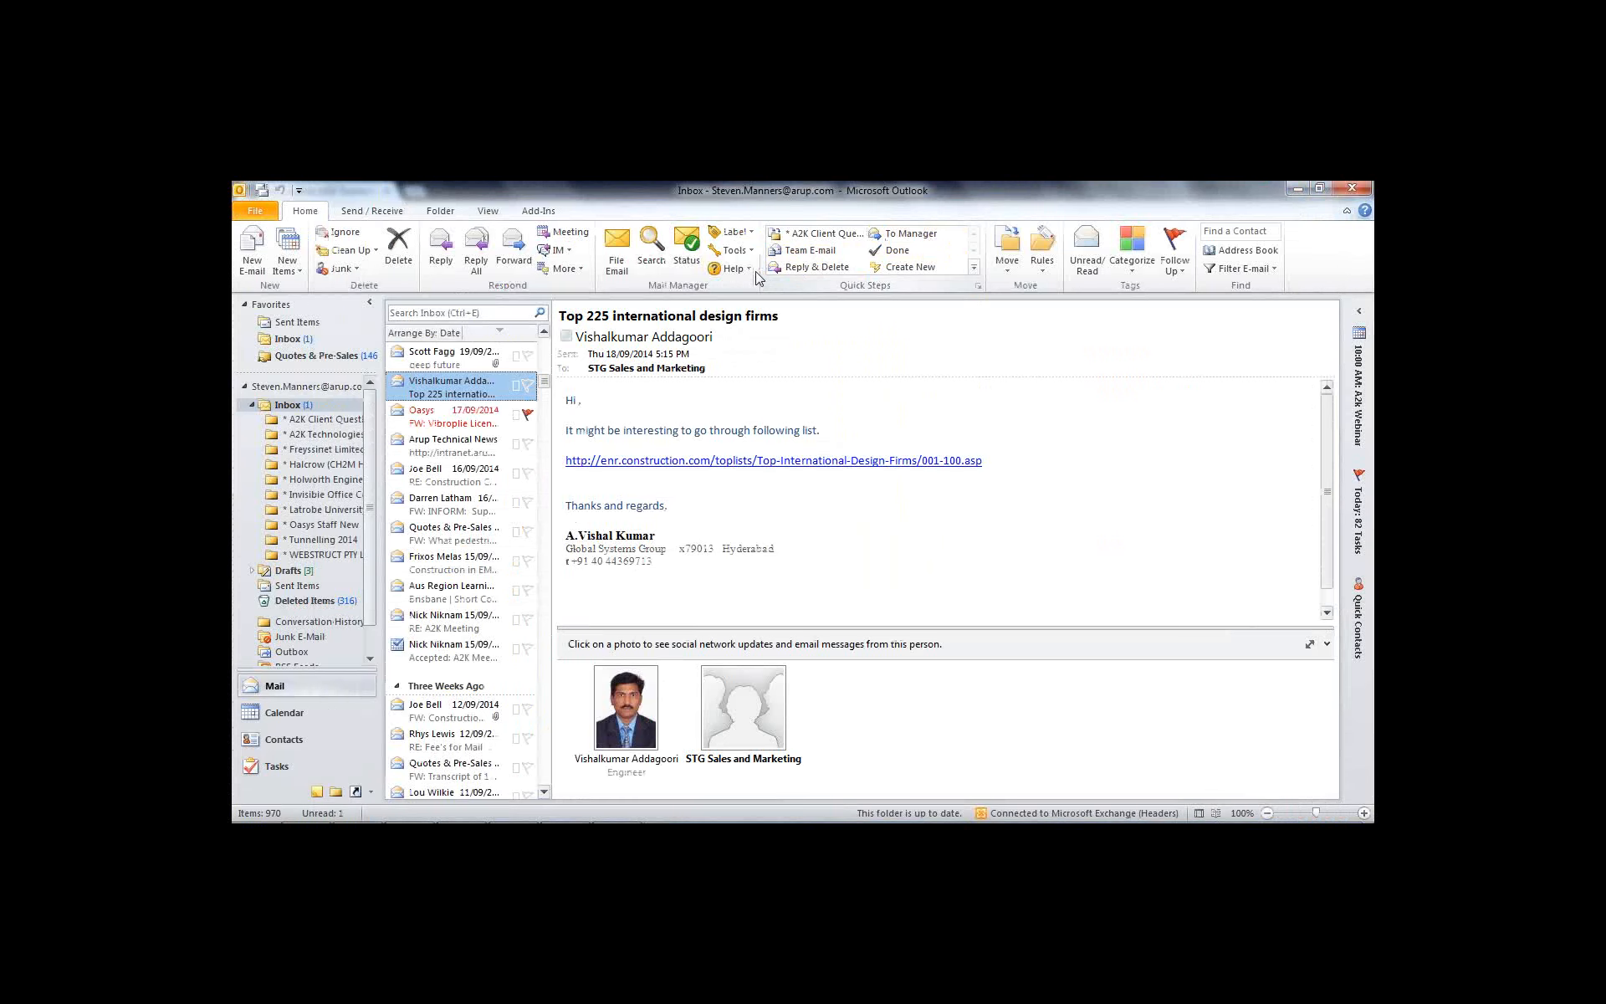
# Review the General, Review and Drop Folders pages of Mail Manager's User Preferences, and close them without saving
pyautogui.click(745, 251)
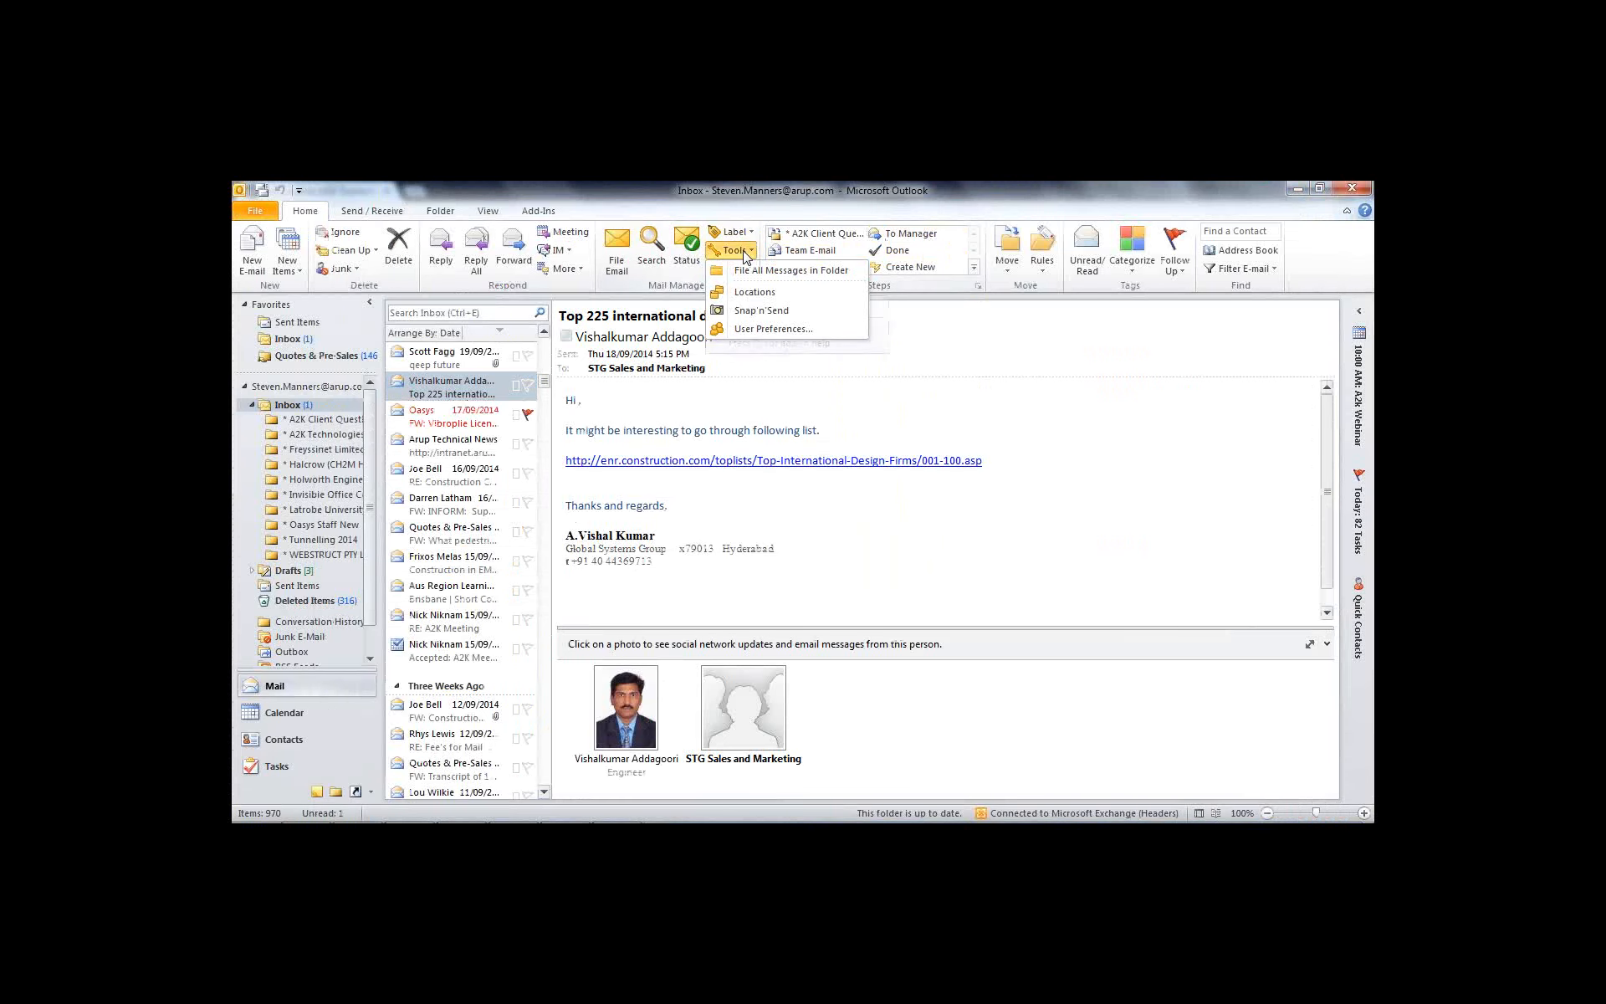
pyautogui.click(745, 331)
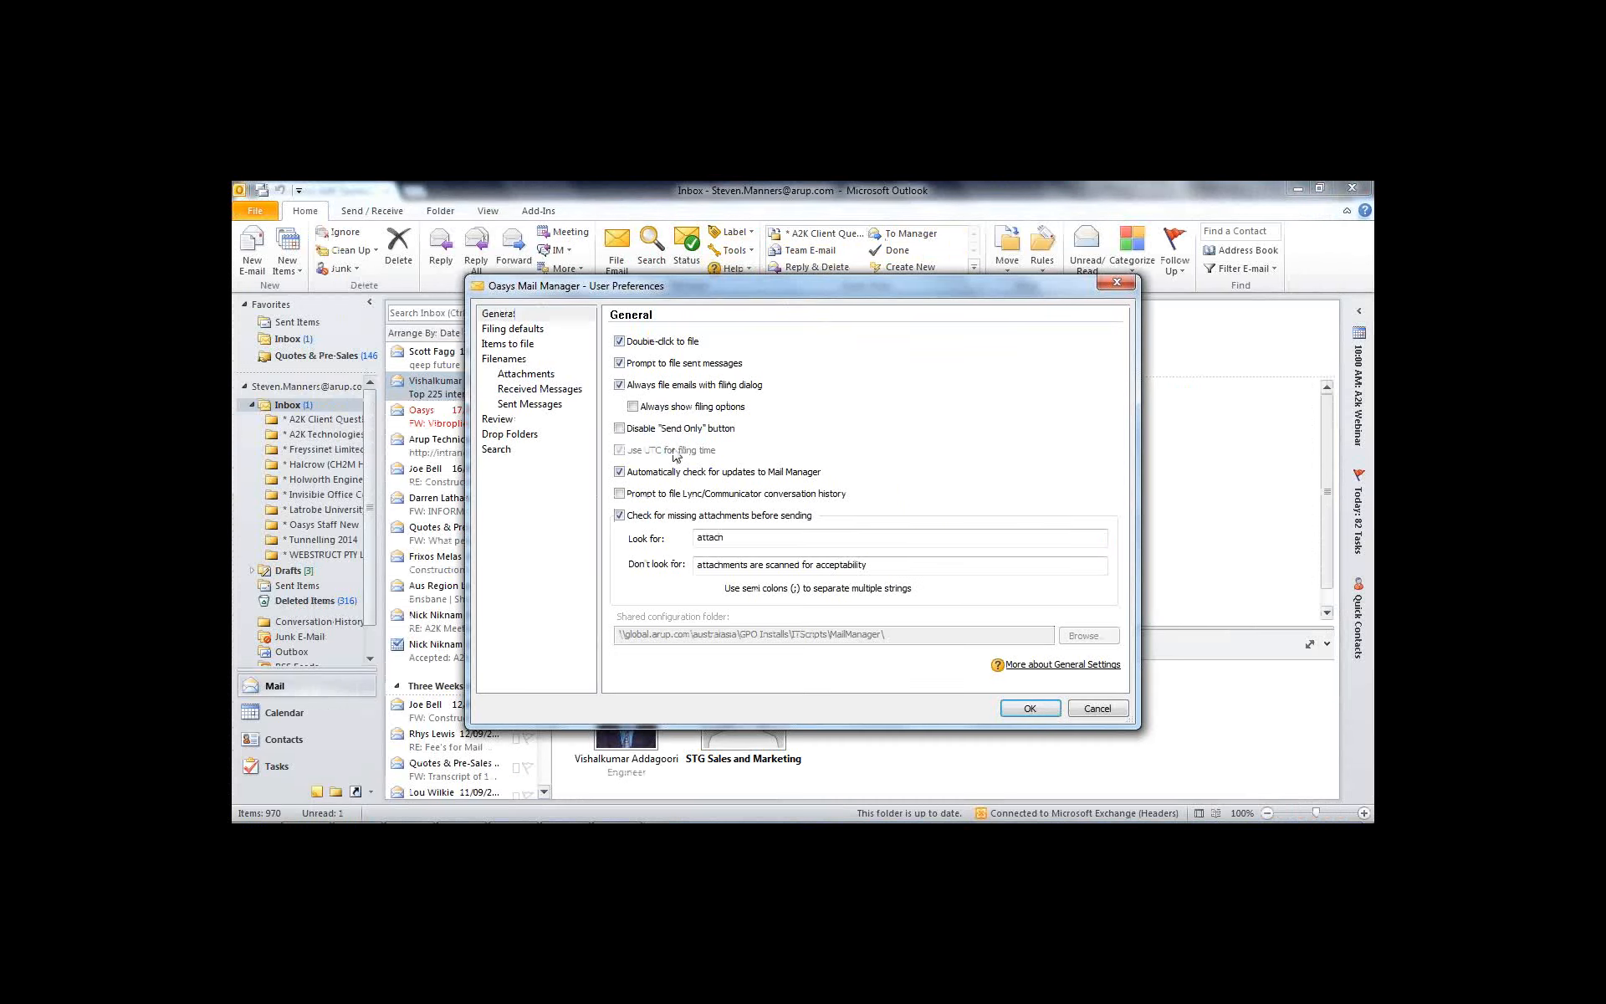
pyautogui.click(502, 419)
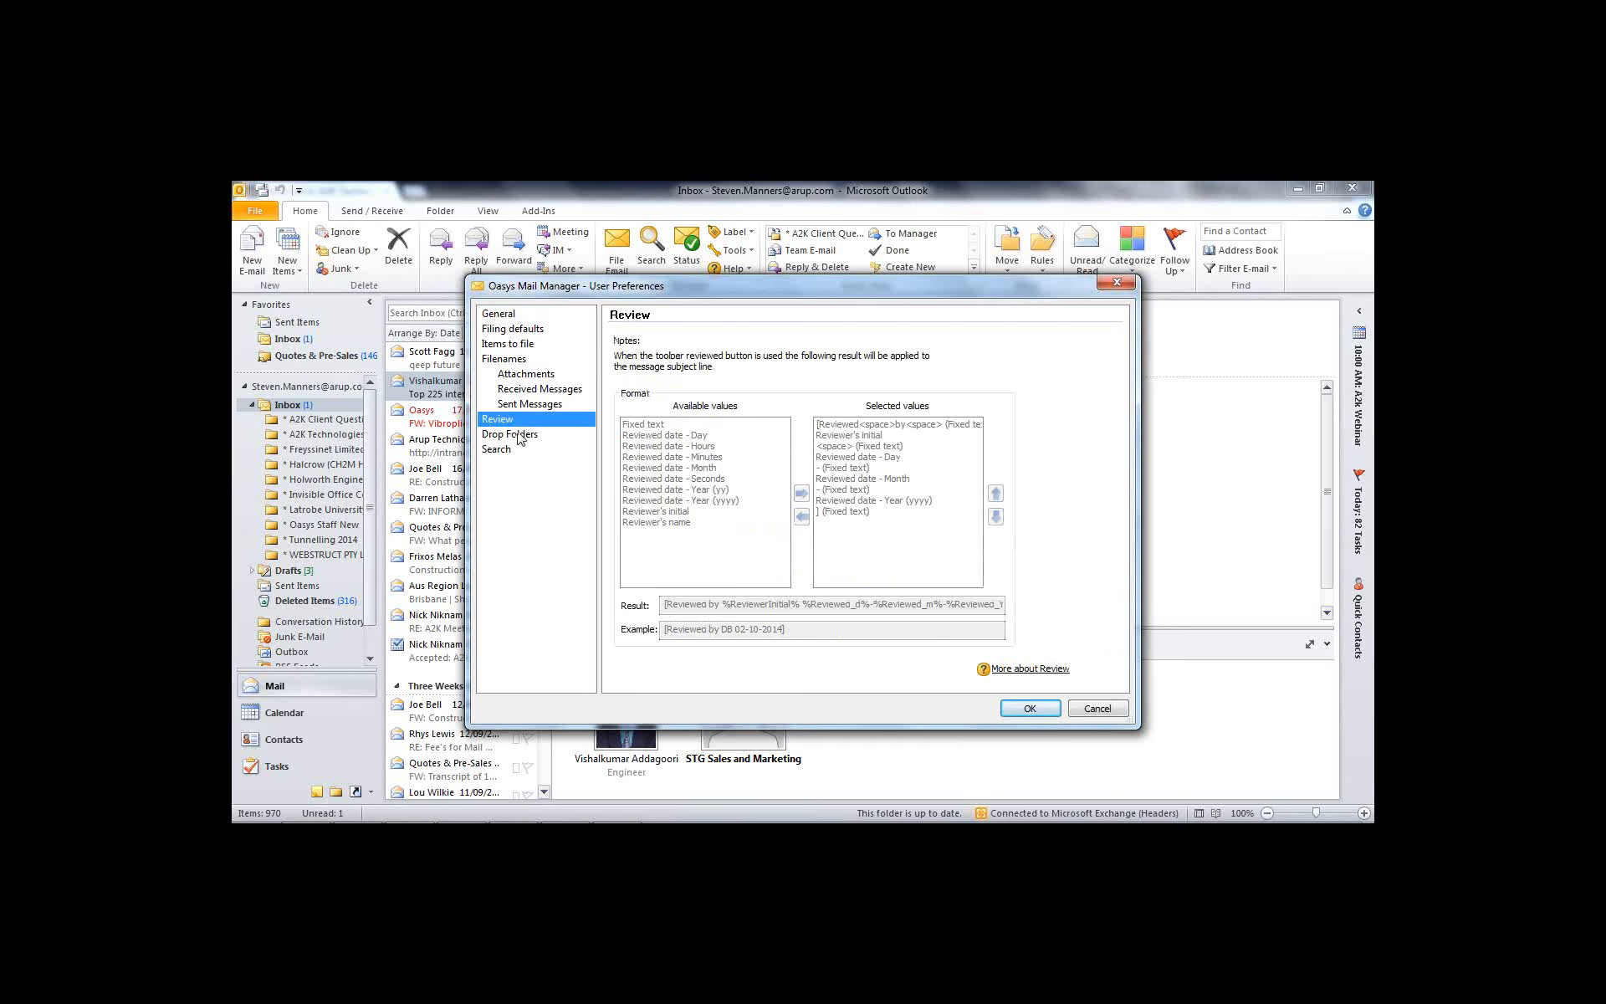
pyautogui.click(517, 438)
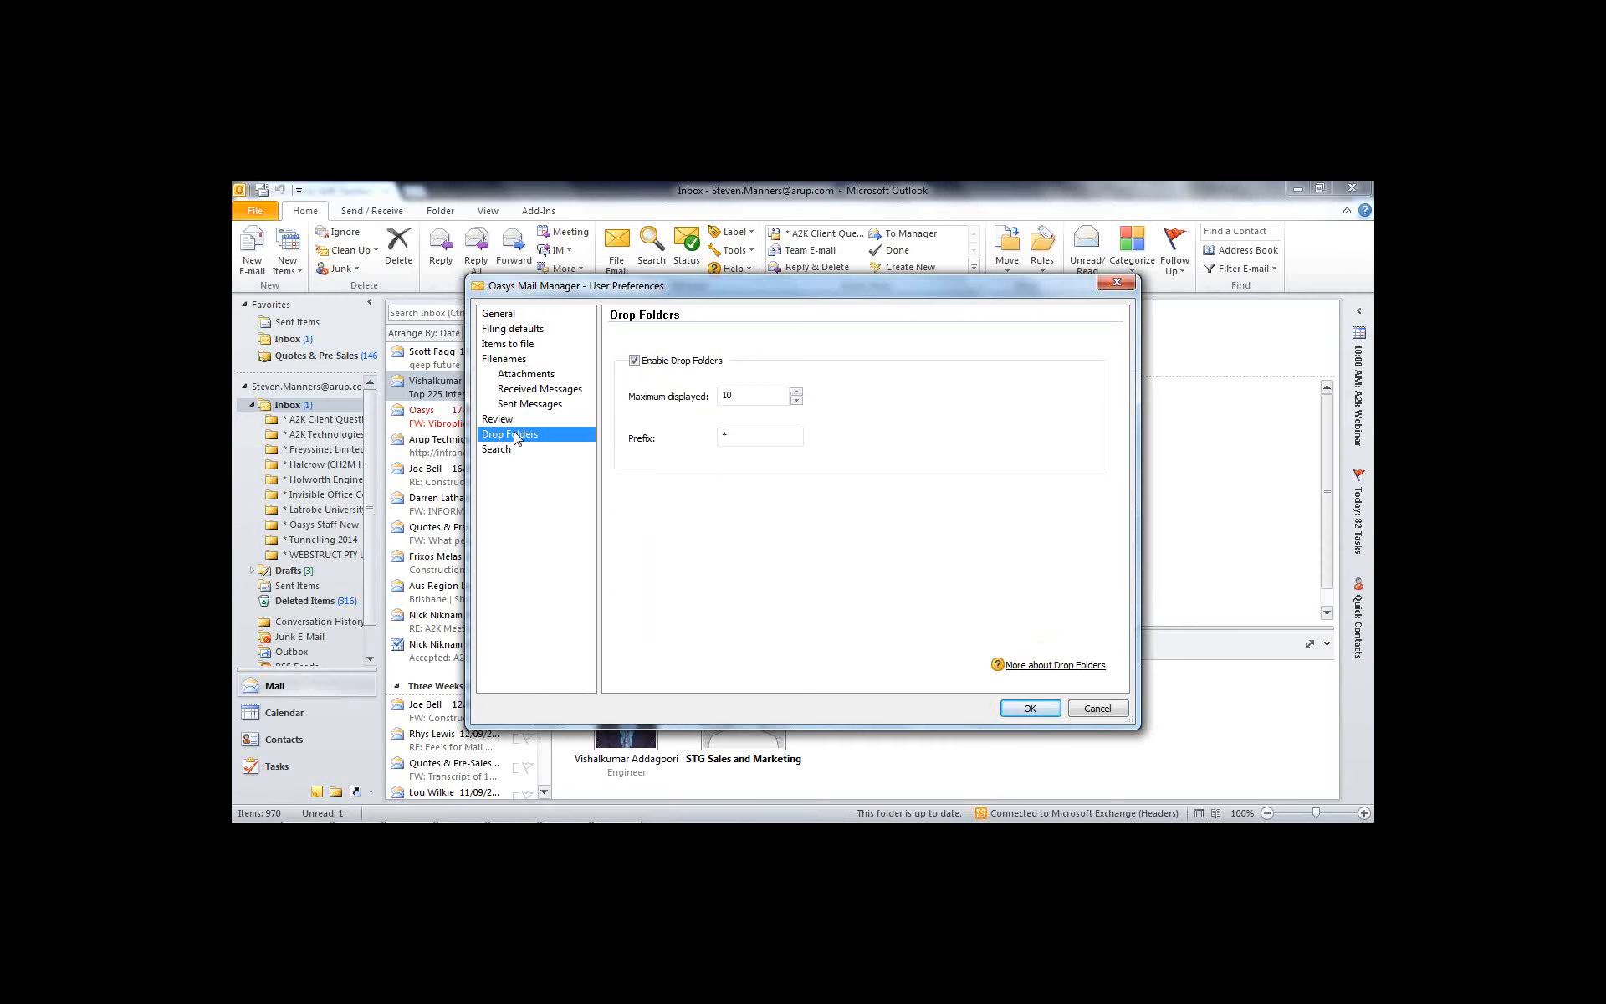
pyautogui.click(517, 318)
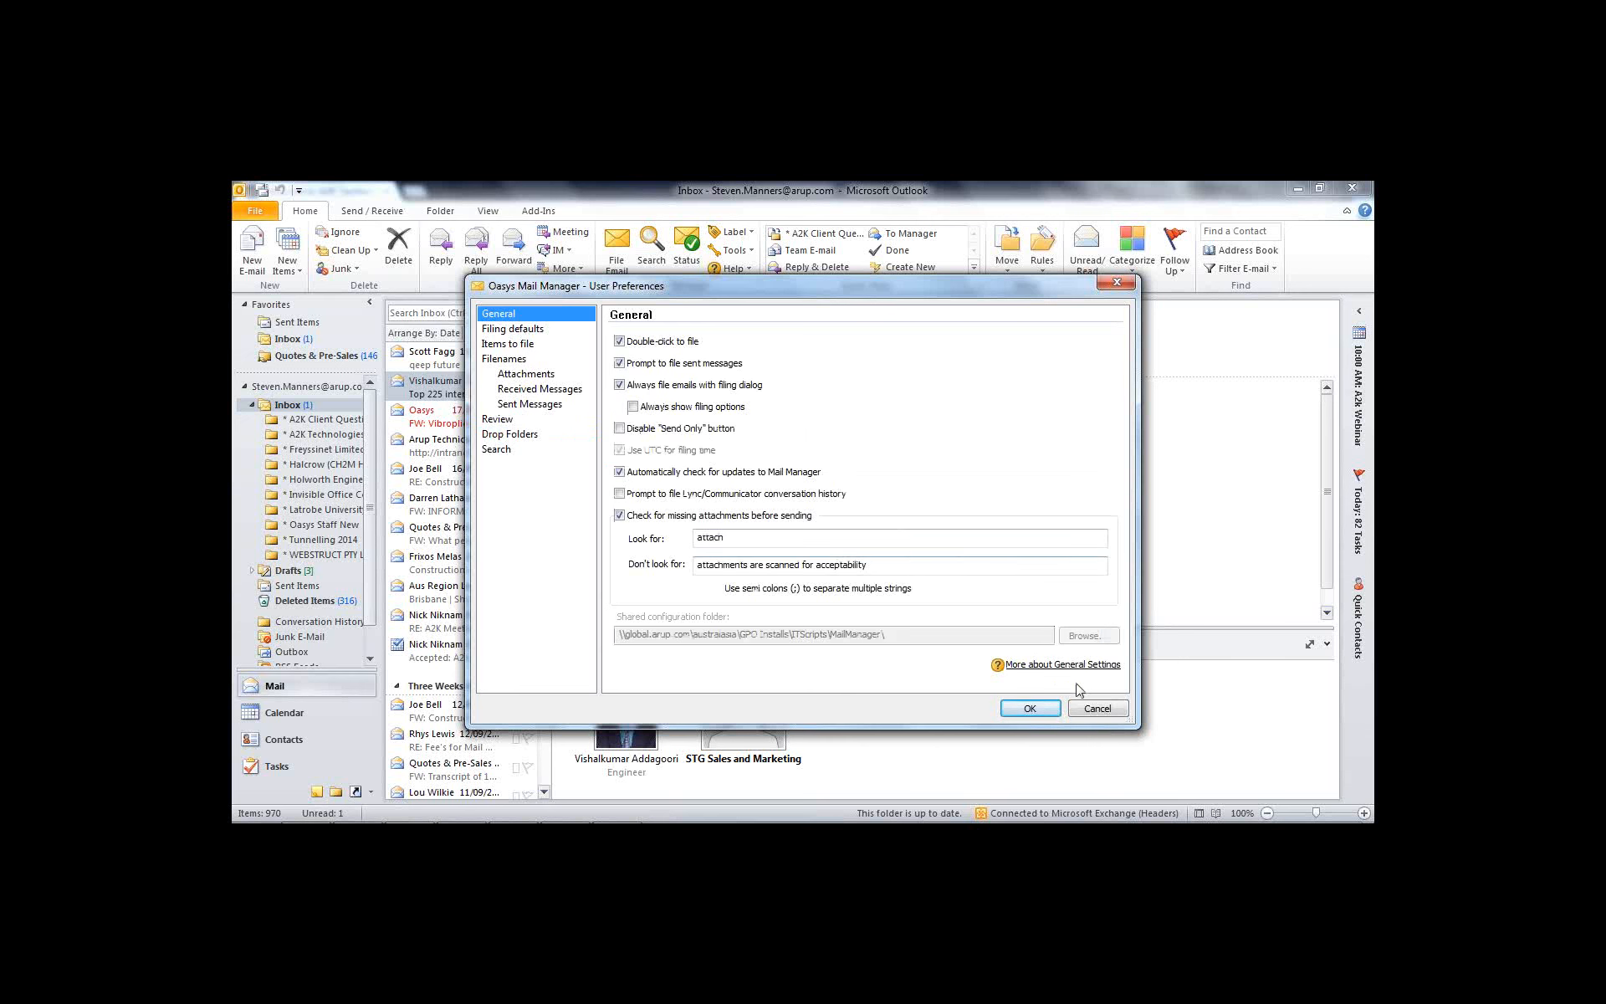
pyautogui.click(1097, 708)
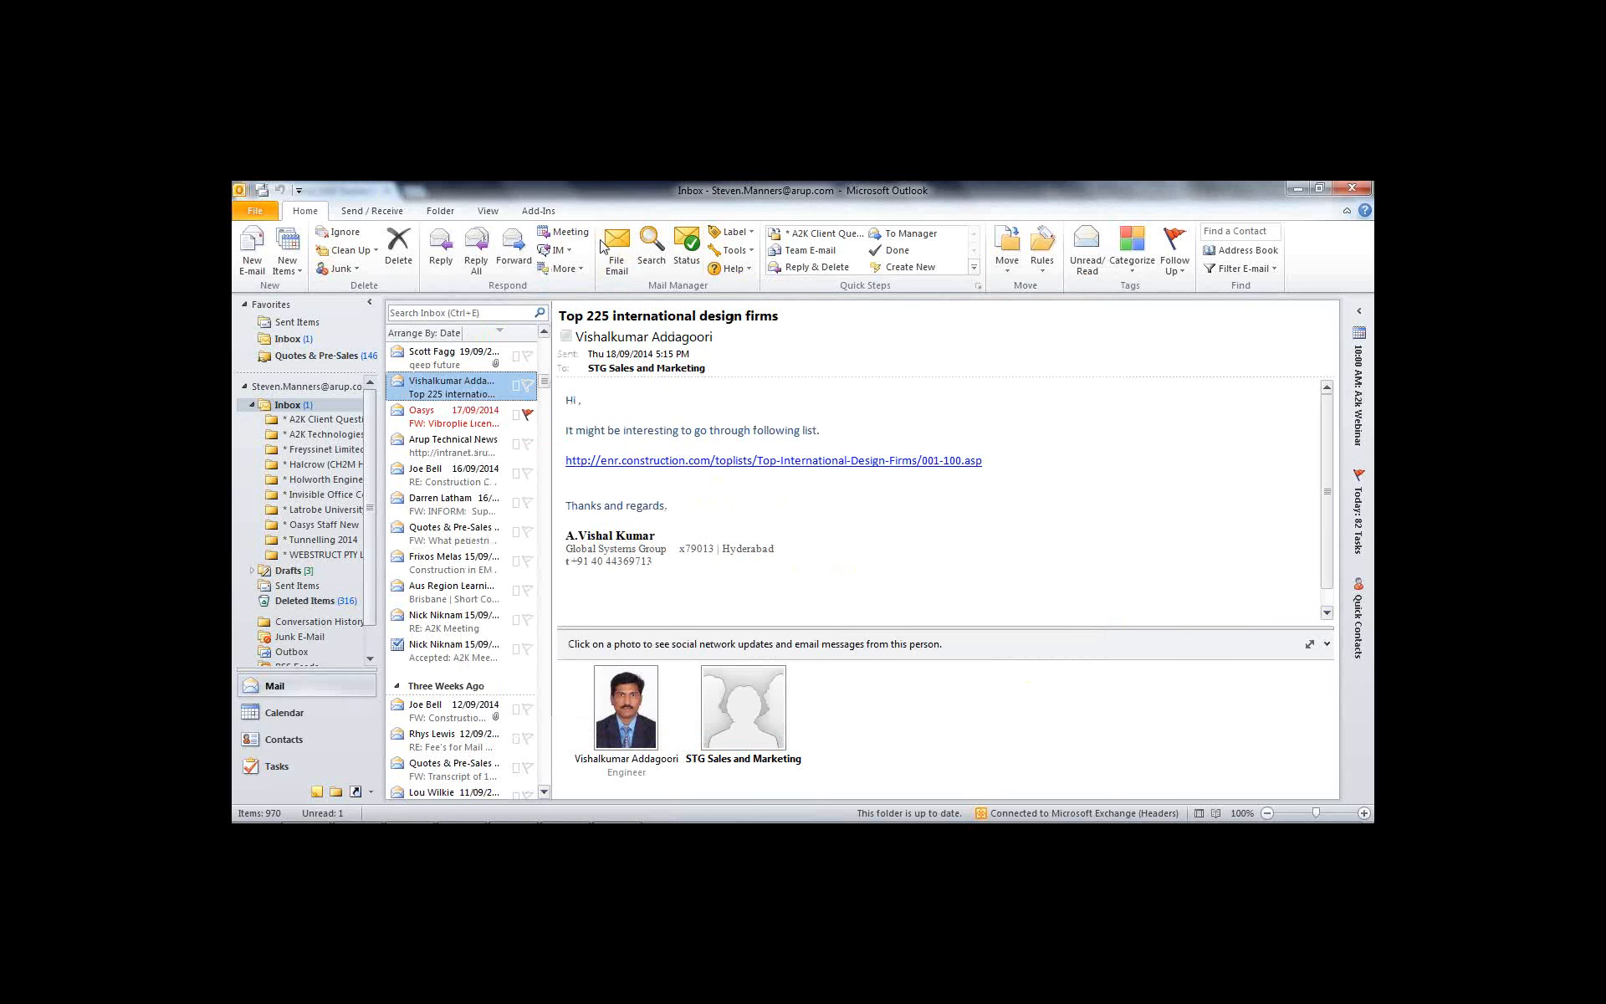
# Switch to the Mail Manager Overview presentation in PowerPoint, show slide 18, shift its window slightly aside and minimize it
pyautogui.moveTo(373, 816)
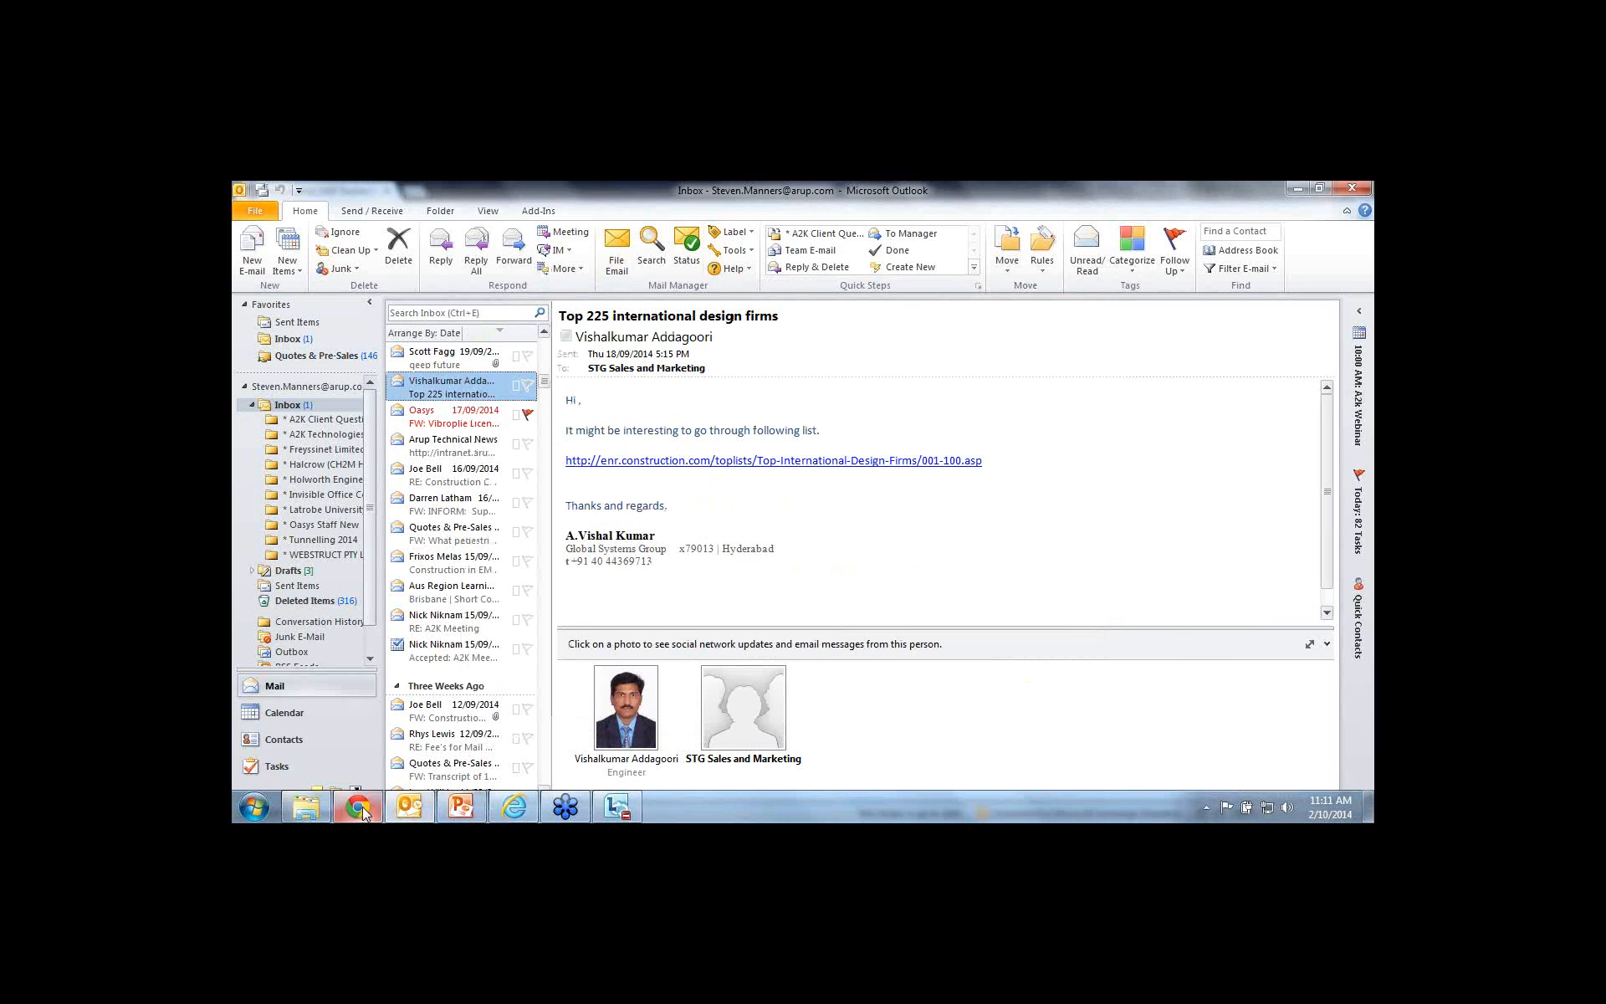
pyautogui.click(461, 806)
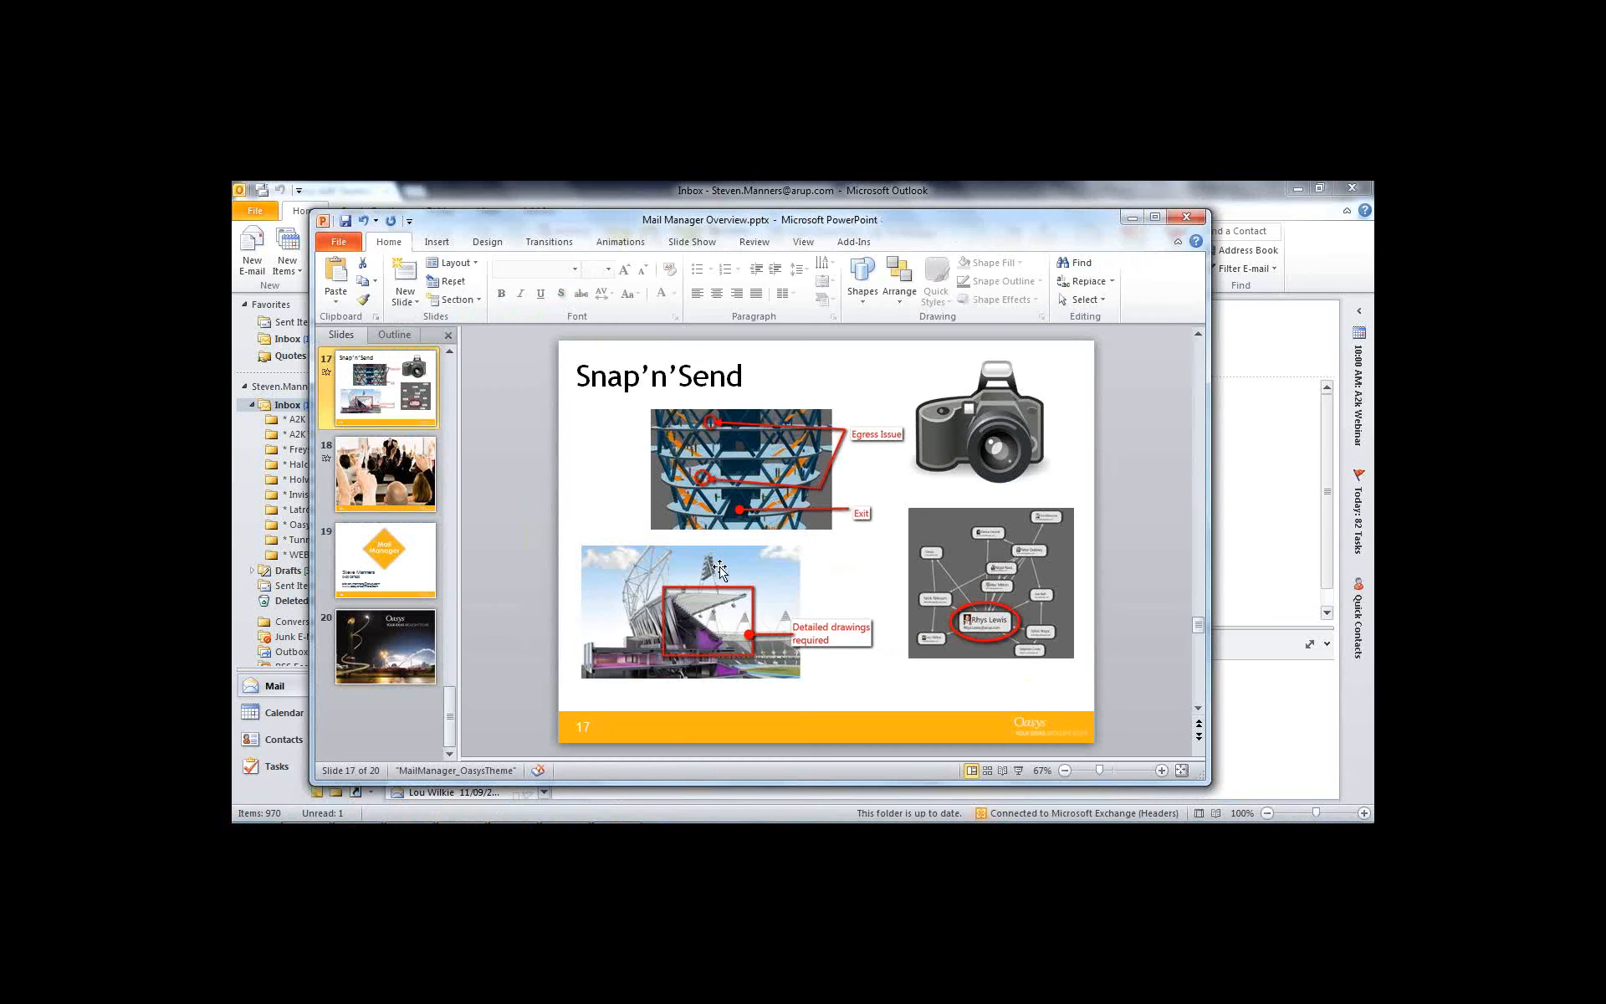
pyautogui.click(410, 479)
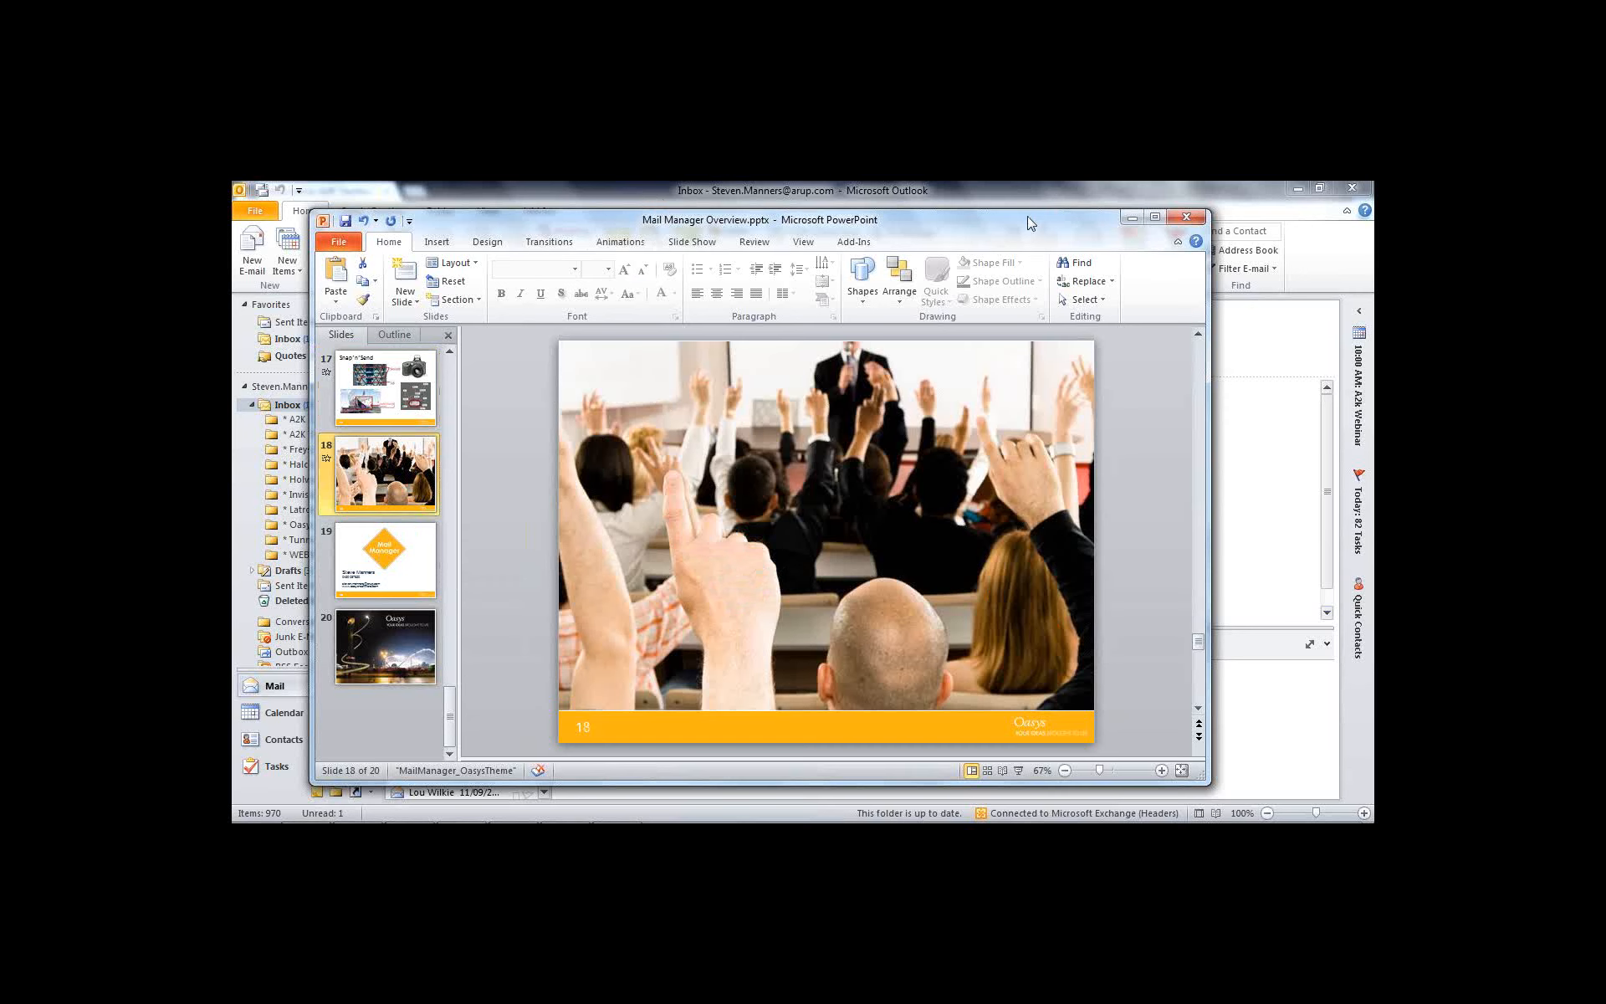
pyautogui.moveTo(1030, 219); pyautogui.dragTo(1089, 209)
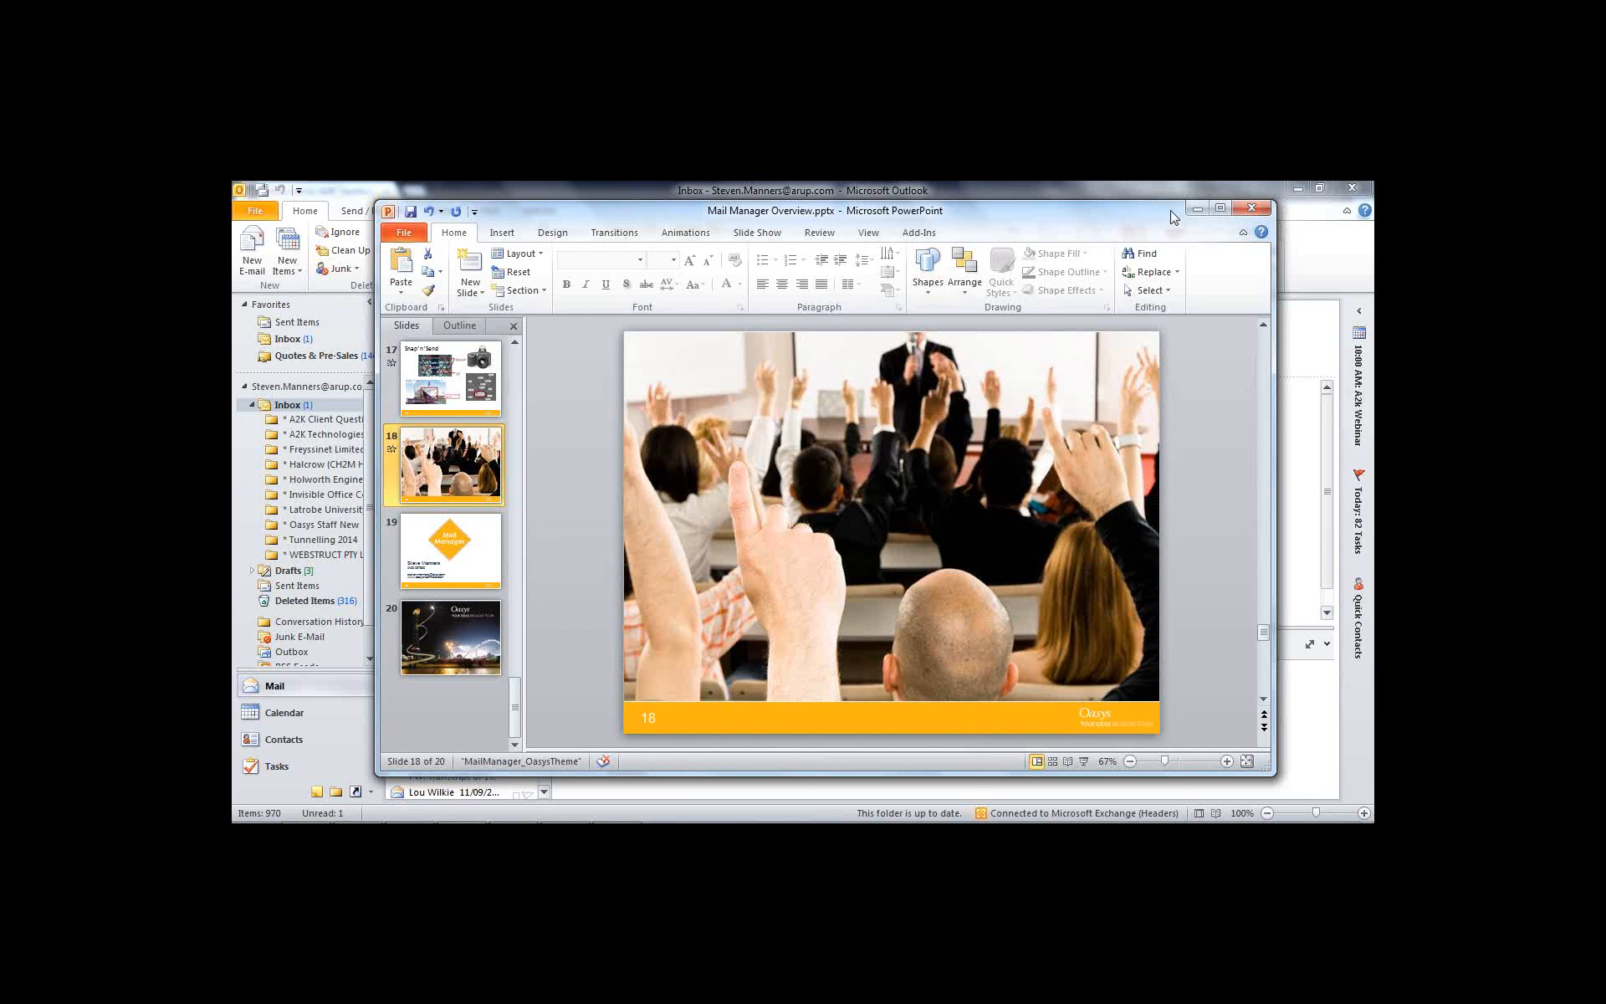
pyautogui.click(1197, 208)
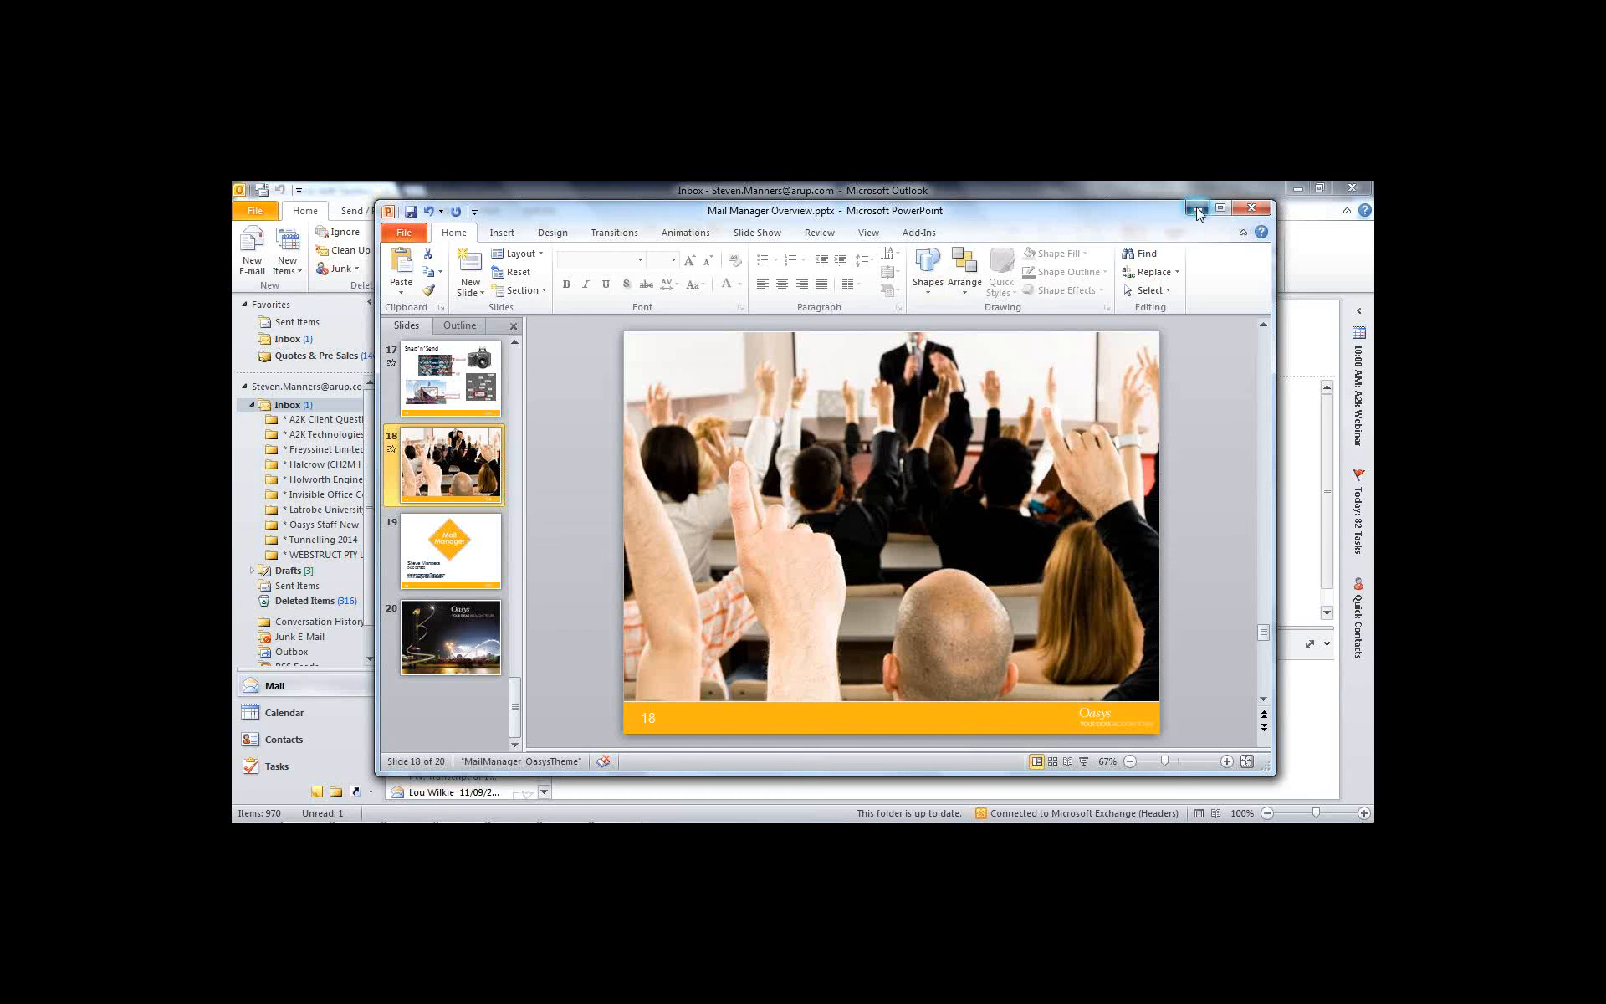